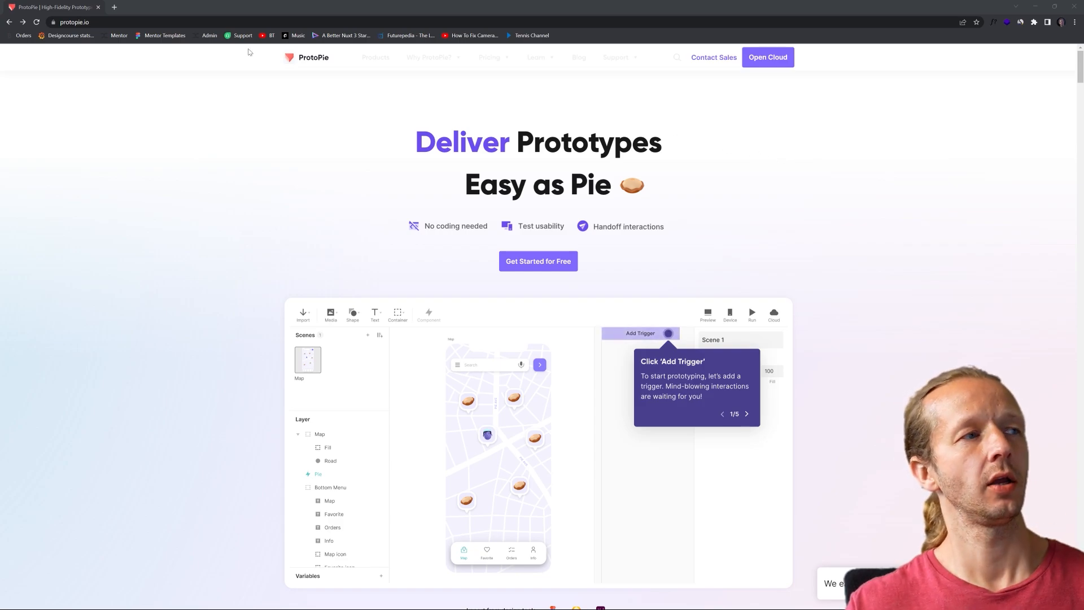
Step: Go to the ProtoPie Studio download page from the site's home page and check the available desktop platforms
left_click(120, 22)
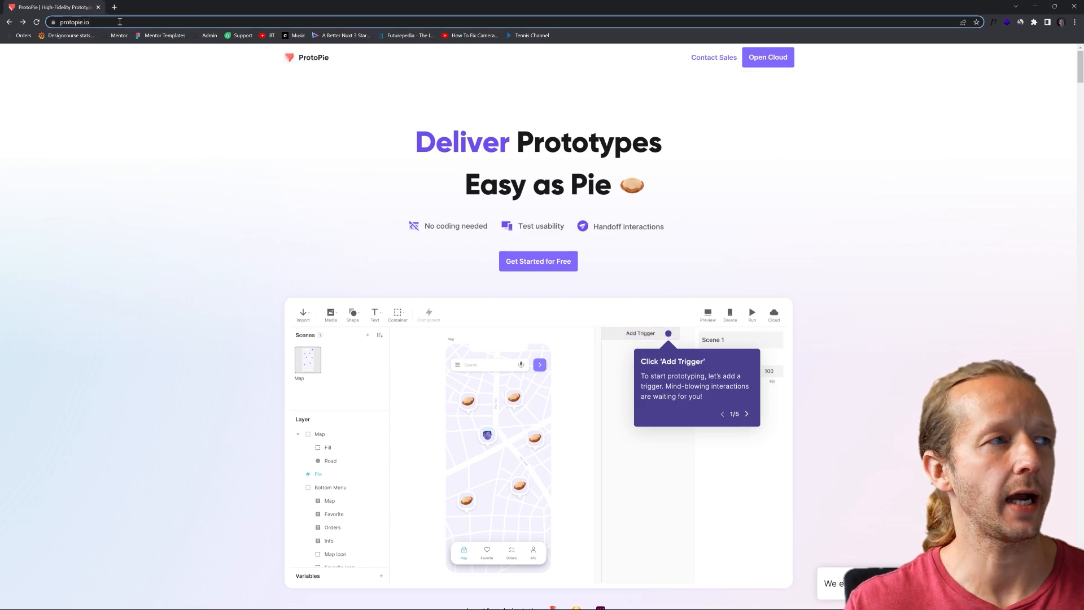
left_click(150, 124)
left_click(538, 261)
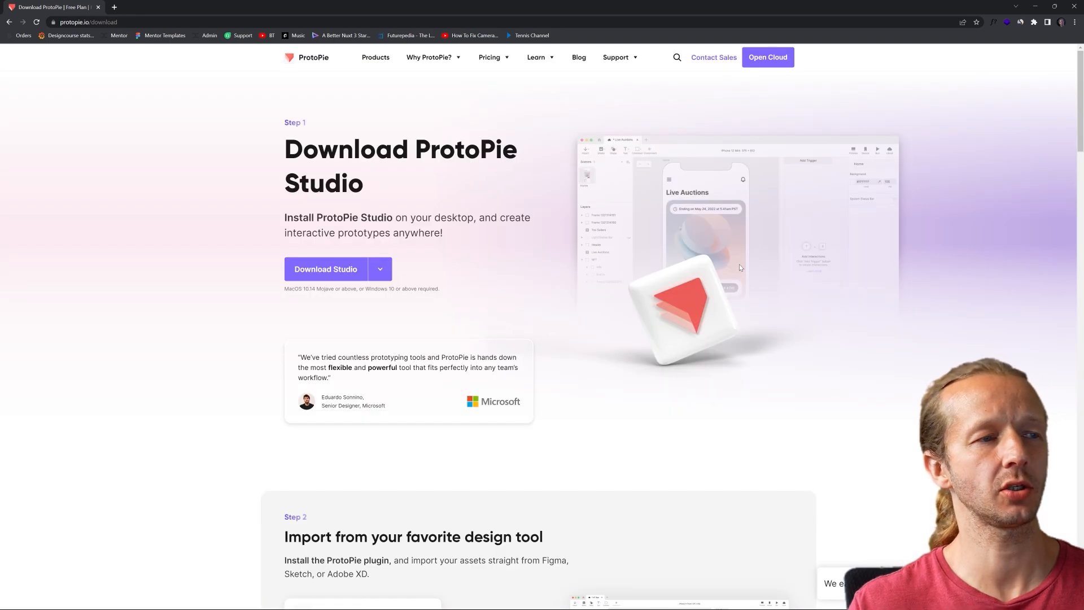
left_click(380, 270)
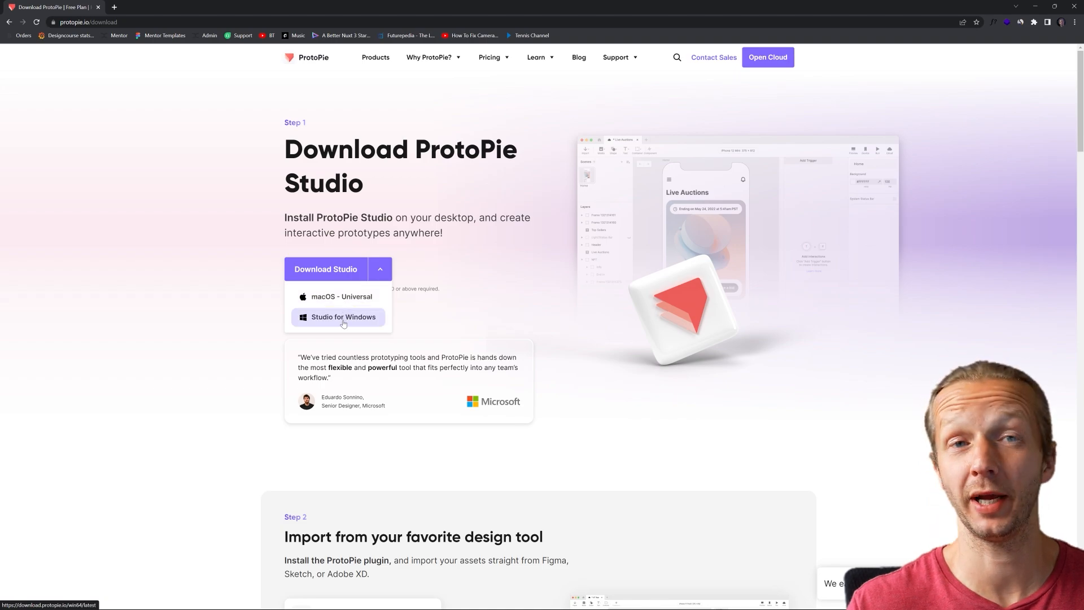
left_click(485, 259)
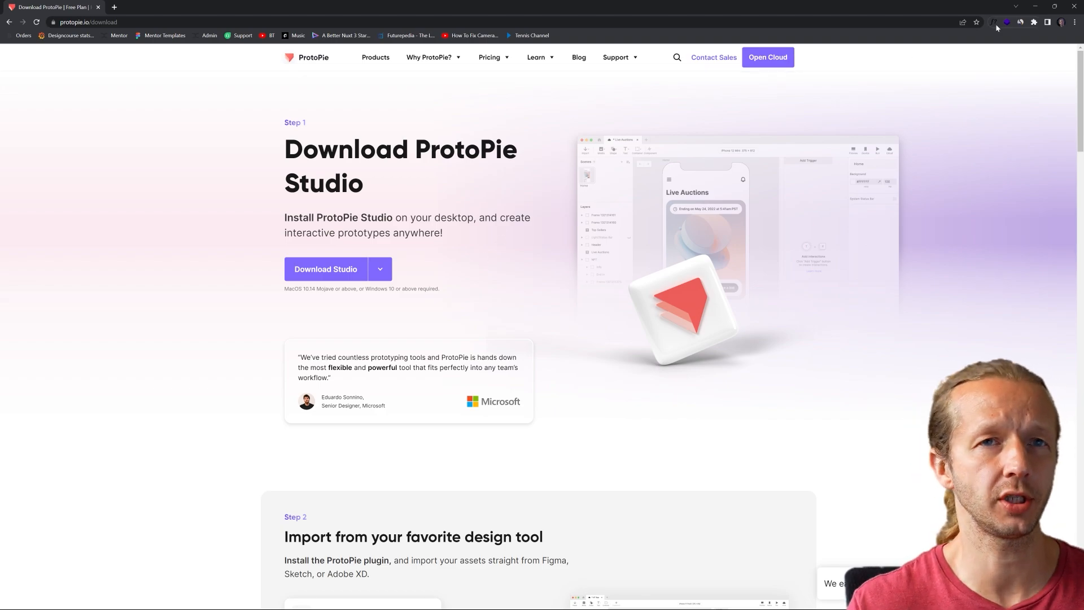
Step: Switch to the DesignCourse changes file in Figma and look over the three iPhone 14 frames of the Synthetic page
left_click(1034, 7)
left_click(227, 103)
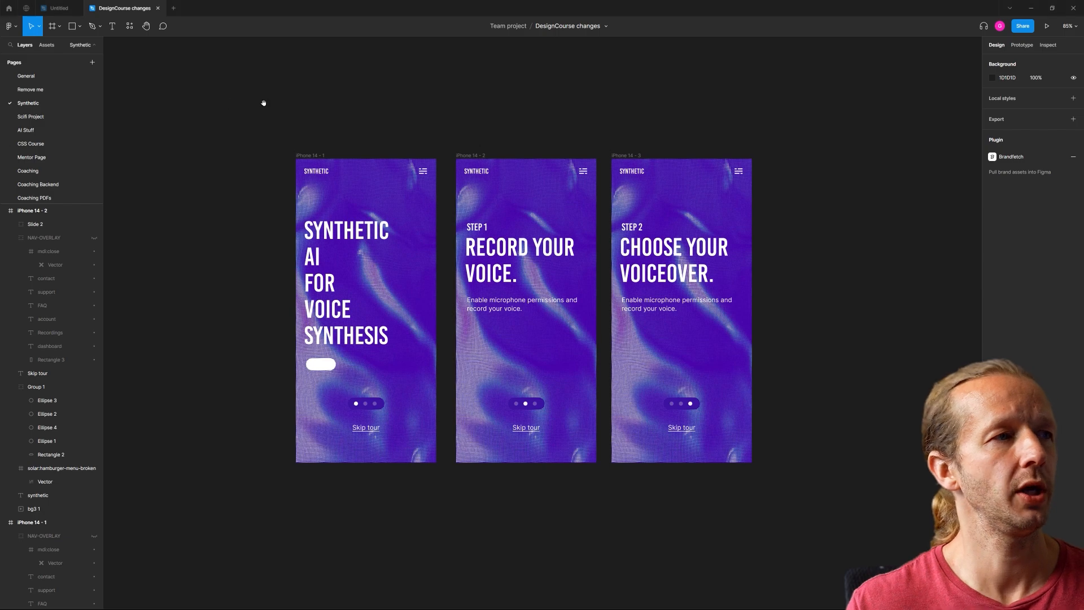
left_click_drag(265, 104, 813, 511)
left_click(827, 502)
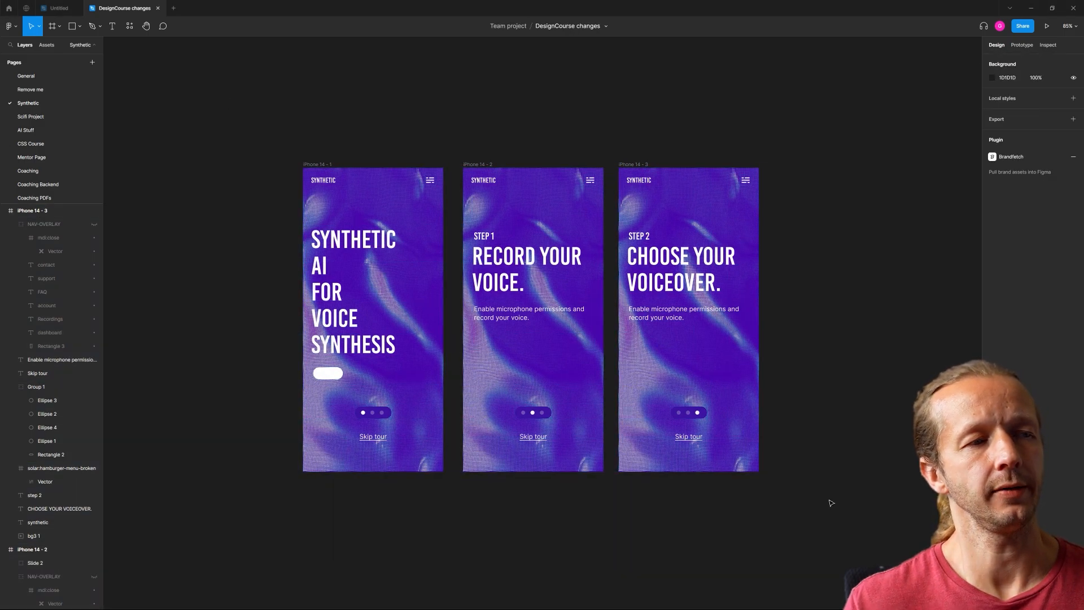
left_click_drag(834, 502, 242, 136)
left_click(242, 136)
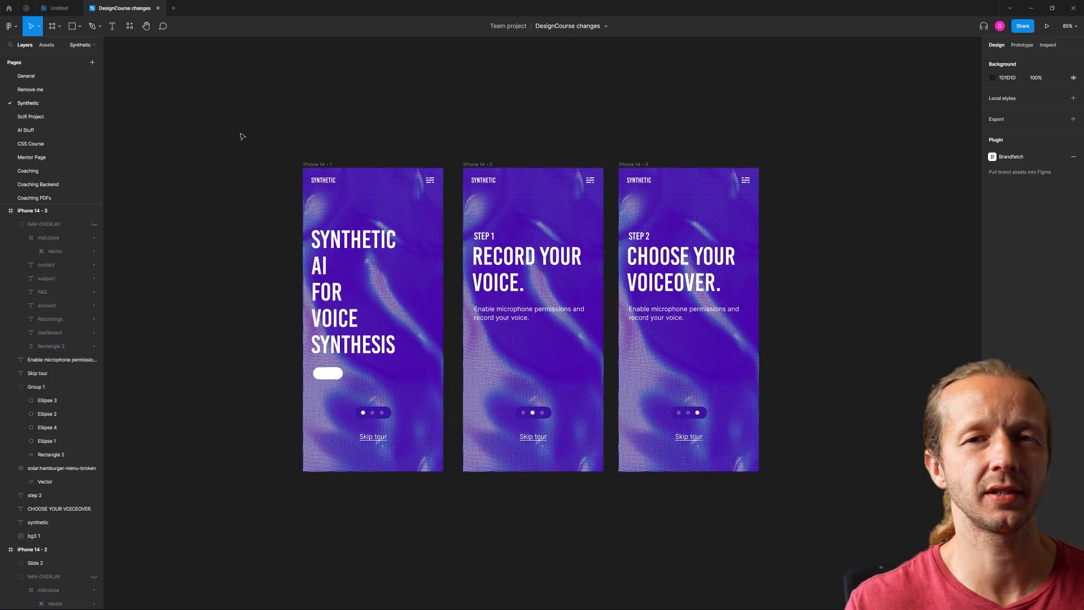
left_click_drag(244, 125, 826, 561)
left_click(839, 540)
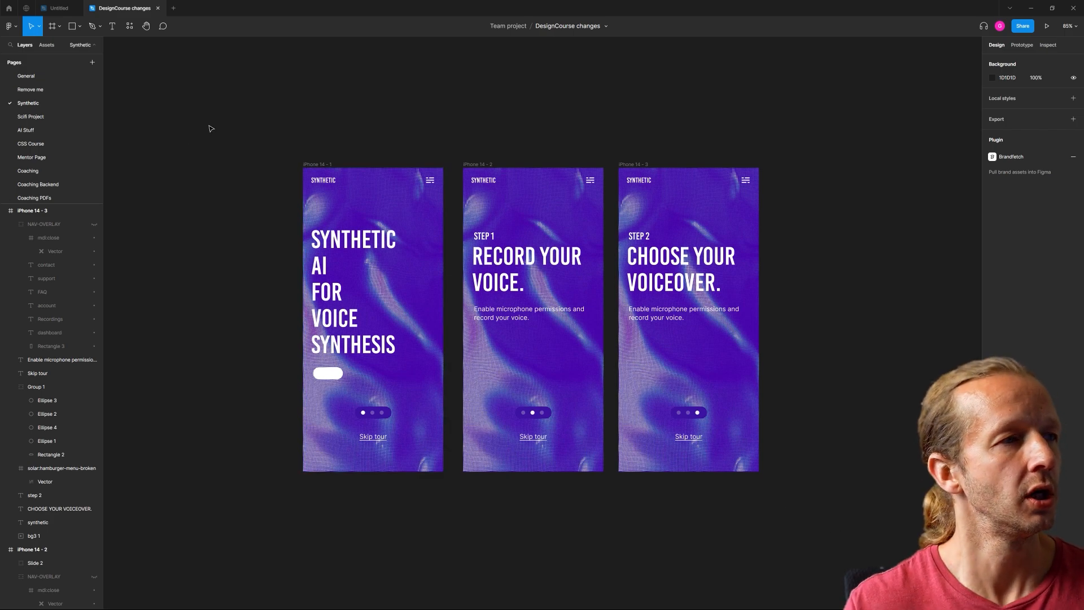
Step: Look through the recent Figma plugins, including ProtoPie, and the option for finding more plugins
right_click(301, 97)
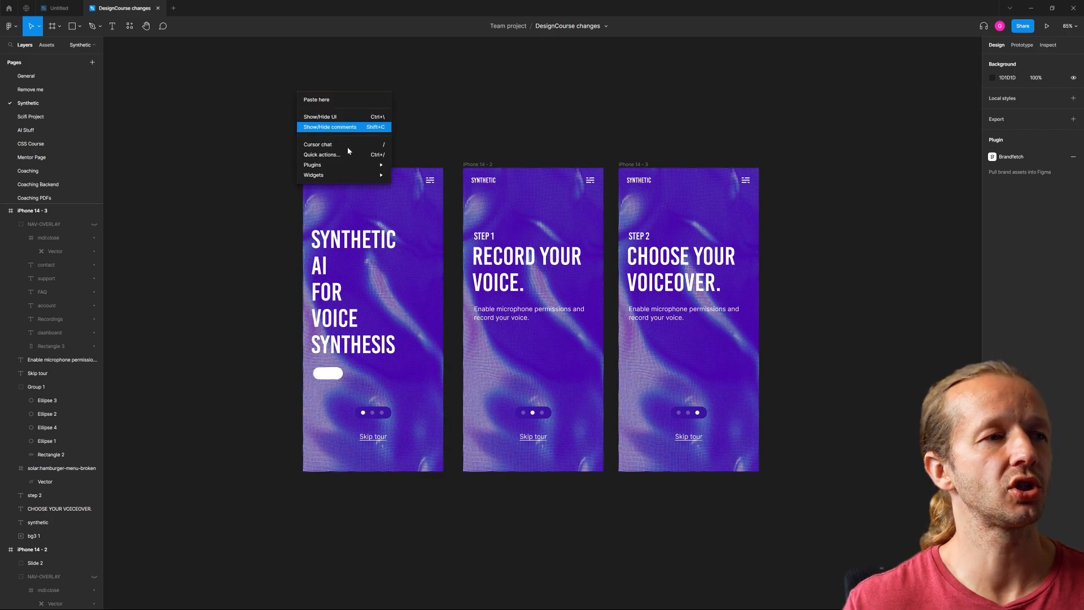
mouse_move(341, 168)
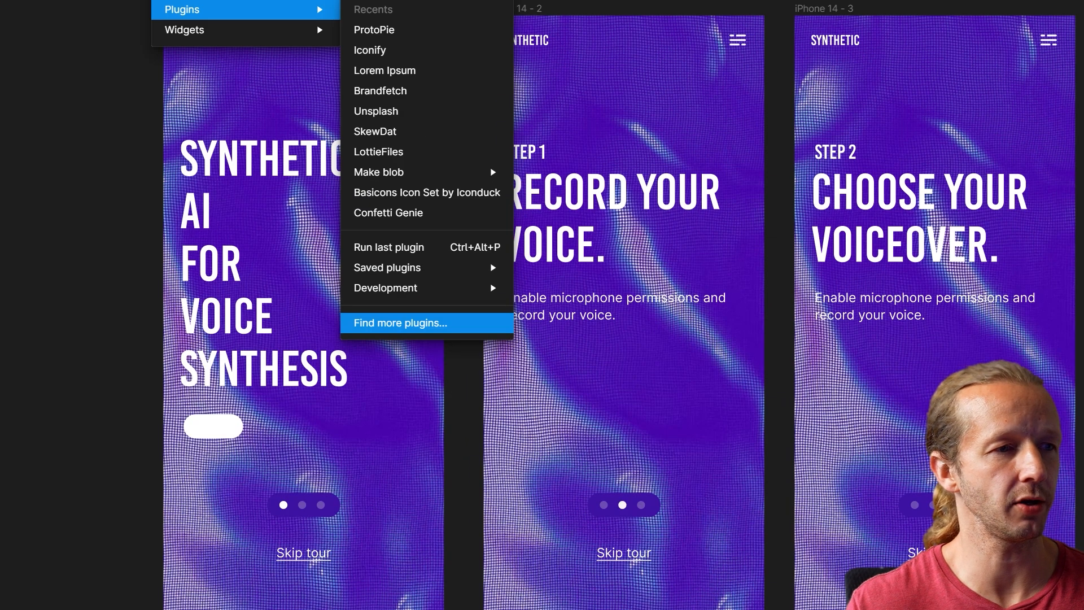
left_click(442, 323)
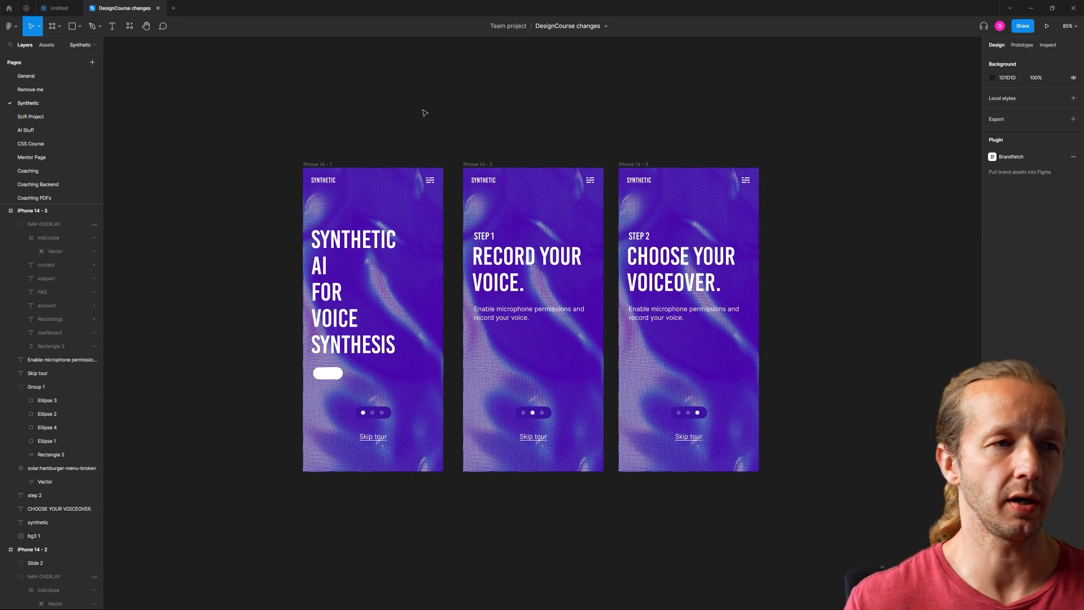
Step: Select the iPhone 14 - 1 frame, check the ProtoPie Studio dashboard, and return to the Figma design
left_click(318, 165)
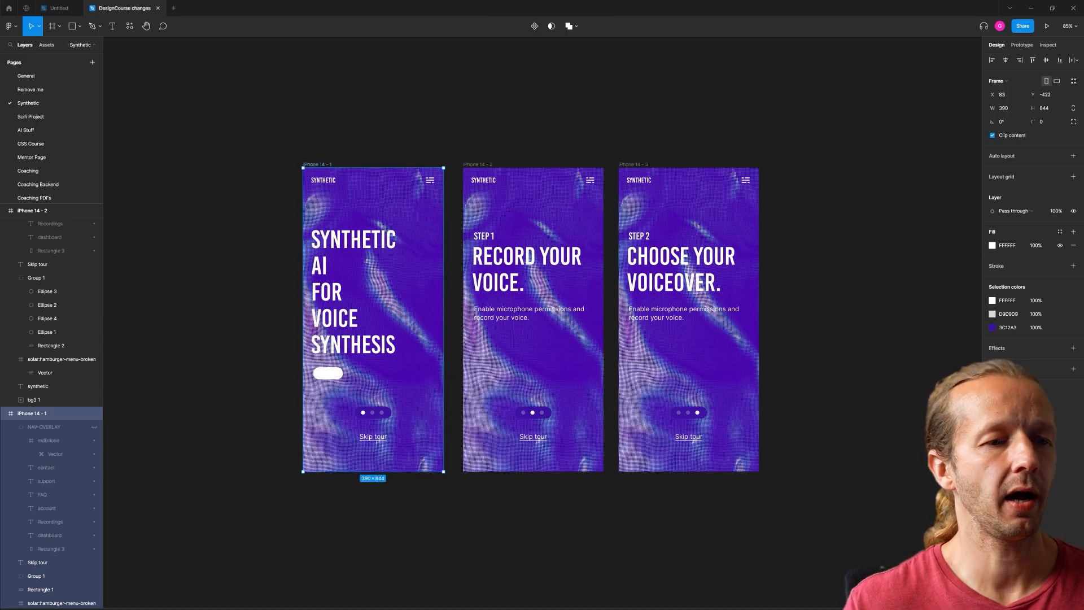
left_click(674, 604)
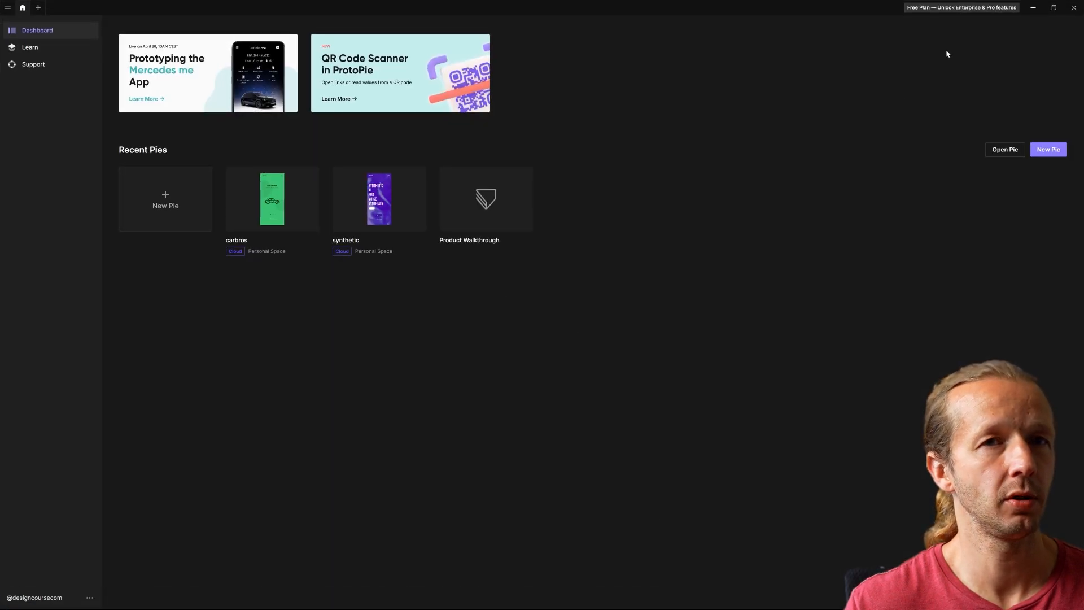
left_click(1033, 8)
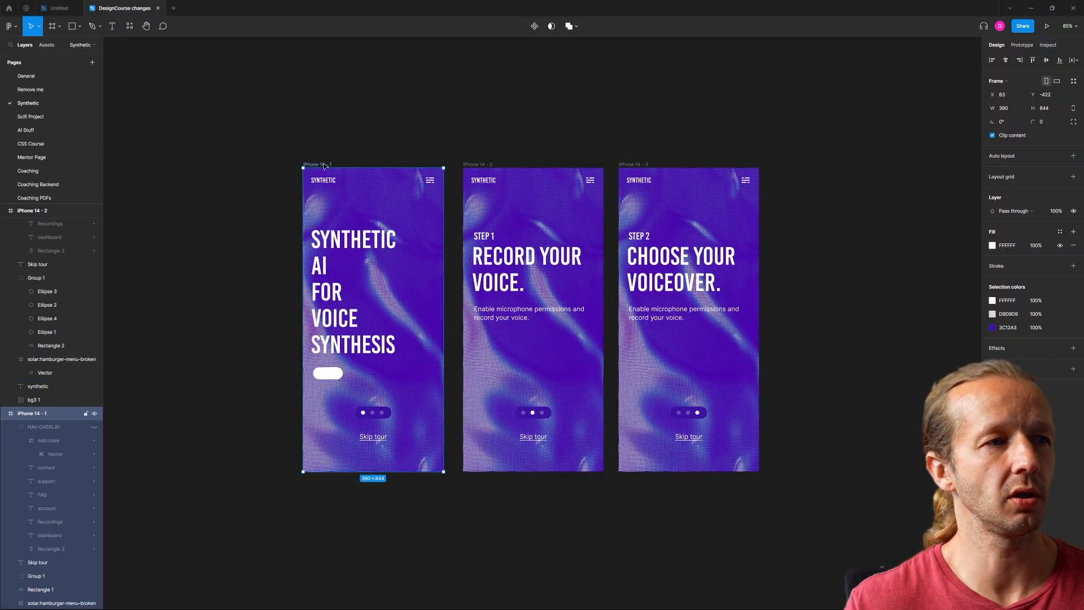
Step: Show the hidden NAV-OVERLAY group in the iPhone 14 - 1 frame briefly, hide it again, and collapse the group
left_click(329, 131)
left_click_drag(346, 132, 448, 131)
left_click(425, 166)
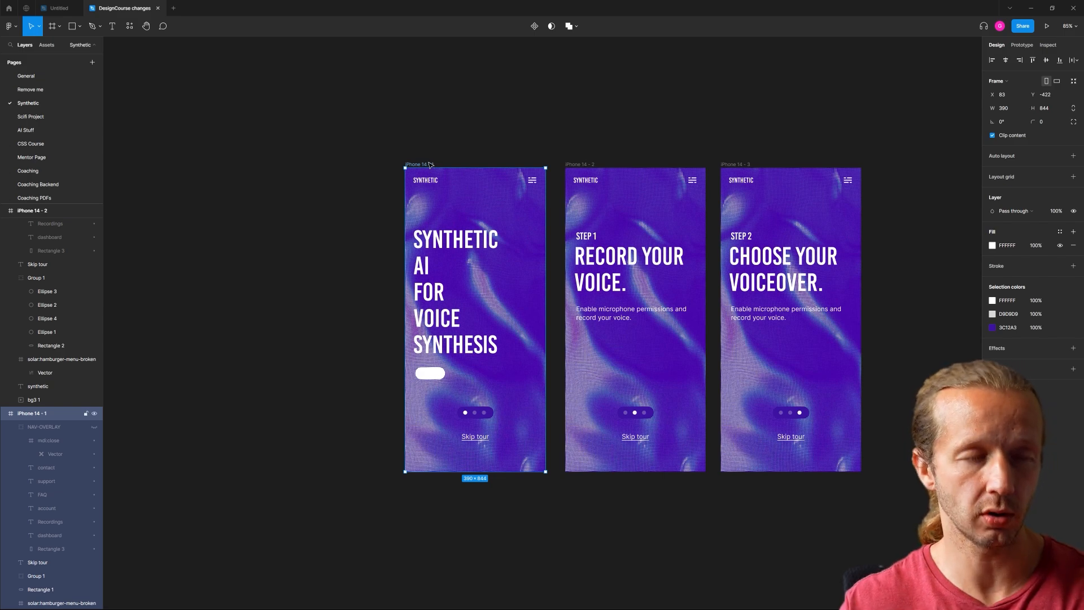
scroll(53, 421, "down", 2)
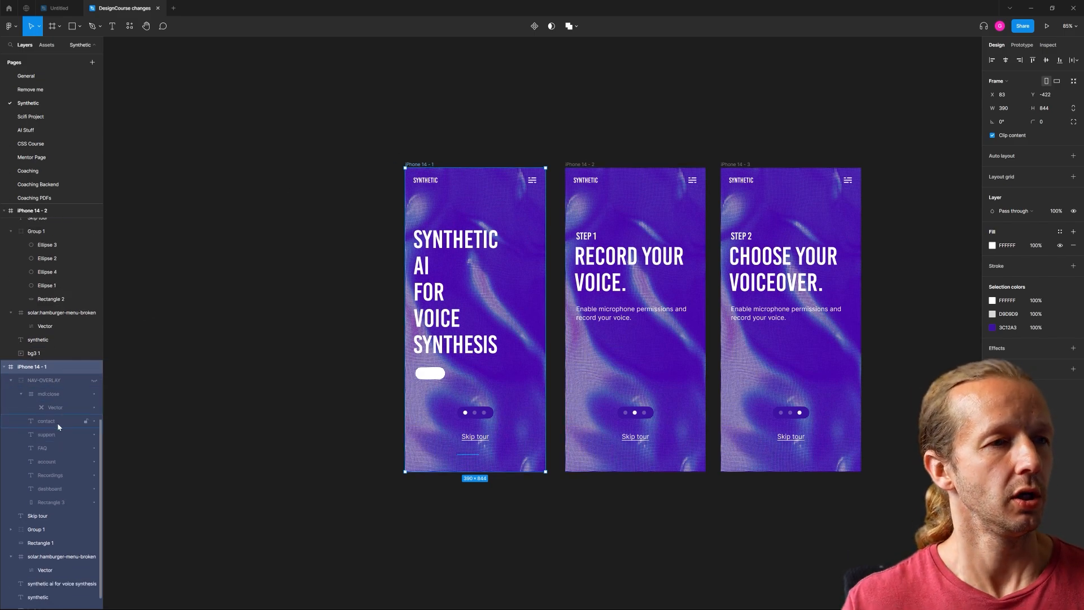
scroll(384, 293, "down", 2)
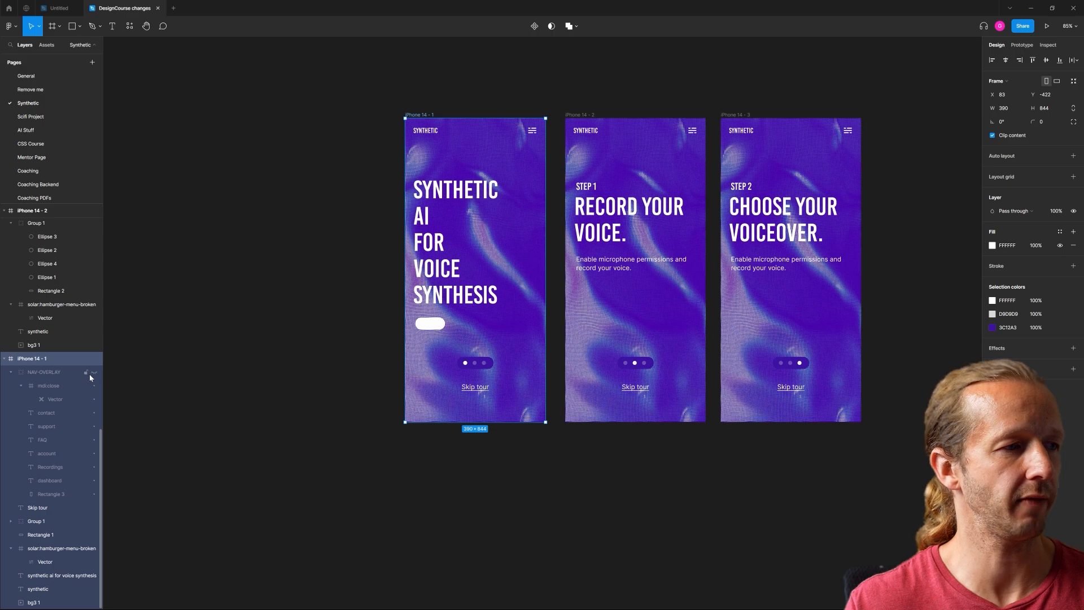
left_click(94, 374)
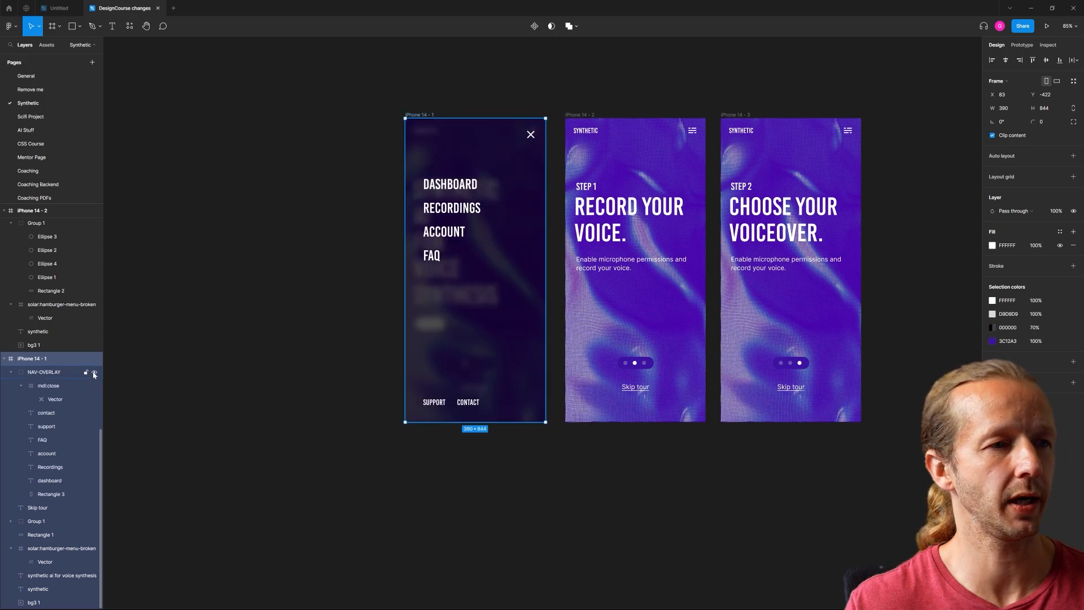
left_click(94, 373)
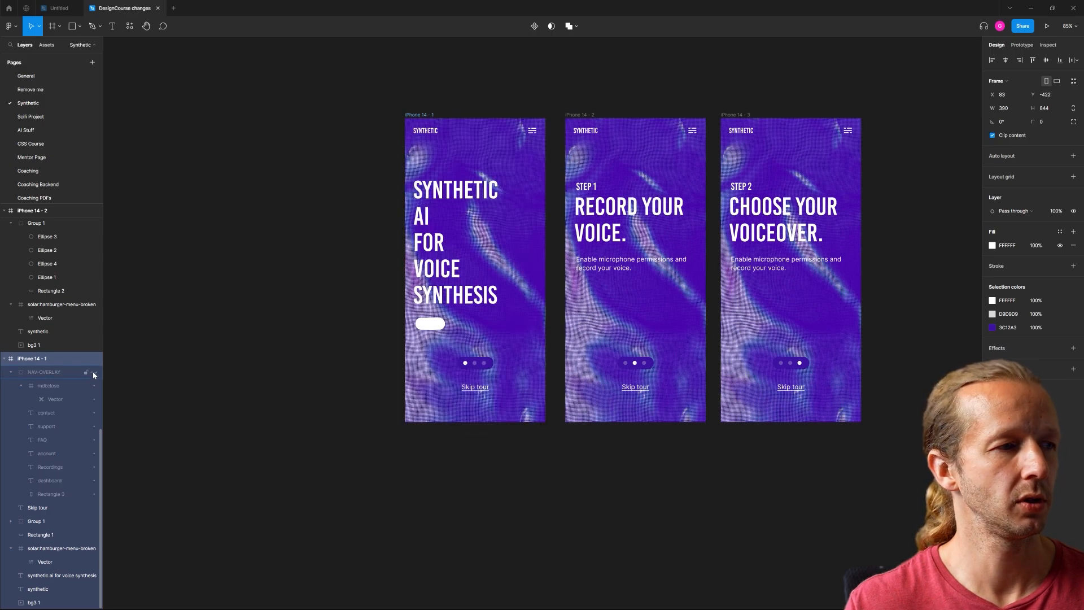
left_click(11, 372)
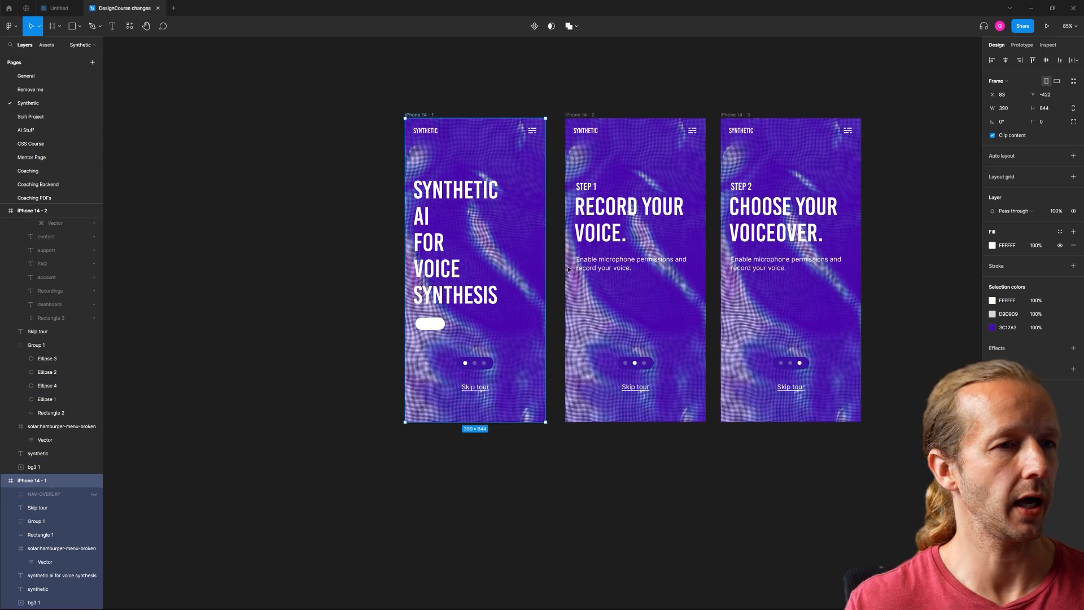
Step: Move the Slide 2 group from the iPhone 14 - 2 frame into the iPhone 14 - 1 frame and hide it
left_click(609, 225)
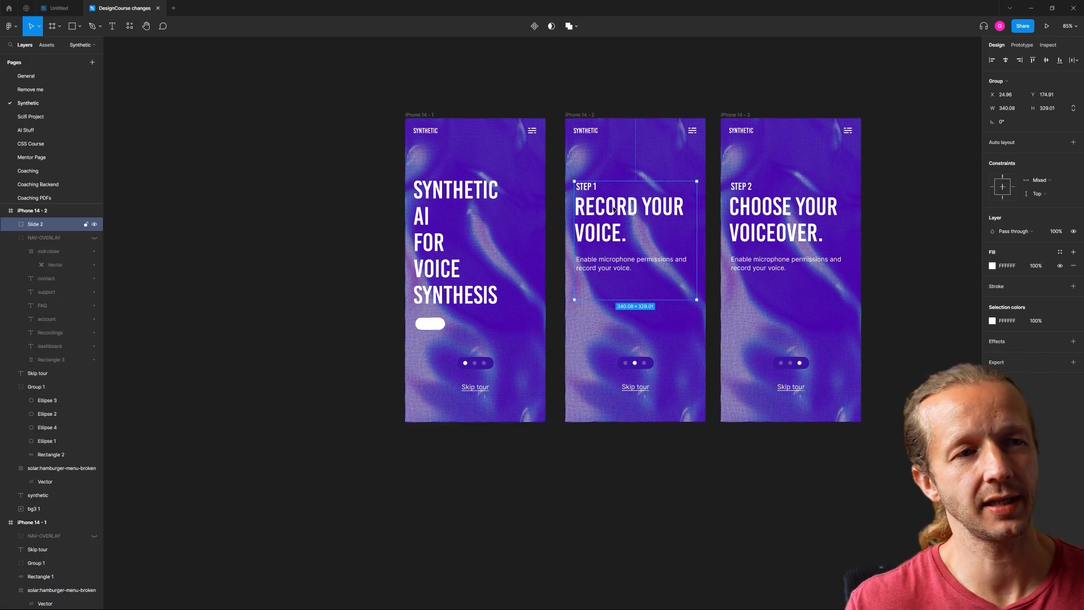
left_click(781, 214)
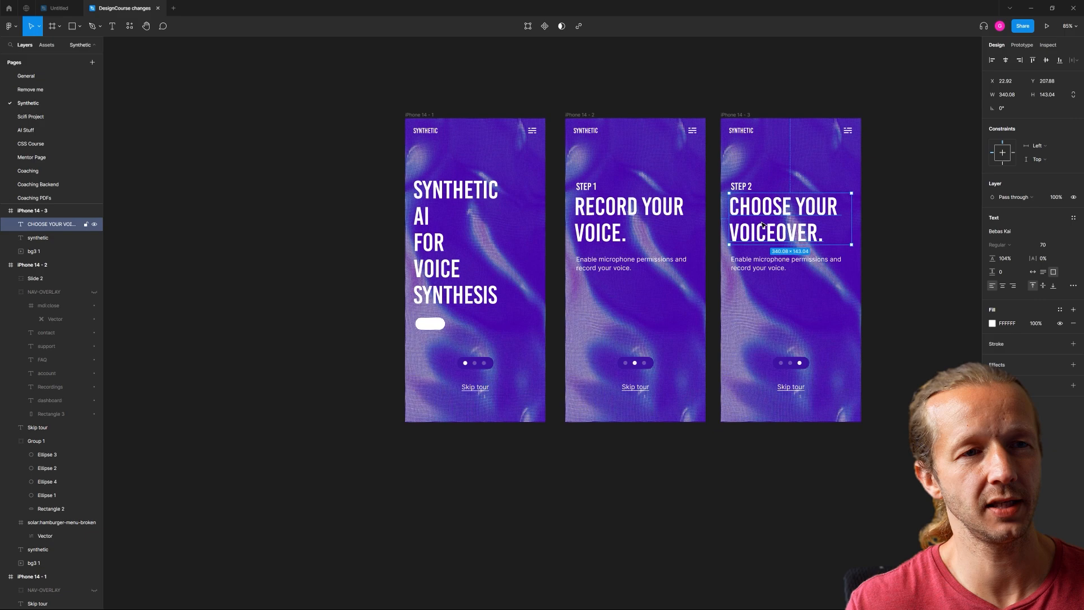
left_click(614, 213)
left_click_drag(618, 211, 458, 220)
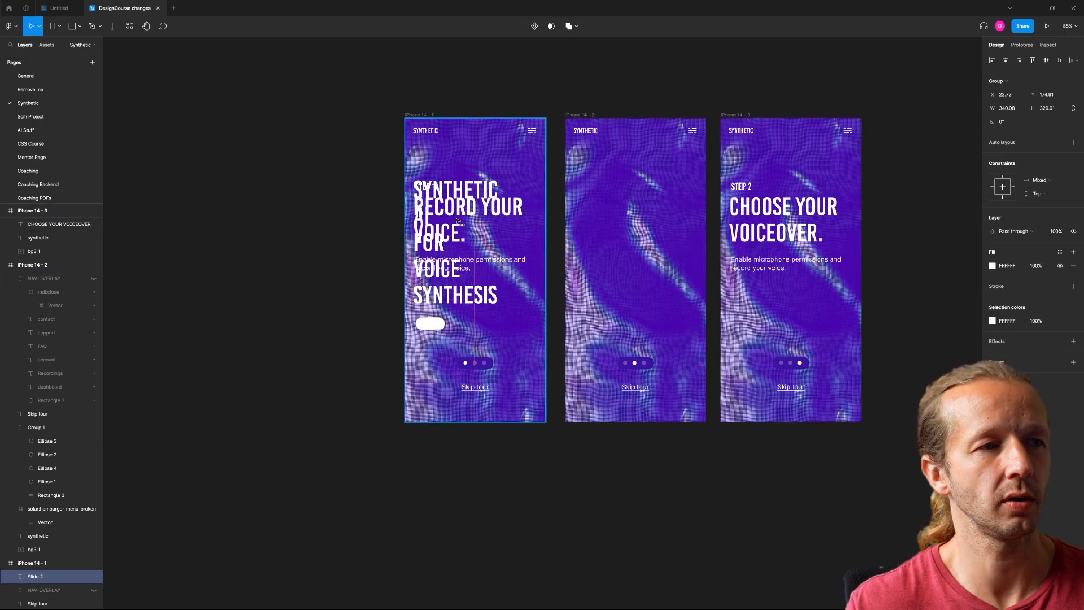
scroll(20, 560, "down", 3)
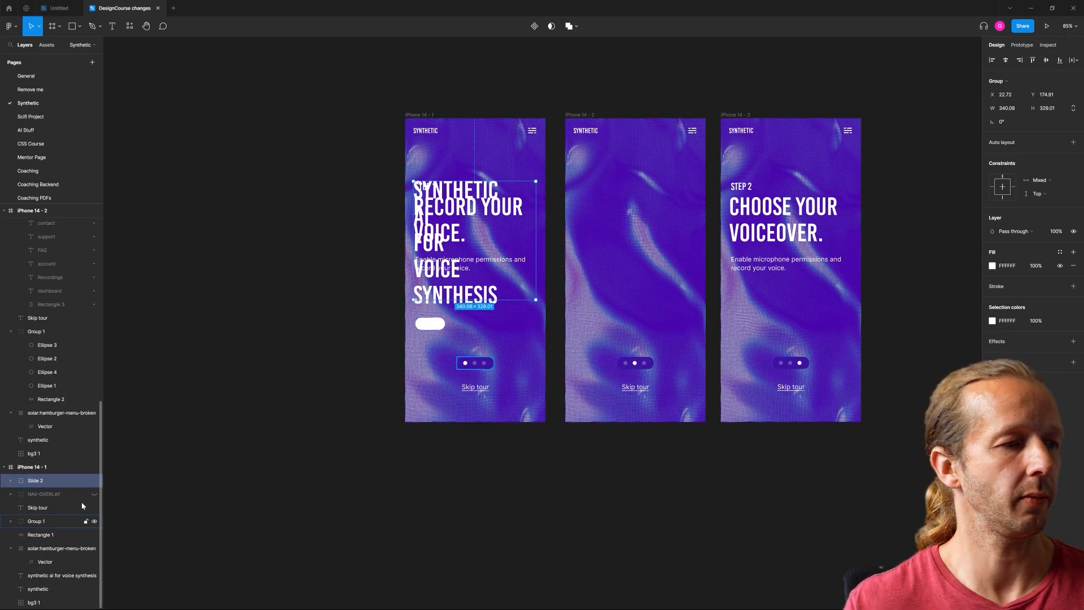
left_click(94, 481)
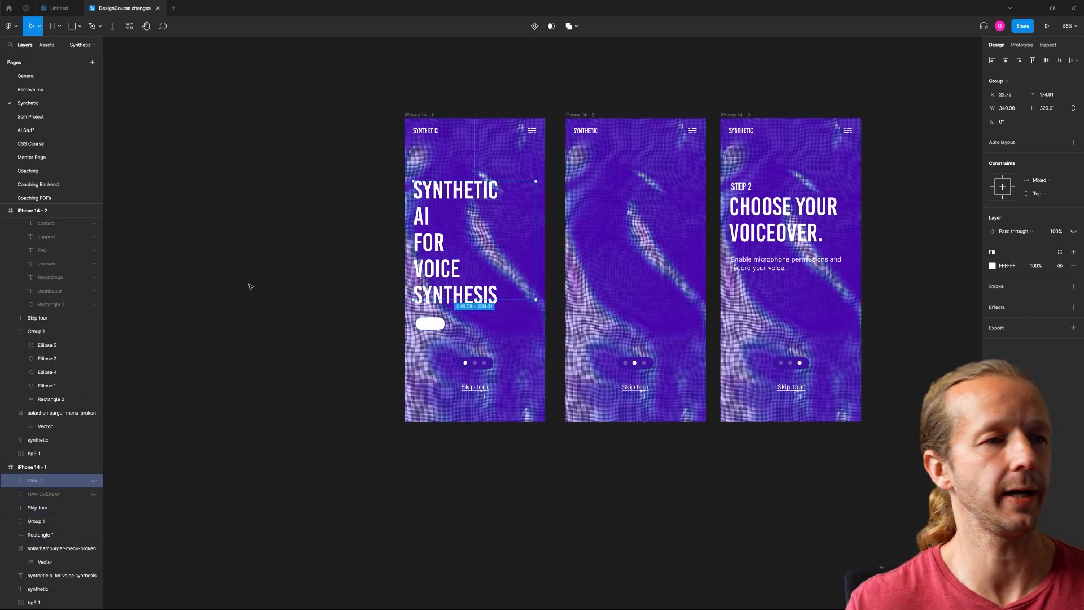
Step: Export the iPhone 14 - 1 frame as a scene with the ProtoPie plugin, and enlarge the ProtoPie Studio window and its canvas area
left_click(333, 174)
left_click(422, 114)
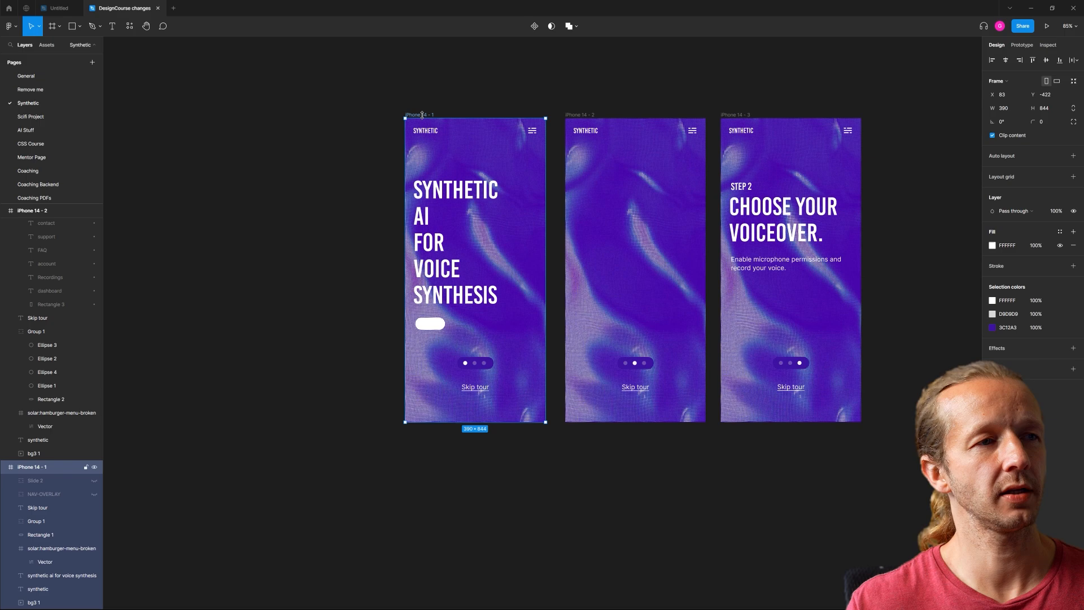
right_click(318, 163)
mouse_move(345, 232)
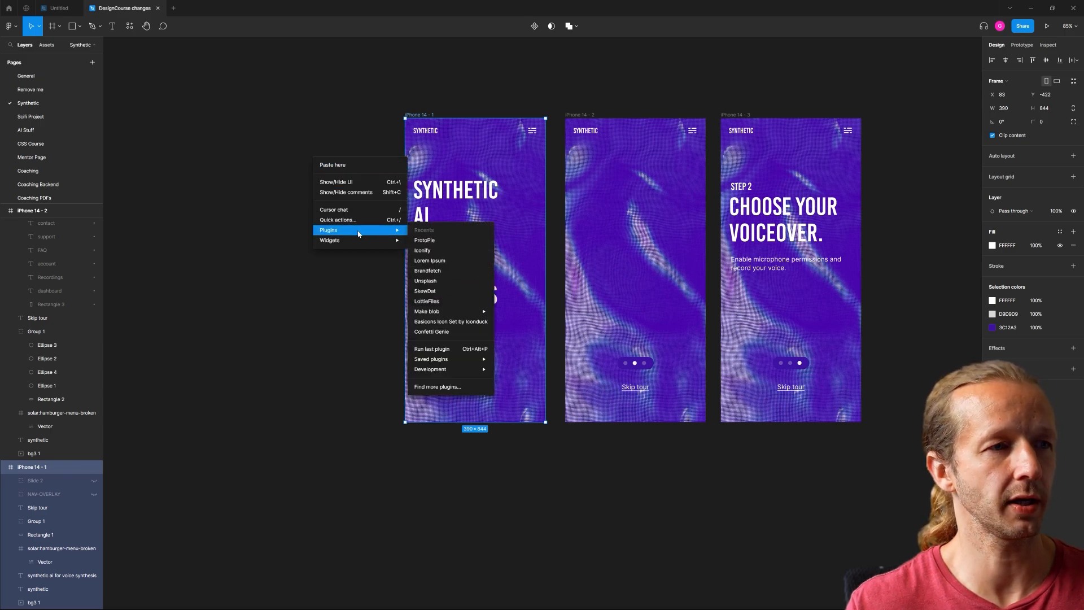
left_click(421, 239)
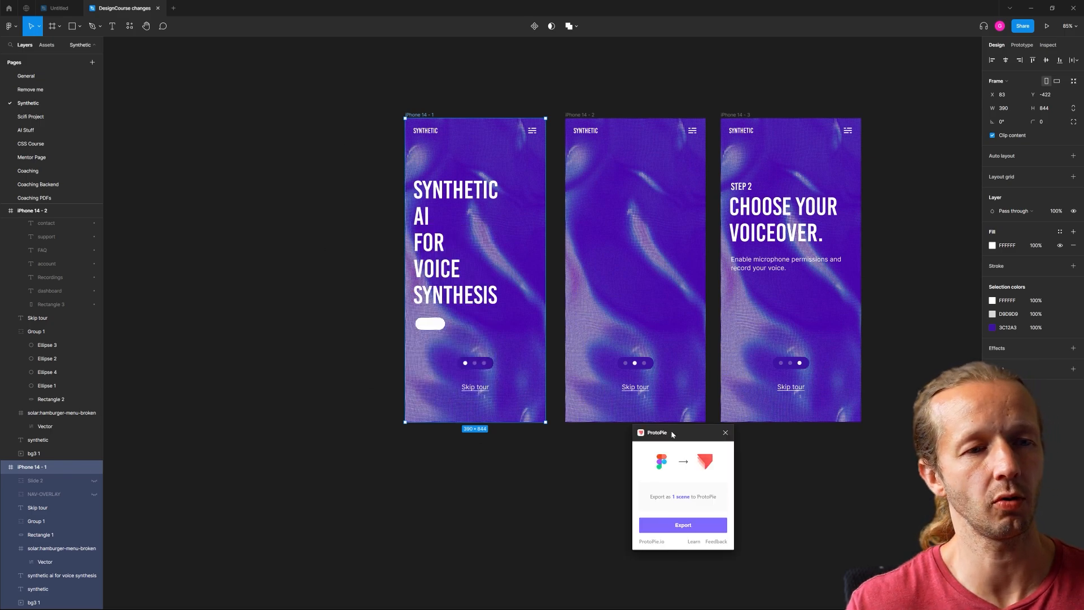
left_click_drag(672, 434, 282, 175)
left_click(305, 268)
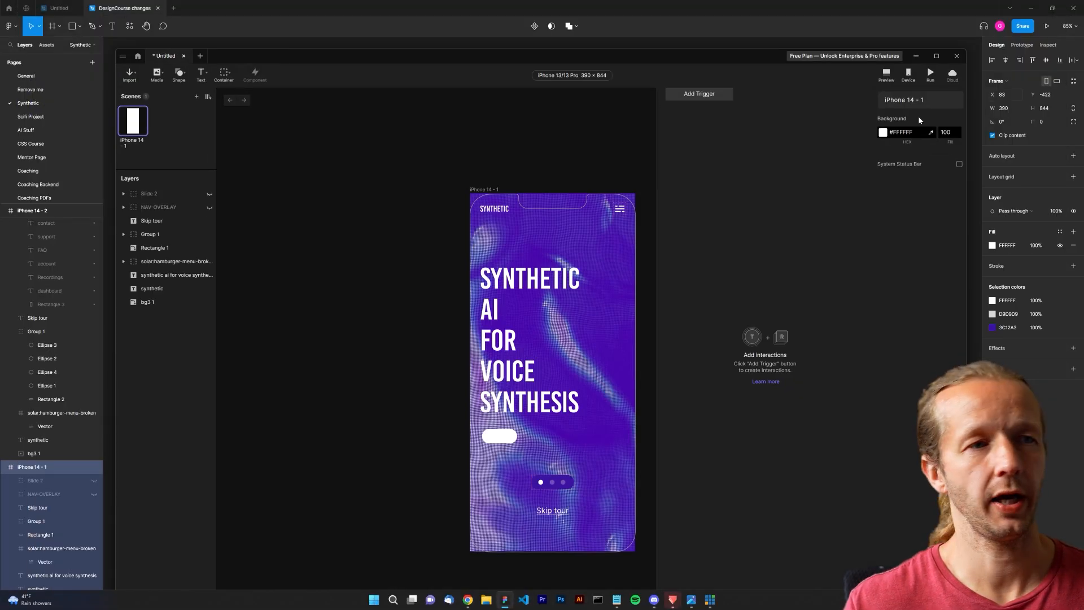
double_click(509, 58)
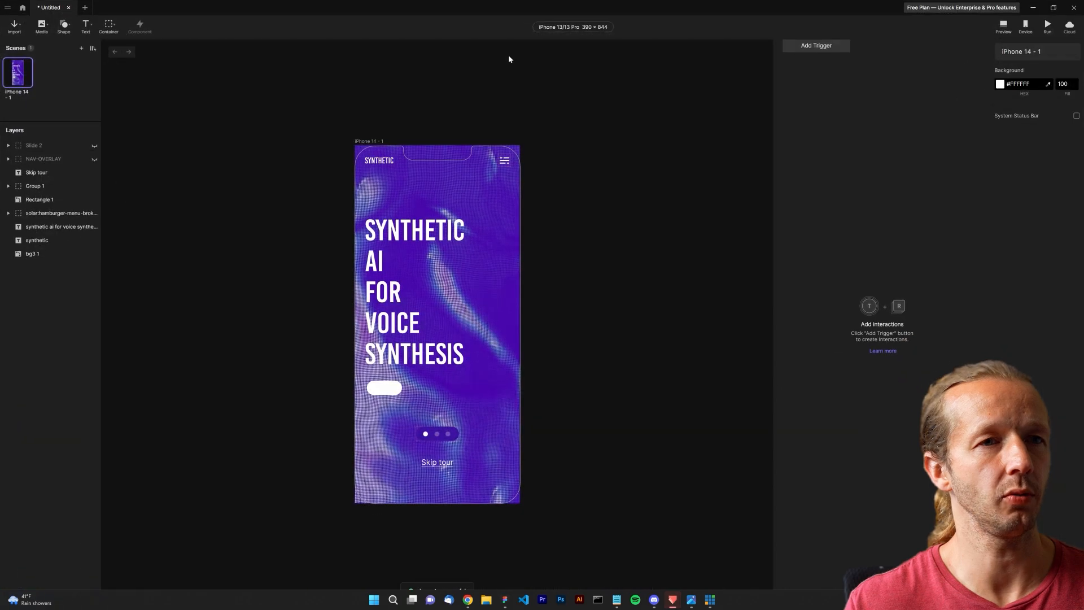
left_click_drag(776, 111, 852, 112)
Step: Preview the imported iPhone 14 - 1 scene and close the preview
left_click(1003, 25)
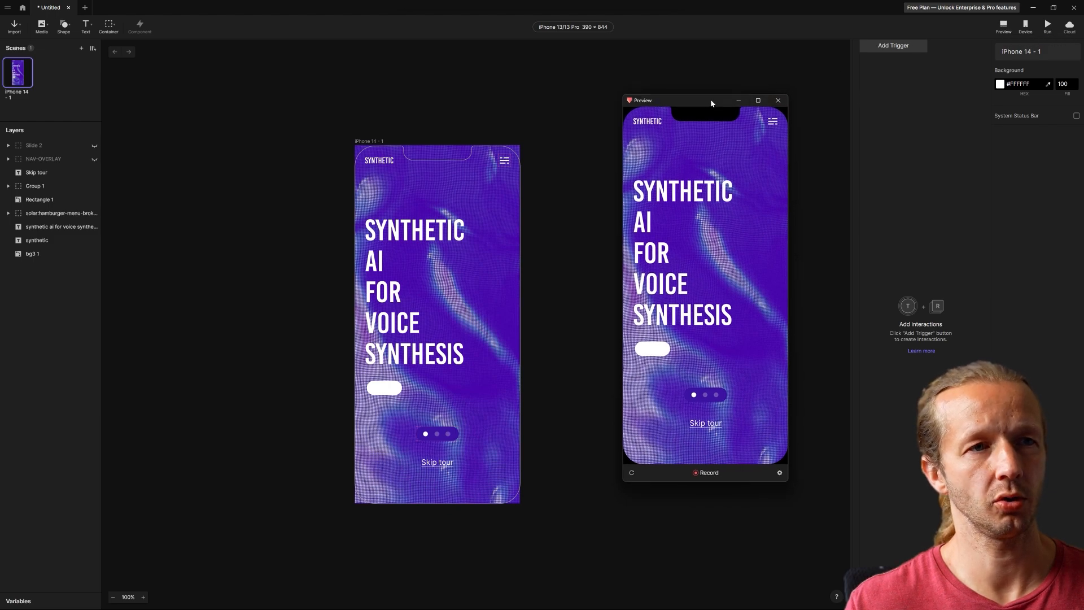
left_click_drag(709, 101, 690, 103)
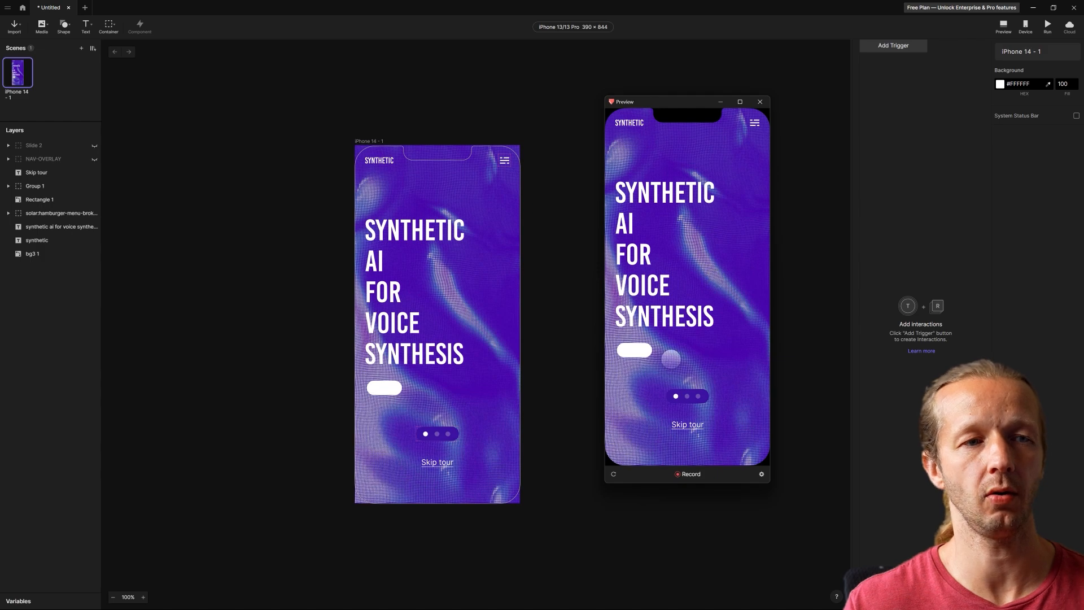
left_click(760, 102)
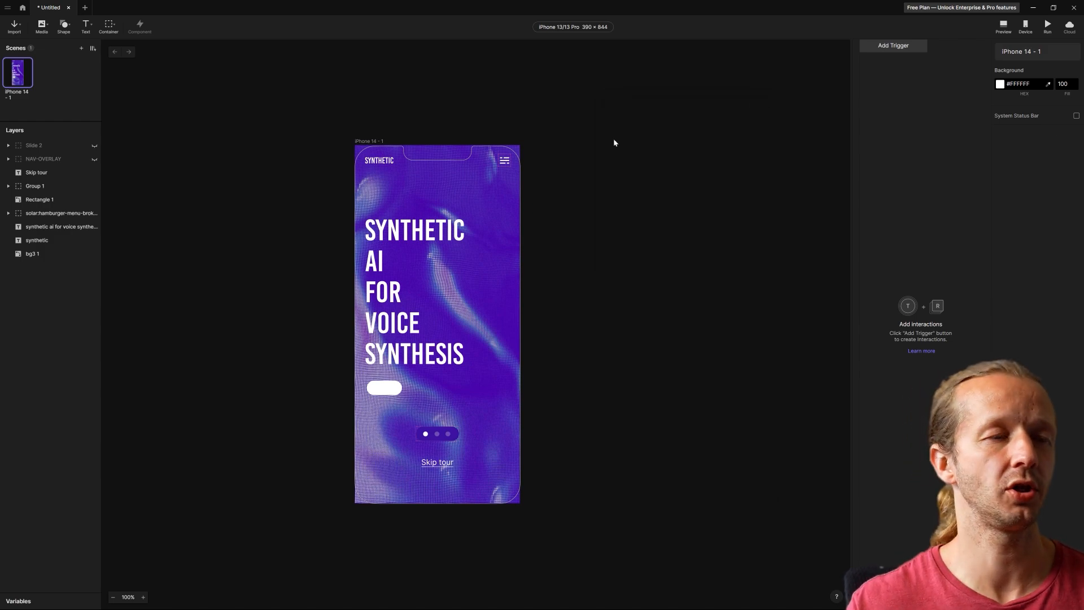
Step: View the properties of the bg3 1 background image and clear the selection
left_click(476, 193)
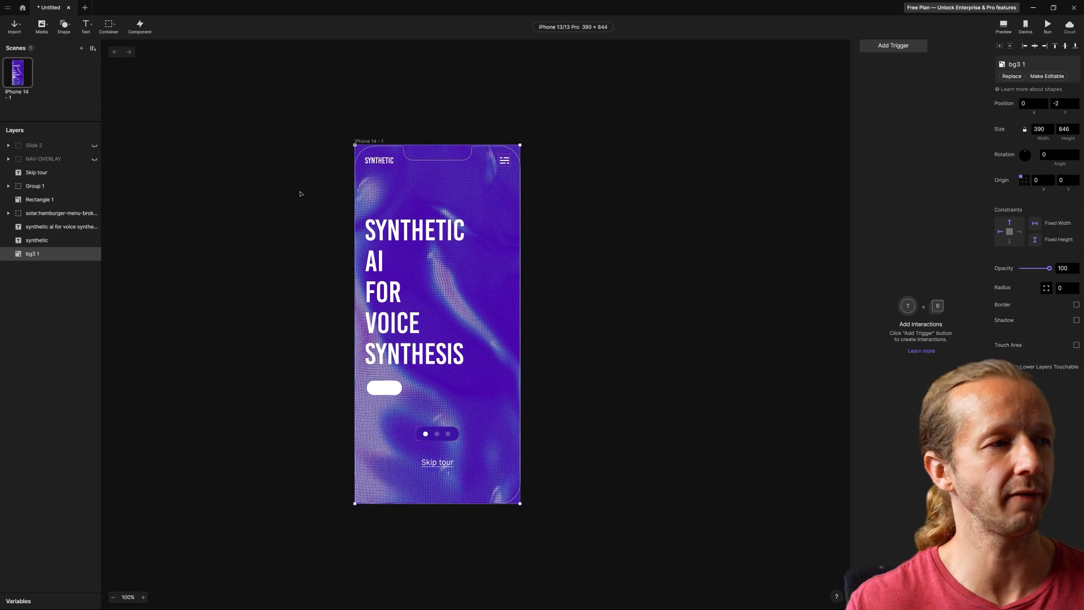
left_click(249, 190)
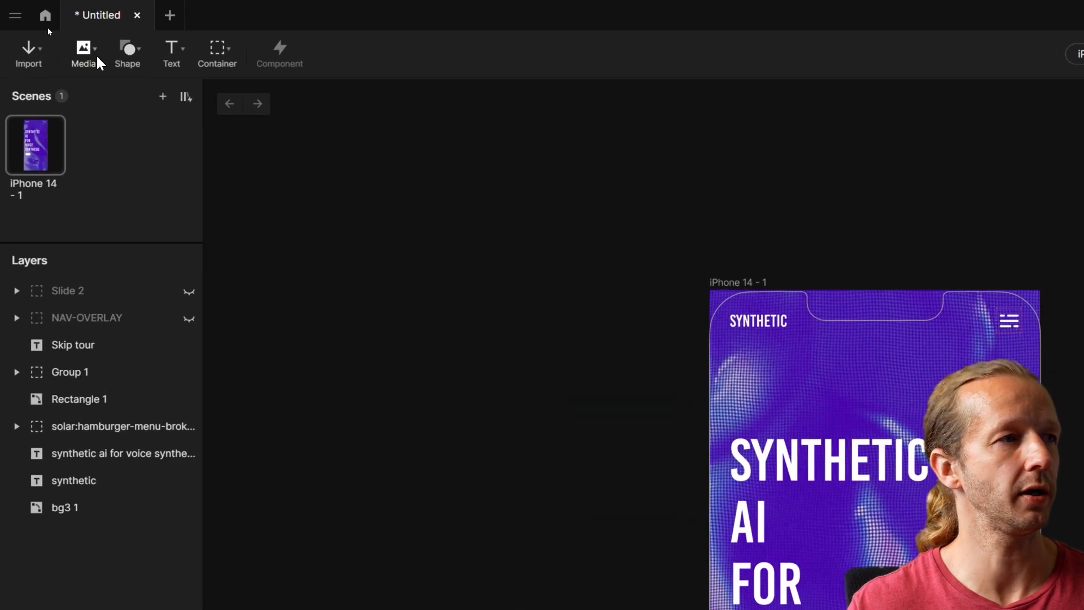
Step: Add the bg3 video to the scene and enlarge it to 390 × 846 to cover the phone screen
left_click(96, 55)
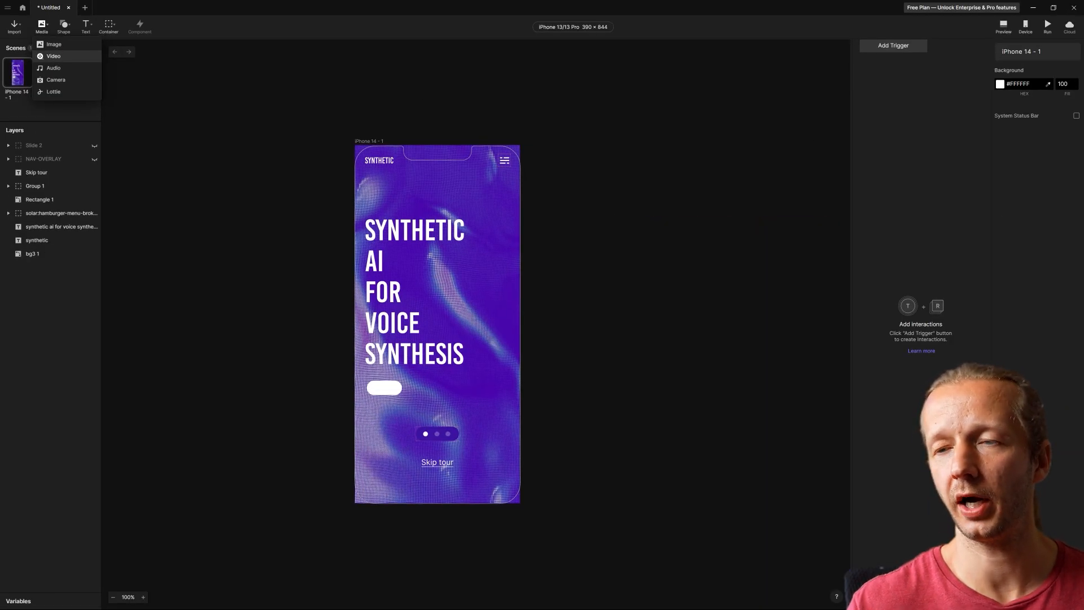
left_click(53, 56)
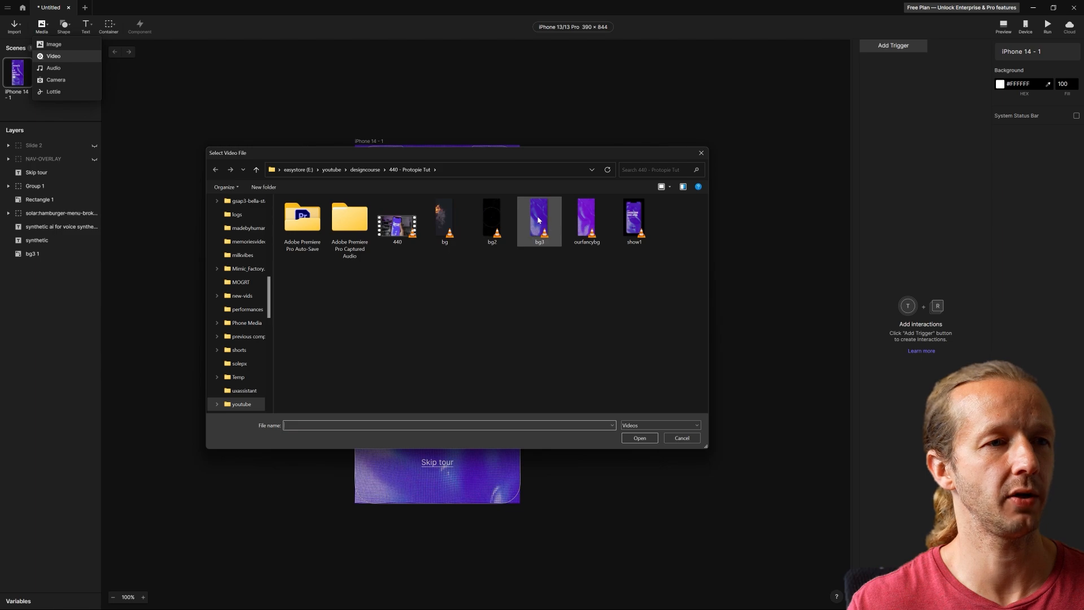
double_click(538, 220)
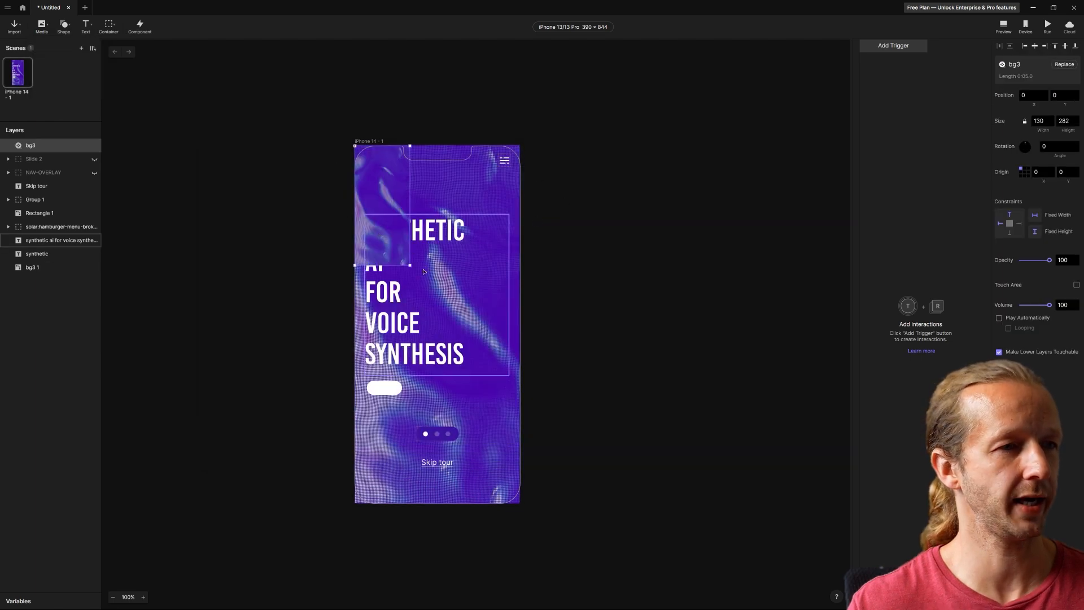
left_click_drag(410, 265, 517, 488)
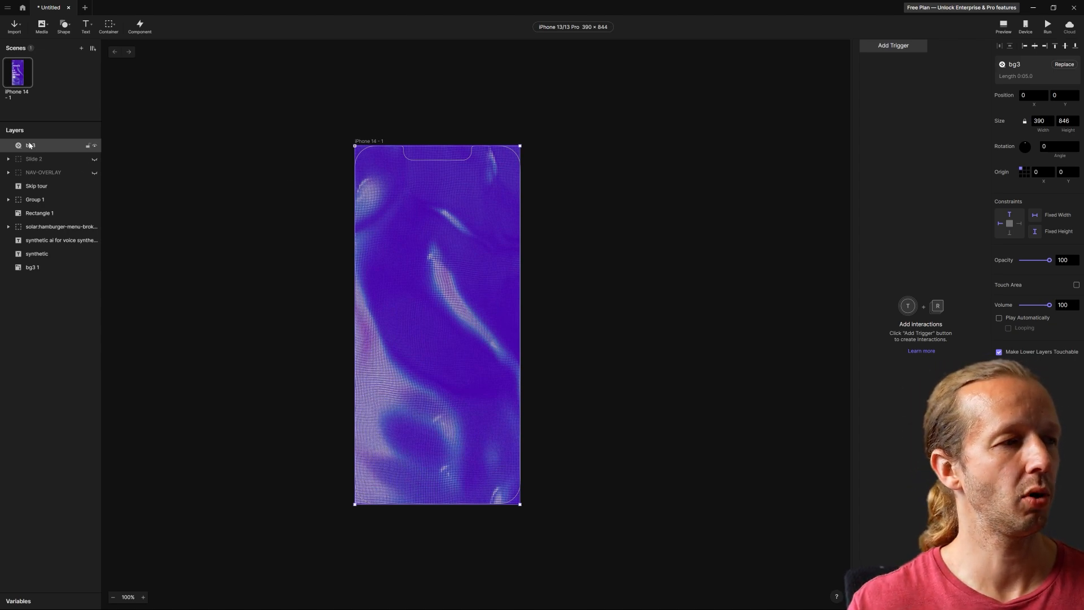
Step: Move the bg3 video layer directly above the bg3 1 image, and delete that image
left_click_drag(30, 146, 35, 261)
left_click(34, 268)
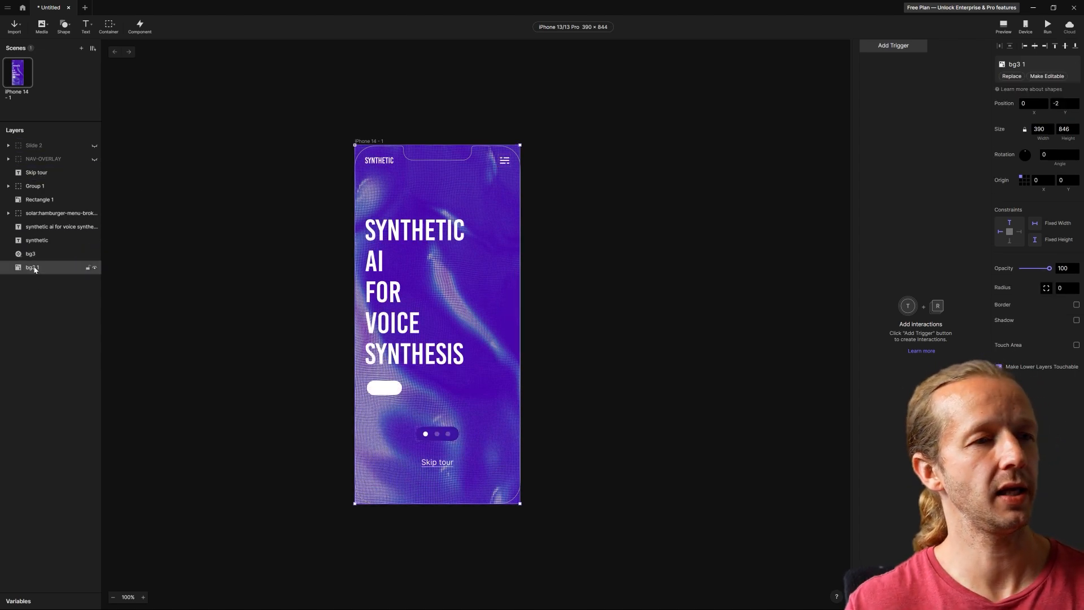
key("Delete")
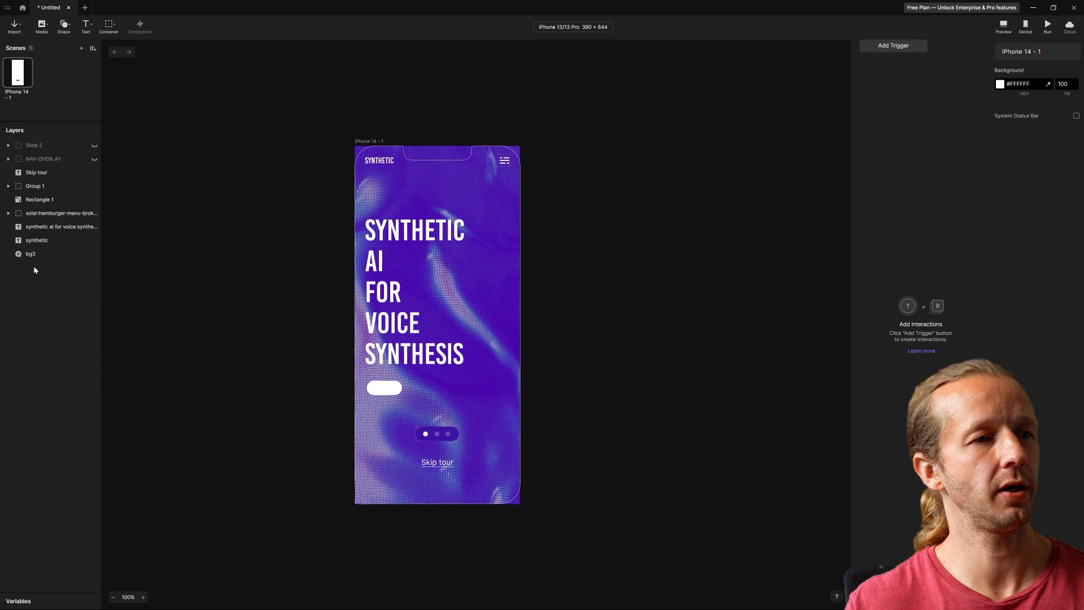
Step: Set the bg3 video to play automatically with looping, check it in the preview, and close the preview
left_click(1003, 27)
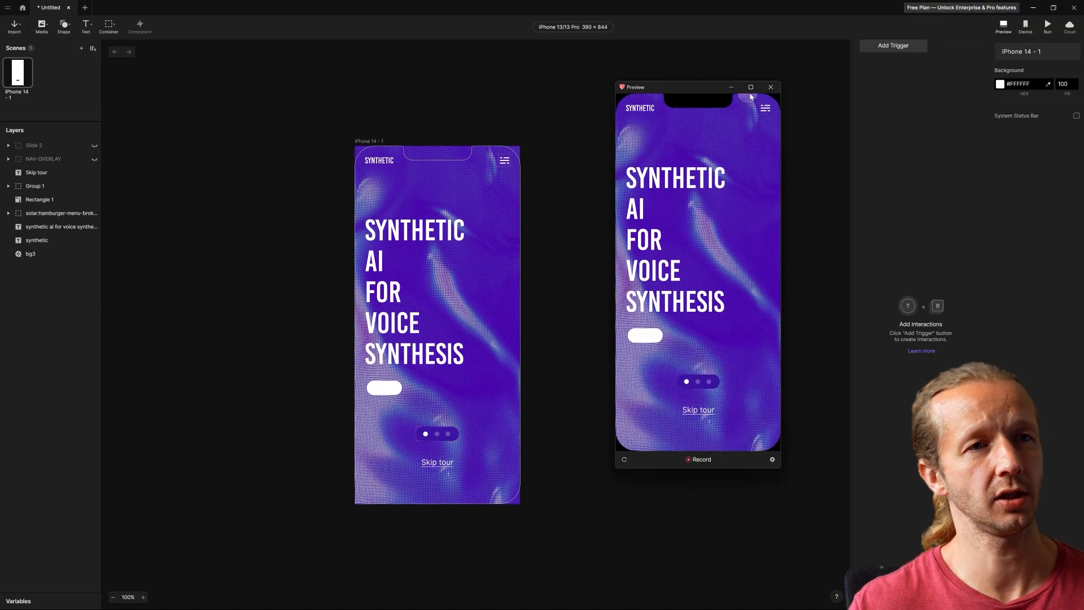
left_click(435, 192)
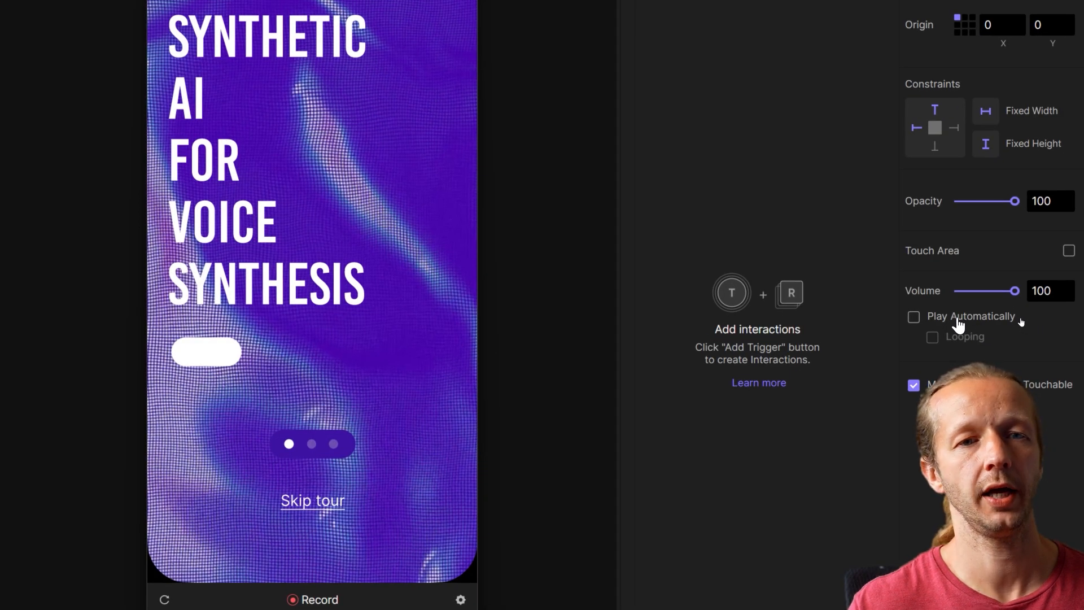
left_click(958, 321)
left_click(963, 337)
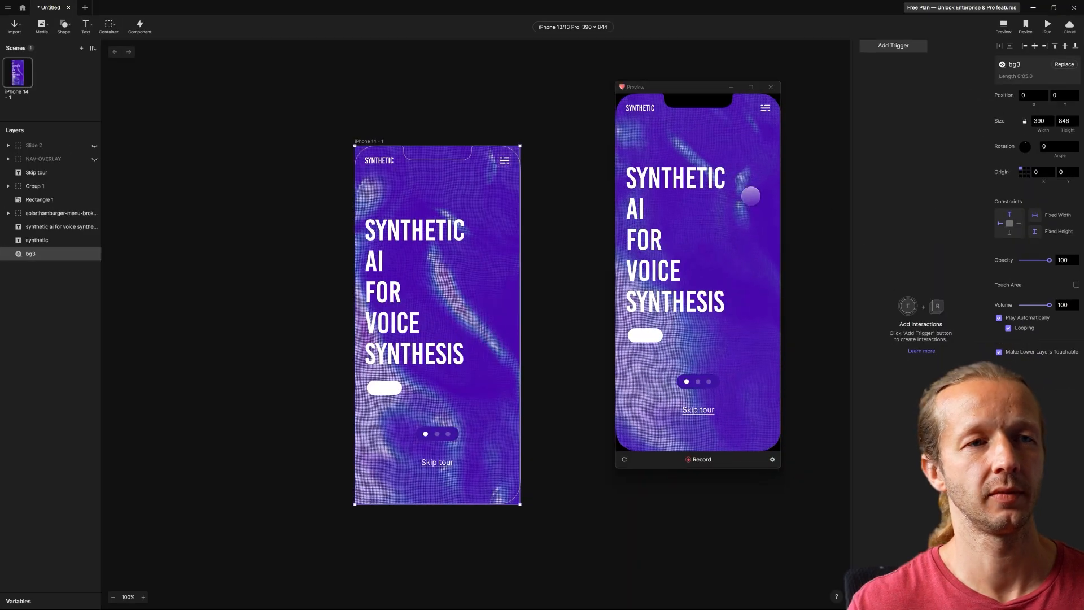
left_click_drag(697, 87, 667, 61)
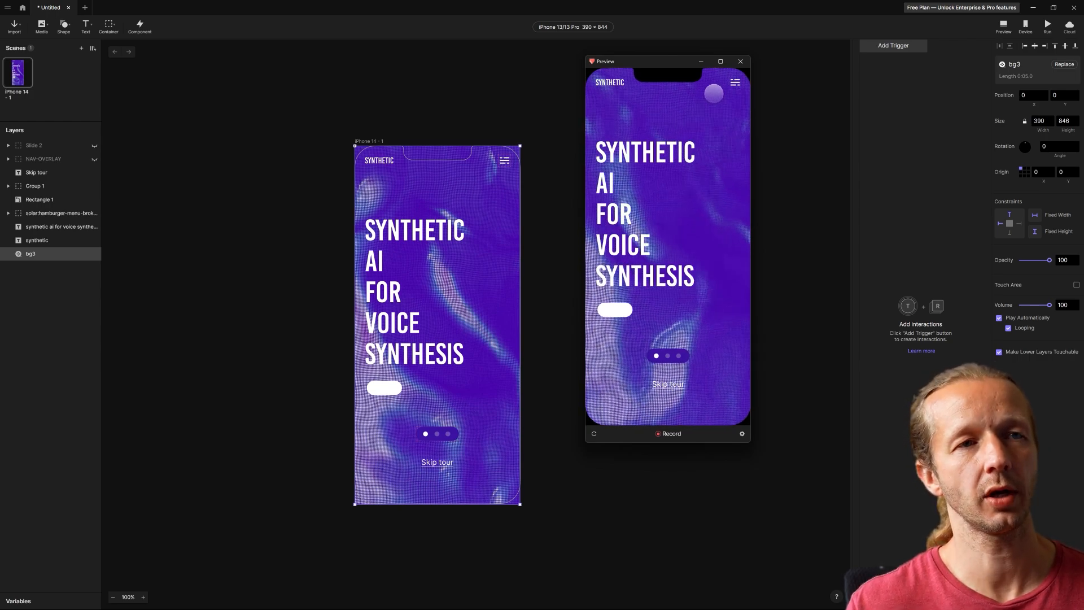
left_click(740, 61)
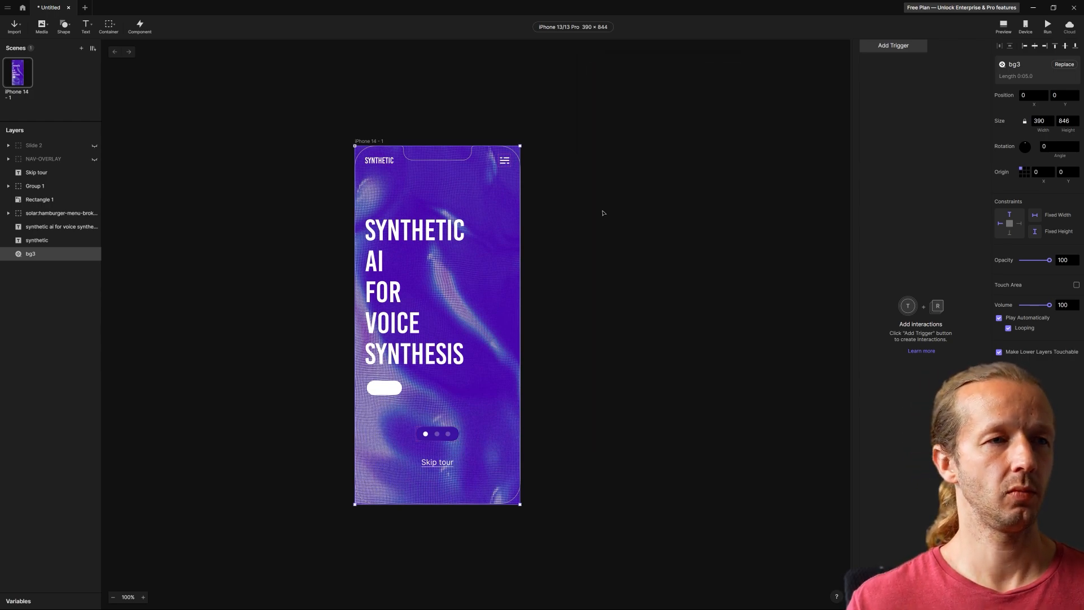
left_click(586, 234)
Step: Show the NAV-OVERLAY group and delete its Rectangle 3 background
scroll(587, 226, "left", 3)
scroll(587, 226, "down", 2)
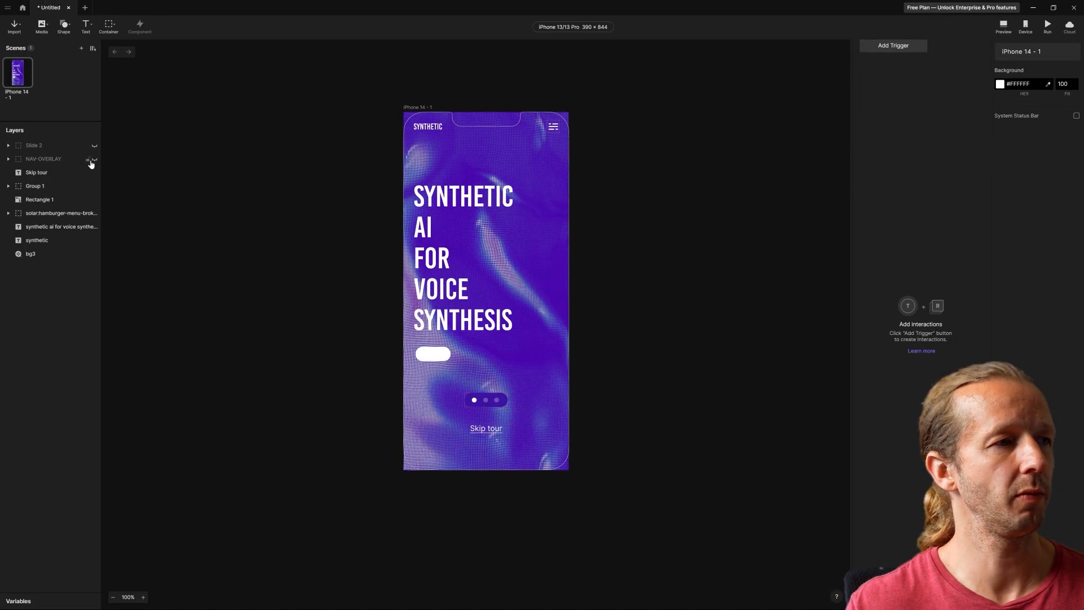
left_click(95, 160)
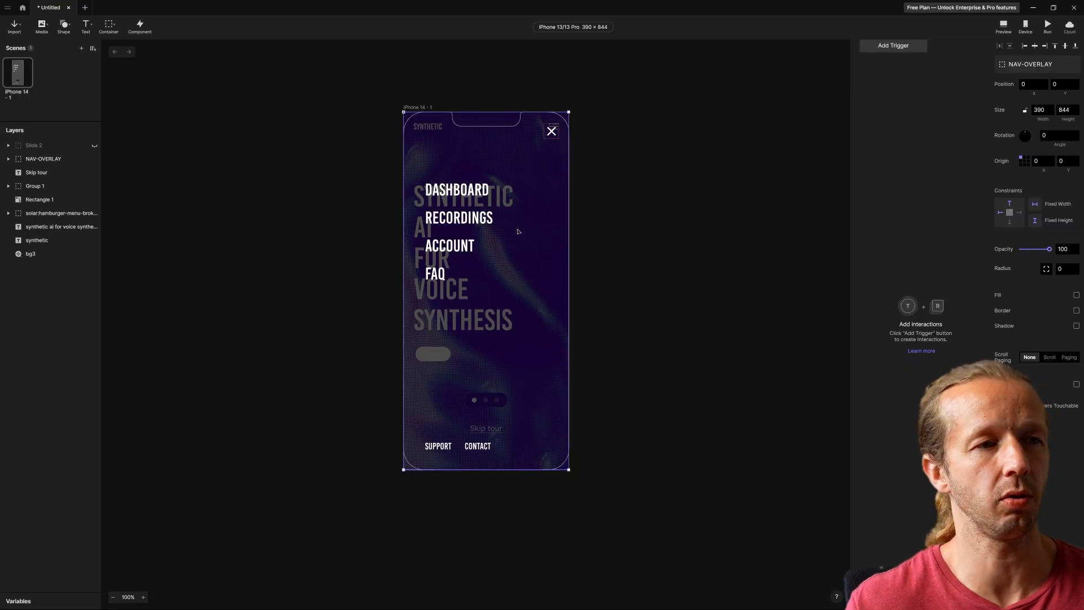
left_click(8, 160)
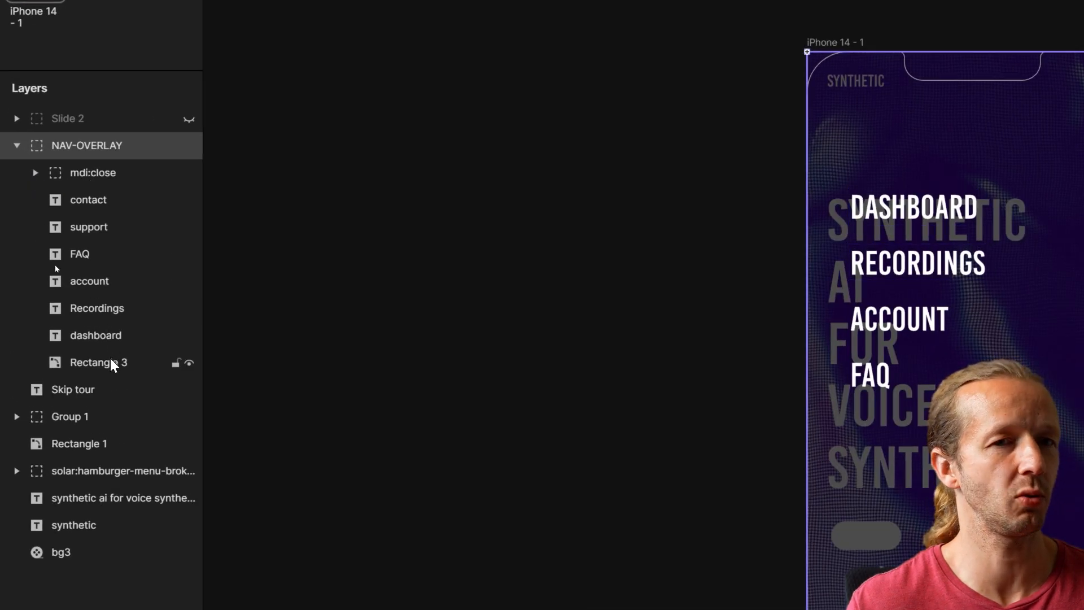
left_click(113, 364)
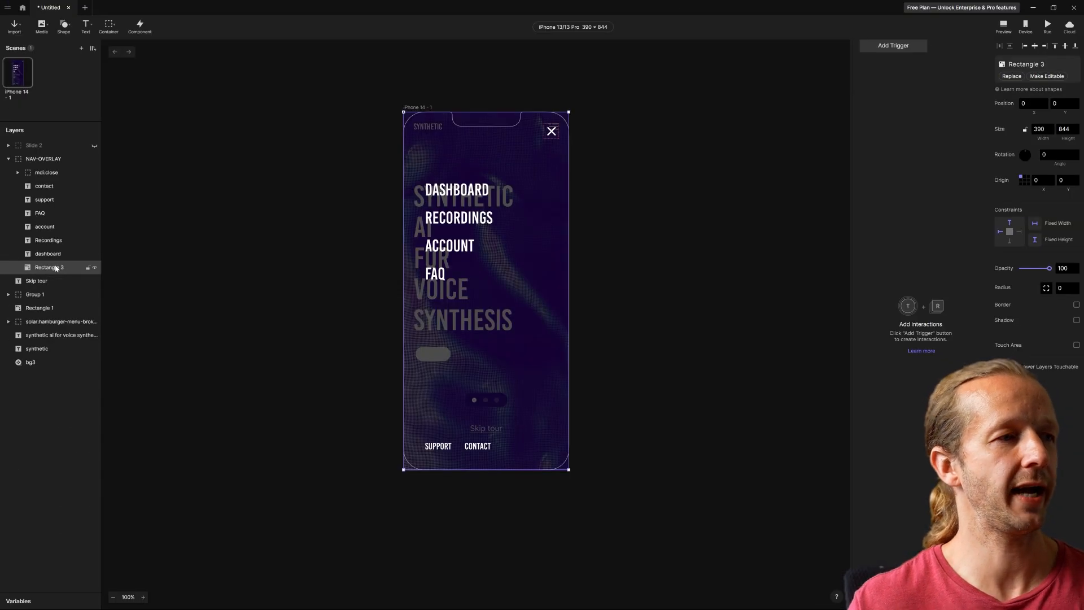
key("Delete")
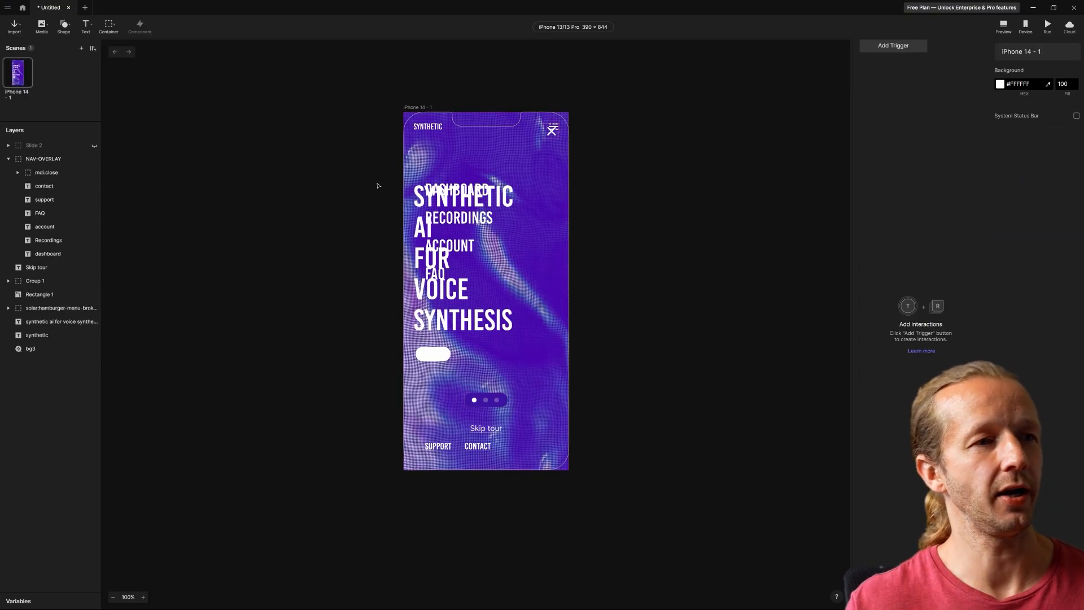
Step: Draw a background blur of about 391 × 845 over the whole screen and place it beneath the other layers in NAV-OVERLAY
left_click(72, 27)
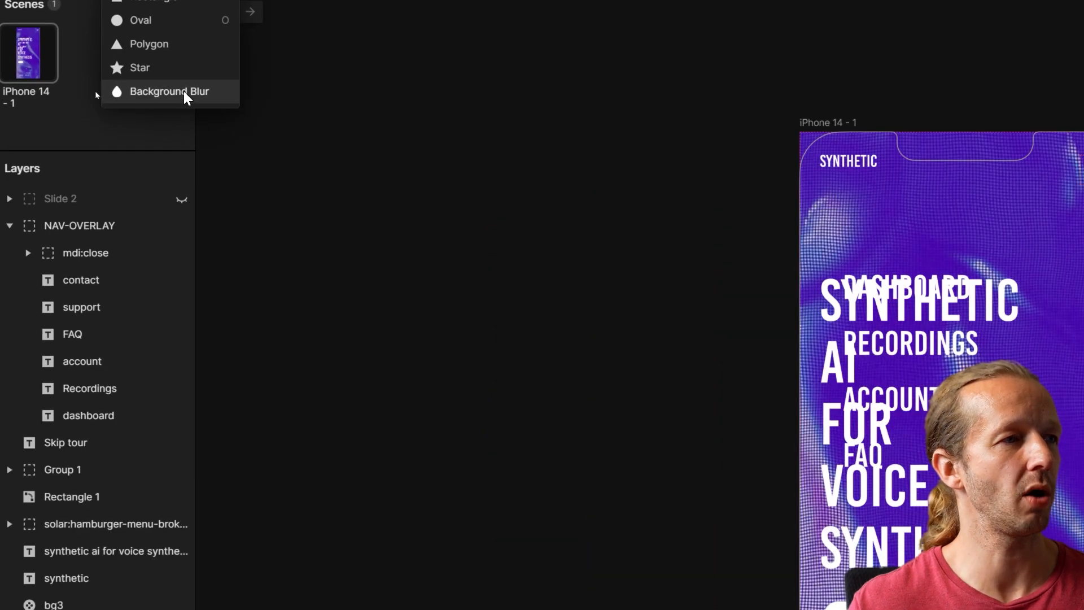
left_click(186, 94)
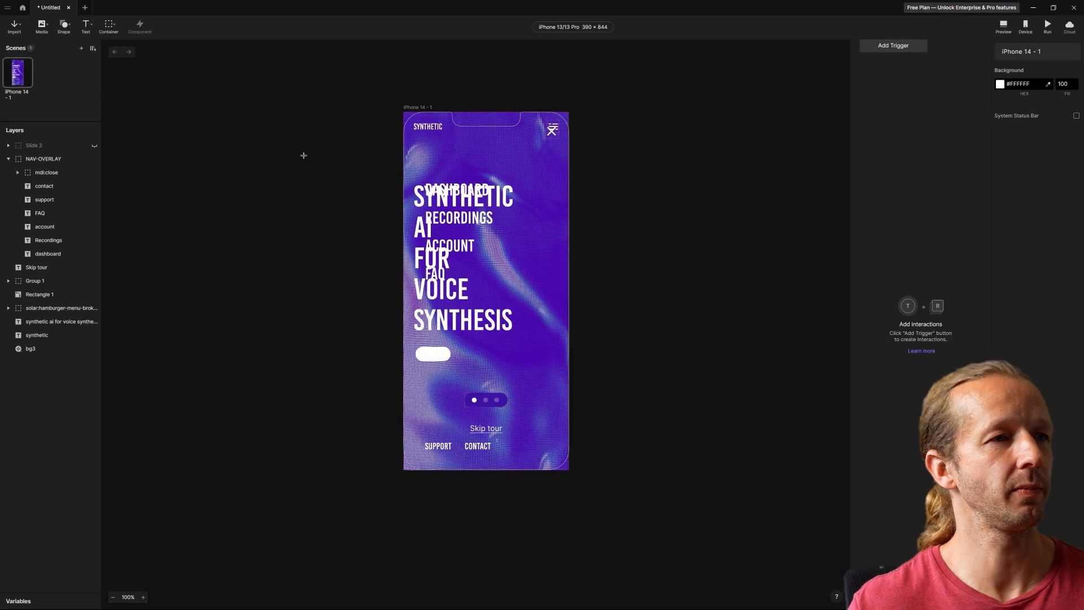
left_click_drag(402, 111, 570, 469)
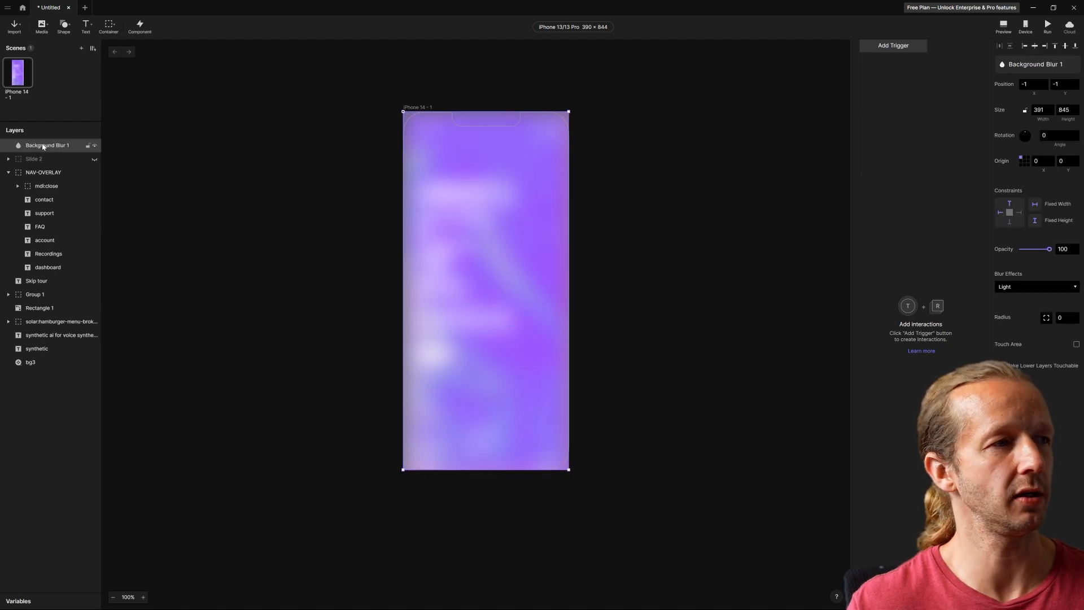
left_click_drag(45, 155, 48, 272)
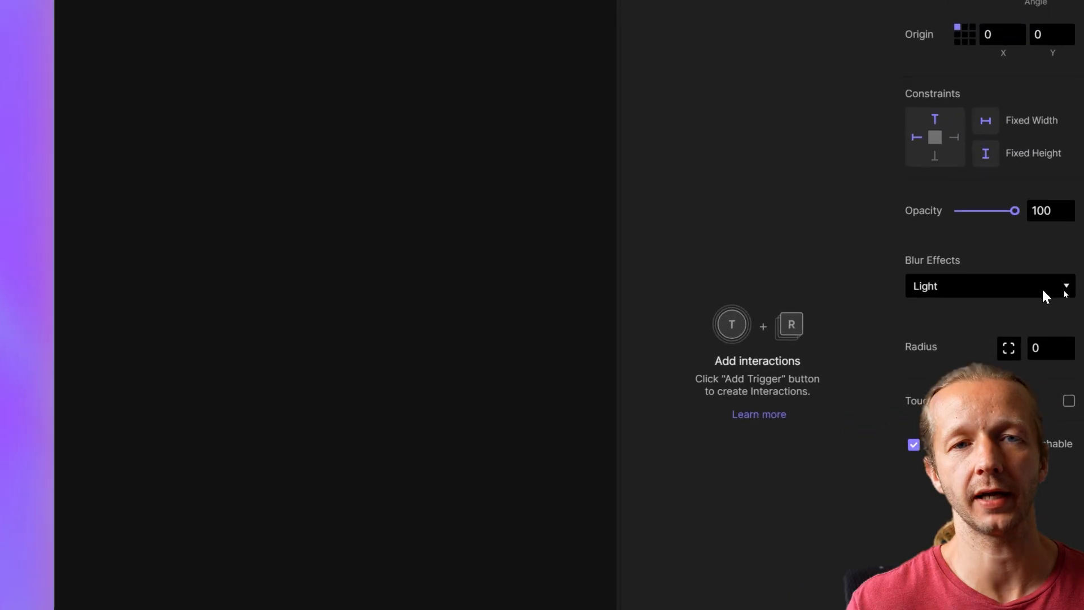
Step: Try the Material (Dark) and Material (Light) effects on the background blur, keep Material (Dark), and clear the selection
left_click(1064, 291)
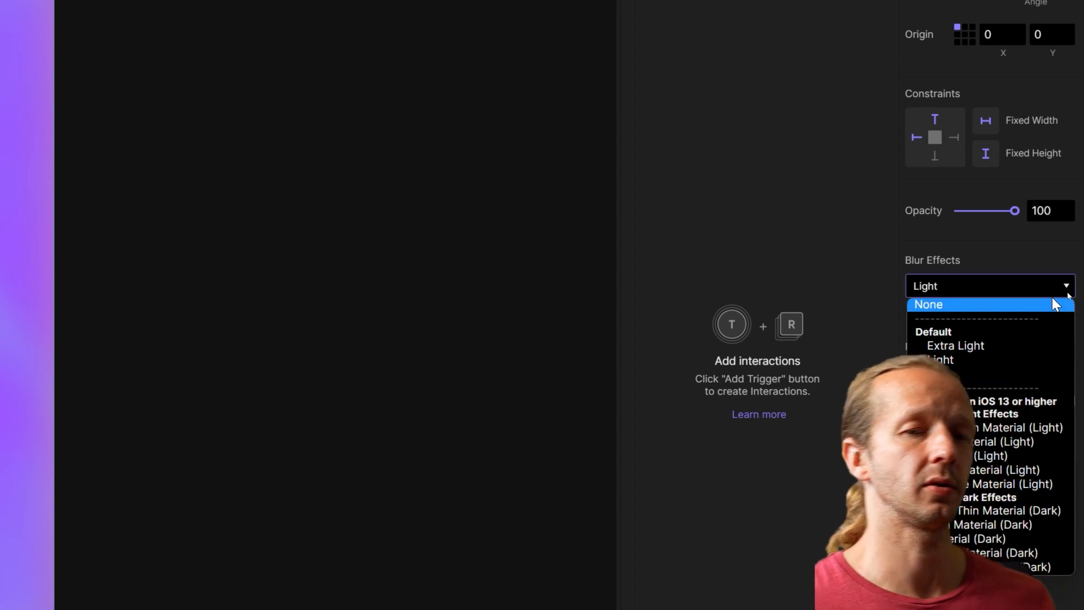
left_click(981, 534)
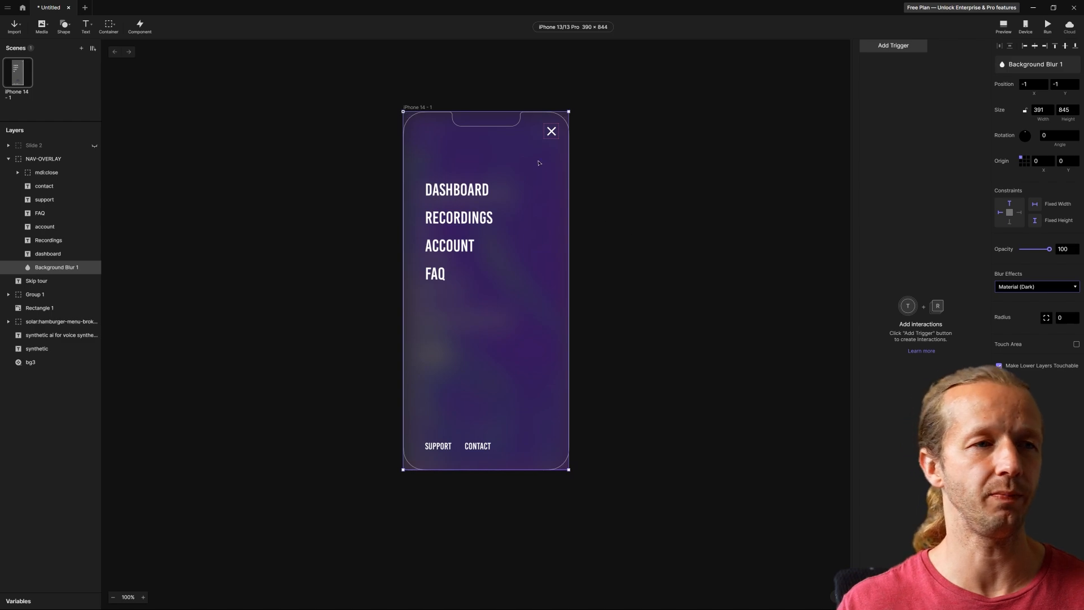
left_click(1024, 287)
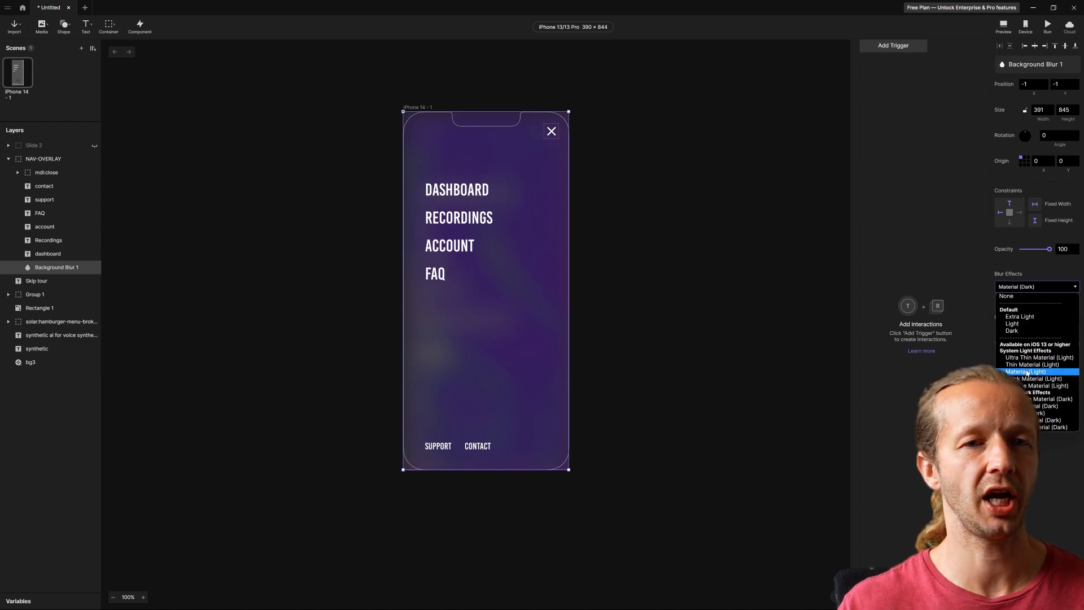
left_click(1025, 372)
left_click(1028, 287)
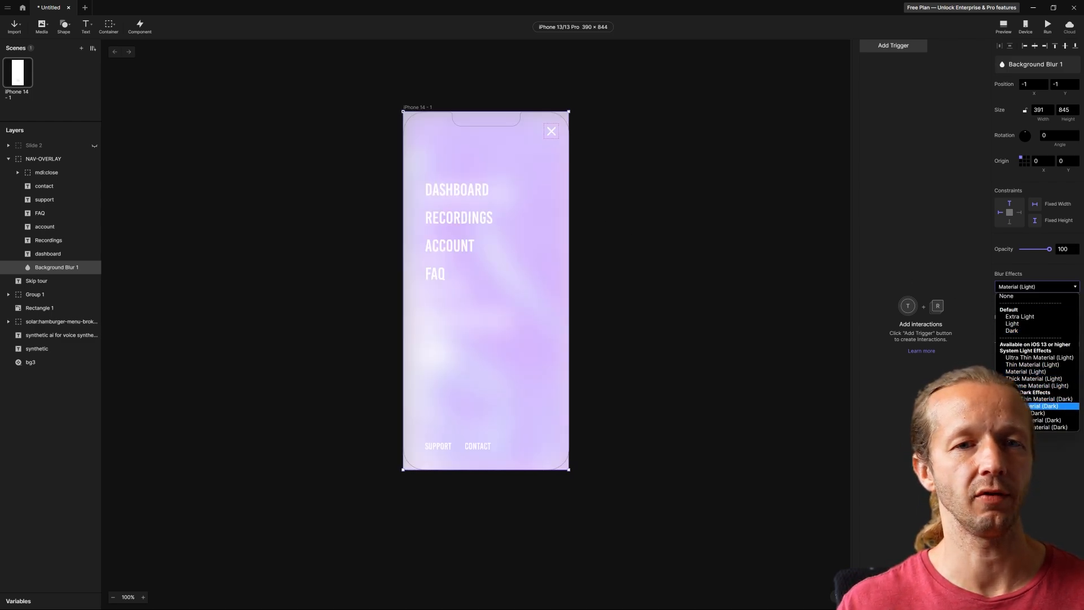
left_click(1023, 412)
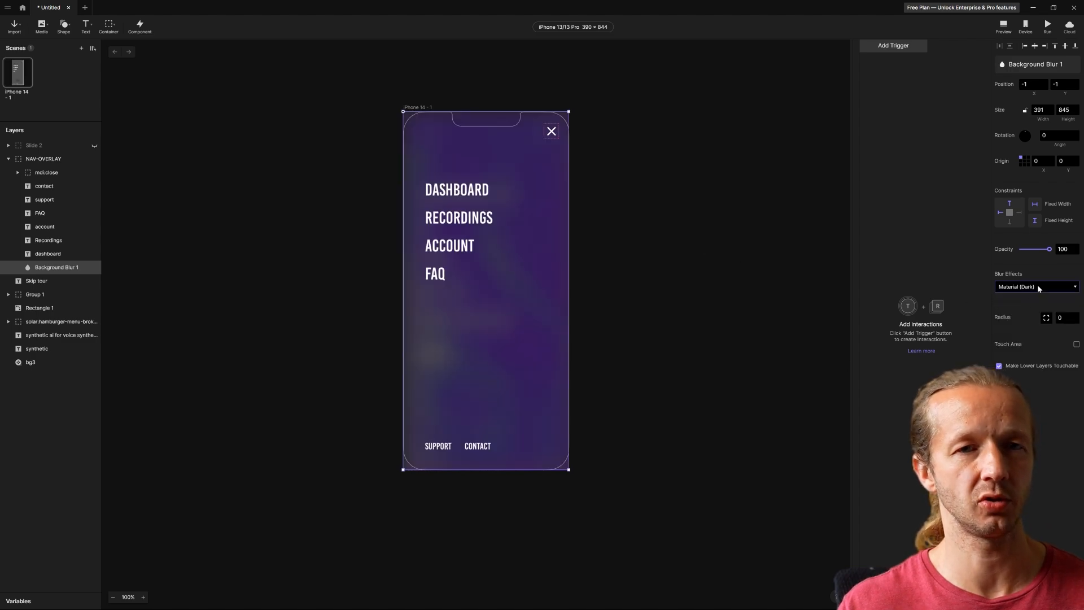
left_click(641, 232)
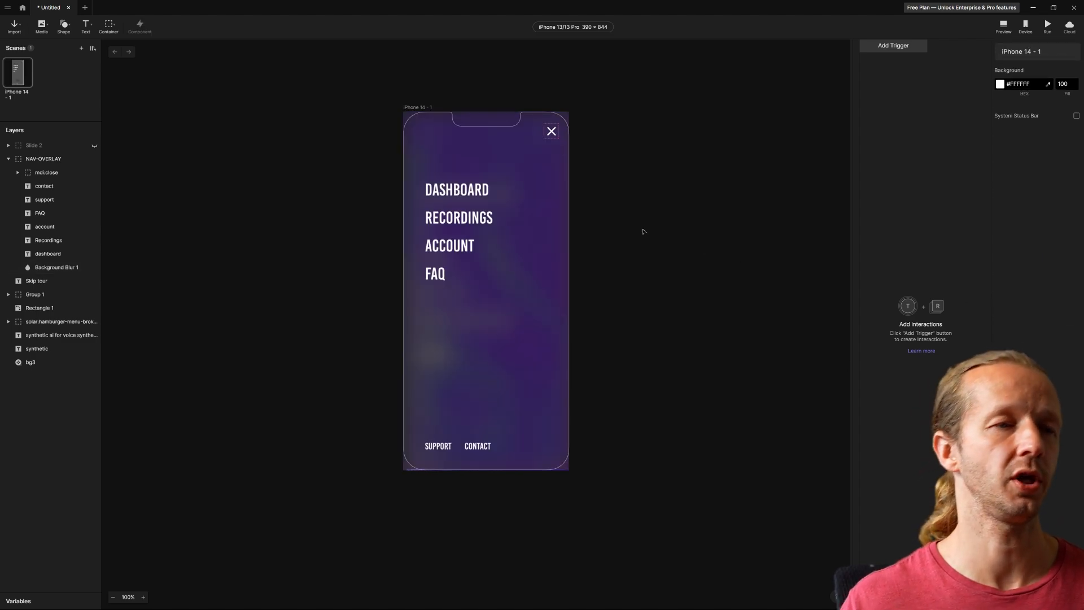
Step: Preview the scene with the navigation overlay, view the device connection options, and close the preview
left_click(551, 292)
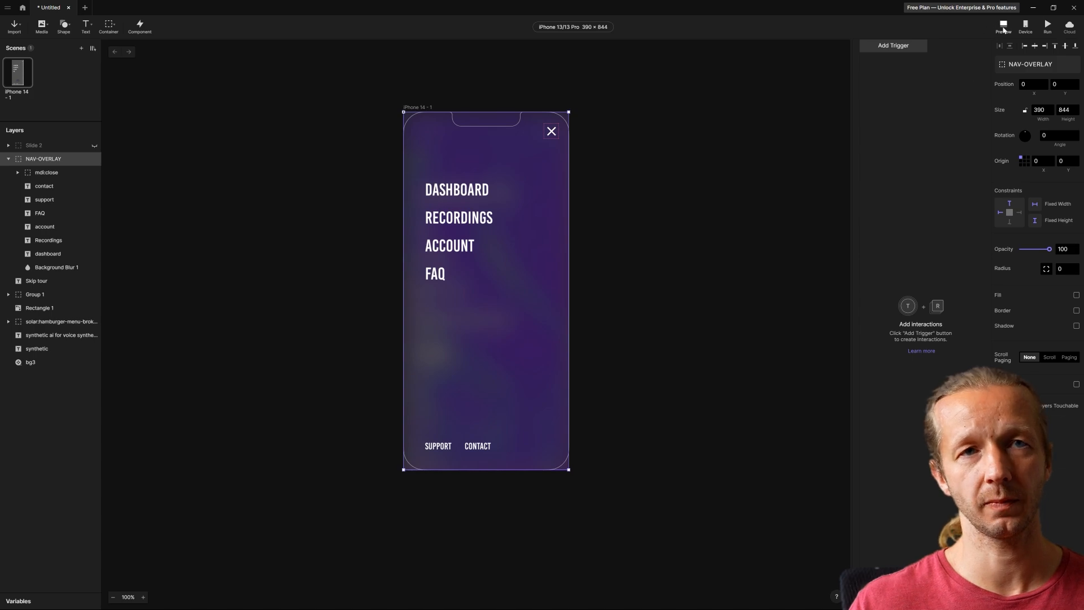
left_click(1003, 26)
left_click_drag(955, 6, 678, 81)
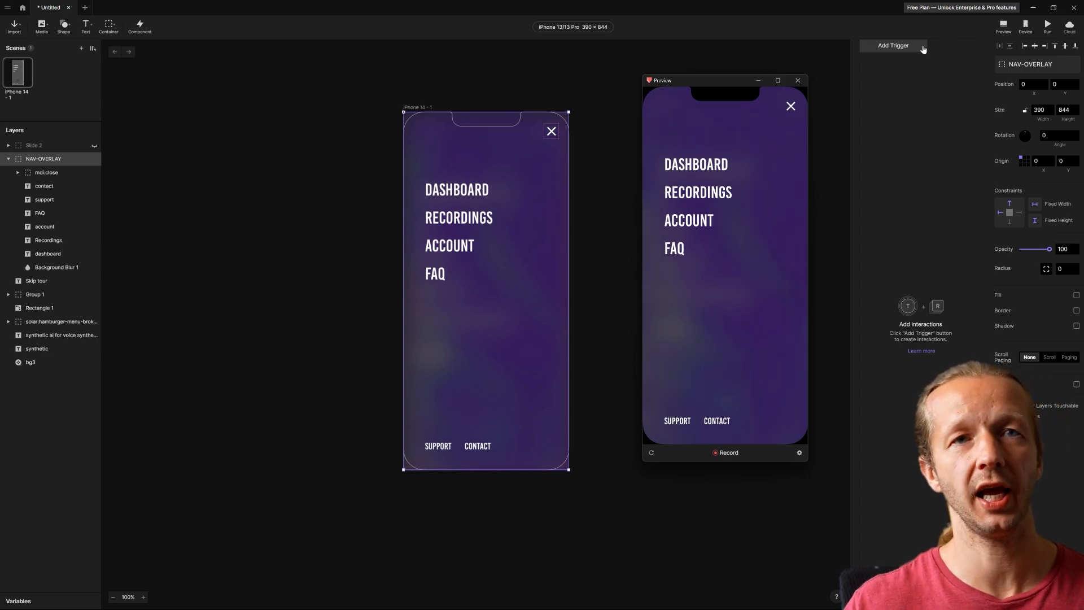
left_click(1025, 26)
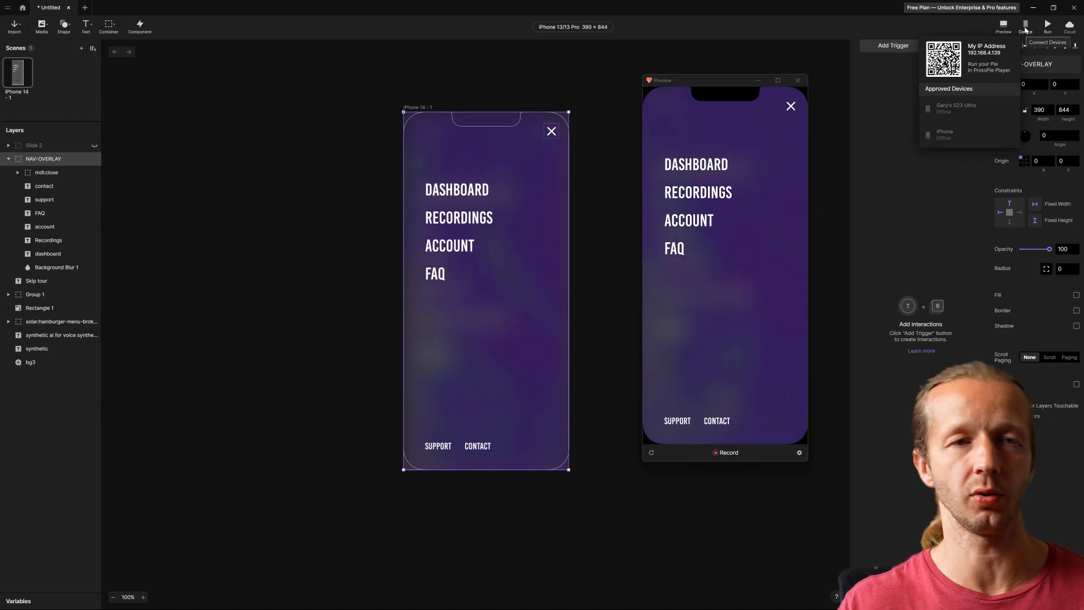
left_click(799, 83)
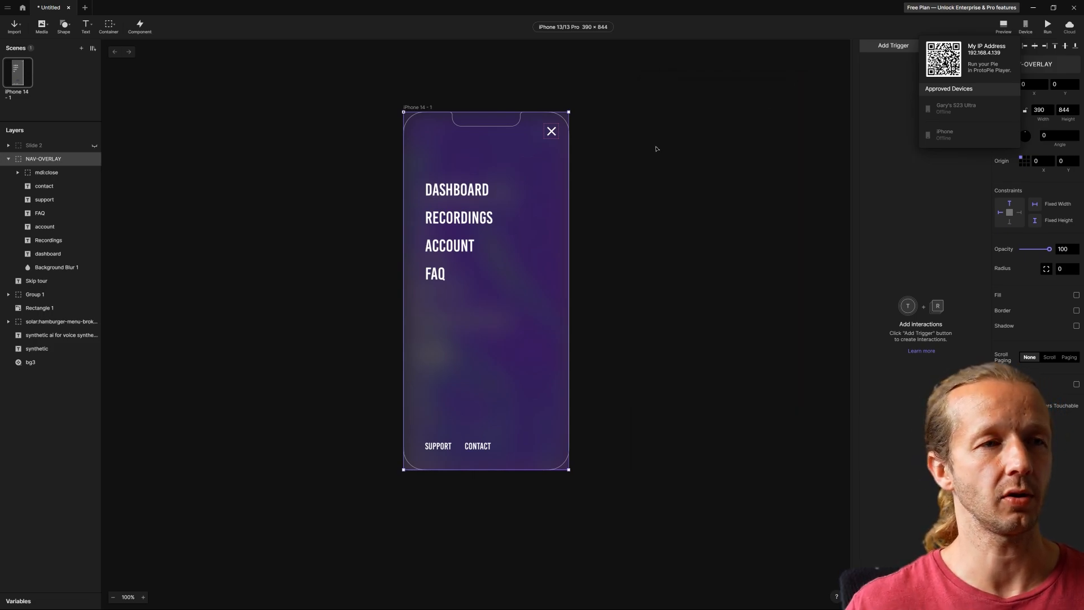
Step: Preview the blurred navigation overlay again beside the canvas and close the preview
left_click(1003, 26)
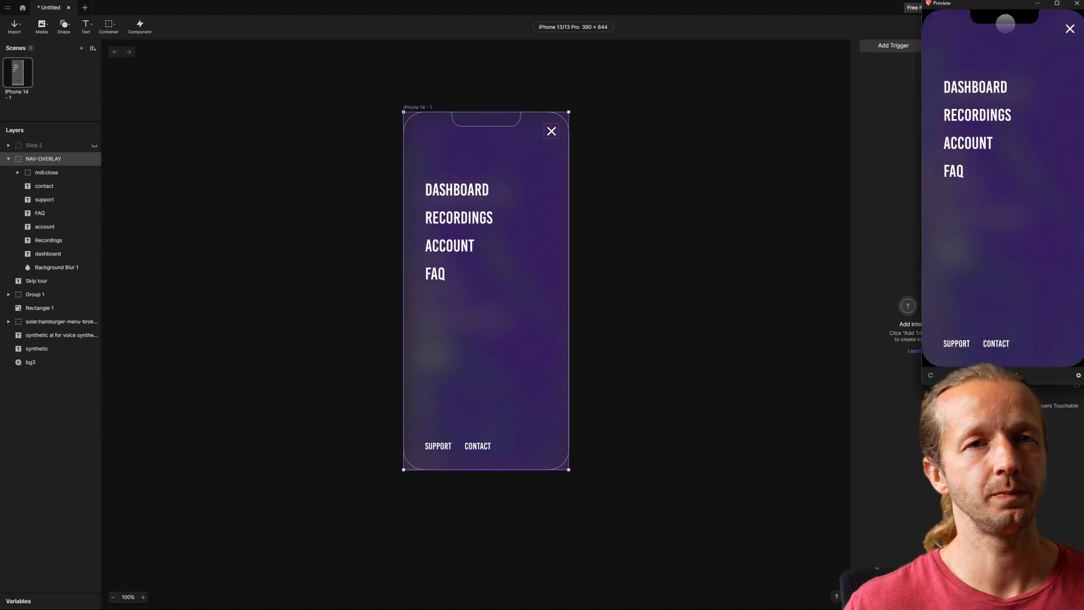
left_click_drag(973, 12, 685, 104)
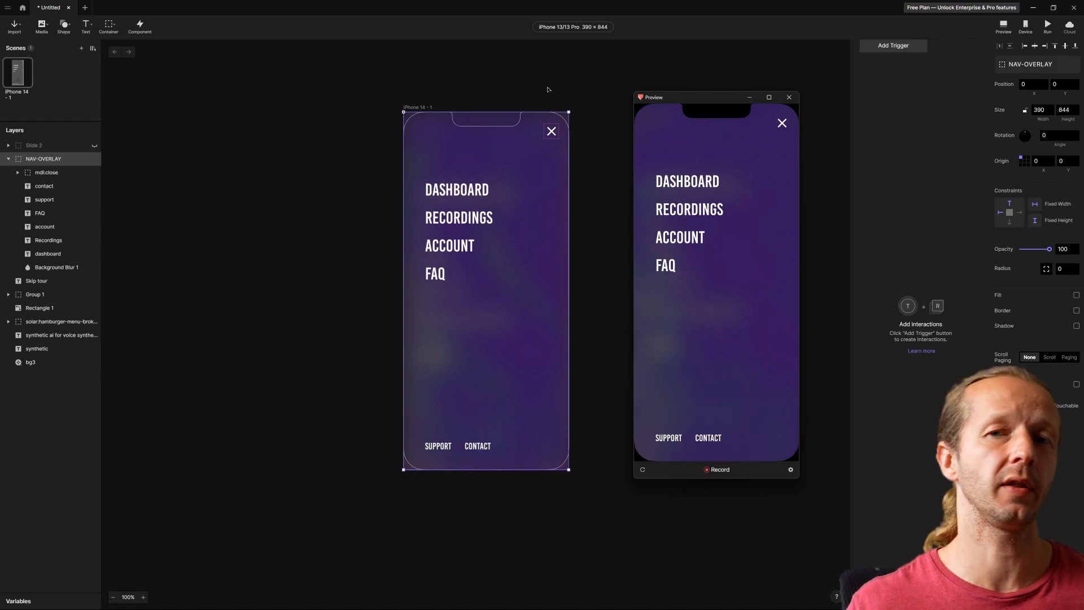
left_click(620, 166)
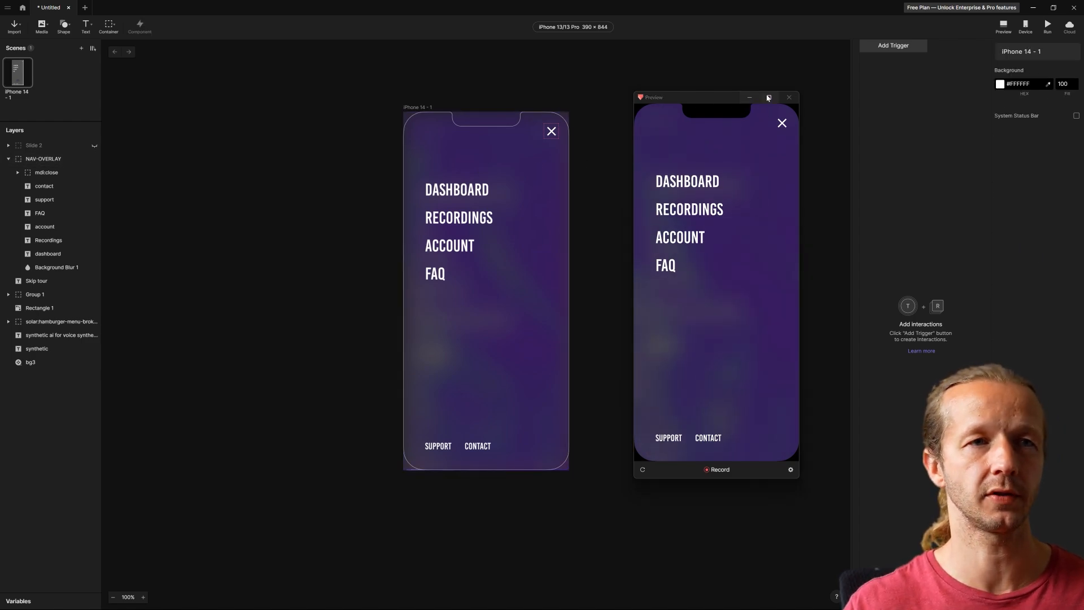
left_click(789, 98)
Step: Move the NAV-OVERLAY container horizontally off the phone screen to X 390, Y 0, directly beside it
left_click(481, 162)
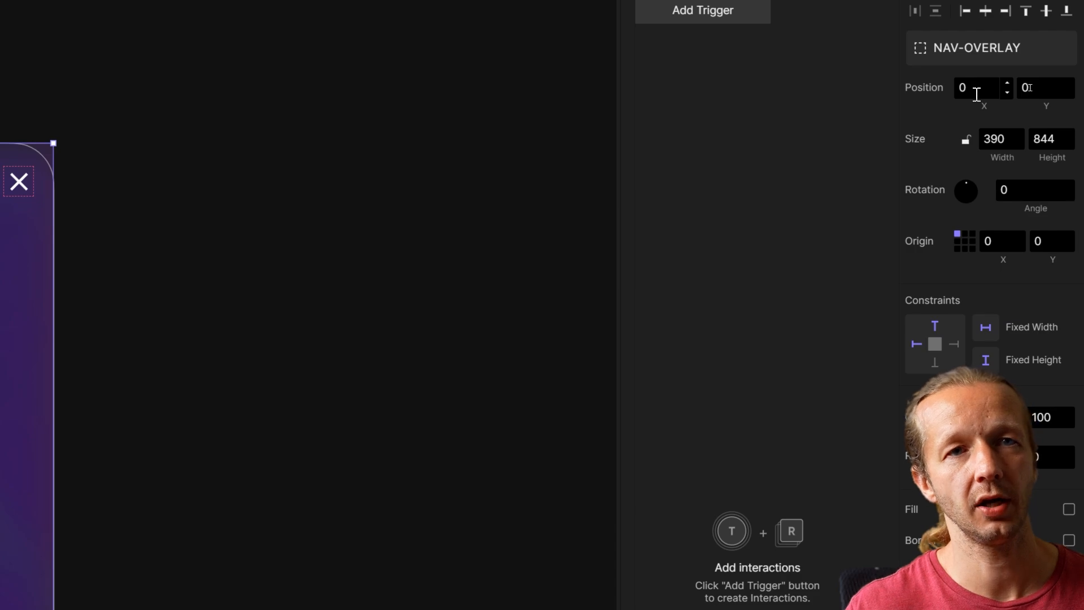
left_click(976, 94)
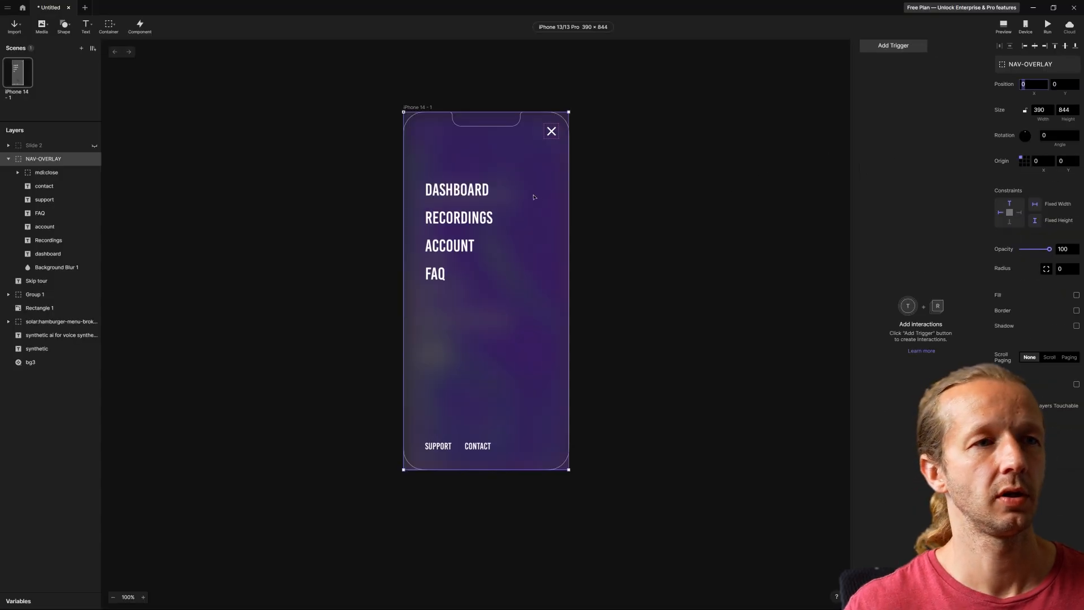
left_click(520, 189)
left_click(587, 163)
left_click(490, 167)
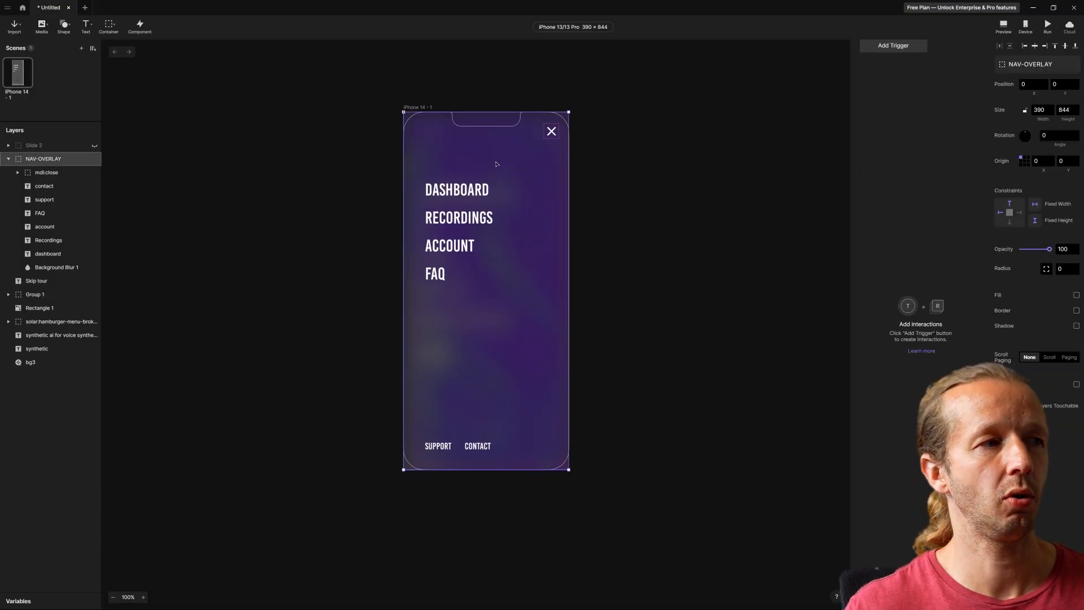
left_click_drag(495, 164, 663, 155)
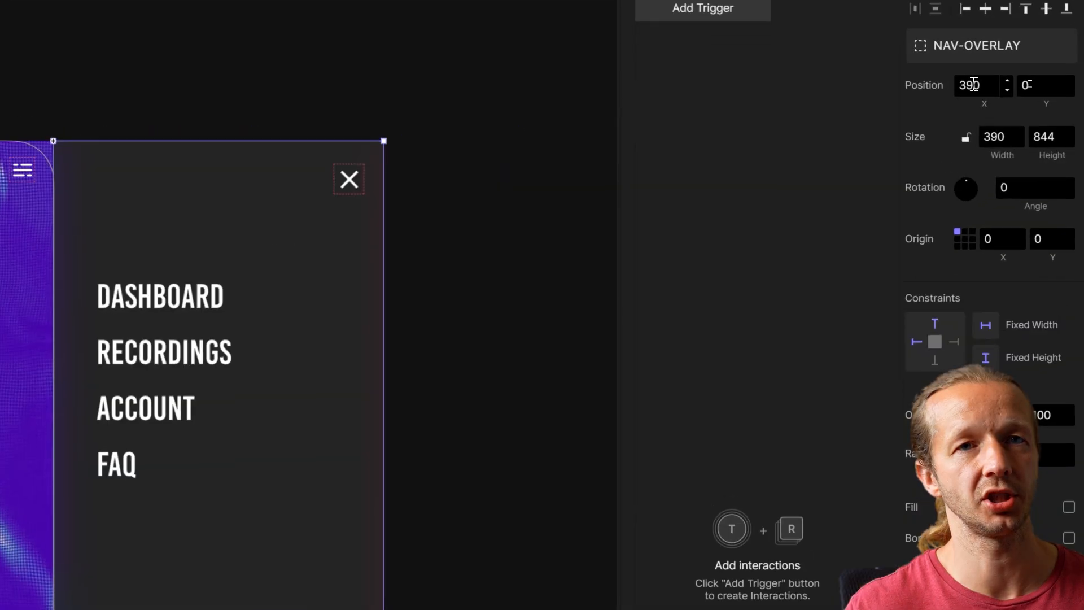
double_click(983, 86)
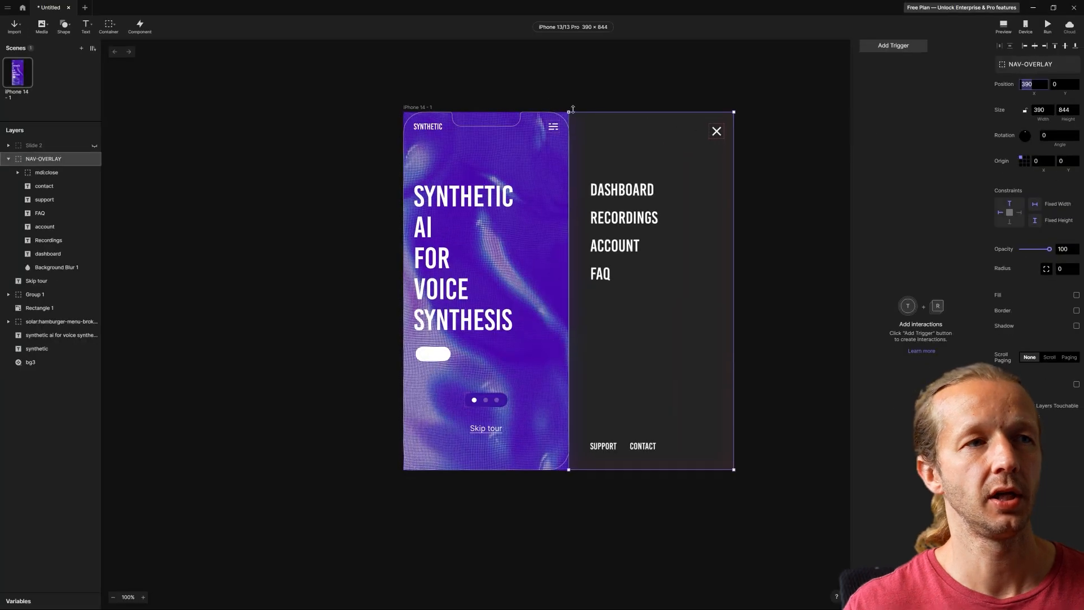
left_click(417, 120)
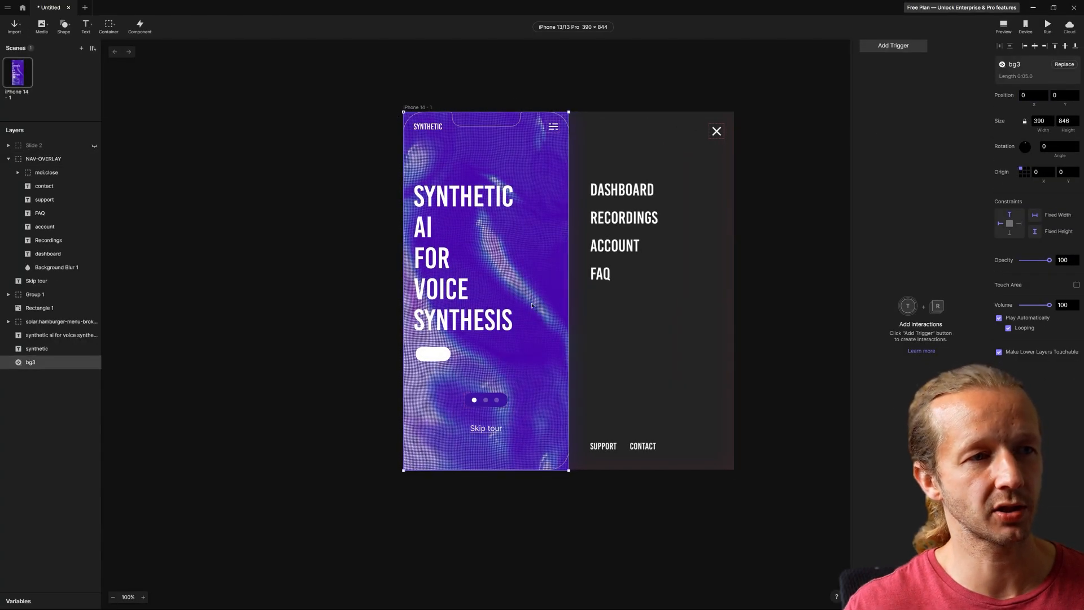
left_click(626, 226)
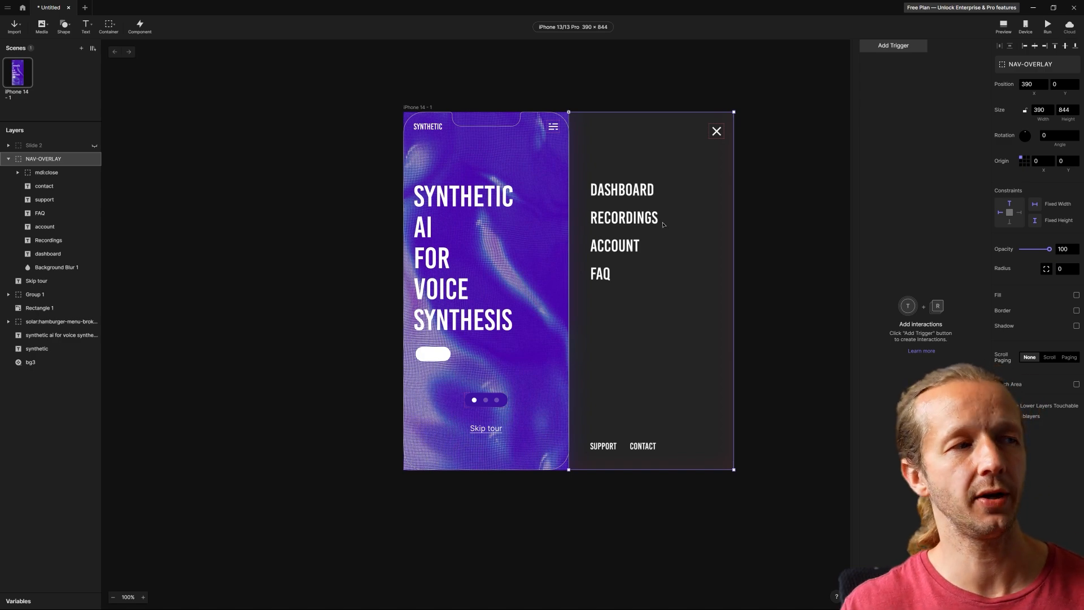
Step: Add a Tap trigger to the hamburger menu icon and give it a Move response
left_click(554, 127)
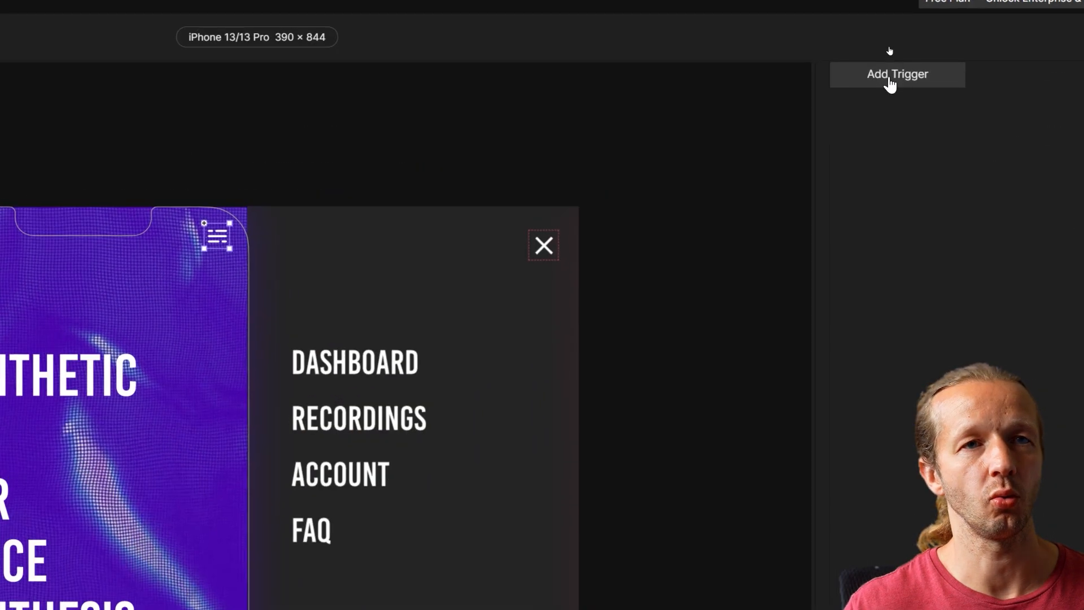
left_click(889, 49)
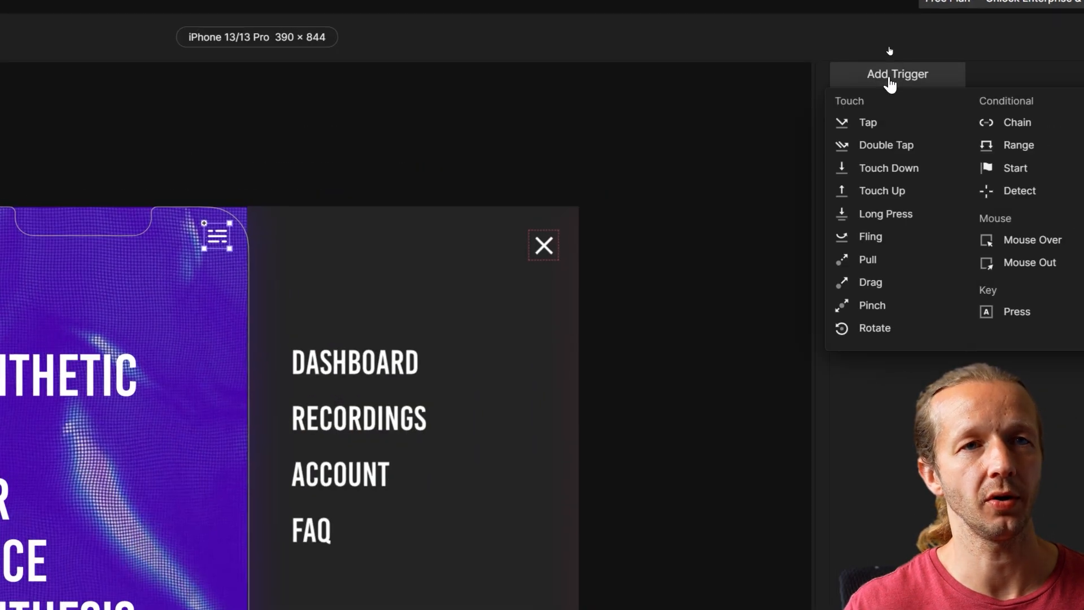
left_click(874, 124)
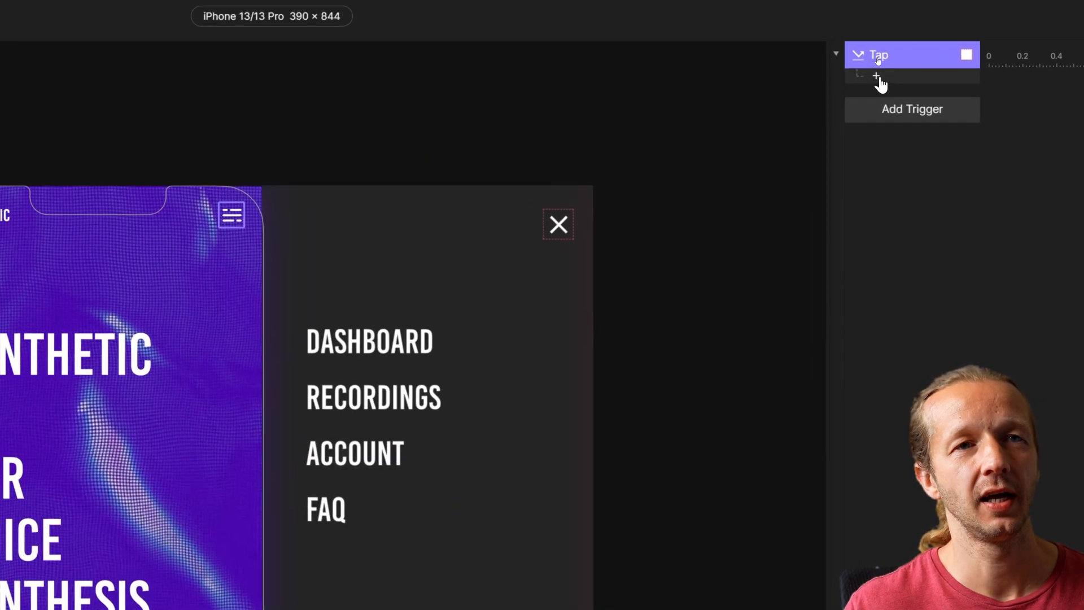
left_click(875, 58)
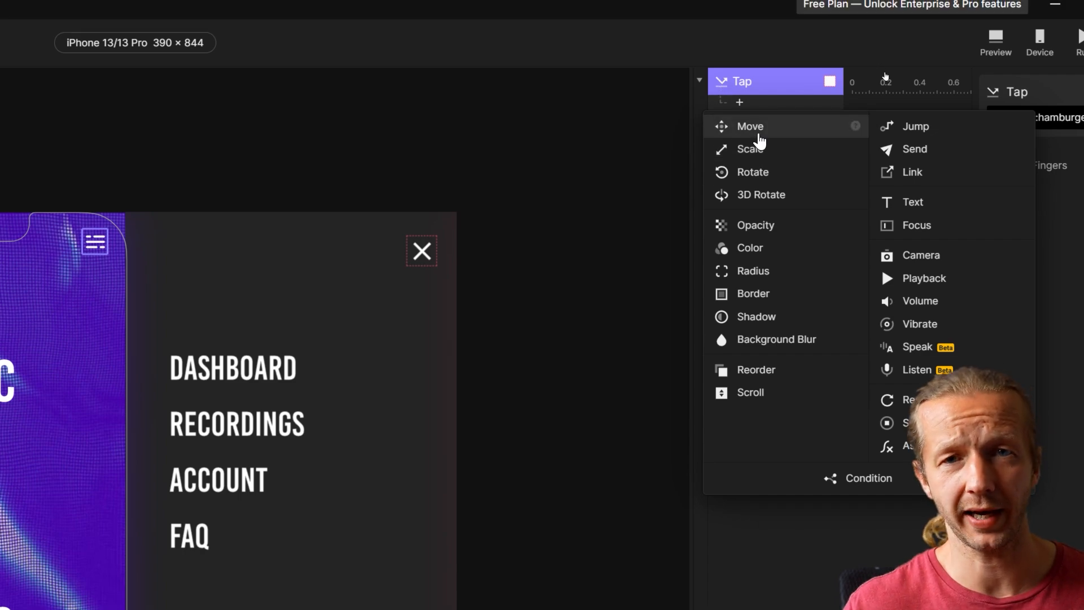
left_click(758, 134)
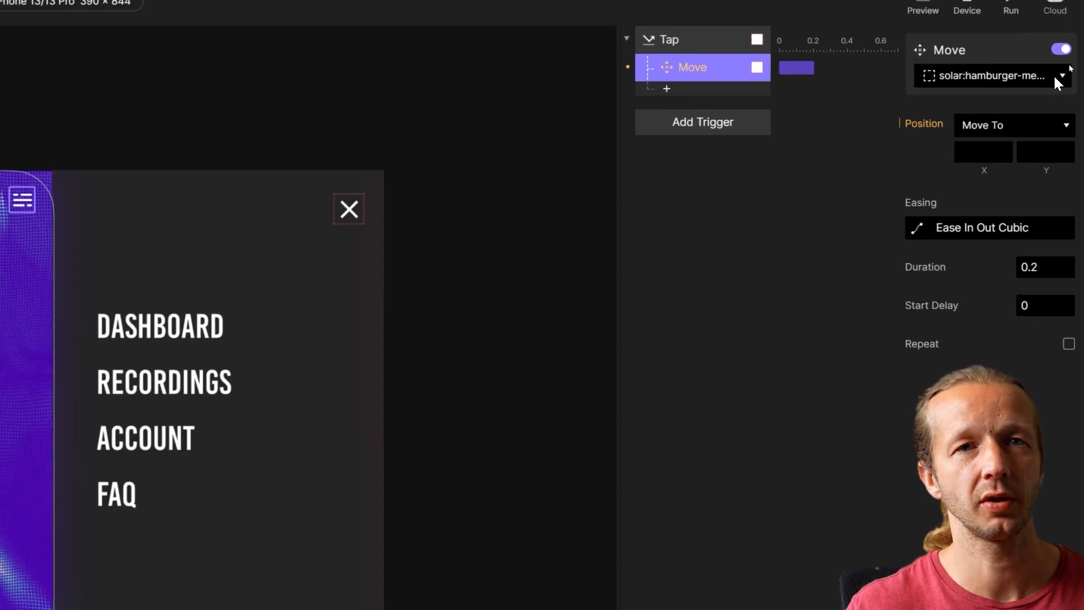
Step: Retarget the hamburger icon's Move response to NAV-OVERLAY and make it move to X 0
left_click(1059, 75)
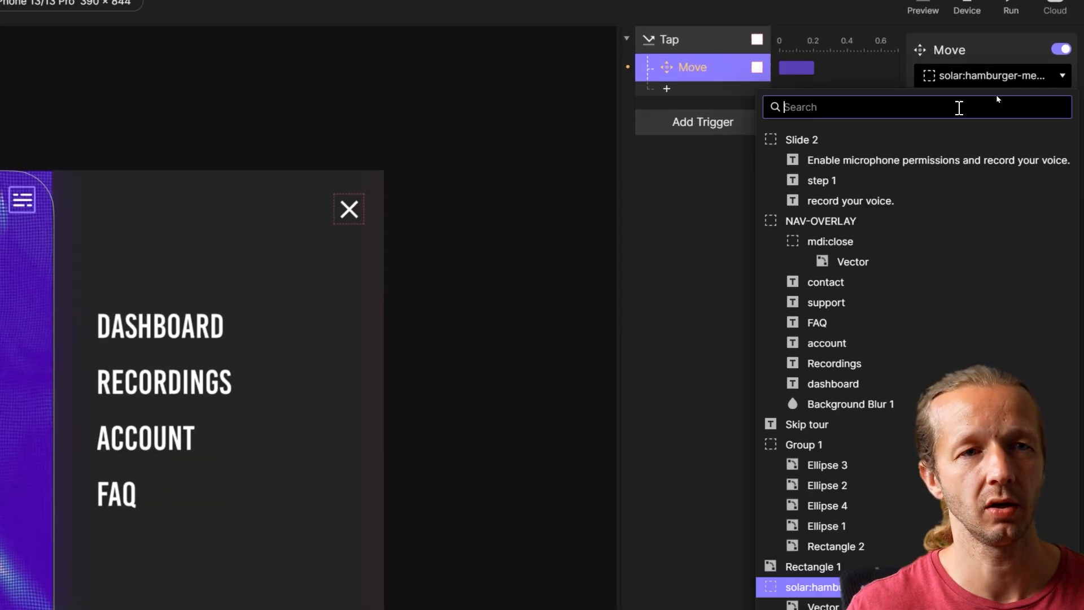
left_click(834, 223)
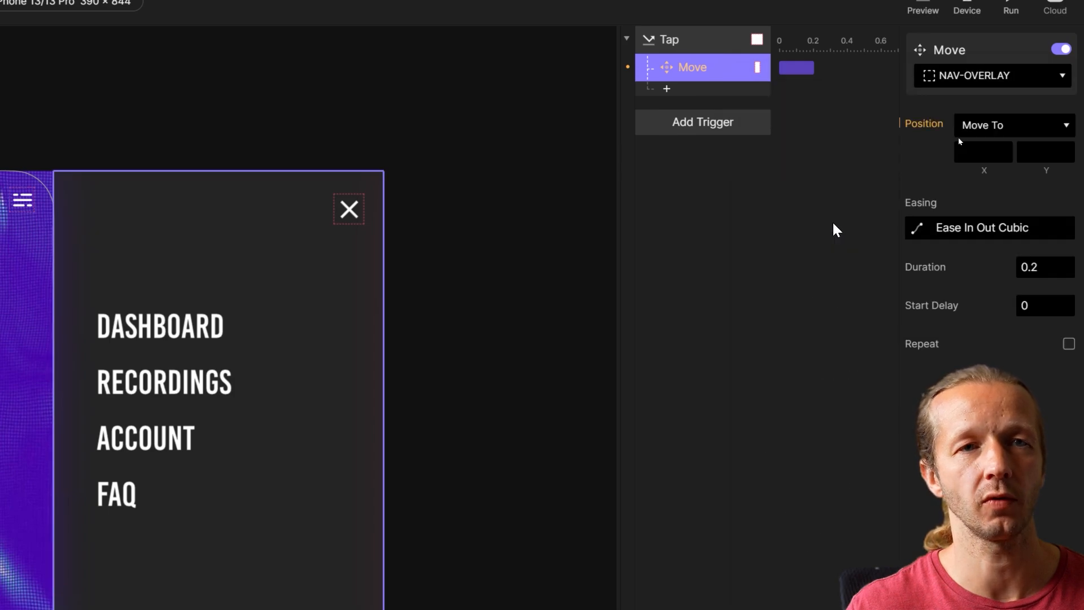
left_click(983, 152)
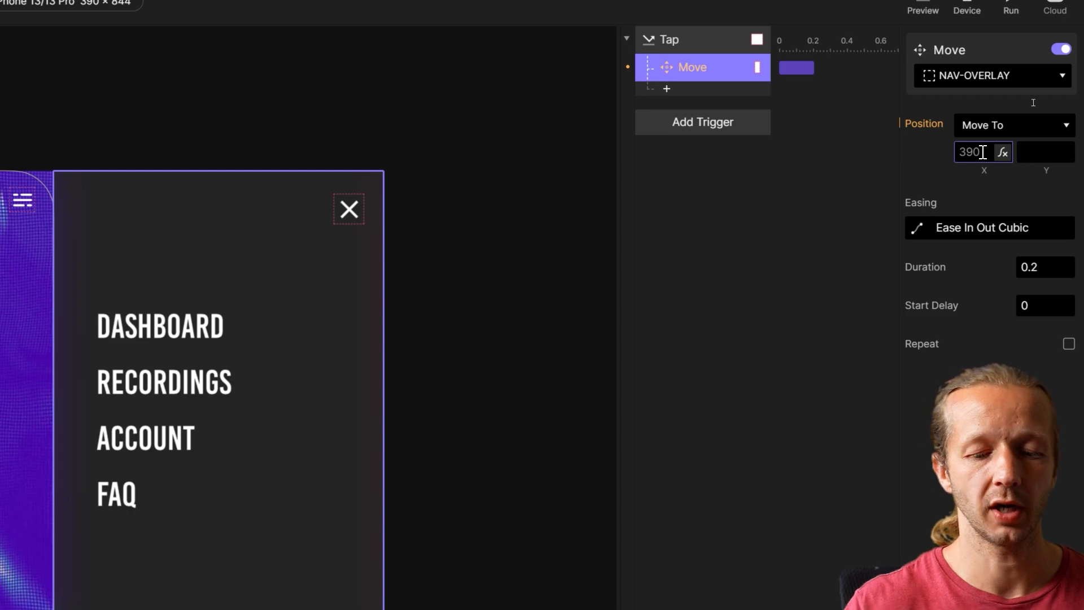
type("0")
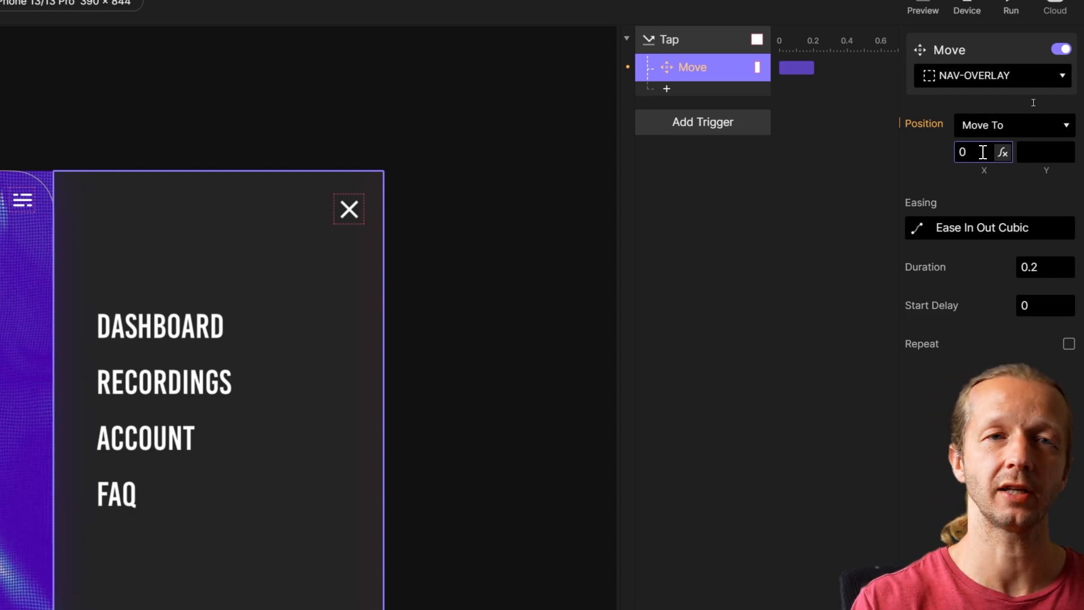
key("Return")
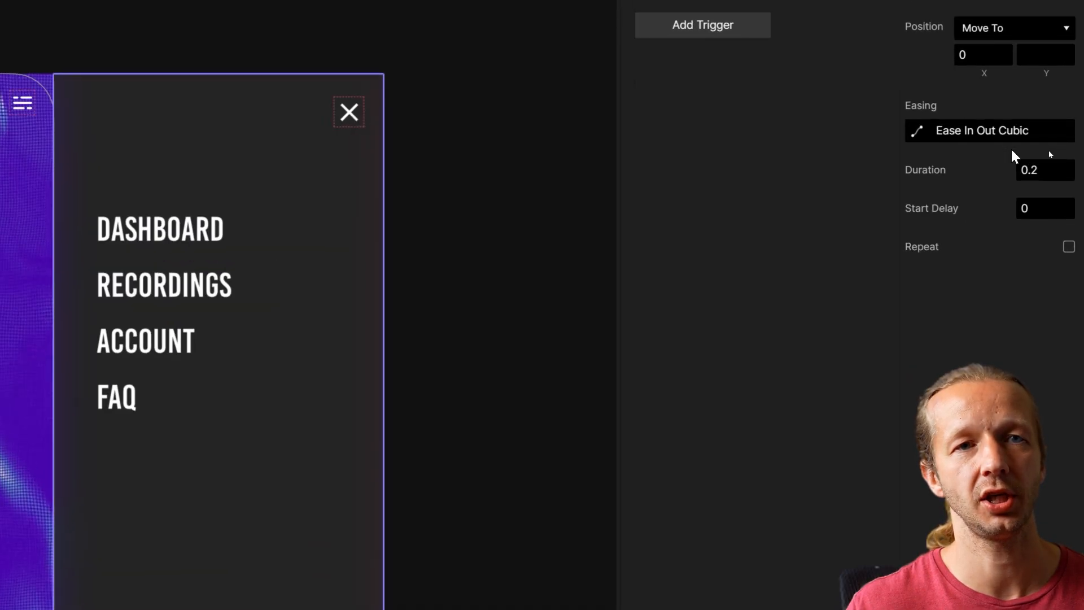
Step: Review the easing options of the Move response, keep Ease In Out Cubic, and set its duration to 0.4
left_click(1002, 130)
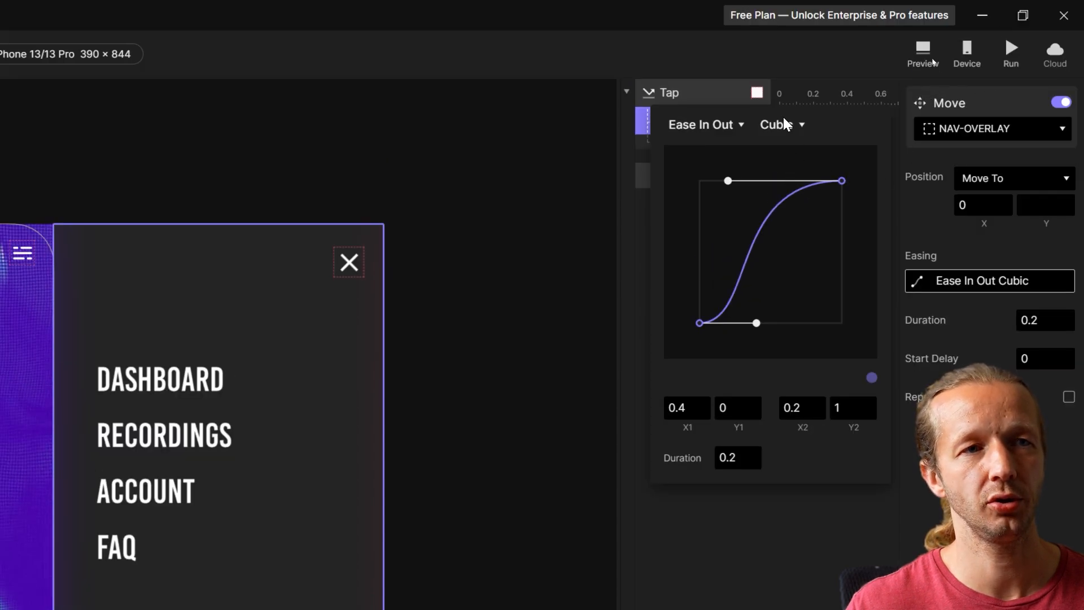
left_click(712, 123)
left_click(774, 120)
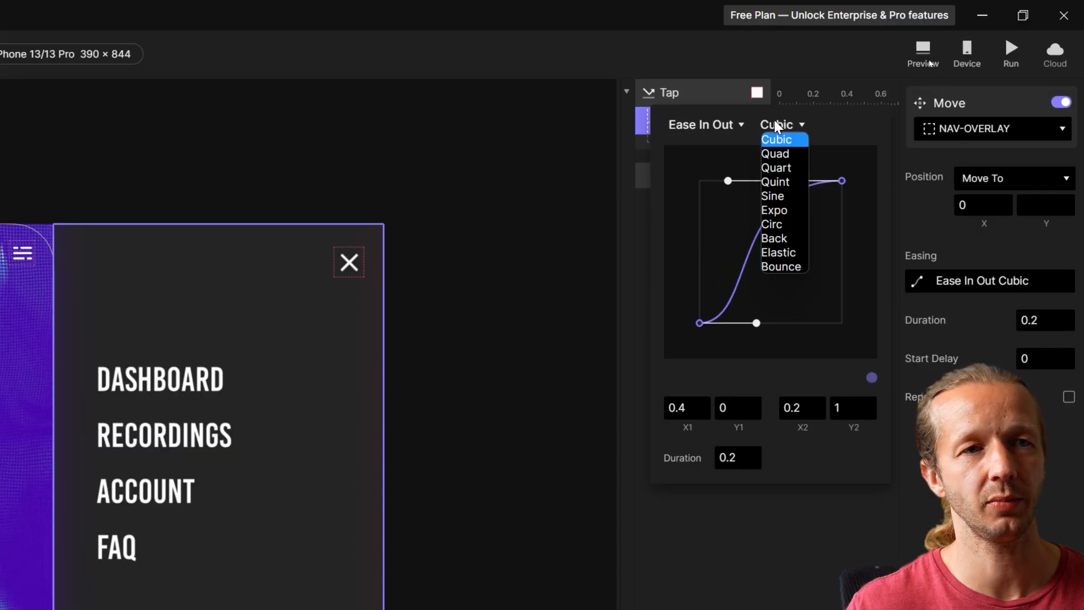
left_click(774, 120)
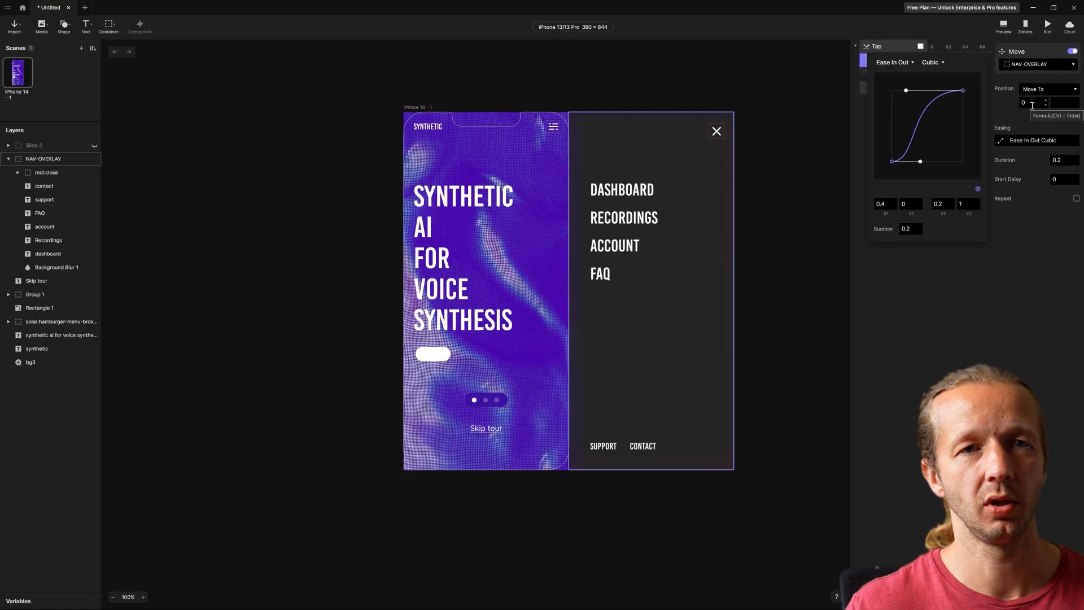
left_click(1019, 120)
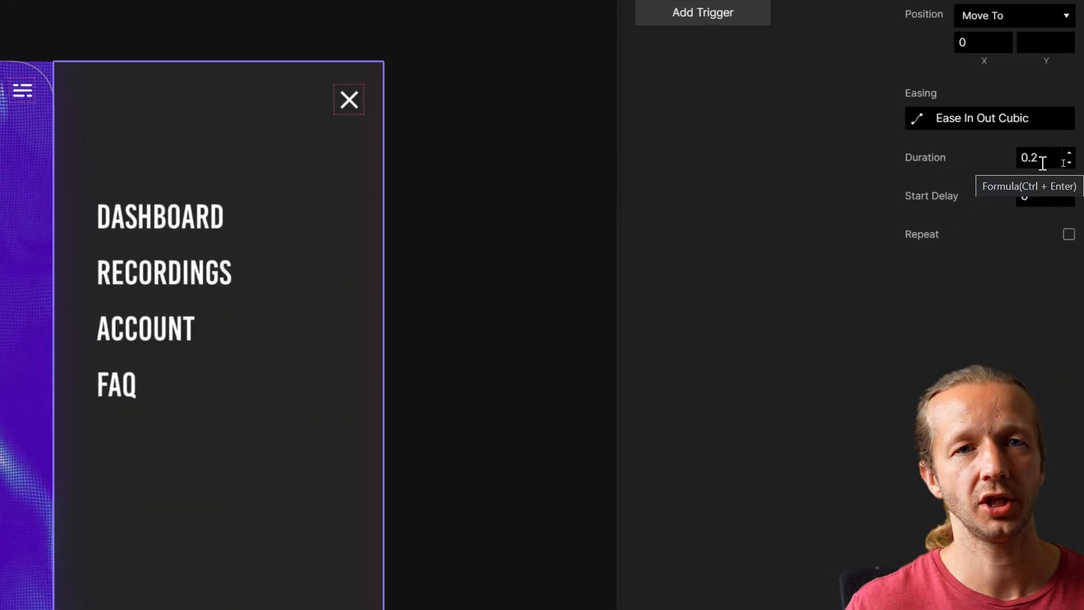
left_click(1053, 165)
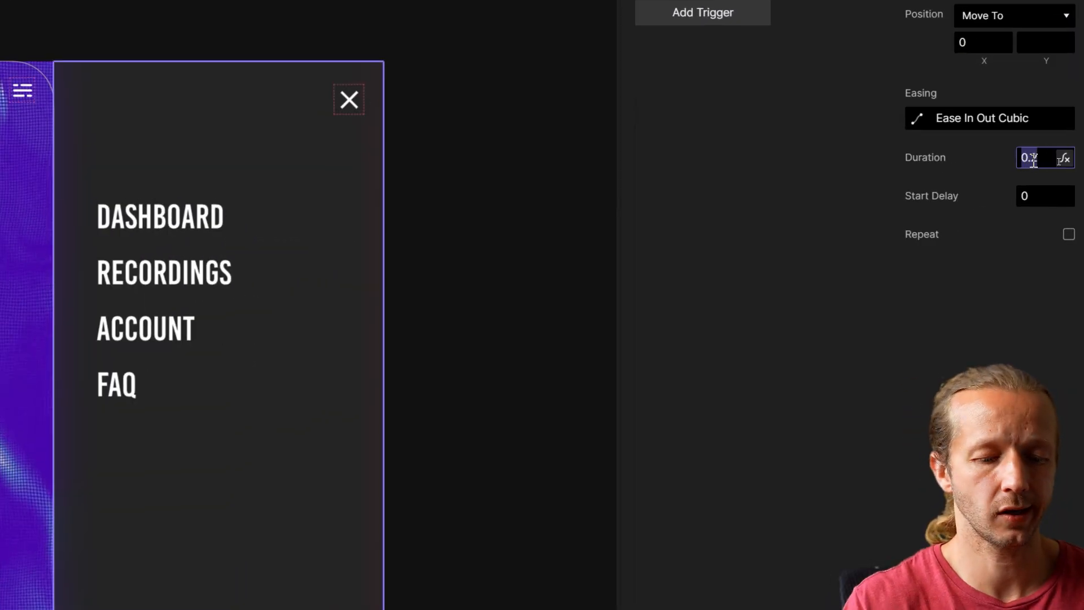
type(".4")
left_click(984, 357)
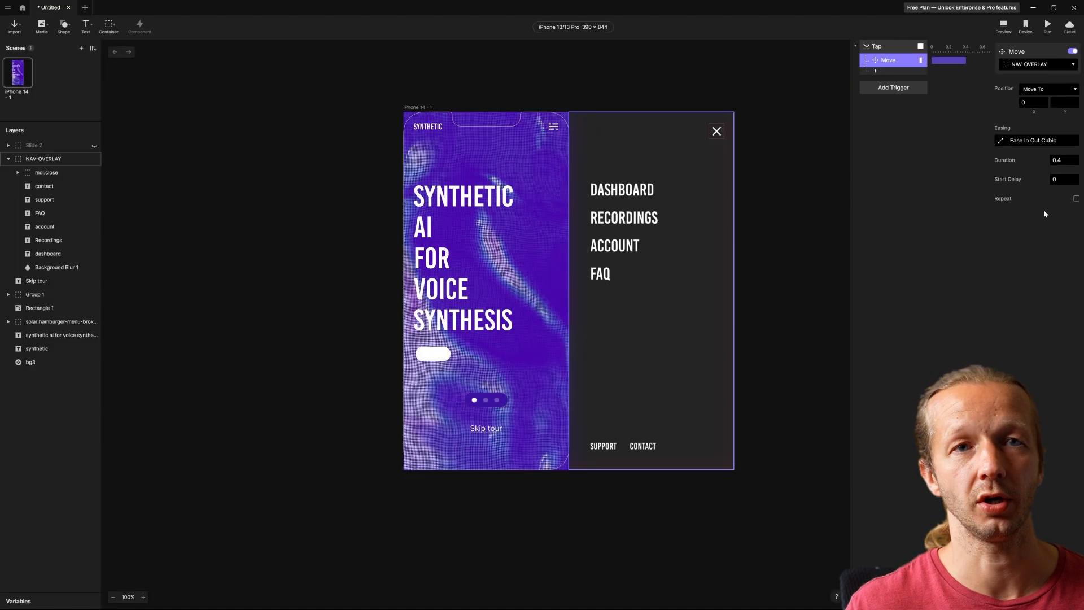
Step: Preview the prototype beside the canvas, open the navigation overlay with the hamburger icon, and close the preview
left_click(802, 182)
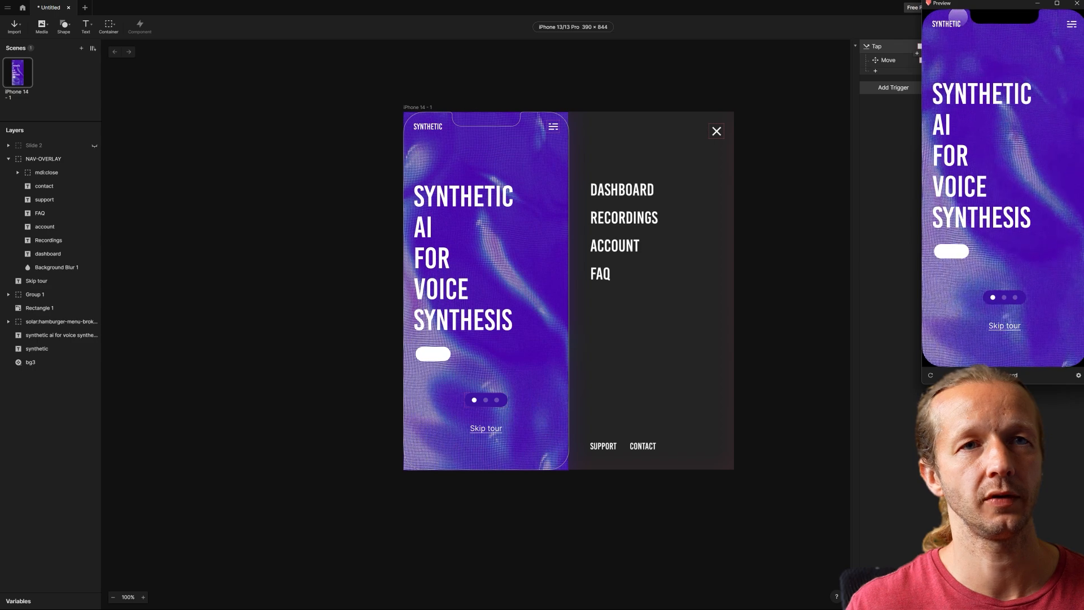
left_click_drag(971, 3, 733, 101)
left_click(832, 122)
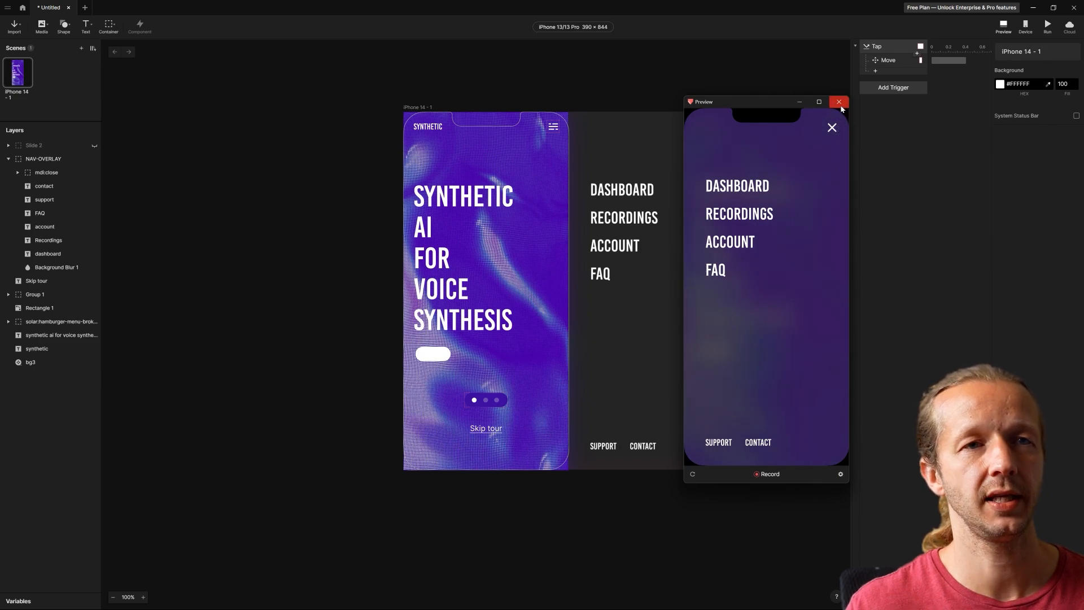
left_click(840, 104)
Step: Add a Tap trigger to the mdi:close icon inside NAV-OVERLAY and give it a Move response
left_click(715, 132)
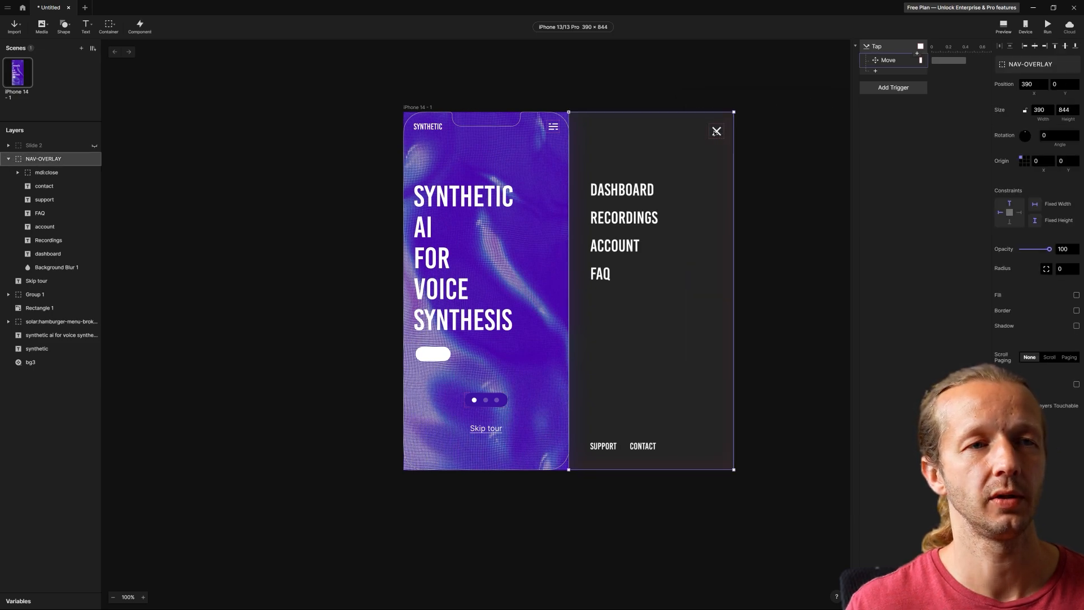
left_click(719, 134)
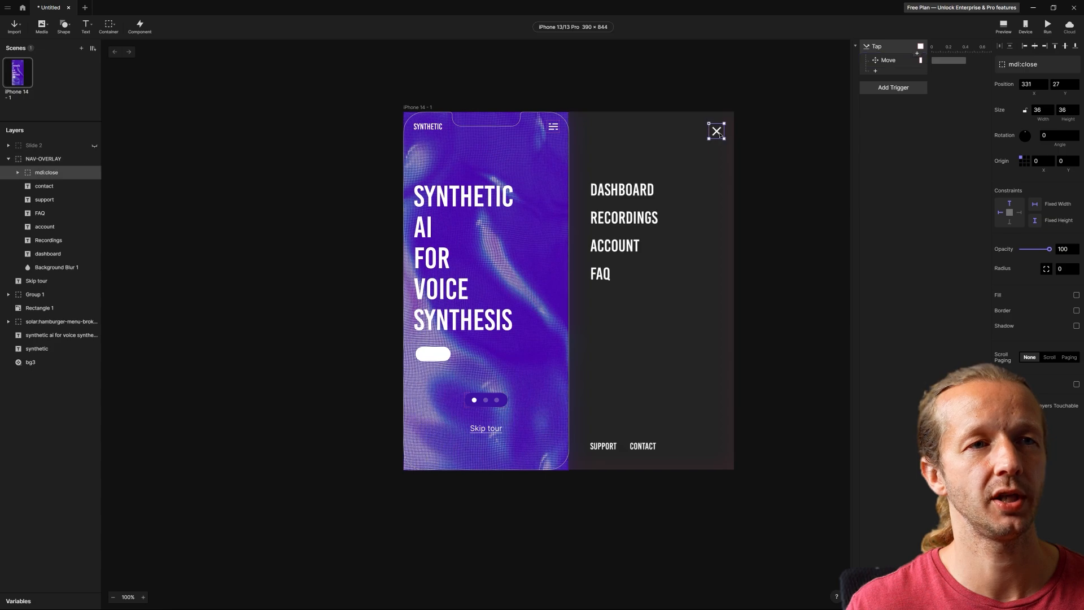
left_click(886, 89)
left_click(878, 112)
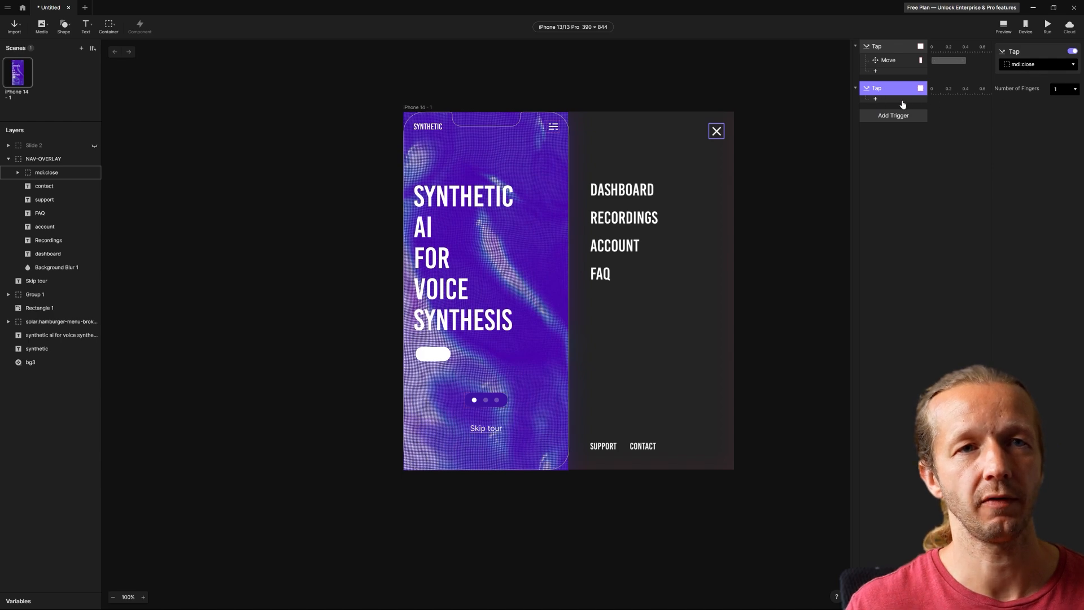
left_click(902, 103)
left_click(879, 111)
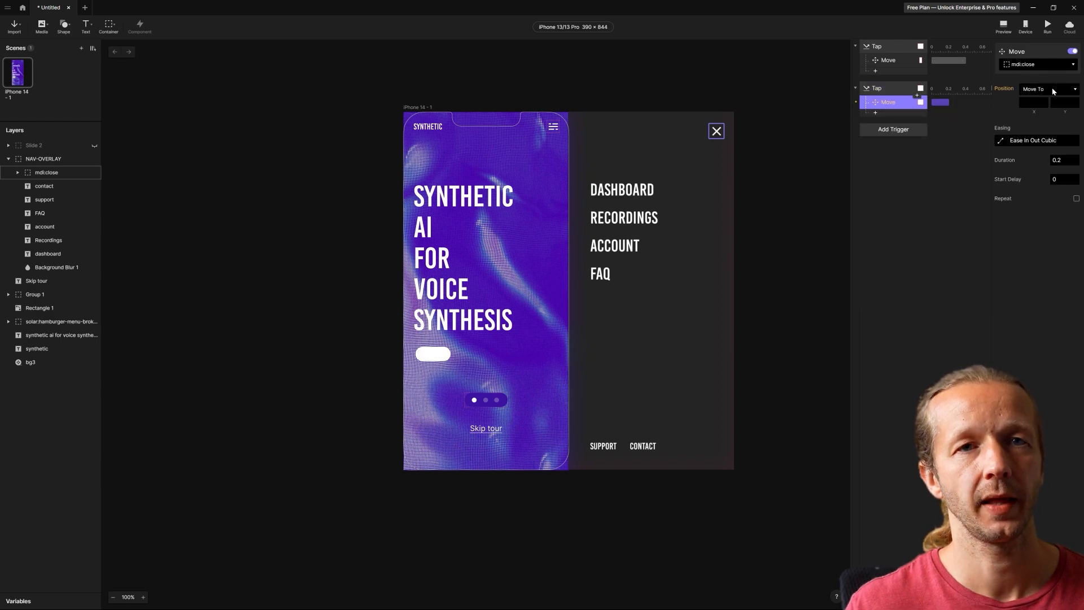
Step: Retarget the close icon's Move response to NAV-OVERLAY, make it move to X 390, and clear the selection
left_click(1045, 66)
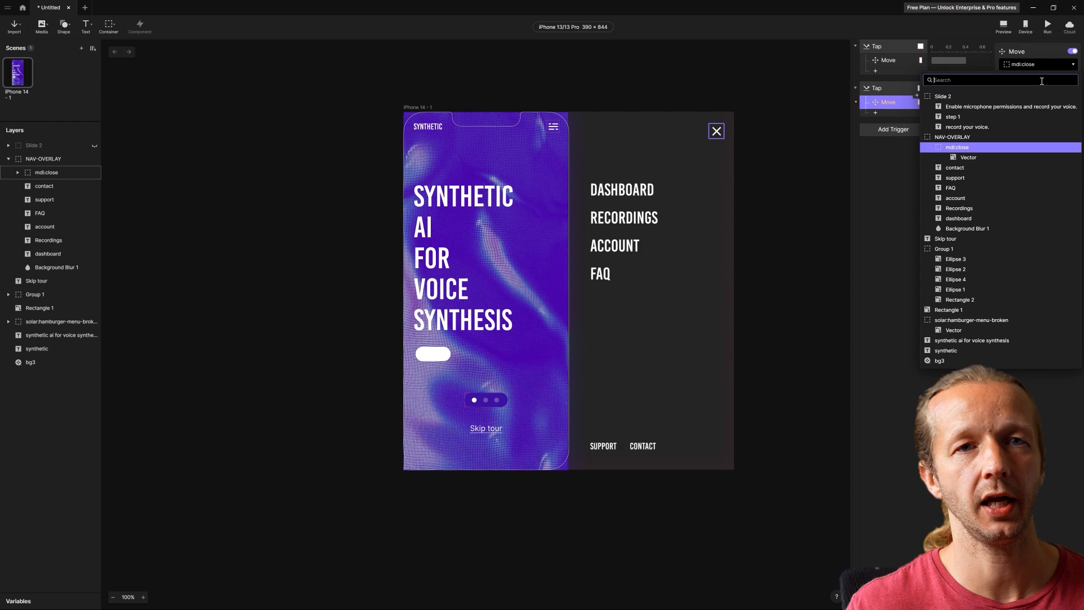
left_click(977, 140)
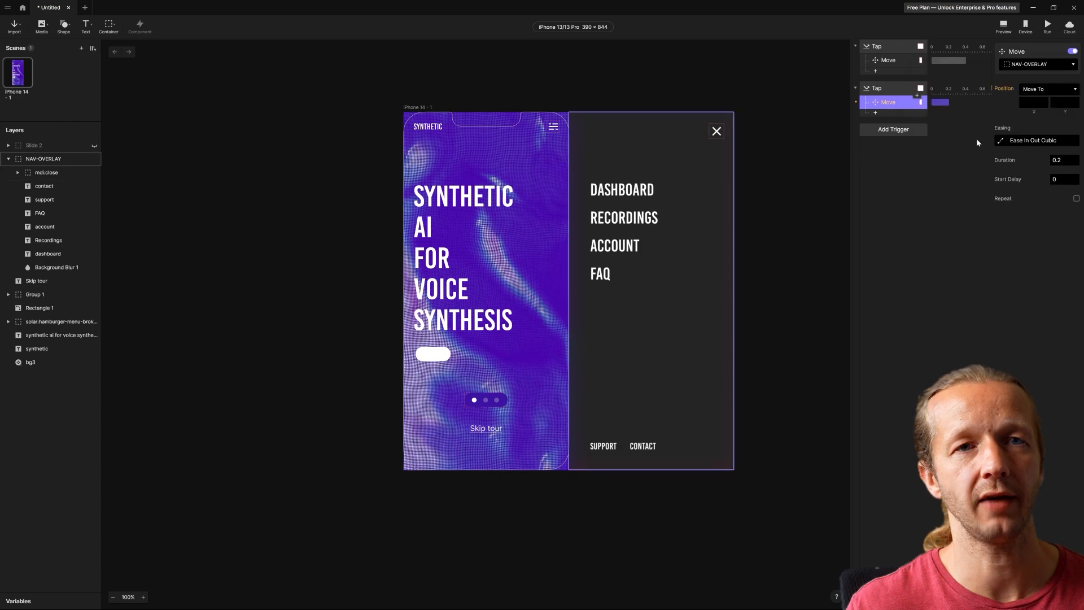
left_click(1032, 103)
type("390")
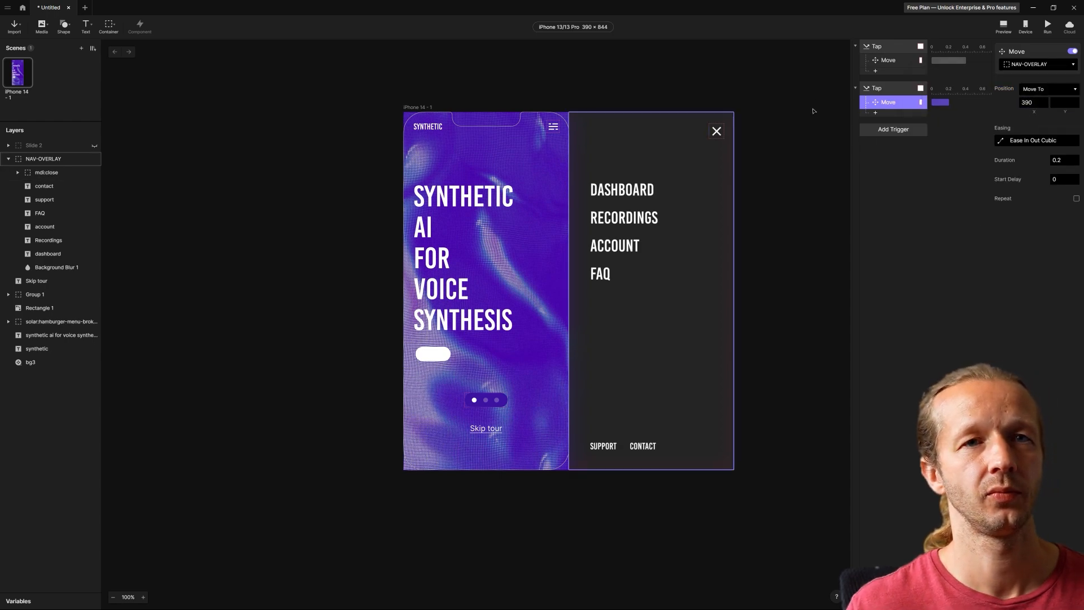
left_click(813, 111)
Step: Preview the prototype beside the canvas, open the navigation overlay with the hamburger icon, dismiss it with the close icon, and close the preview
left_click(1002, 27)
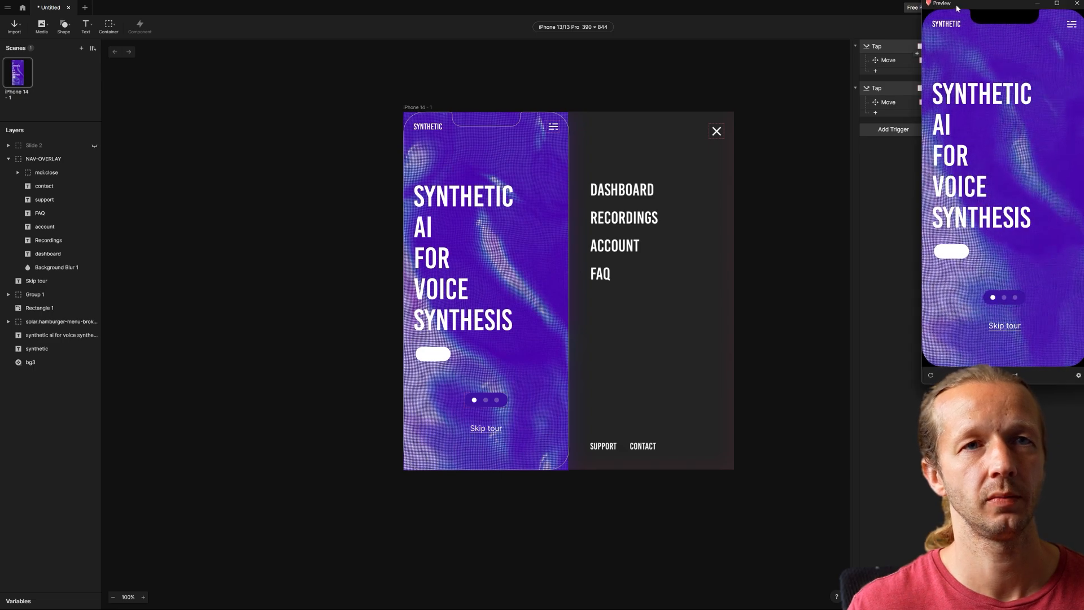
left_click_drag(956, 5, 679, 105)
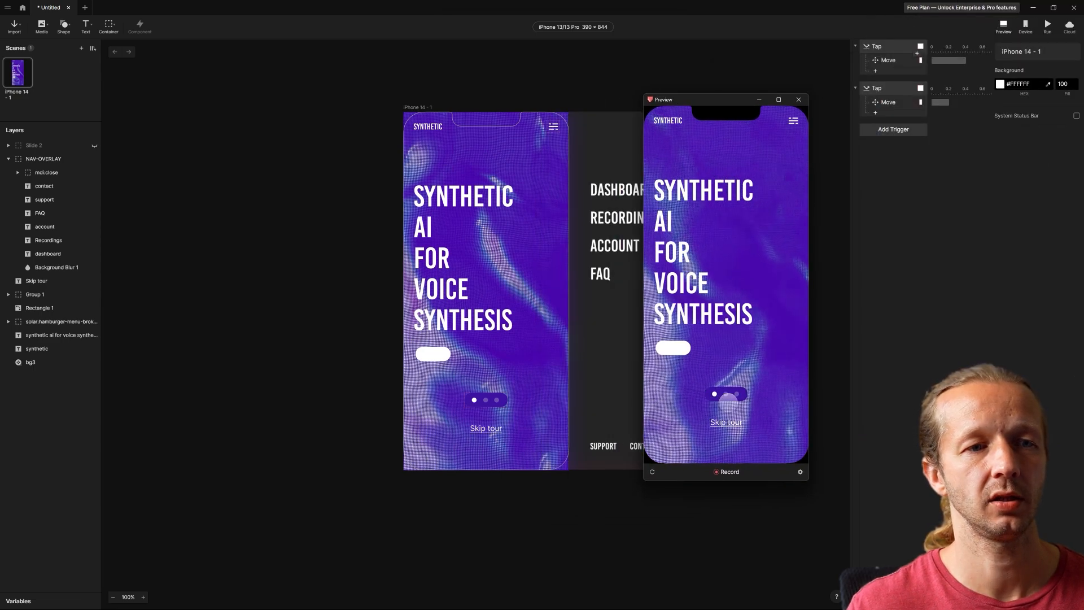
left_click(793, 122)
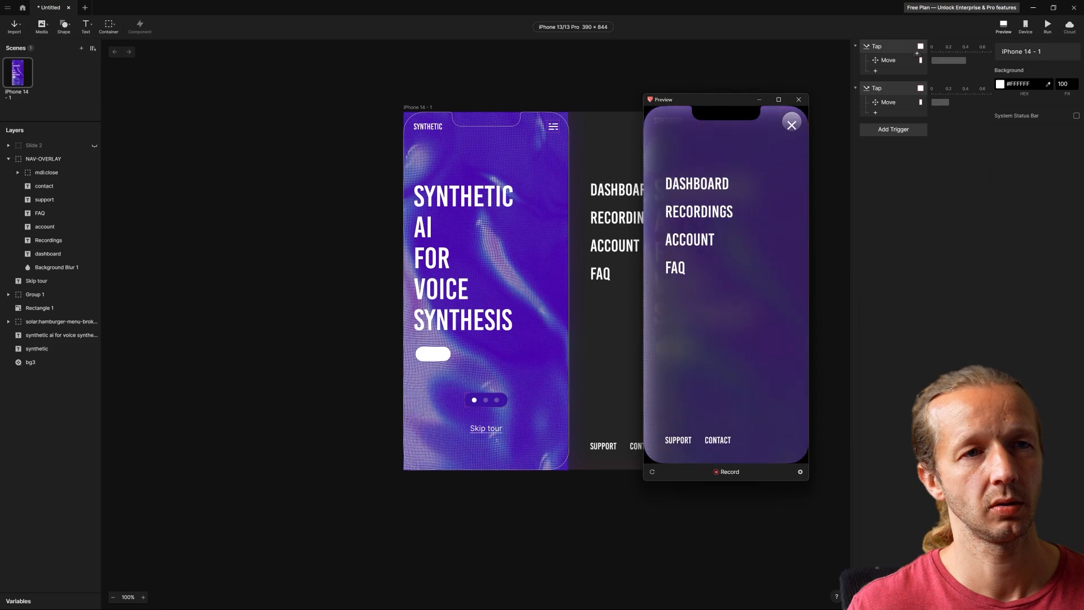
left_click(792, 125)
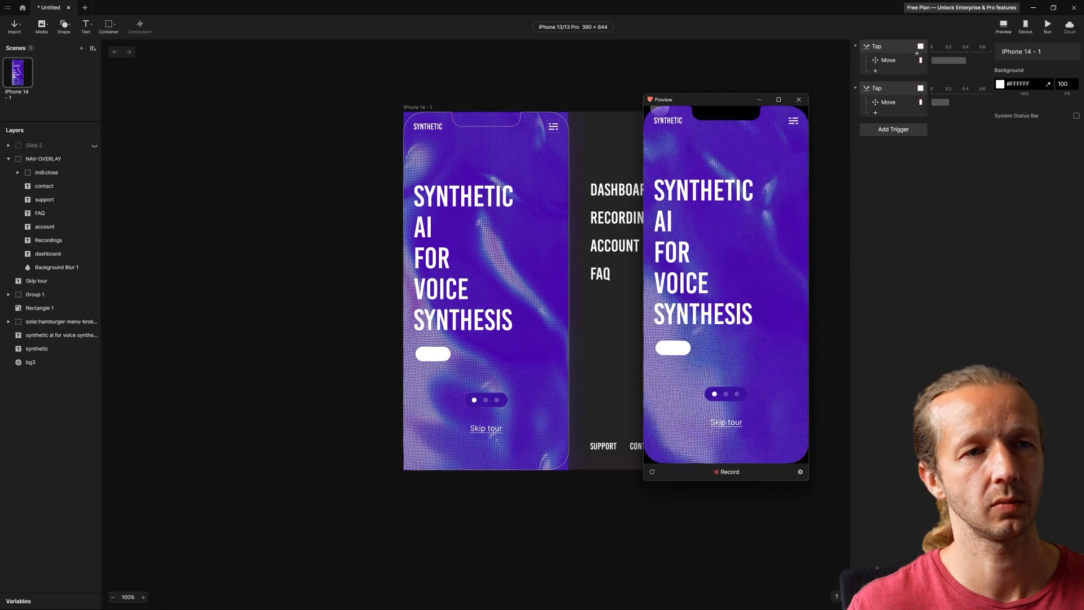
left_click_drag(721, 103, 742, 87)
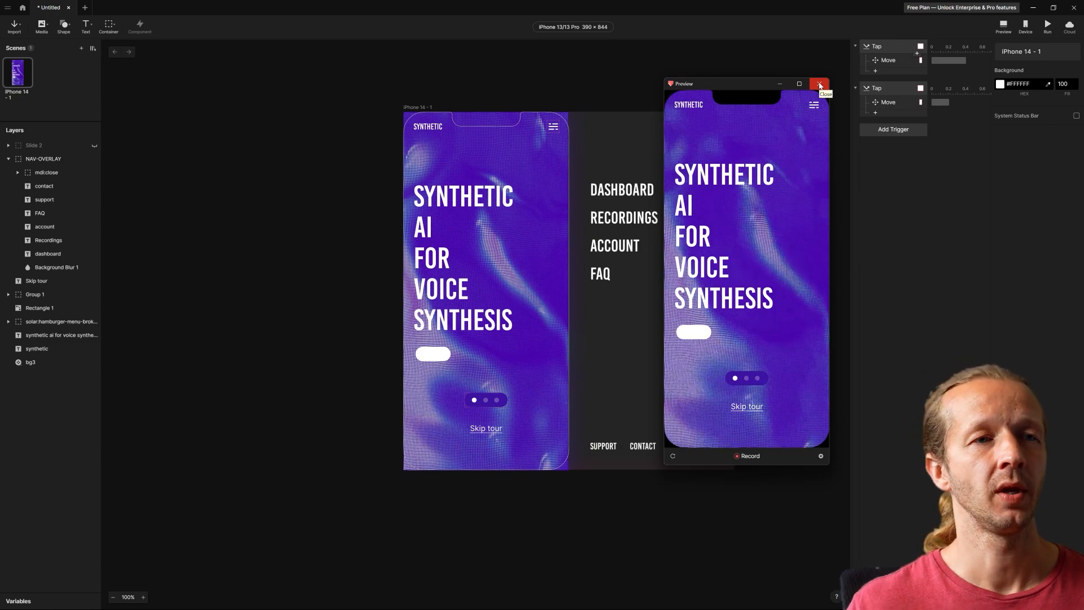
left_click(820, 85)
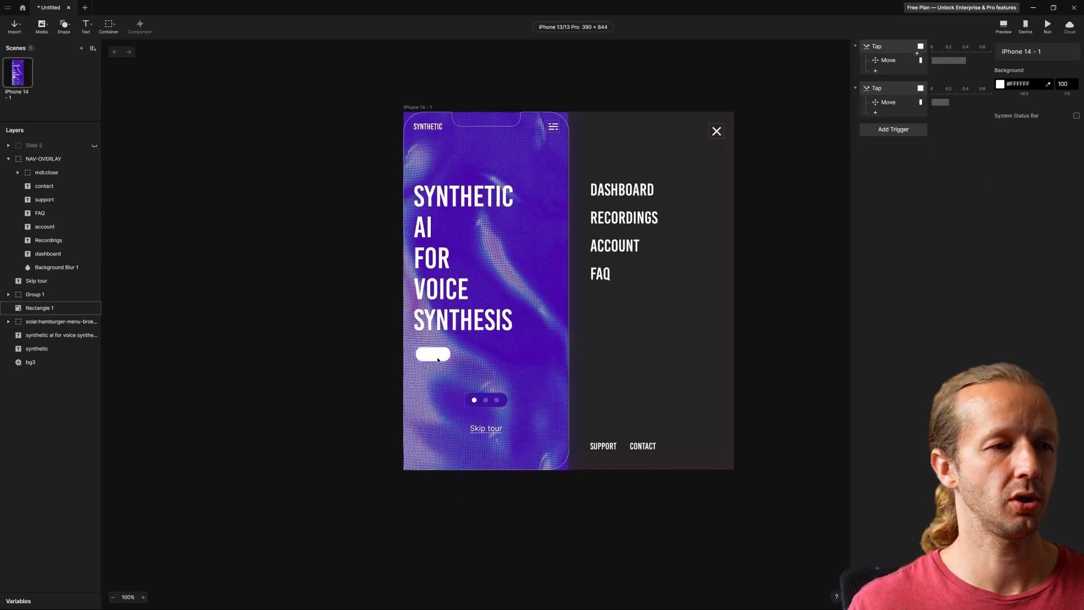
Step: Rename the white pill's layer, Rectangle 1, as swiper and clear the selection
left_click(445, 360)
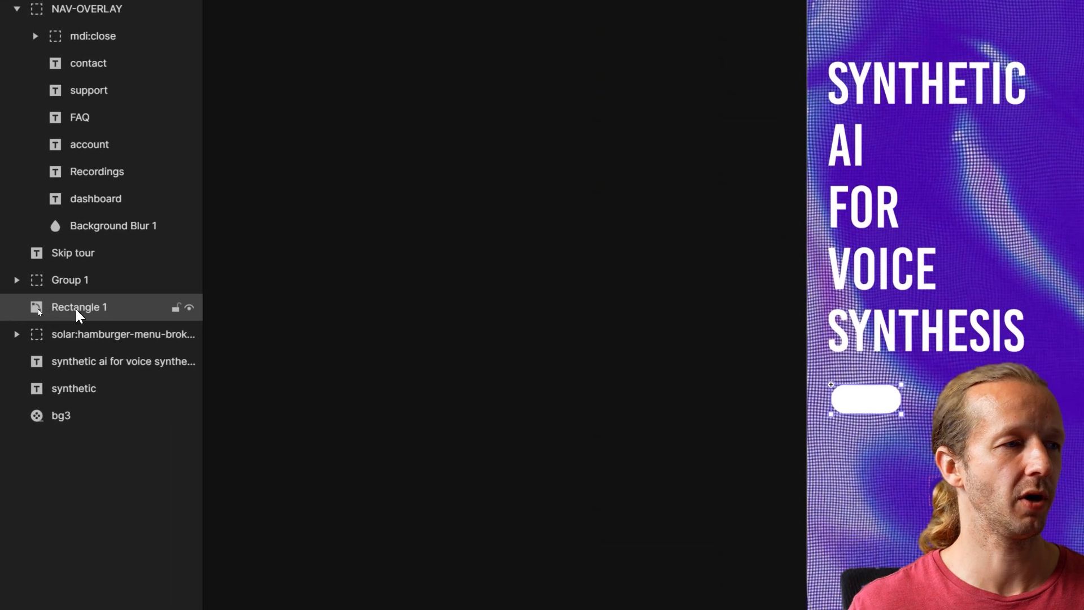
double_click(39, 310)
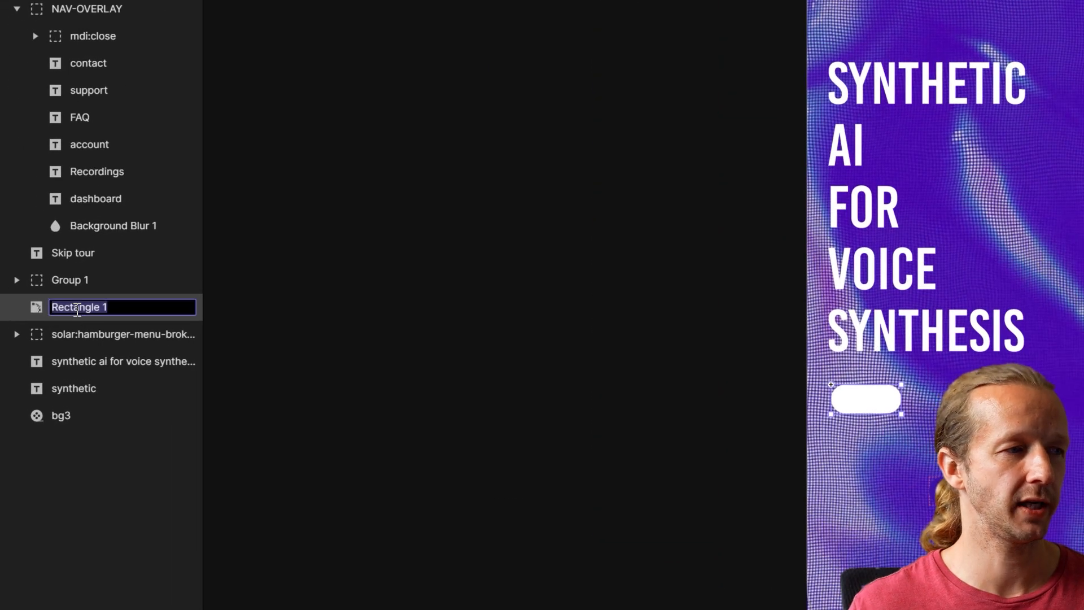
type("swiper")
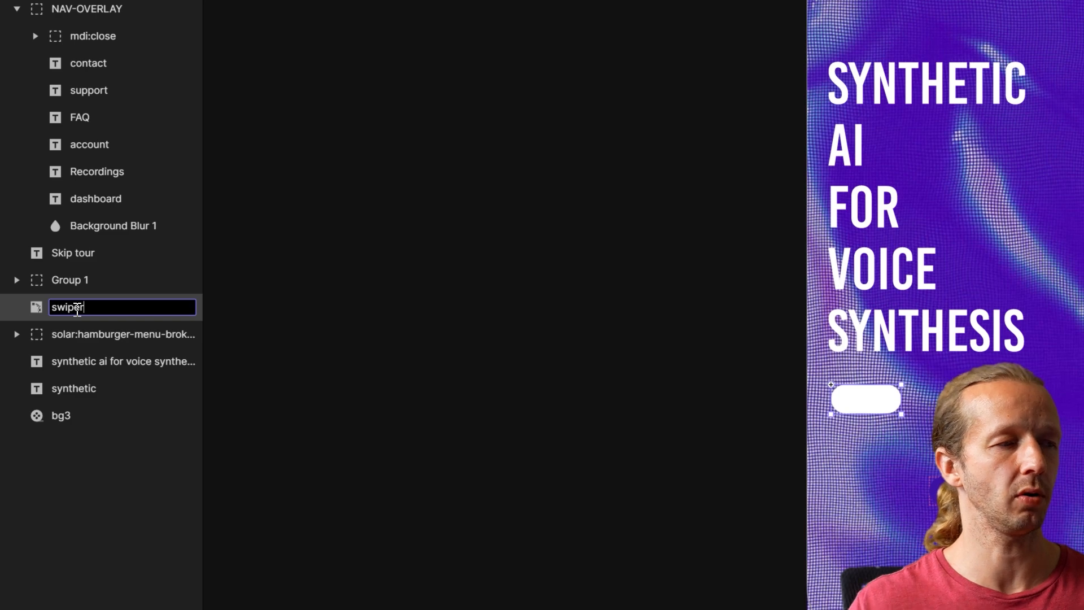
key("Return")
left_click(652, 324)
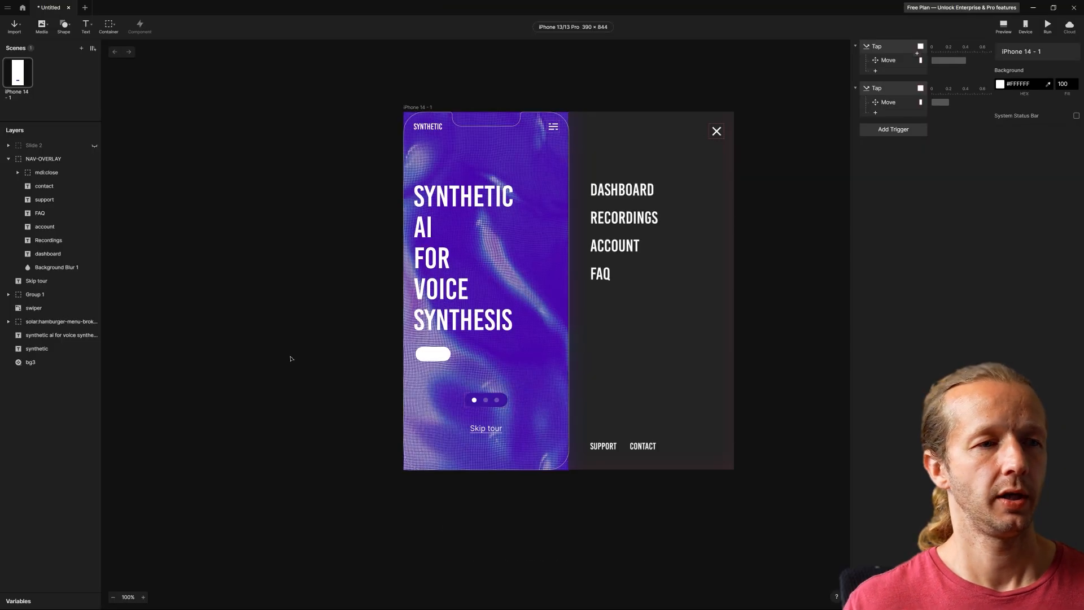
Step: Add a Start trigger to the scene for animating the swiper shape
left_click(439, 357)
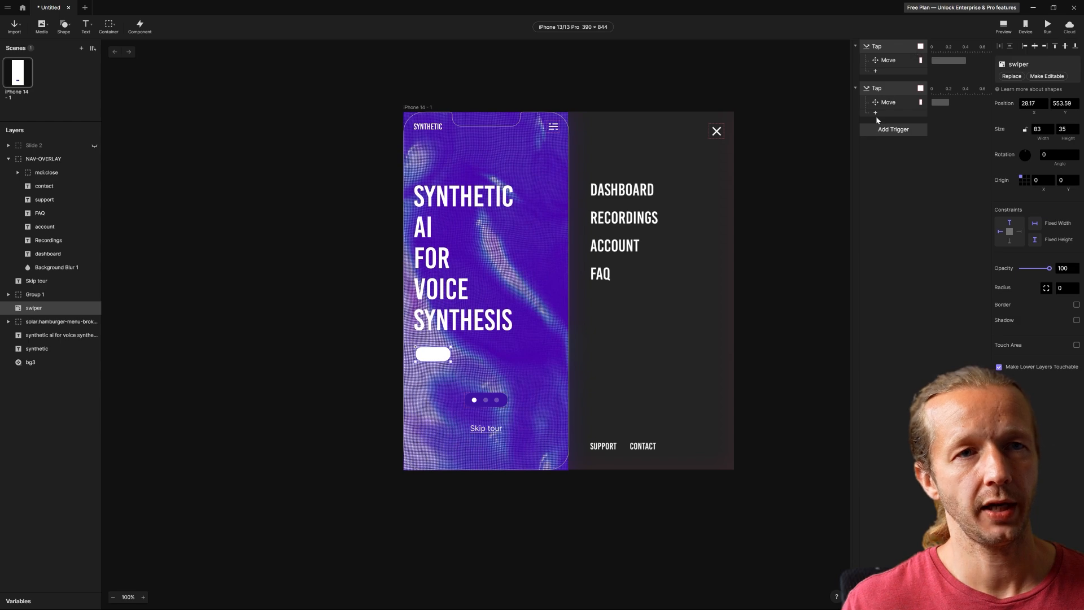
left_click(880, 131)
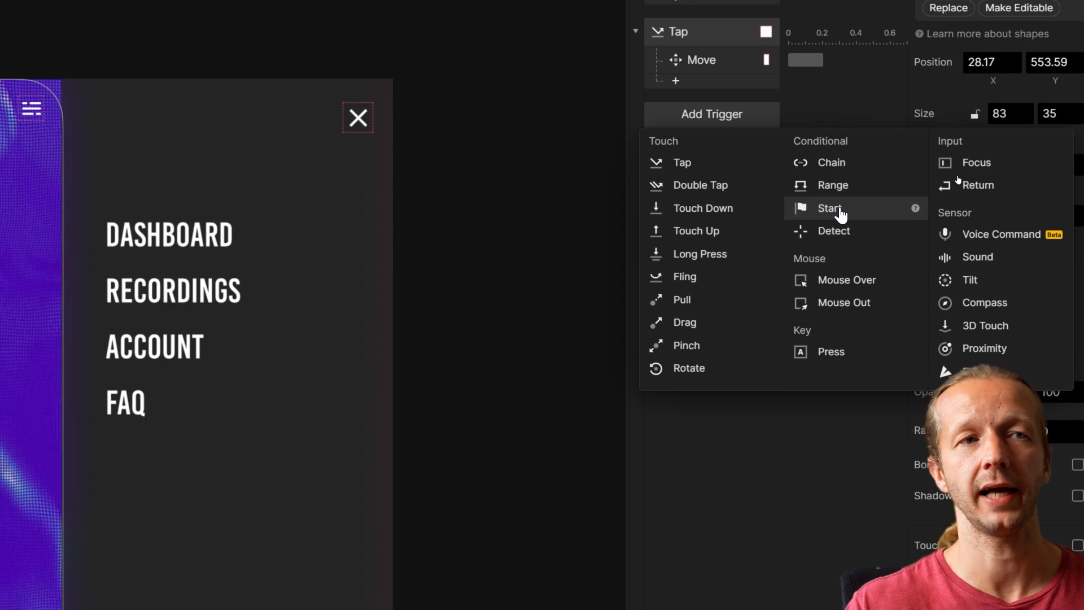
left_click(831, 209)
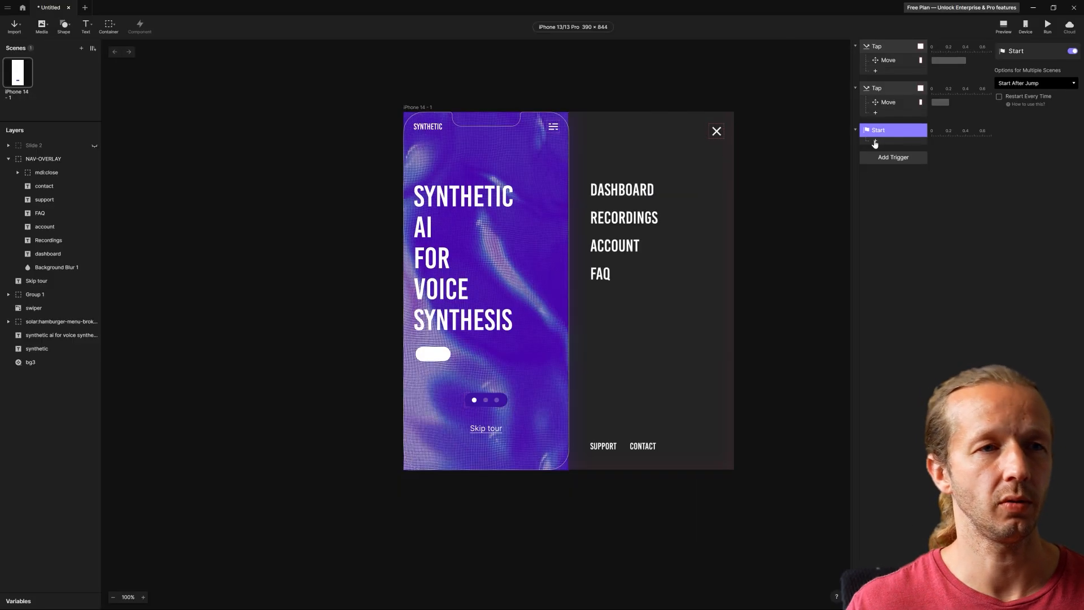
Step: Try narrowing the swiper shape on the canvas and undo the resize
left_click(432, 355)
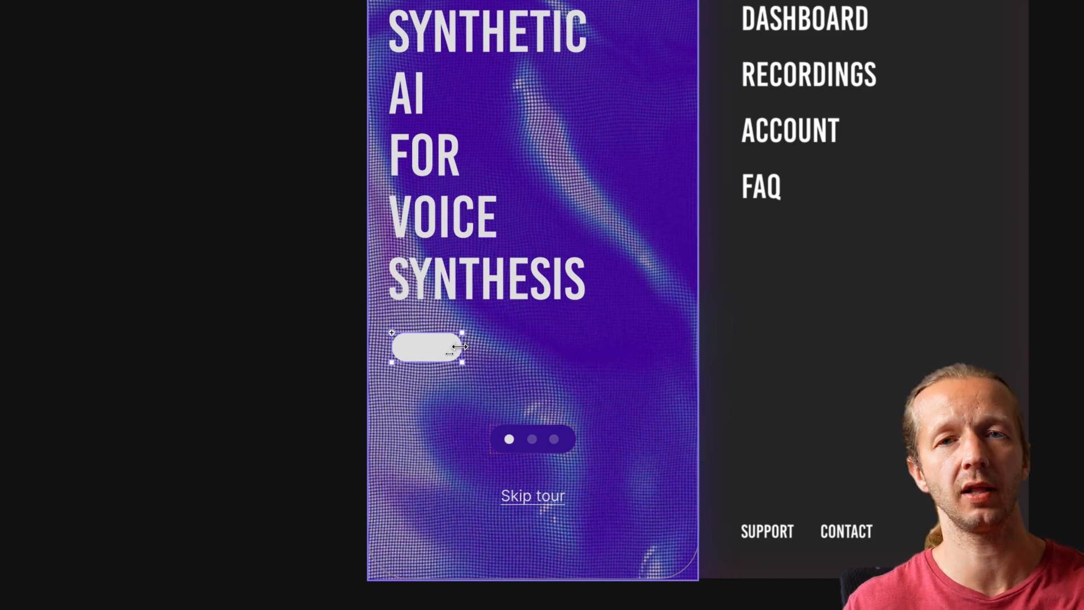
left_click_drag(460, 347, 405, 362)
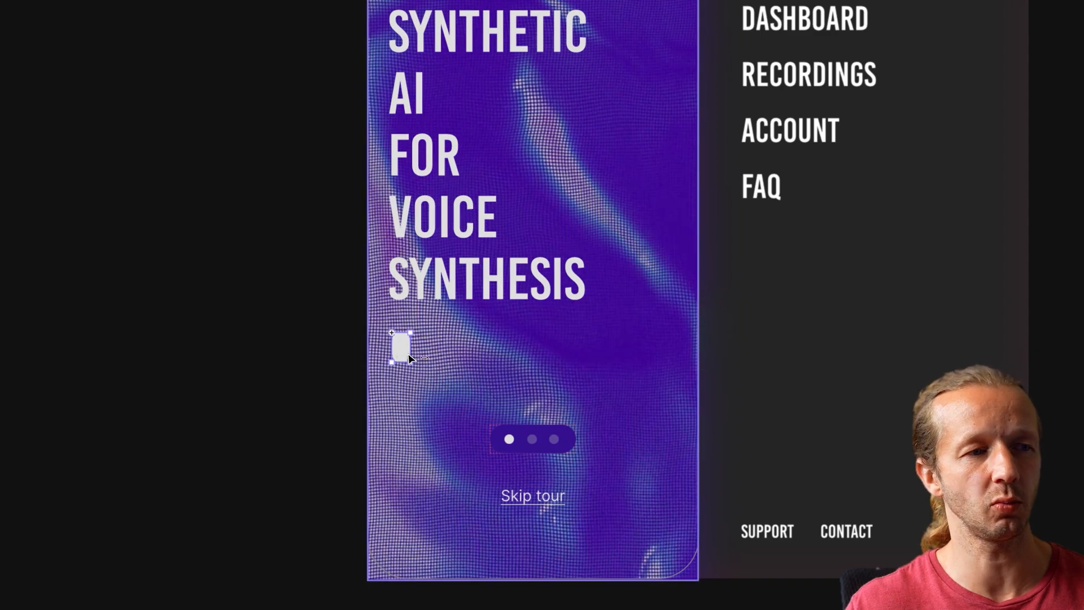
key("ctrl+z")
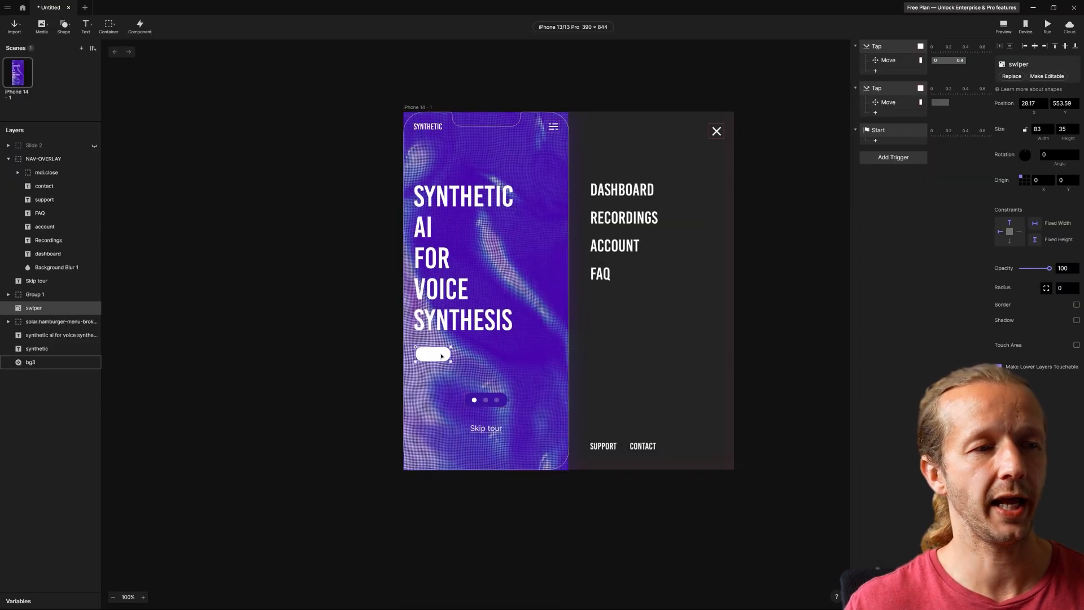
Step: Make the swiper shape editable and set its size to 82 wide and 34 high
left_click(1043, 78)
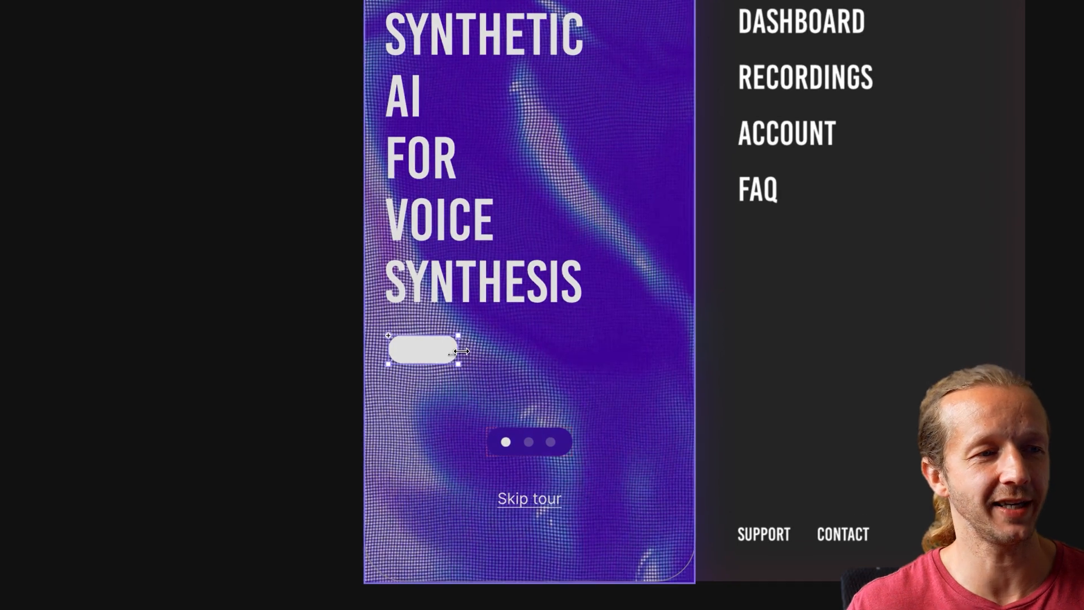
mouse_move(462, 352)
left_mouse_down()
mouse_move(417, 352)
mouse_move(610, 348)
mouse_move(458, 351)
left_mouse_up()
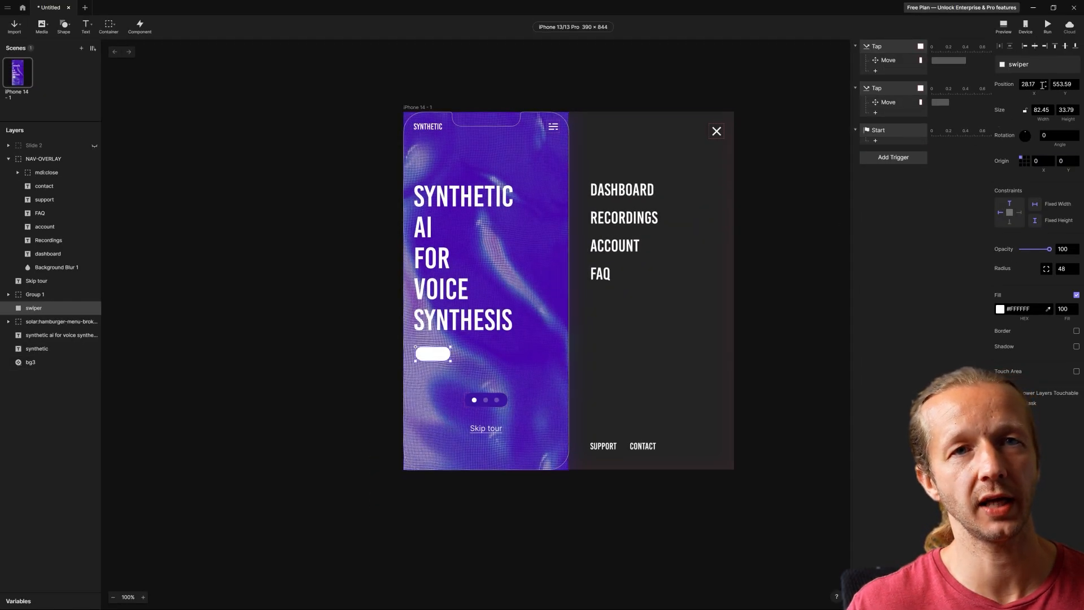
left_click(1046, 110)
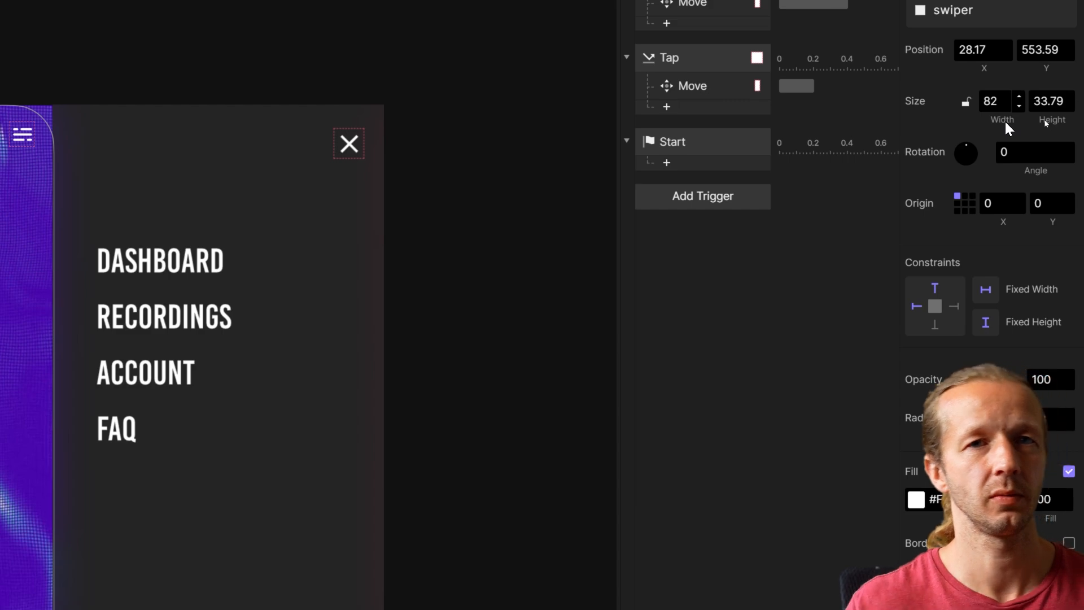
left_click(1059, 101)
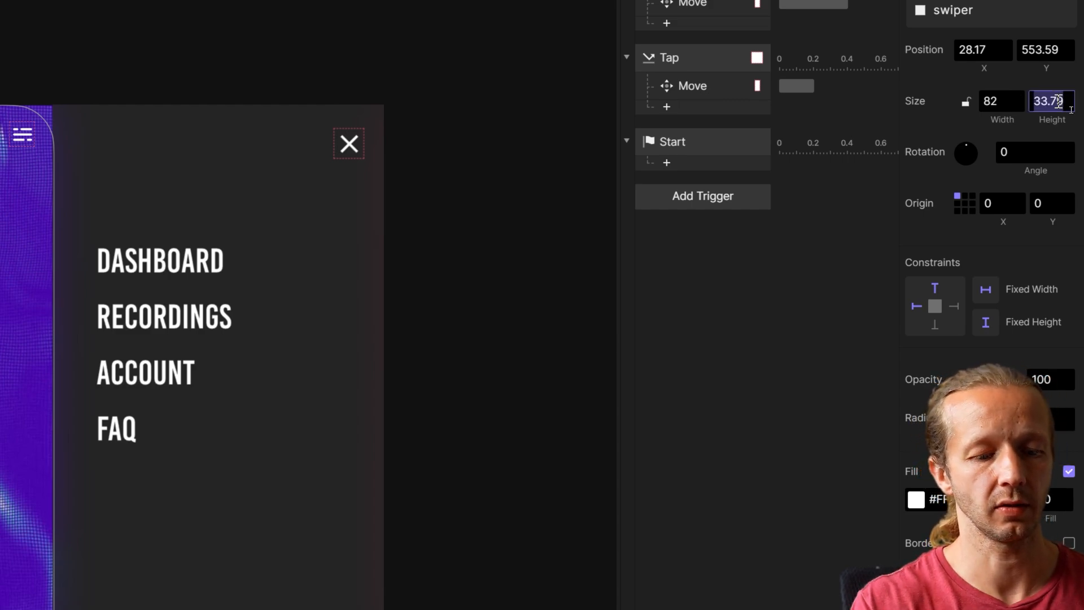
type("34")
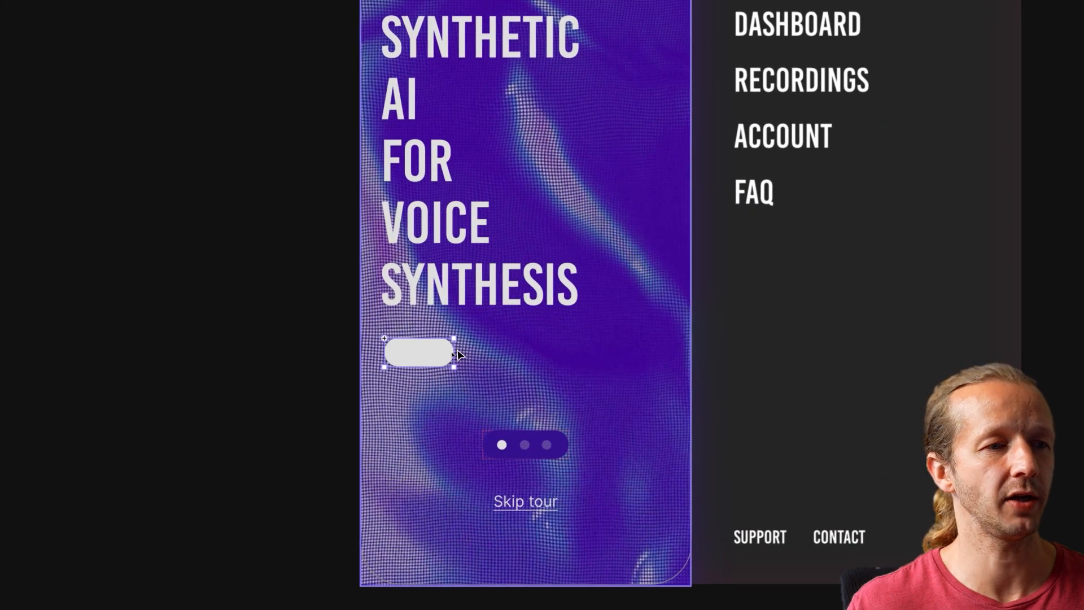
Step: Undo an accidental background move, try narrowing the editable swiper shape to about 35 wide, and undo the resize
left_click_drag(451, 354, 445, 354)
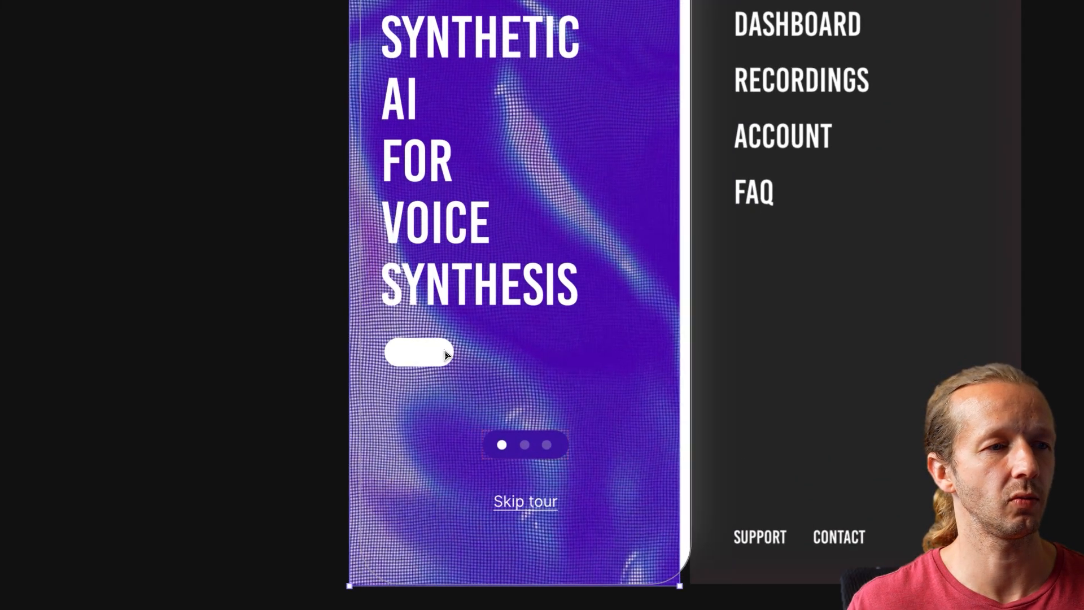
key("ctrl+z")
left_click(433, 356)
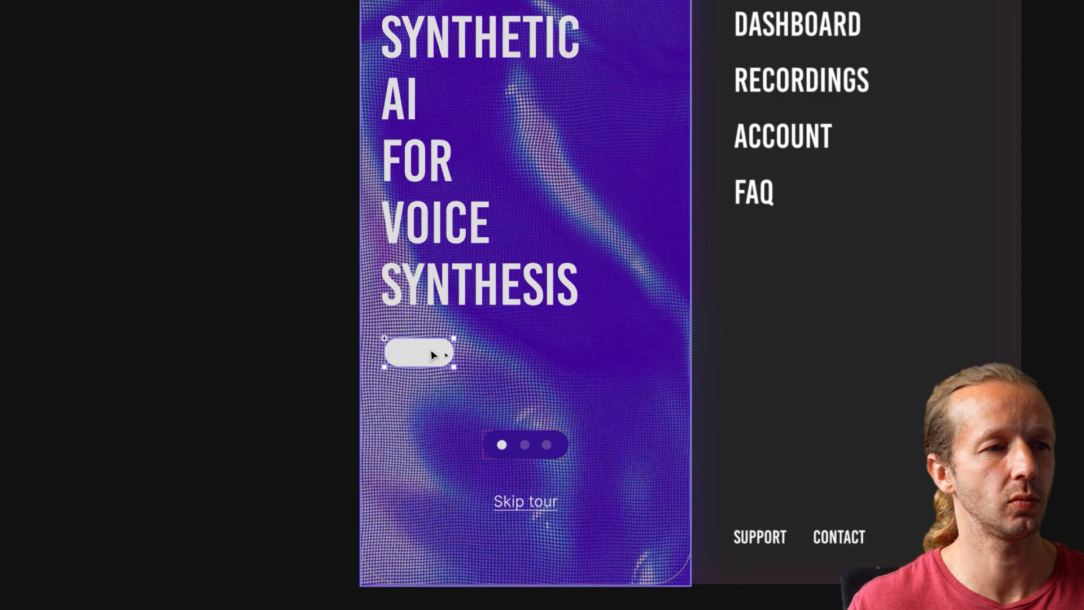
left_click_drag(454, 353, 414, 353)
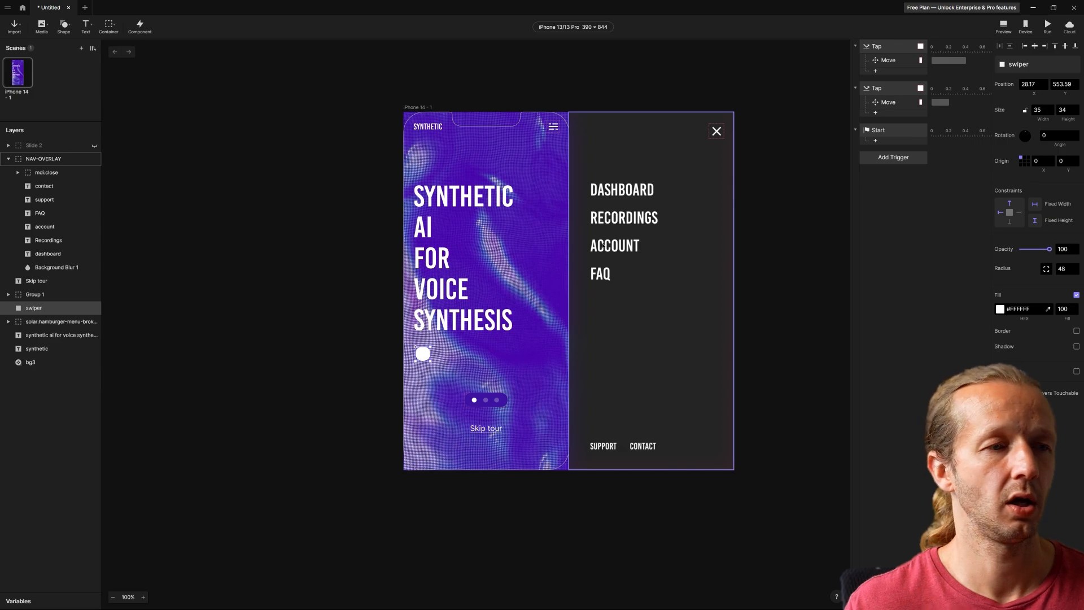
key("ctrl+z")
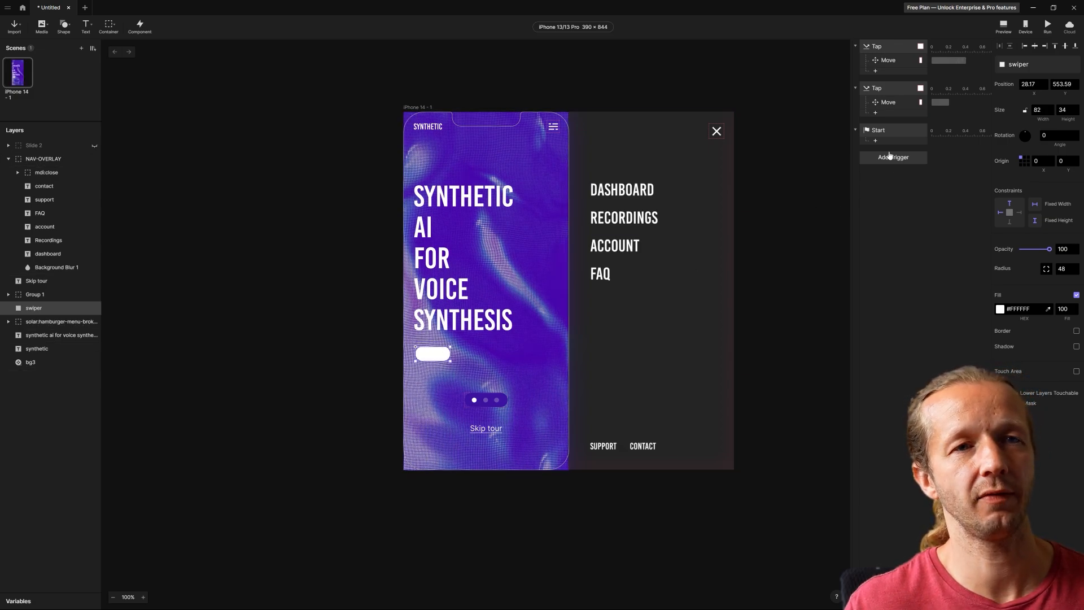
Step: Add a Scale response to the Start trigger and keep swiper as its target layer
left_click(876, 141)
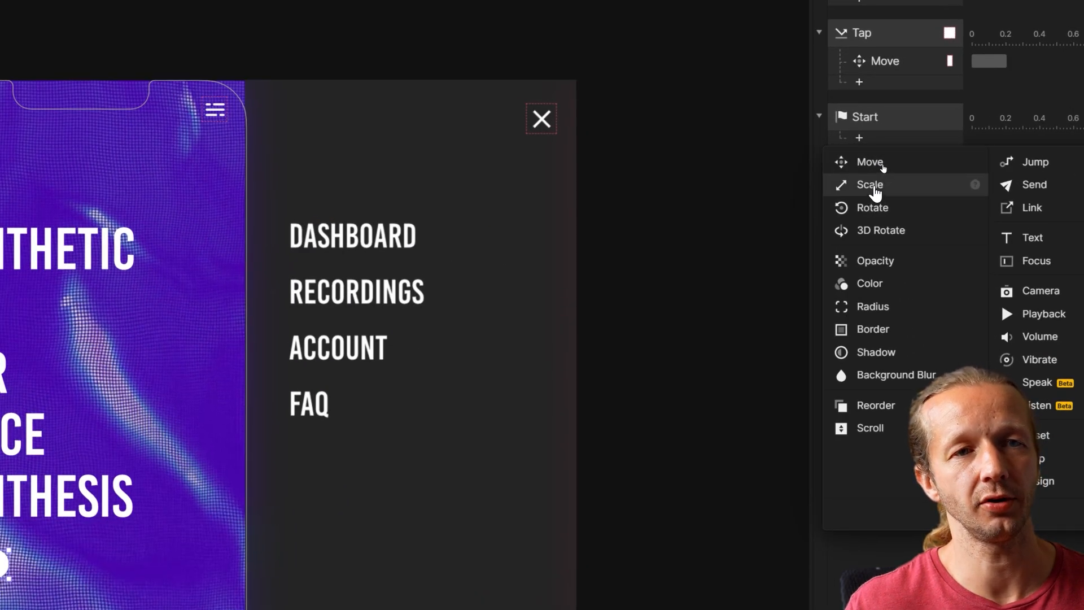
left_click(876, 189)
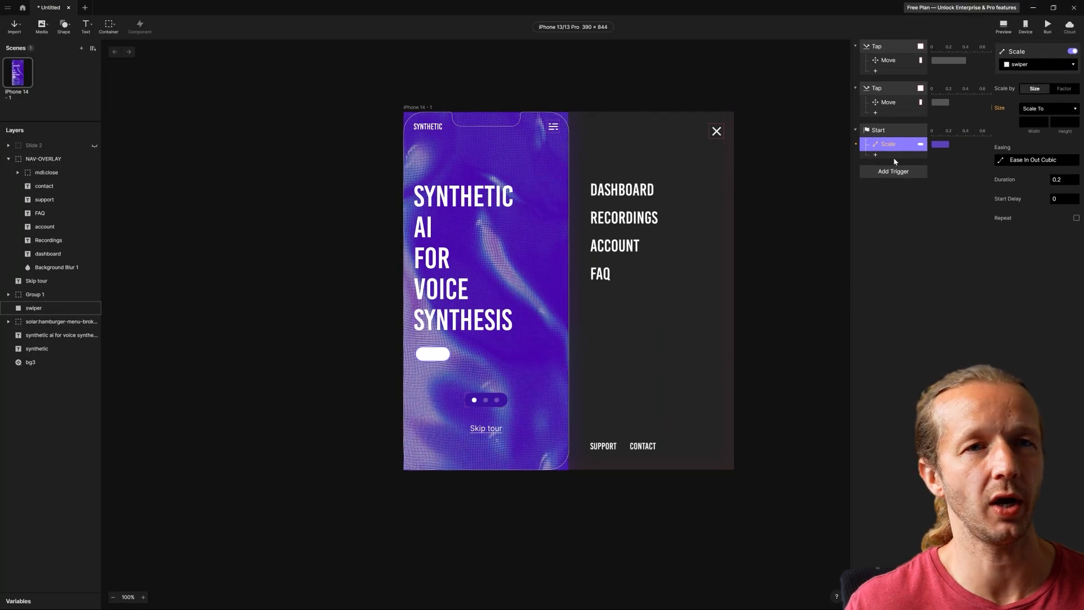
left_click(1030, 63)
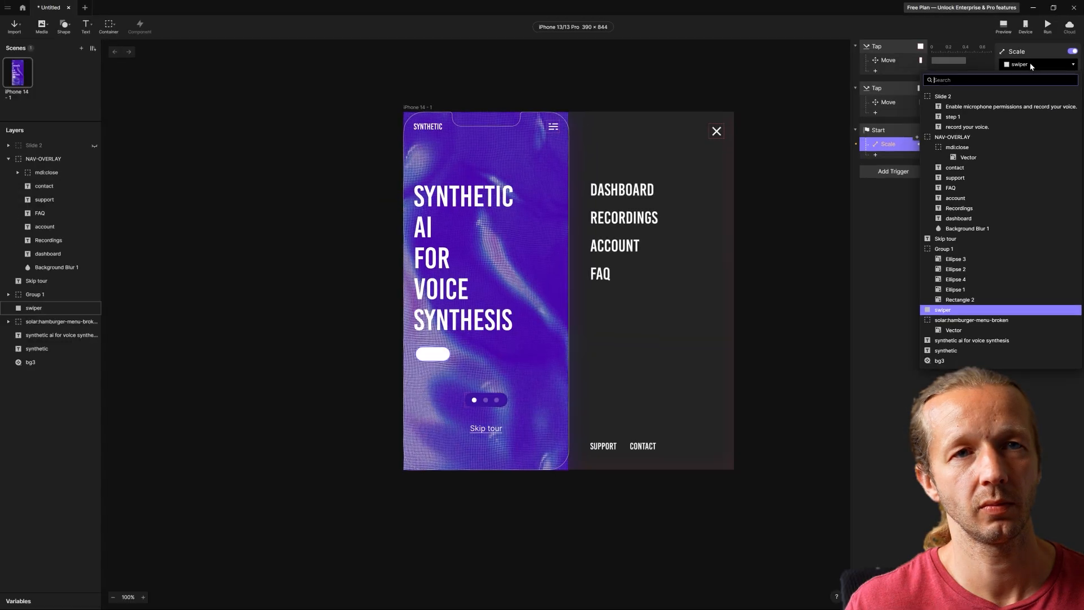
left_click(1030, 63)
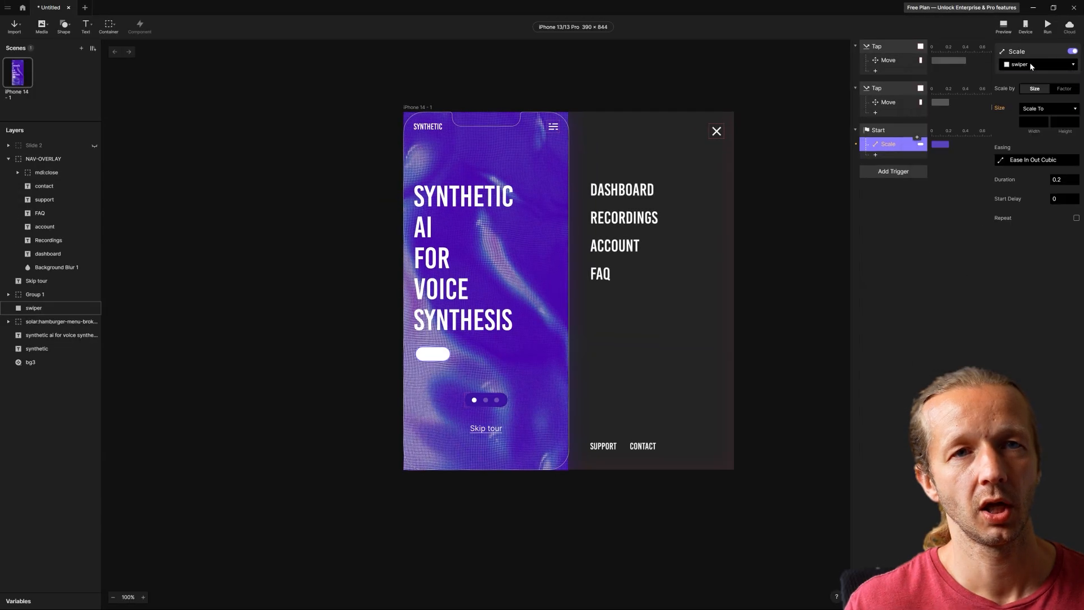
left_click(1030, 67)
left_click(985, 389)
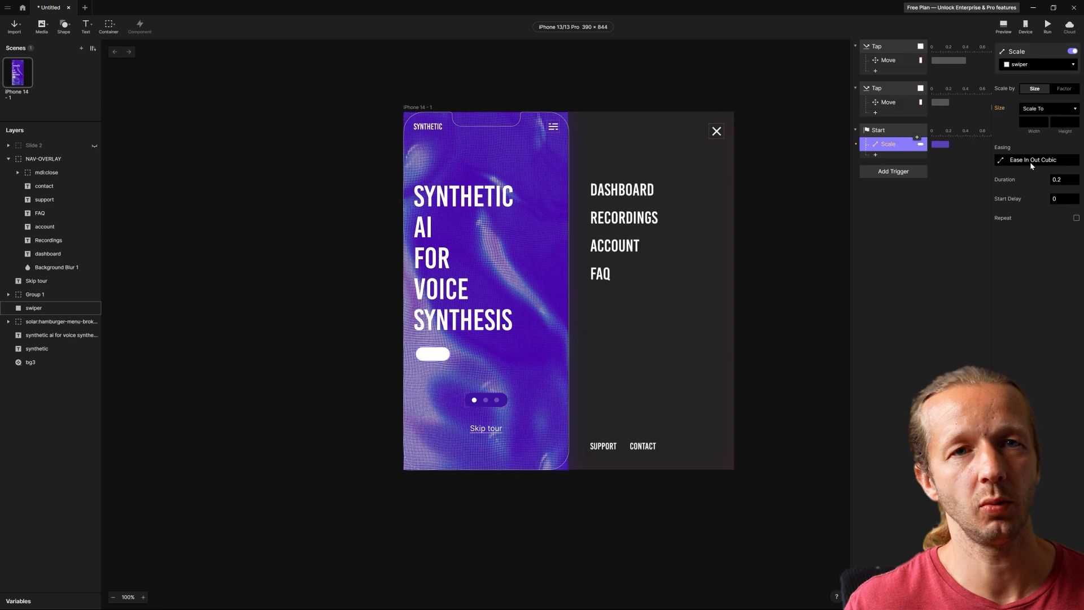
Step: Set the swiper Scale response to scale to a width of 34
left_click(1036, 122)
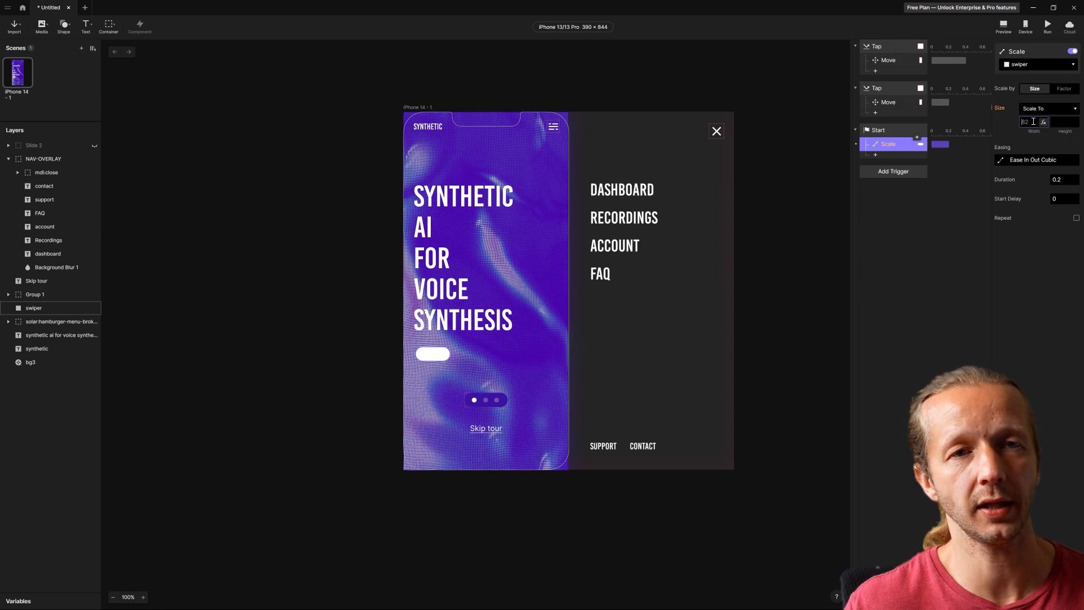
type("34")
left_click(1032, 266)
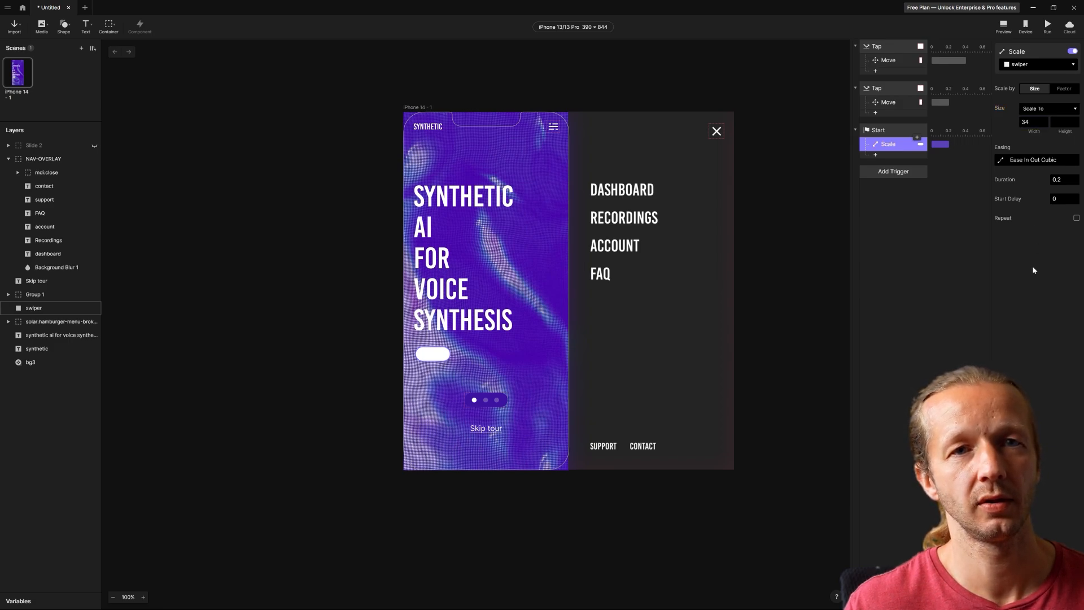
Step: Repeat the first swiper Scale response infinitely with an interval of 1 second, and preview the pill animation
left_click(1076, 218)
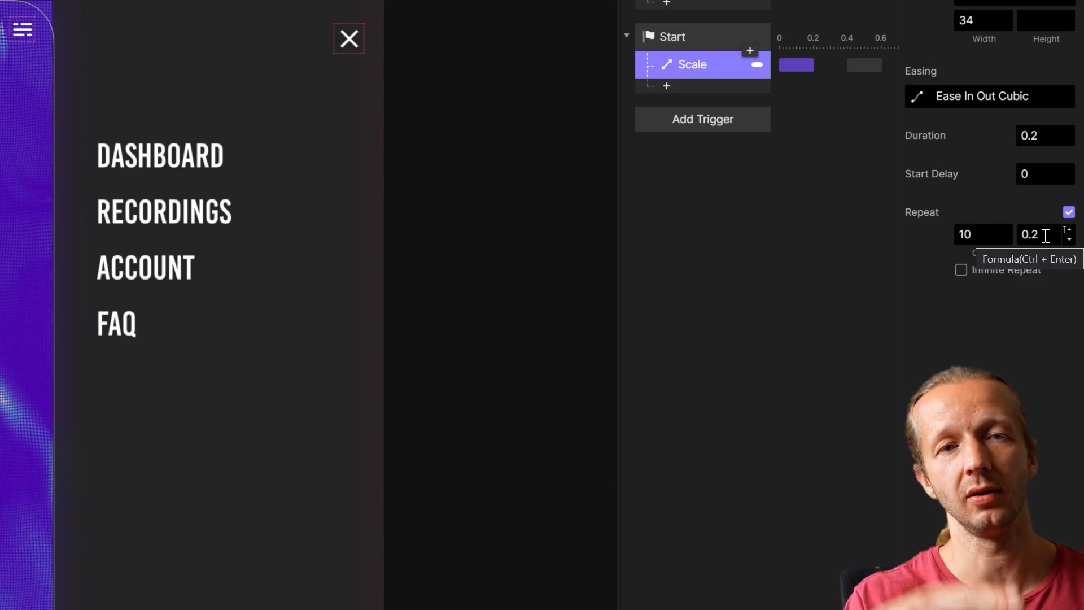
left_click(962, 269)
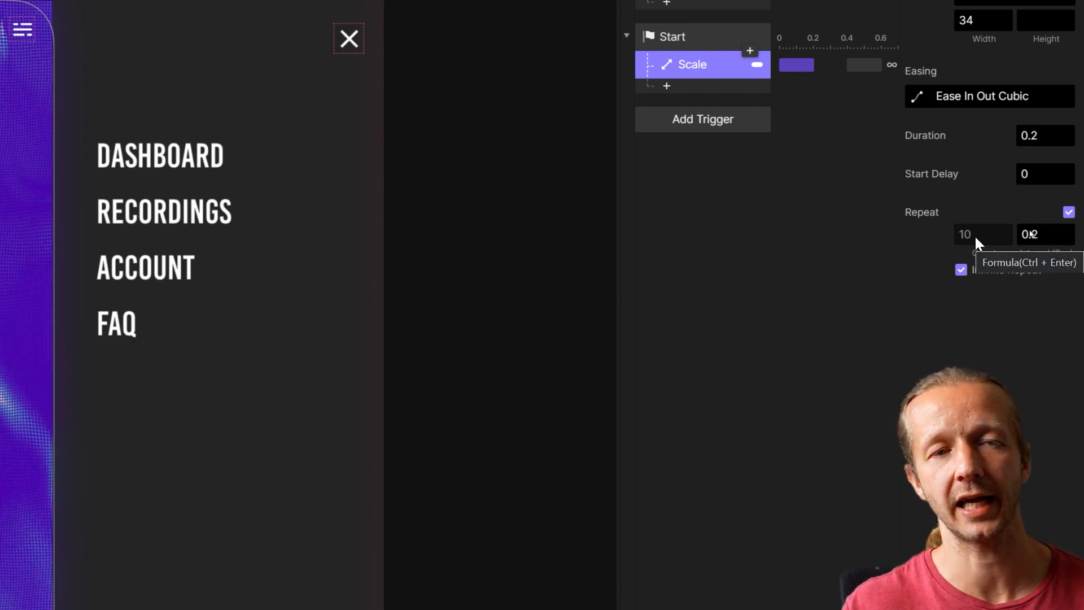
left_click(1031, 234)
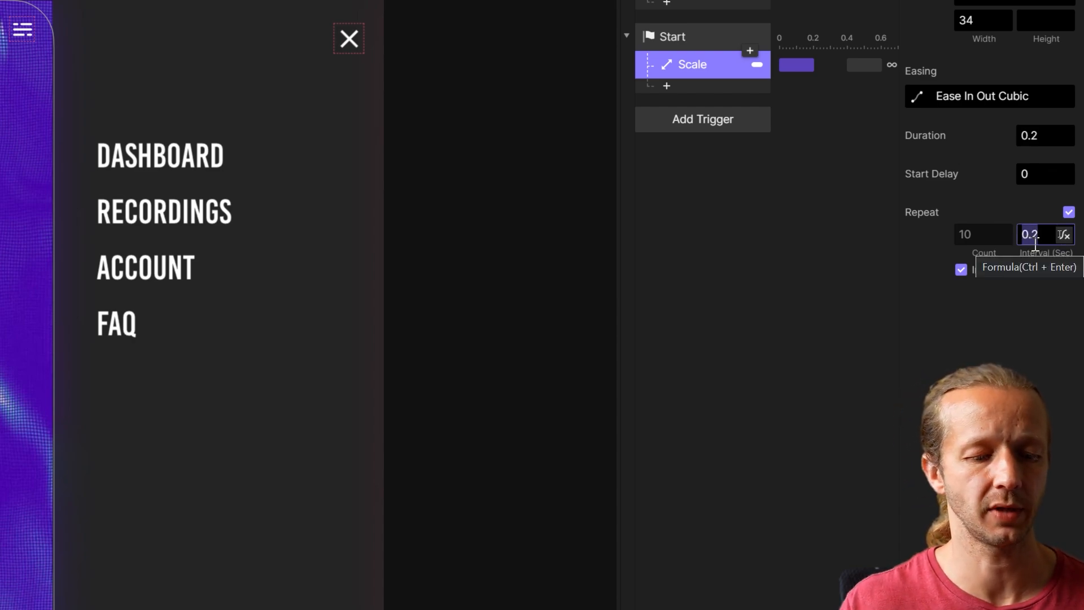
type("1")
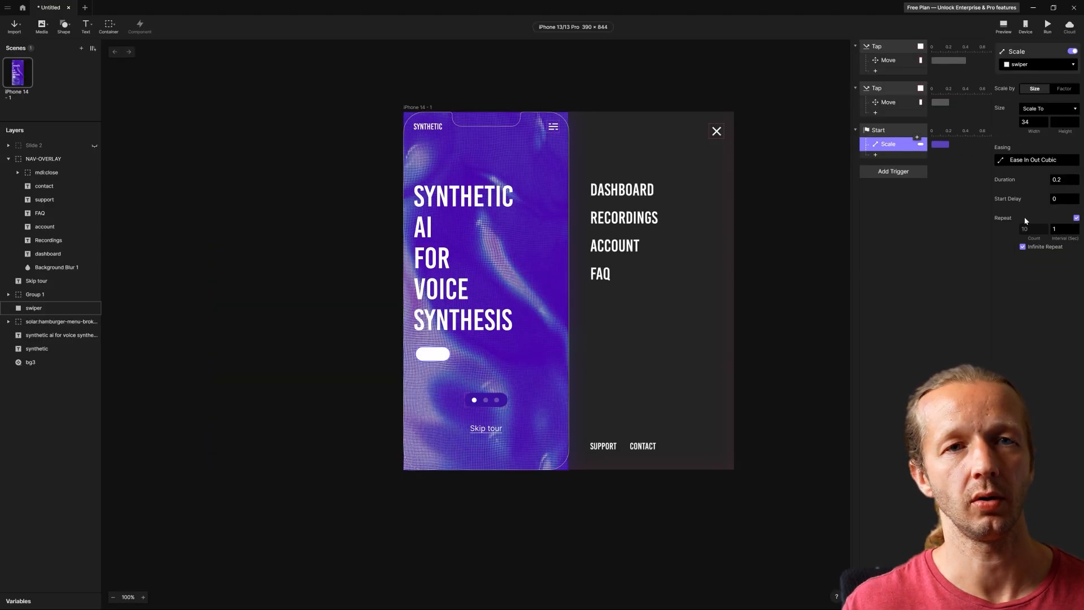
left_click(1004, 34)
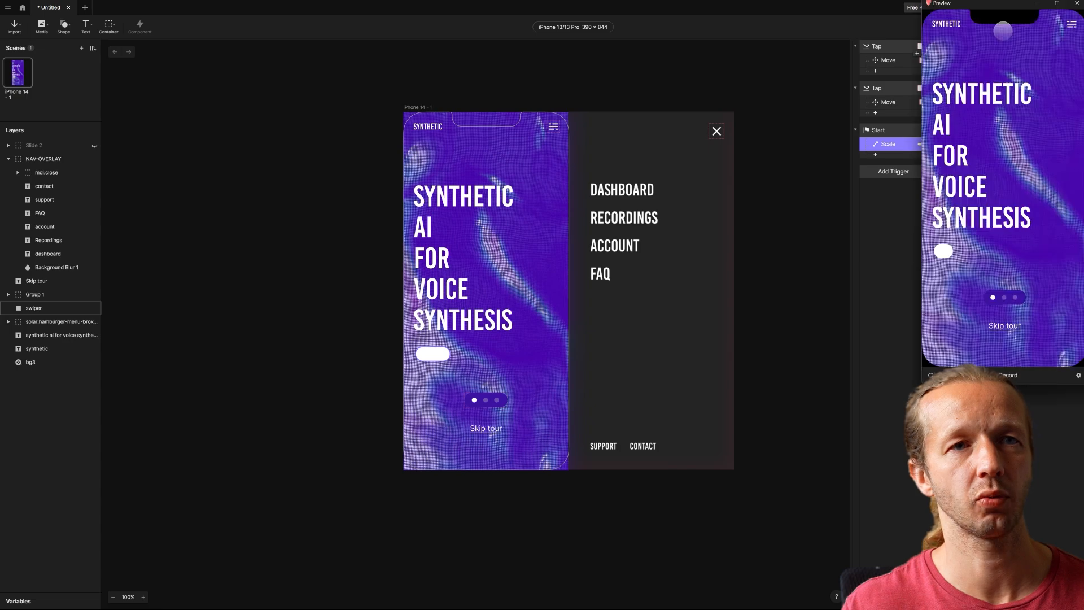
left_click_drag(986, 6, 808, 60)
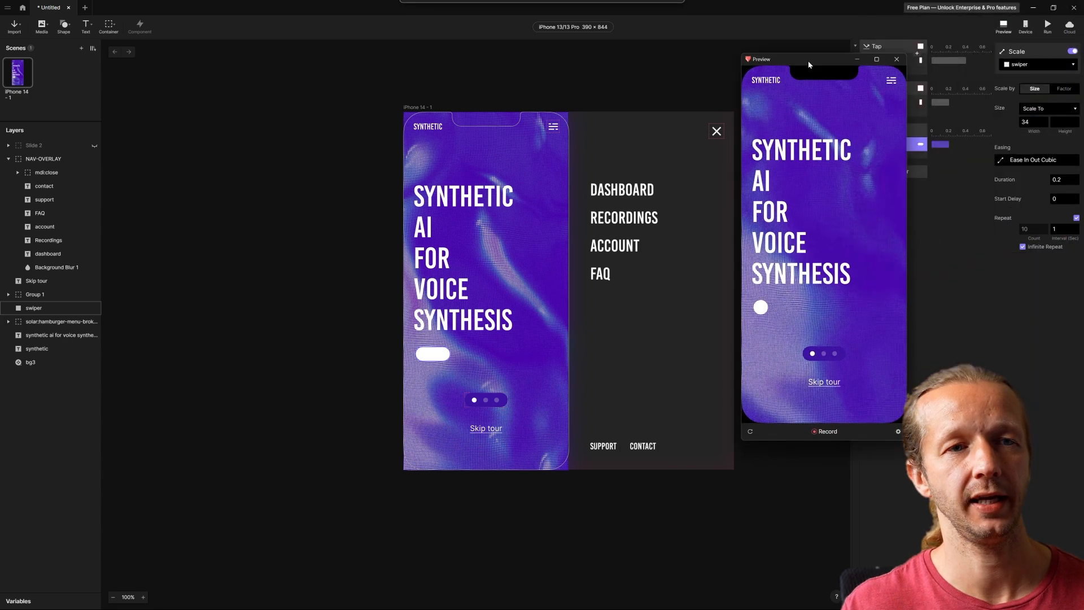
left_click(897, 58)
Step: Set the swiper Scale response's duration to 1 second and preview the slower animation
left_click(1061, 179)
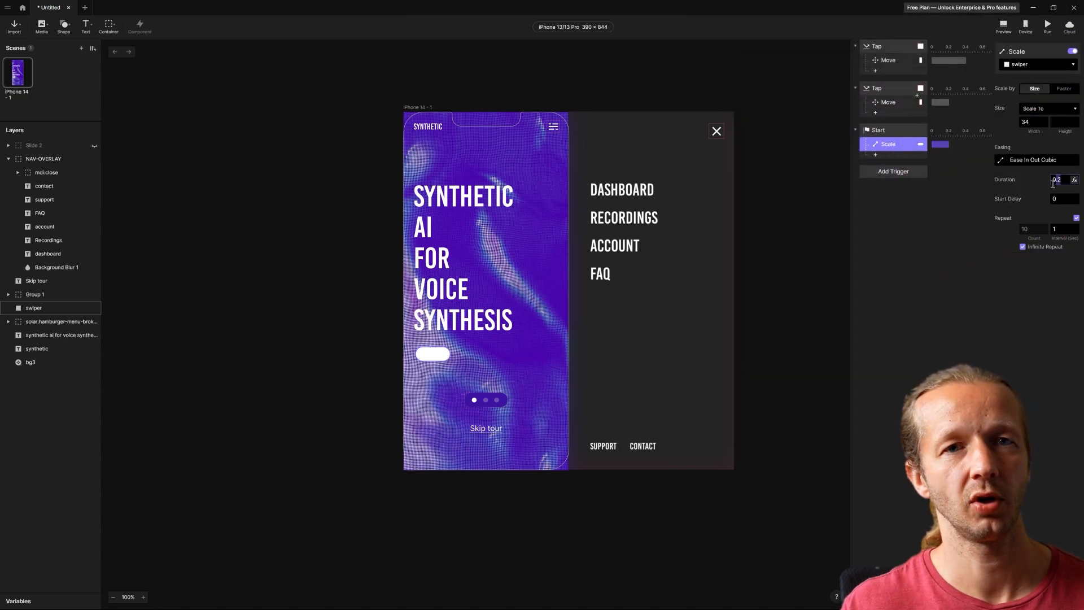
type("1")
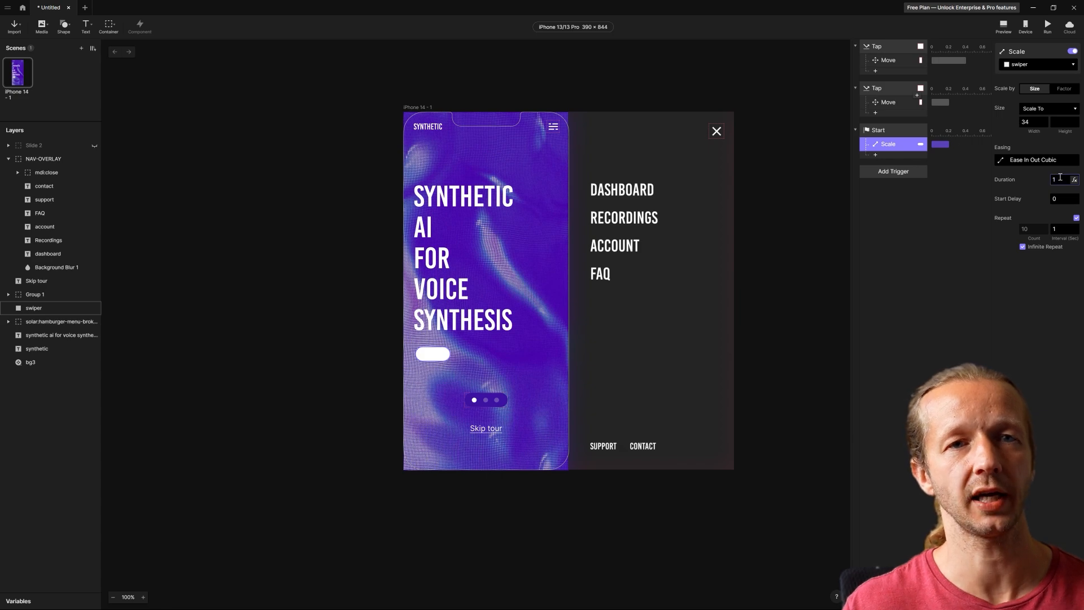
key("Return")
left_click(1003, 26)
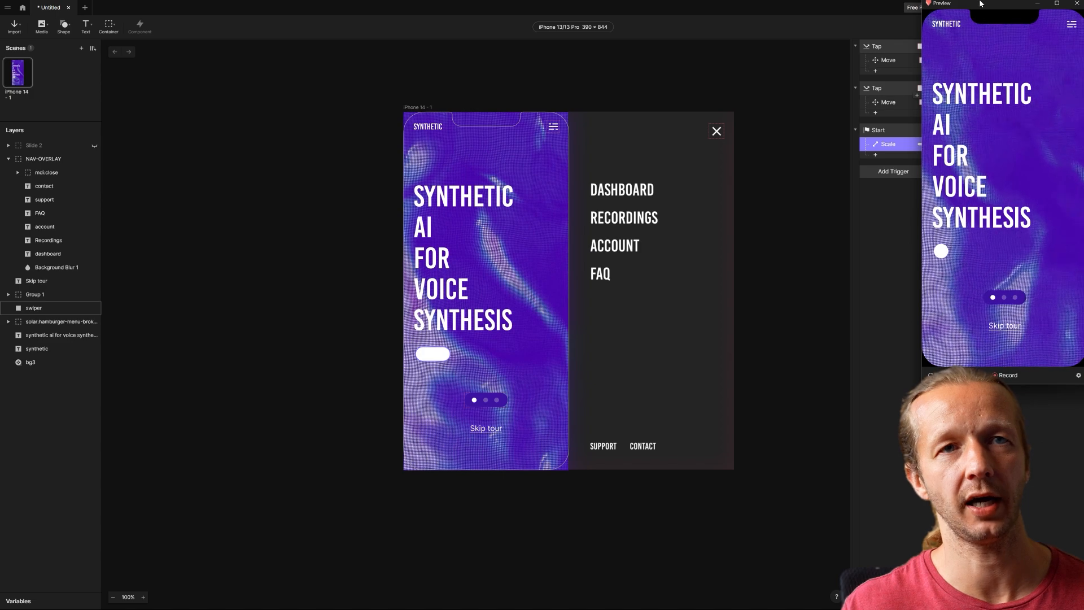
left_click_drag(981, 3, 793, 35)
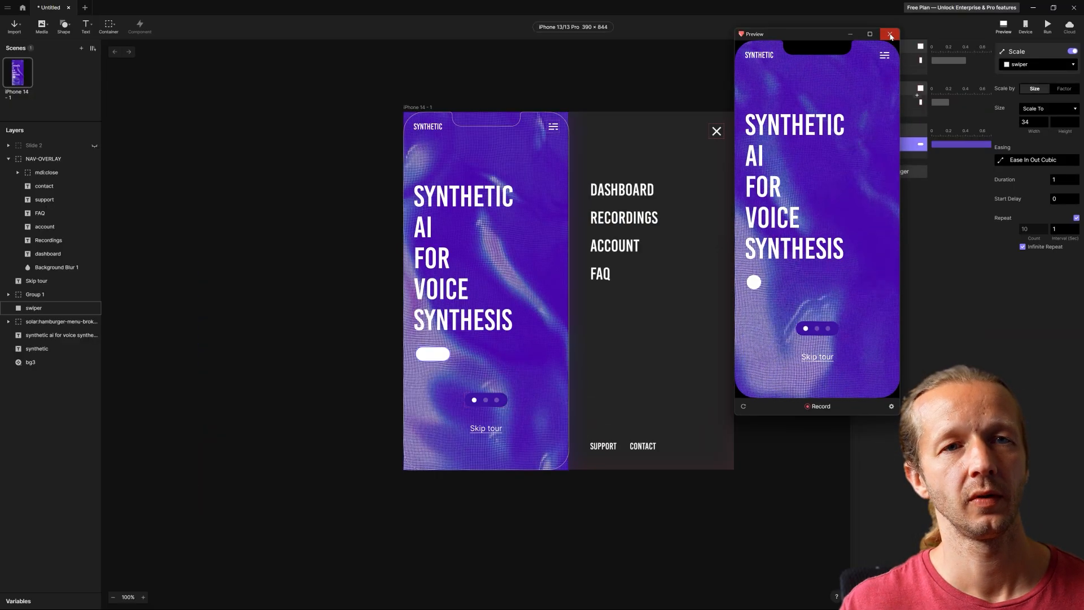
left_click(891, 35)
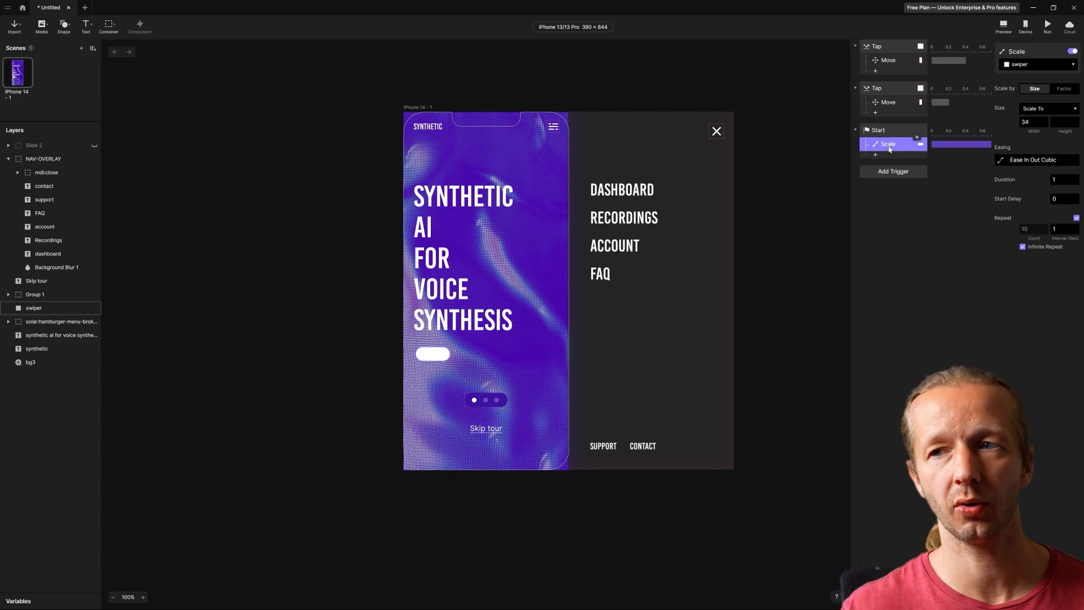
Step: Duplicate the swiper Scale response under the Start trigger and shift the copy to run from 1 to 2 seconds
key("ctrl+d")
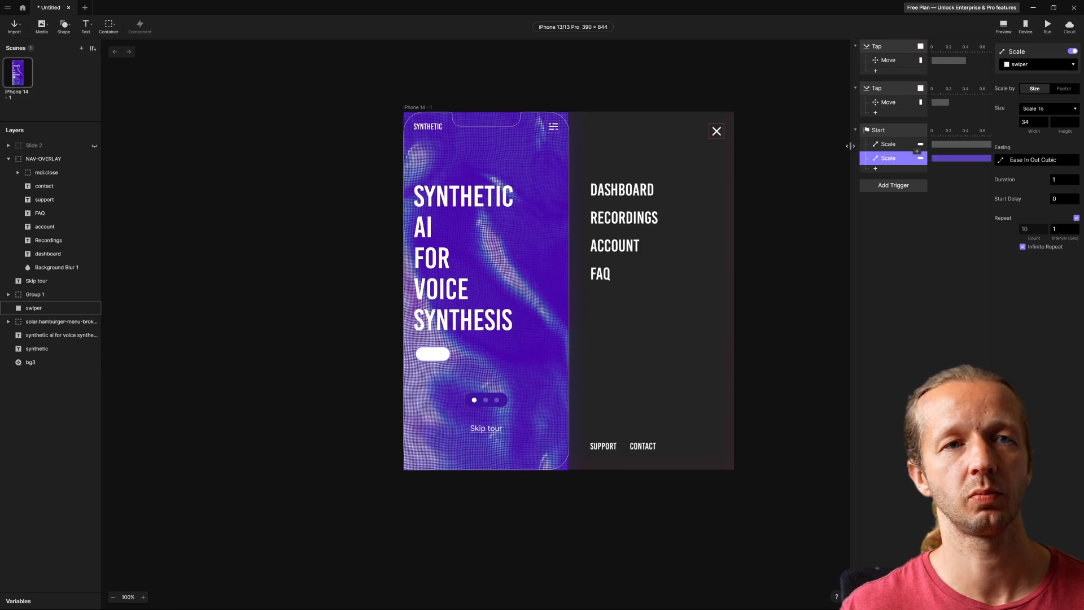
left_click_drag(849, 146, 603, 158)
left_click_drag(456, 88, 259, 96)
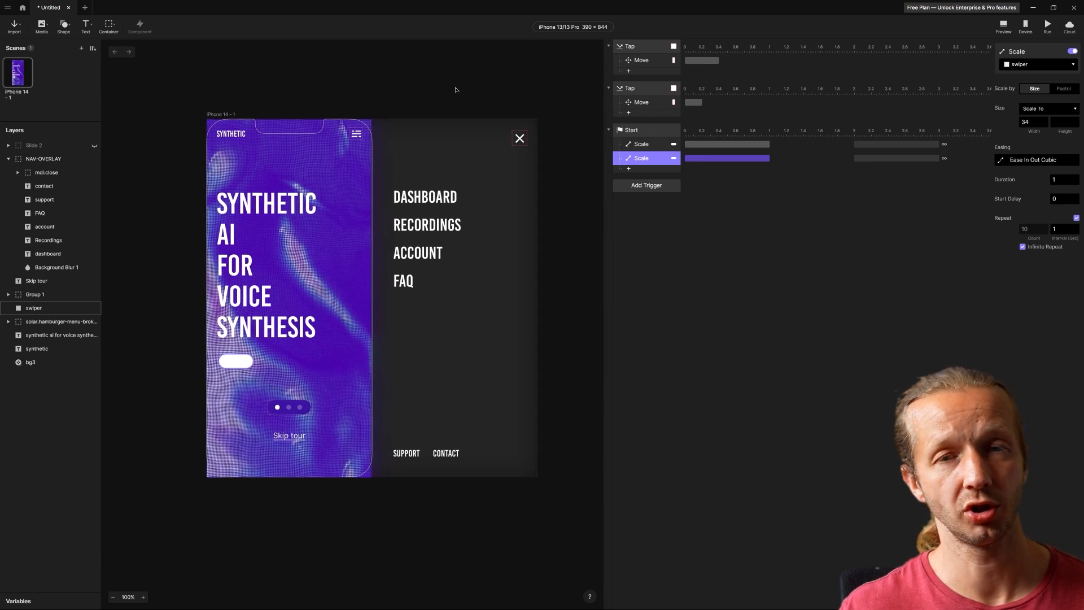
left_click_drag(448, 80, 424, 88)
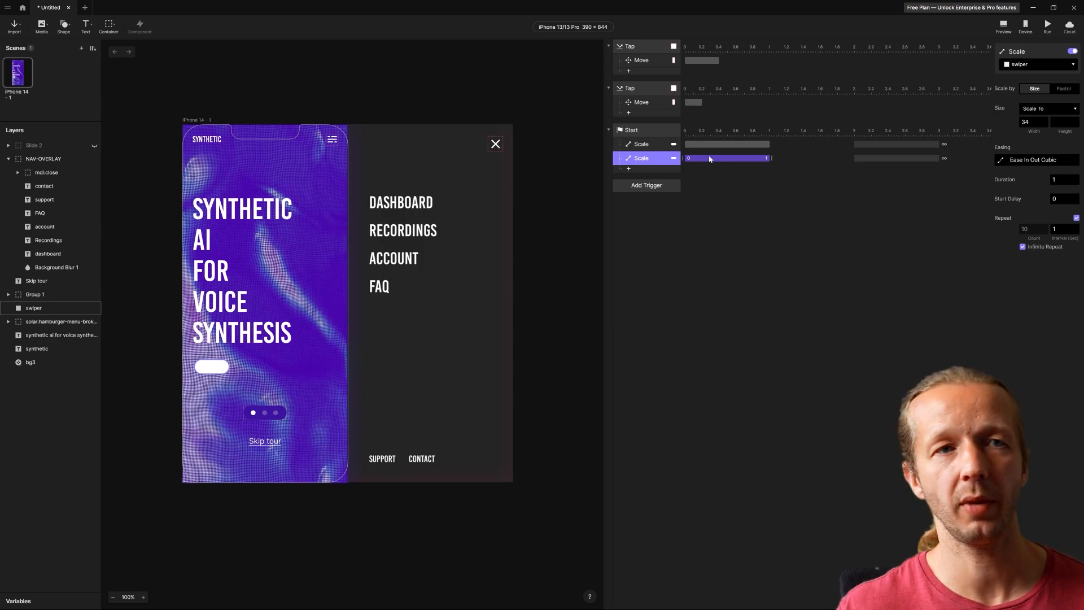
left_click_drag(702, 160, 789, 159)
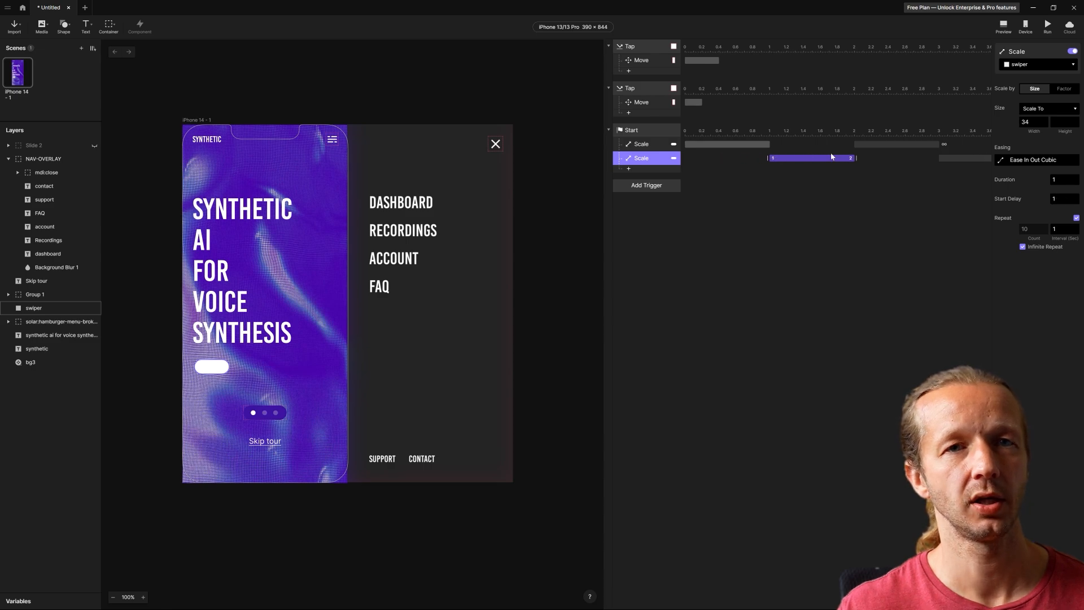
Step: Look up the swiper's original width and set the duplicated Scale response to scale to a width of 82
left_click(1023, 122)
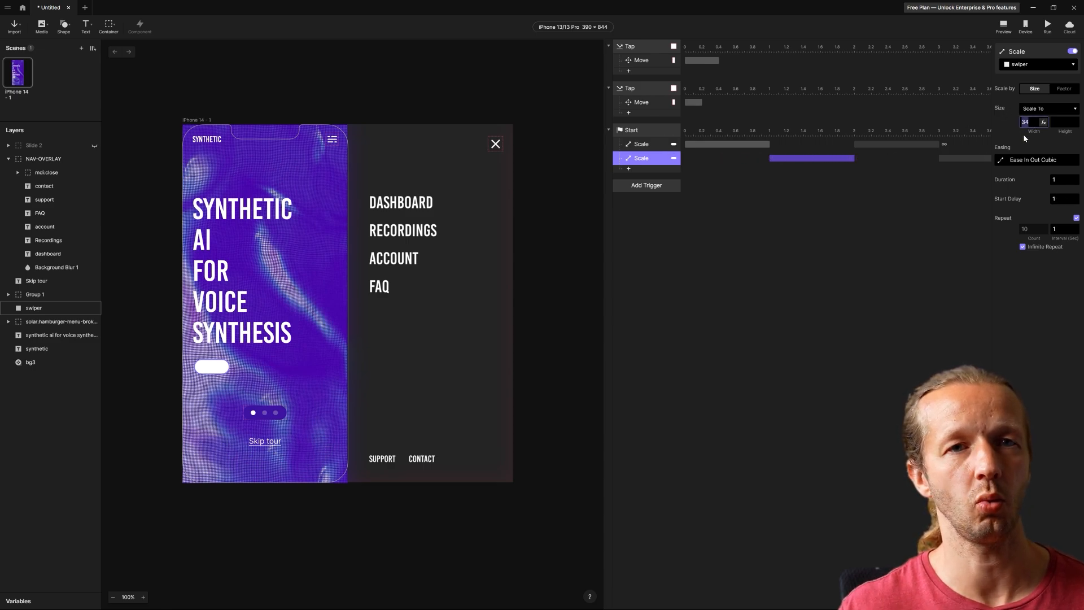
left_click(222, 370)
left_click(215, 369)
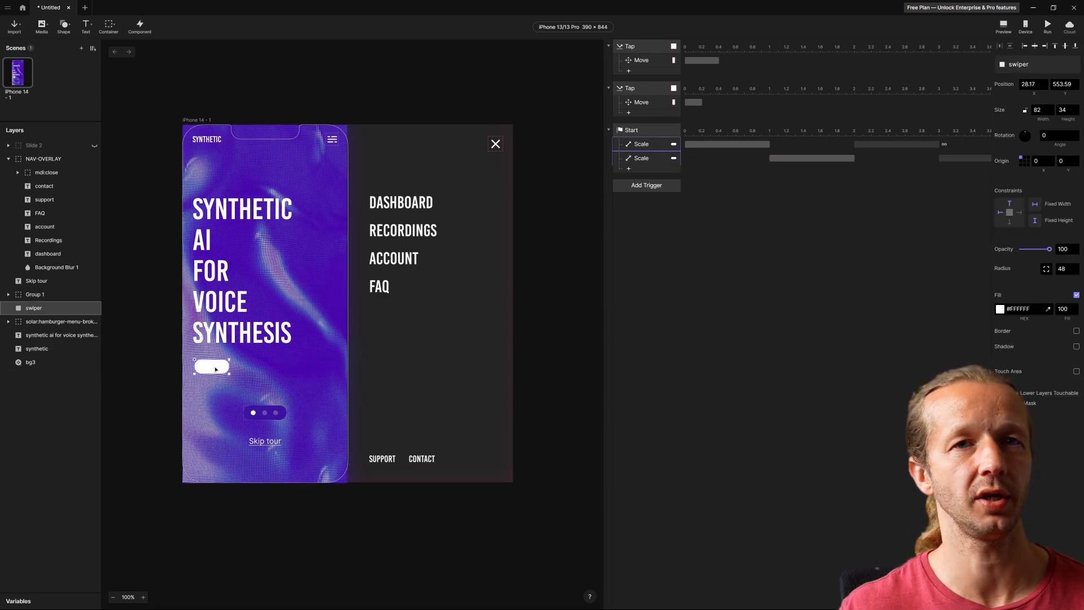
left_click(811, 164)
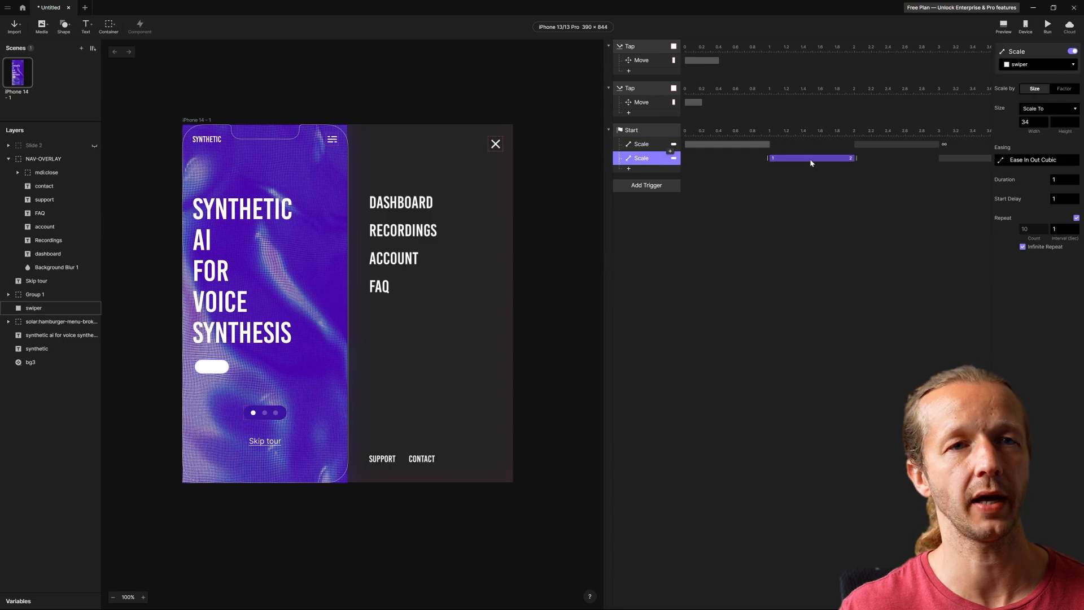
type("8")
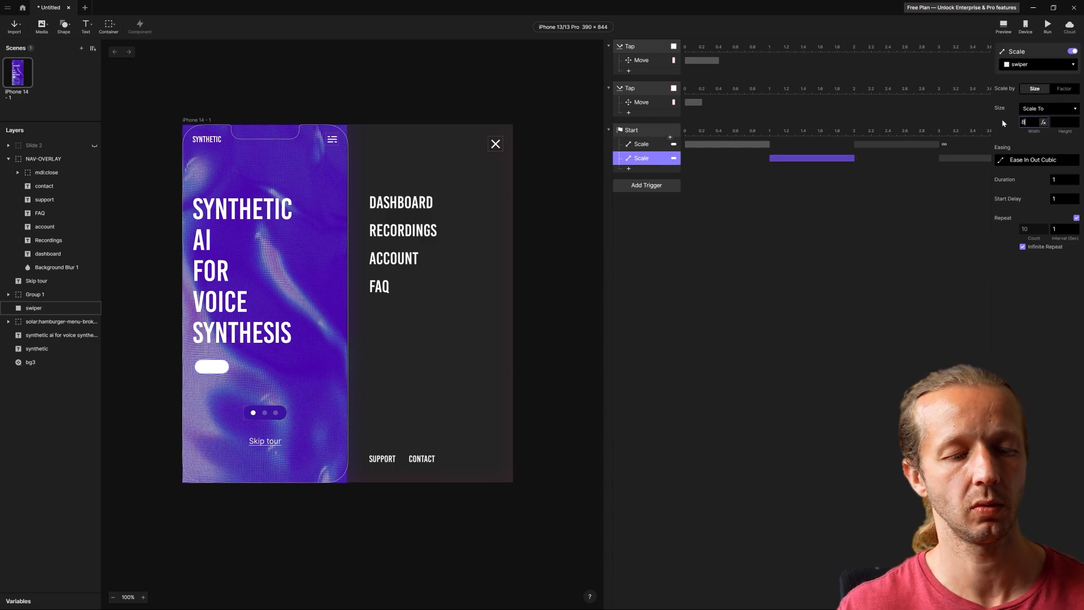
type("2")
key("Return")
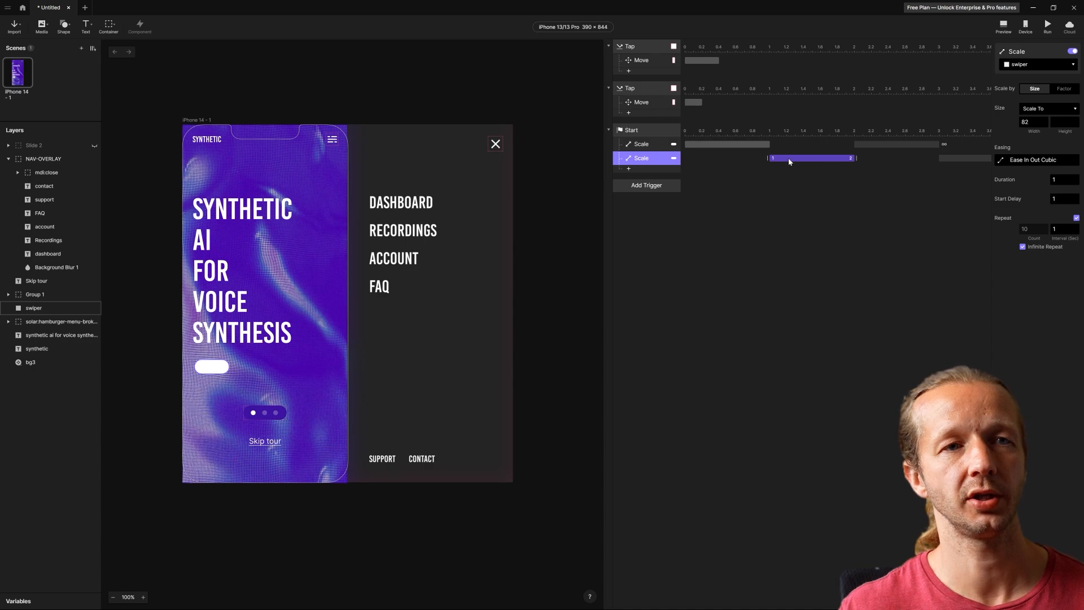
mouse_move(789, 162)
left_mouse_down()
mouse_move(761, 159)
mouse_move(828, 158)
mouse_move(773, 160)
mouse_move(807, 163)
left_mouse_up()
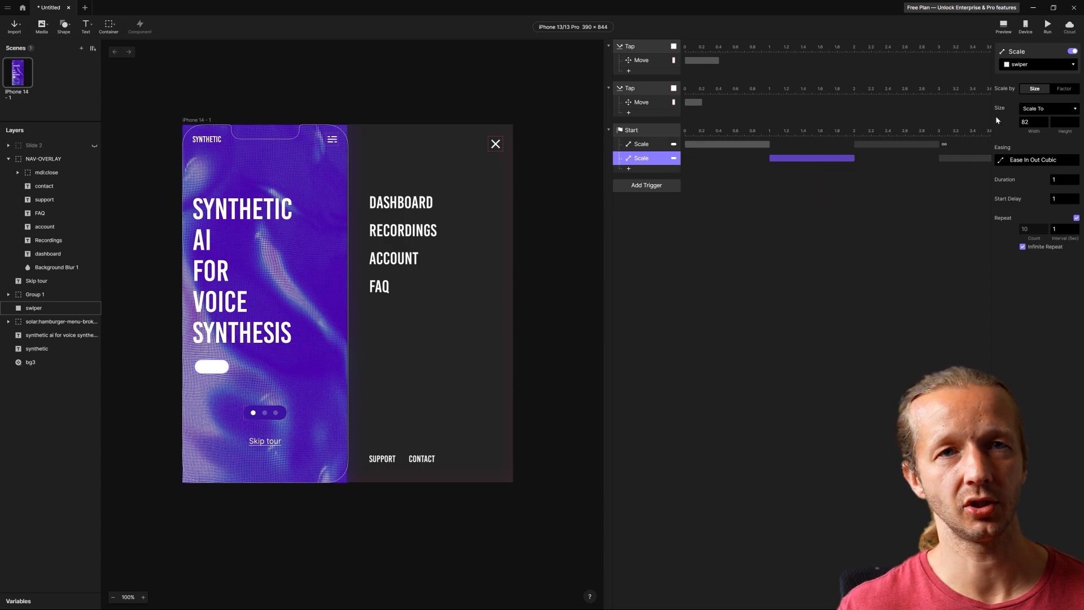
Step: Preview the prototype to check the looping swiper animation and the opening and closing of the navigation overlay
left_click(1011, 28)
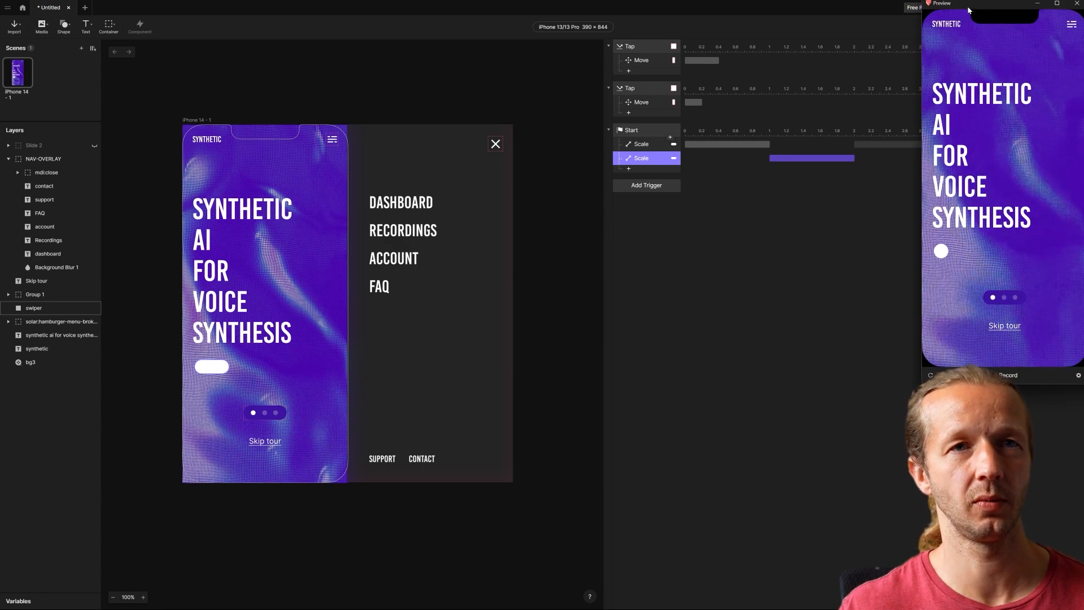
left_click_drag(972, 7, 727, 40)
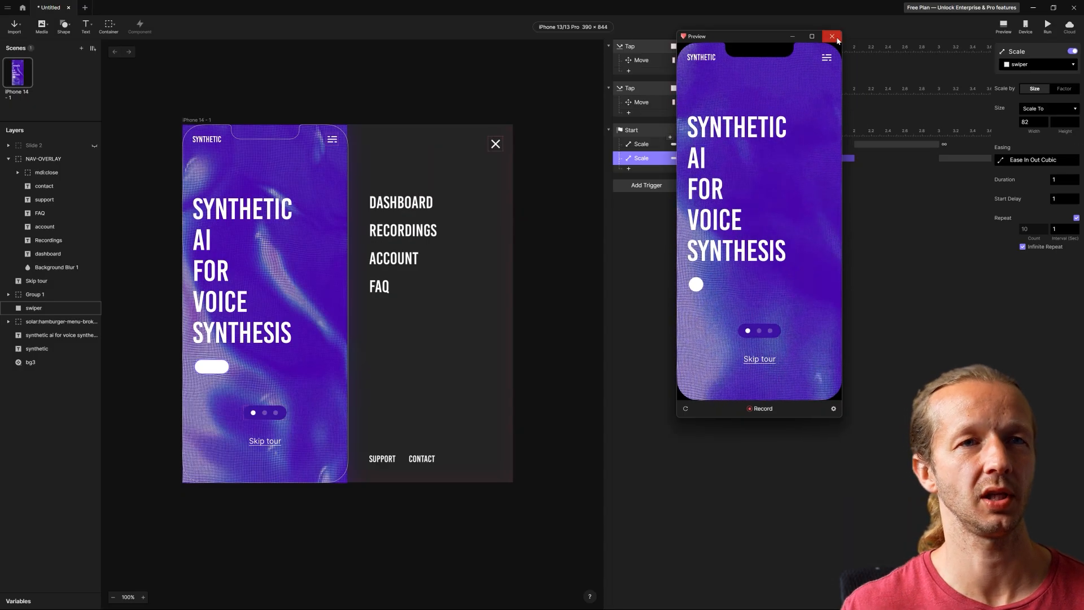
left_click(827, 57)
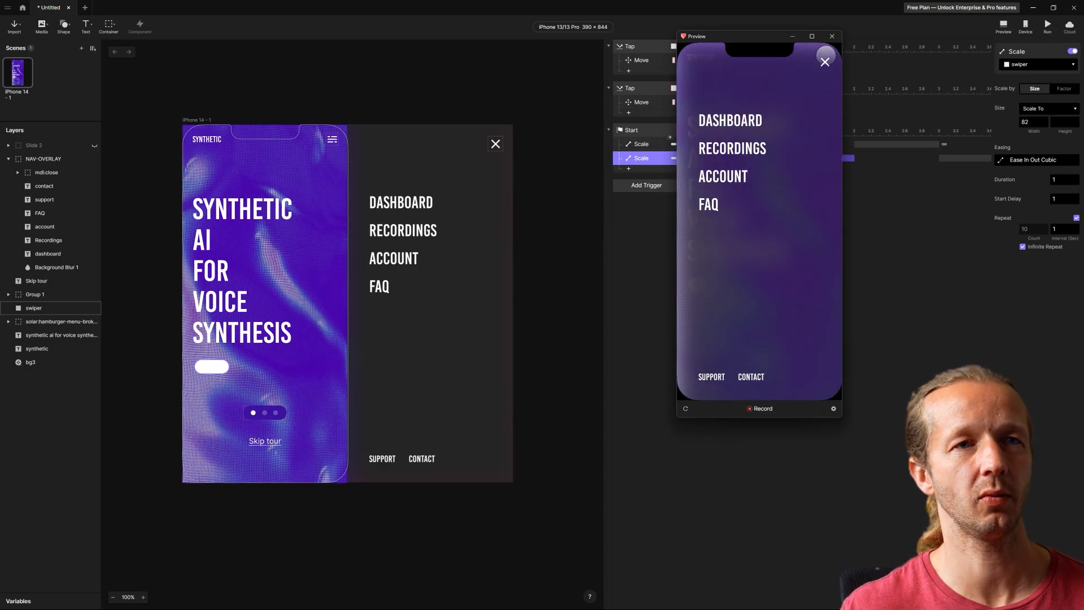
left_click(825, 62)
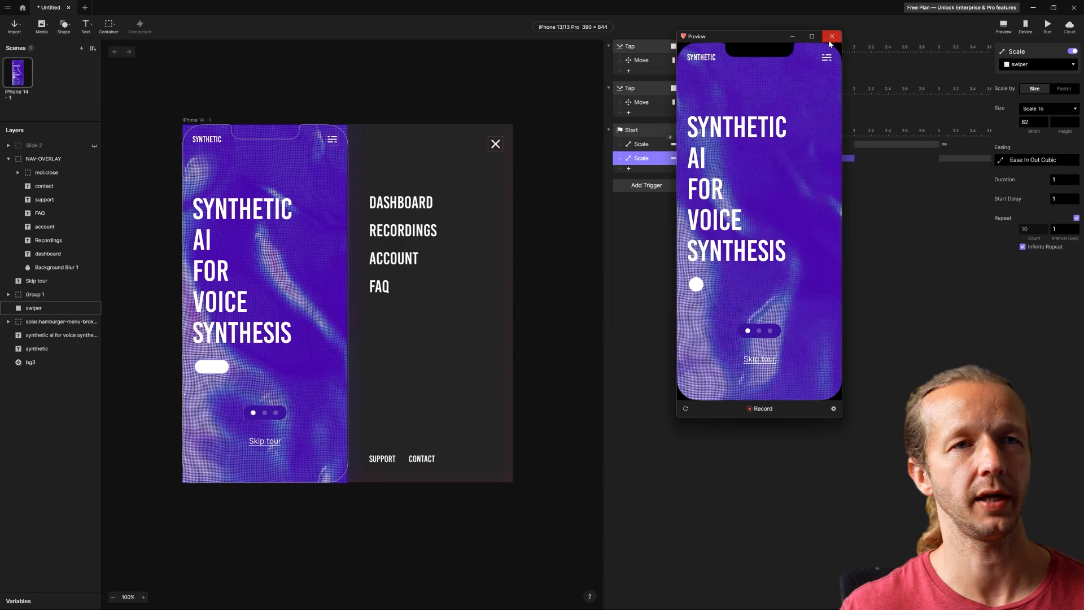
left_click(831, 36)
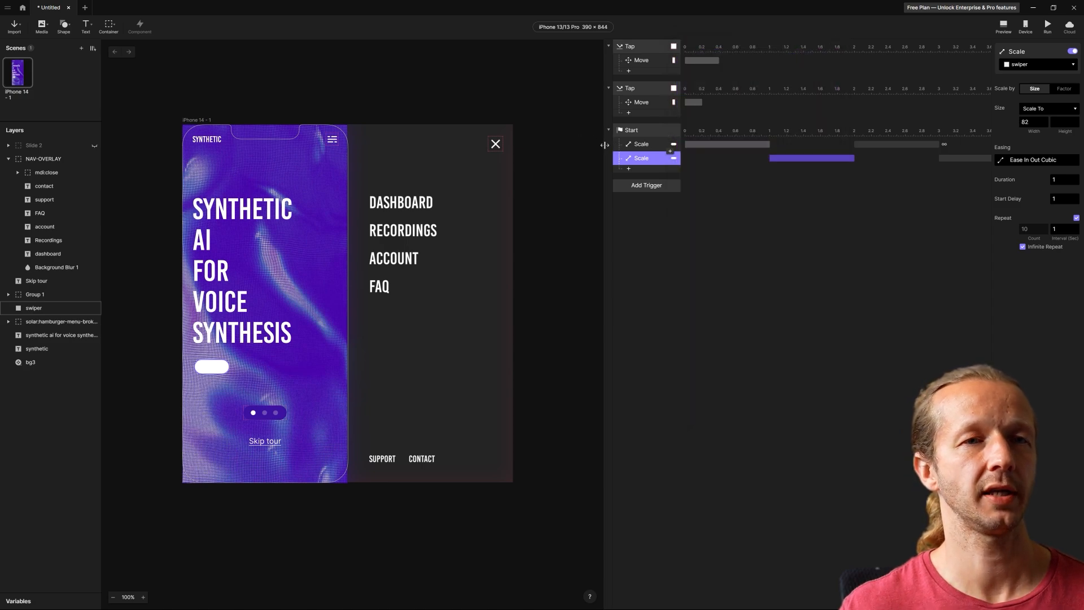
Step: Draw a scroll container about 391 wide and 500 high across the phone screen, enclosing the headline and swiper pill
left_click_drag(605, 145, 838, 145)
left_click(675, 186)
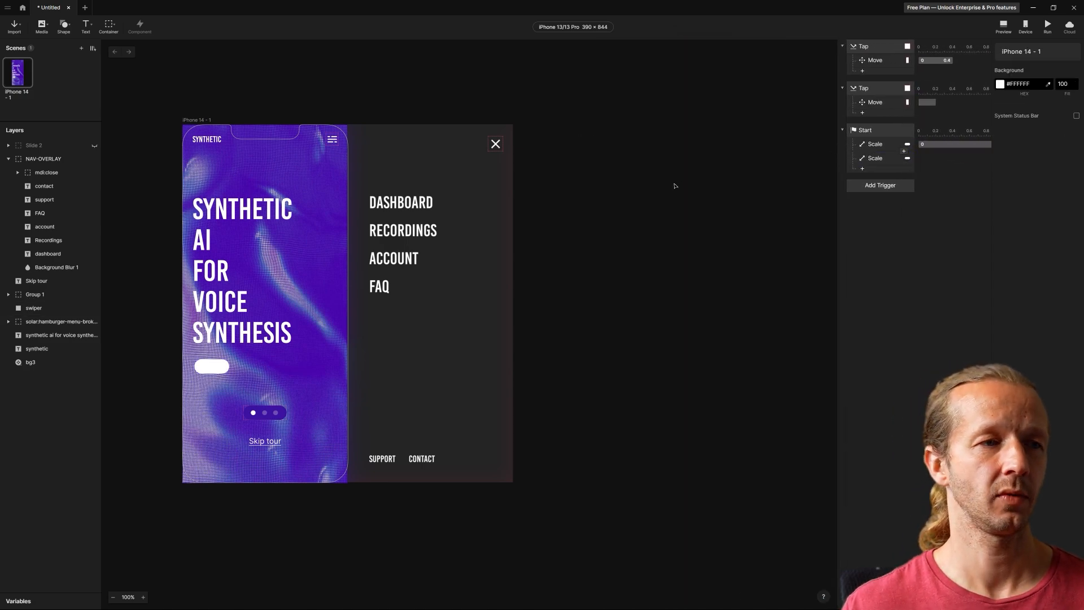
scroll(603, 237, "left", 5)
scroll(680, 212, "down", 1)
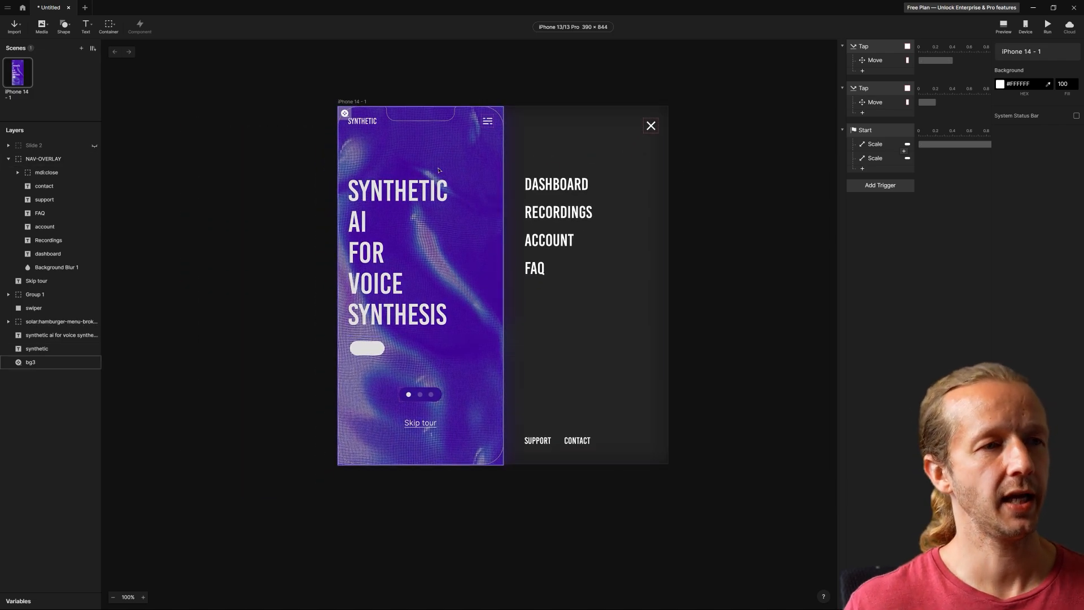
left_click(389, 202)
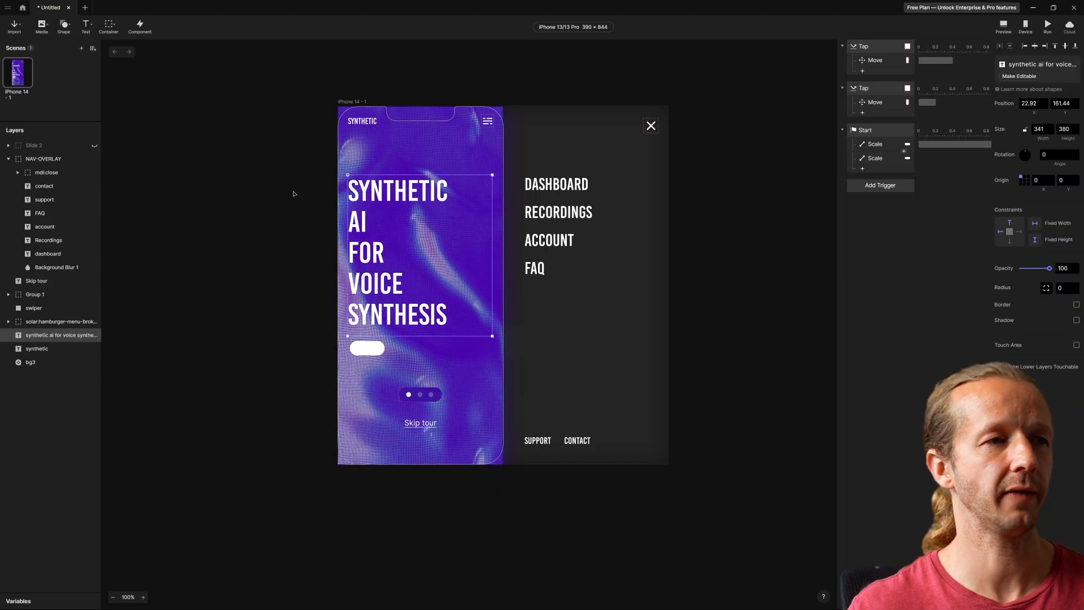
left_click(293, 194)
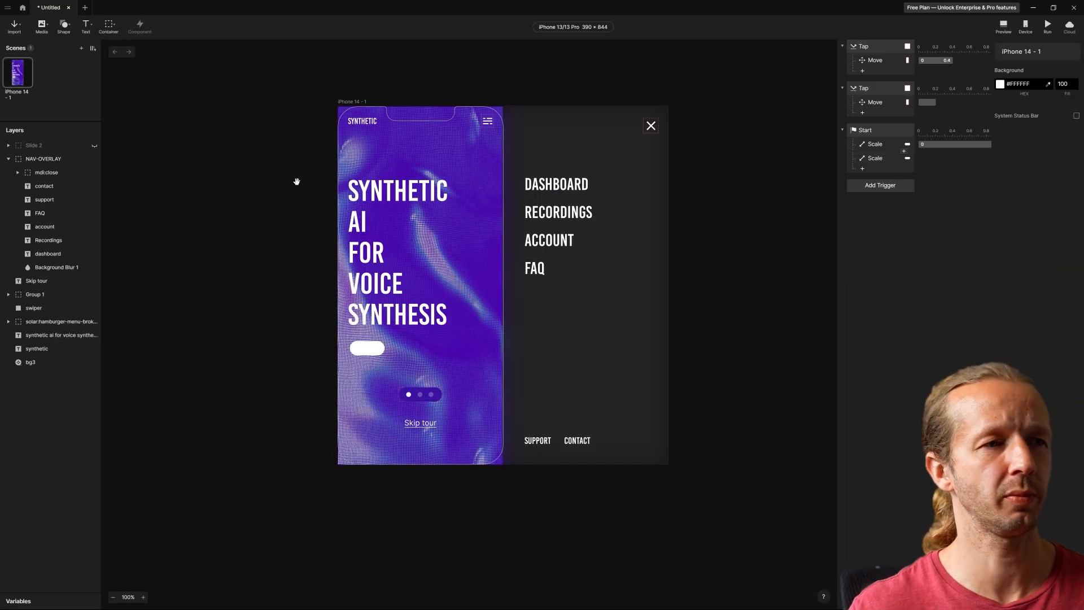
left_click_drag(295, 179, 346, 180)
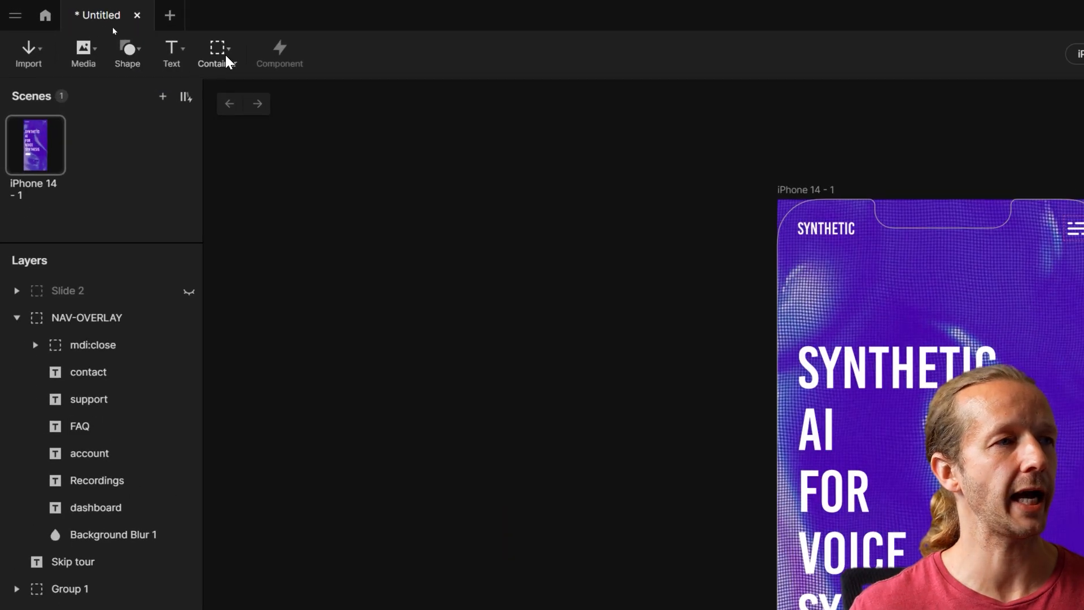
left_click(113, 26)
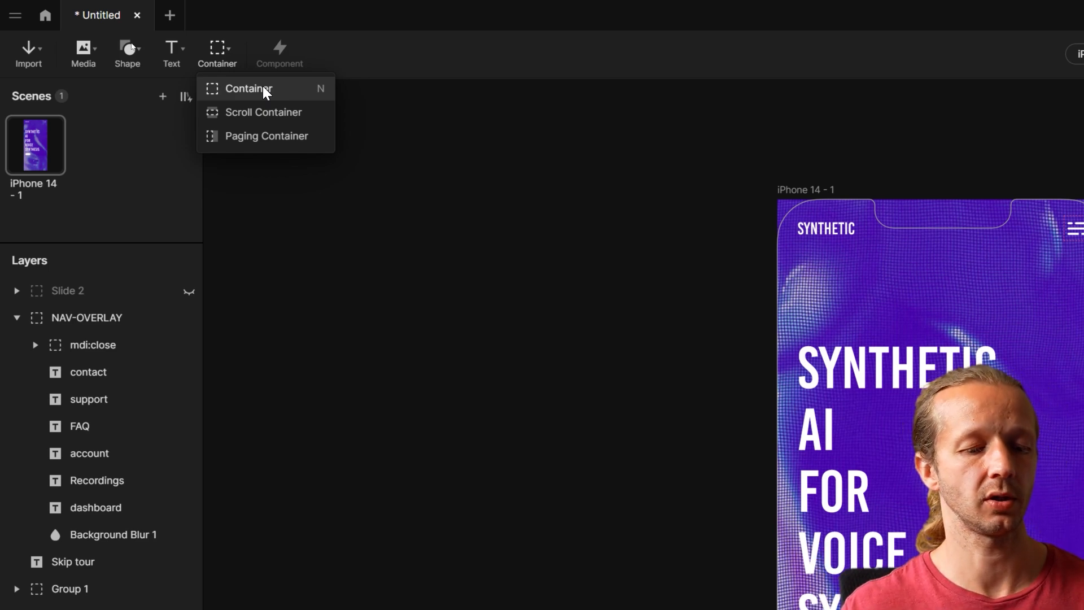
left_click(263, 116)
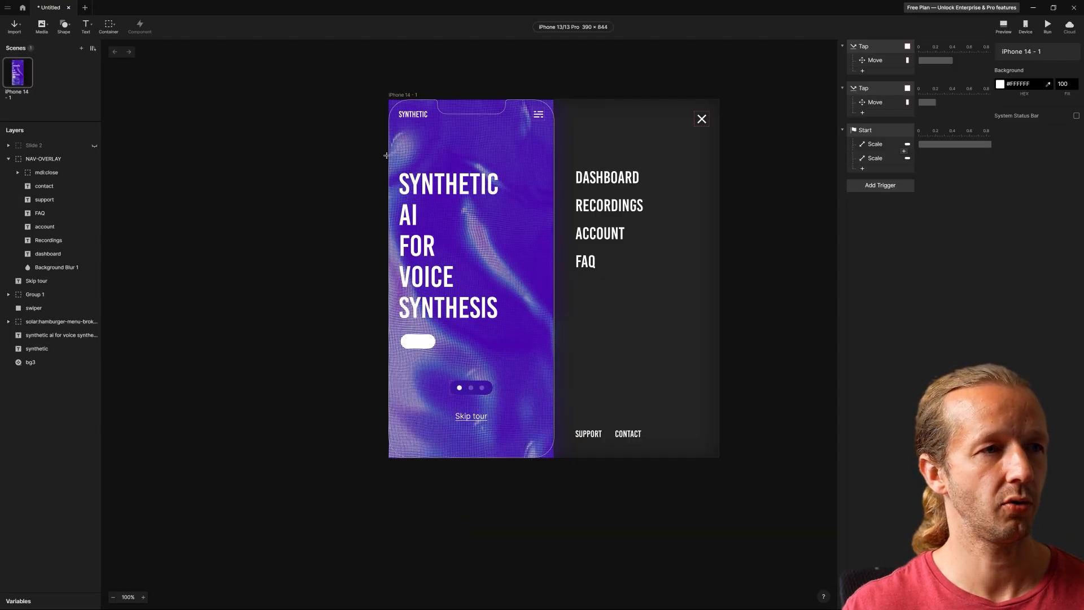
left_click_drag(388, 157, 554, 368)
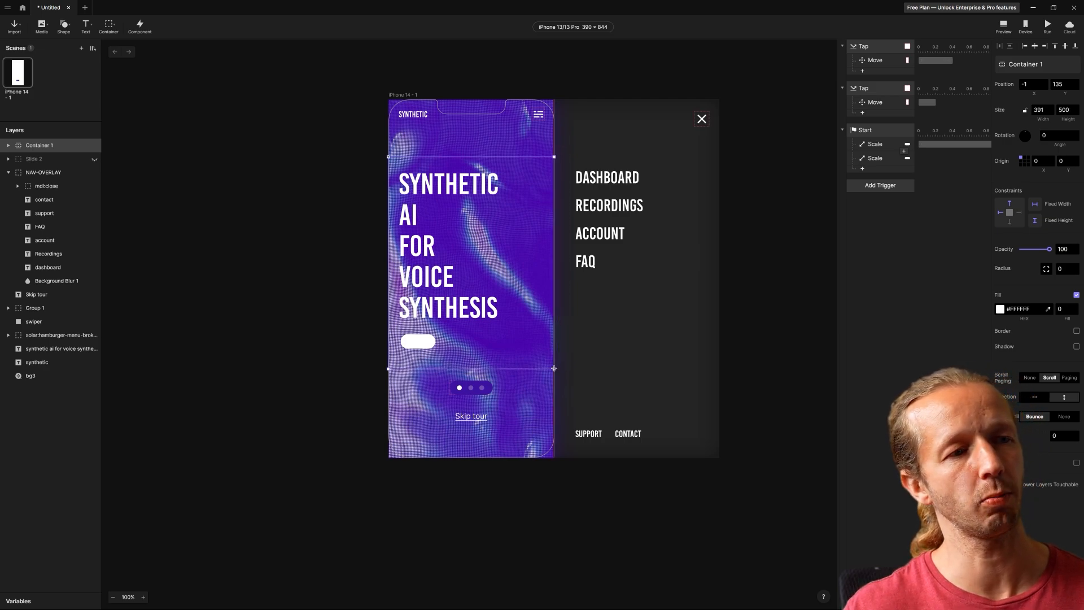
Step: Rename the scroll container layer Scroll and lock it
double_click(35, 146)
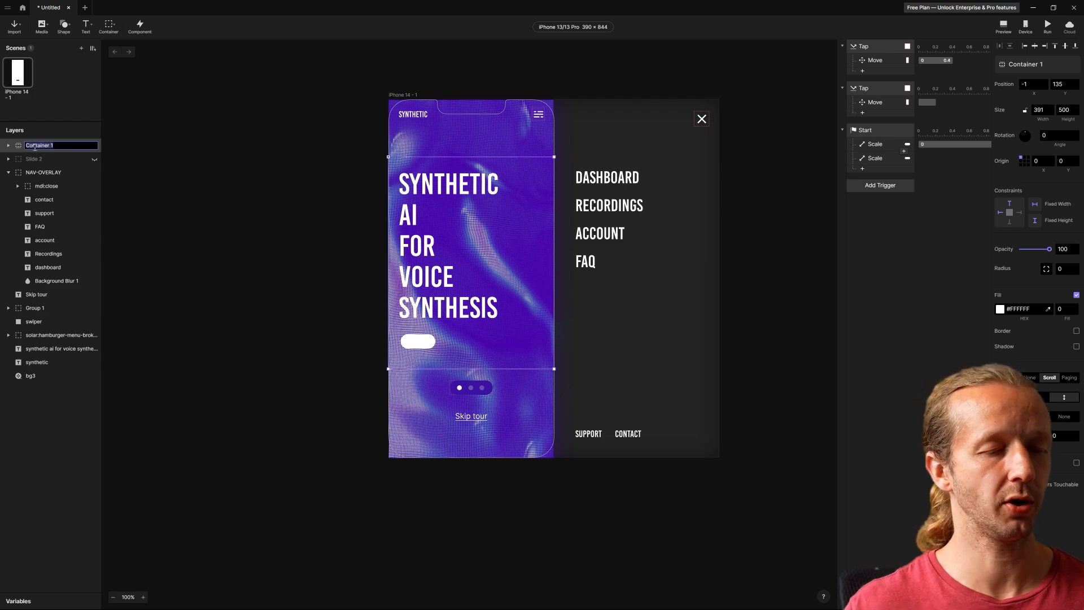
type("Scroll")
key("Return")
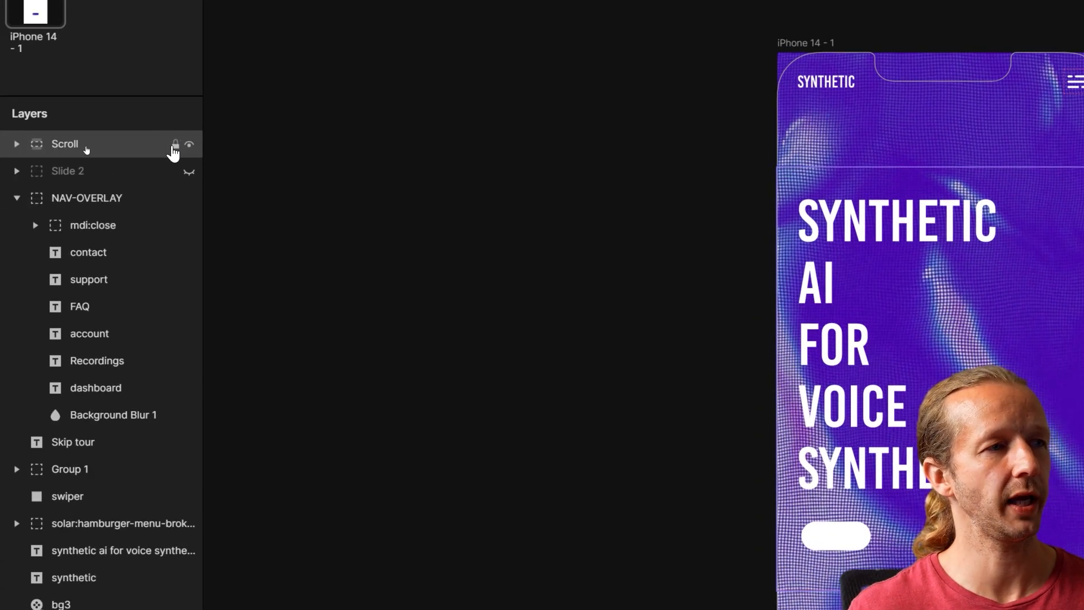
left_click(174, 145)
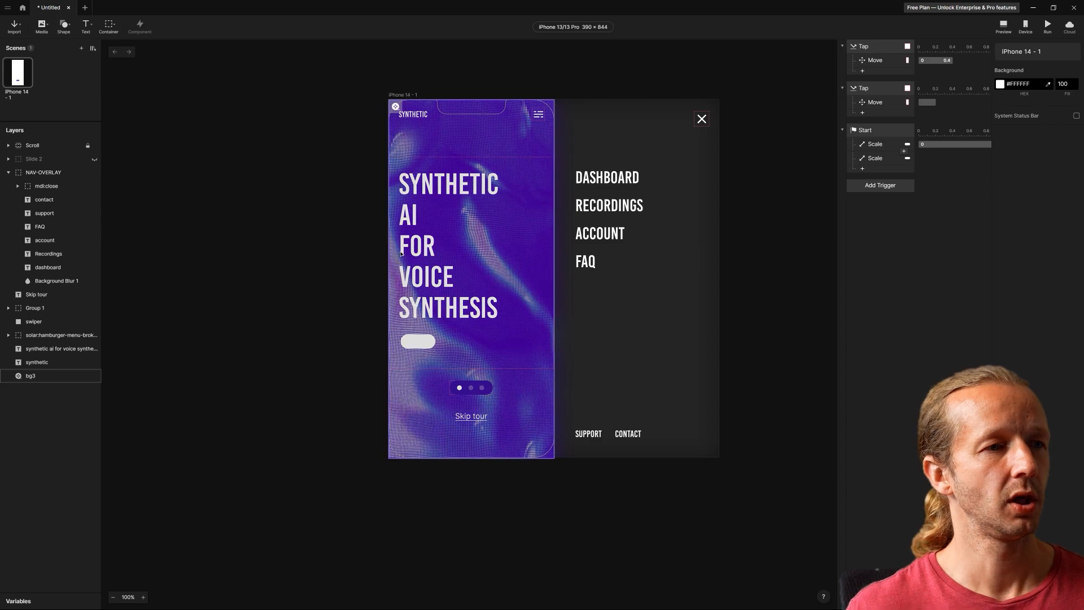
left_click(835, 351)
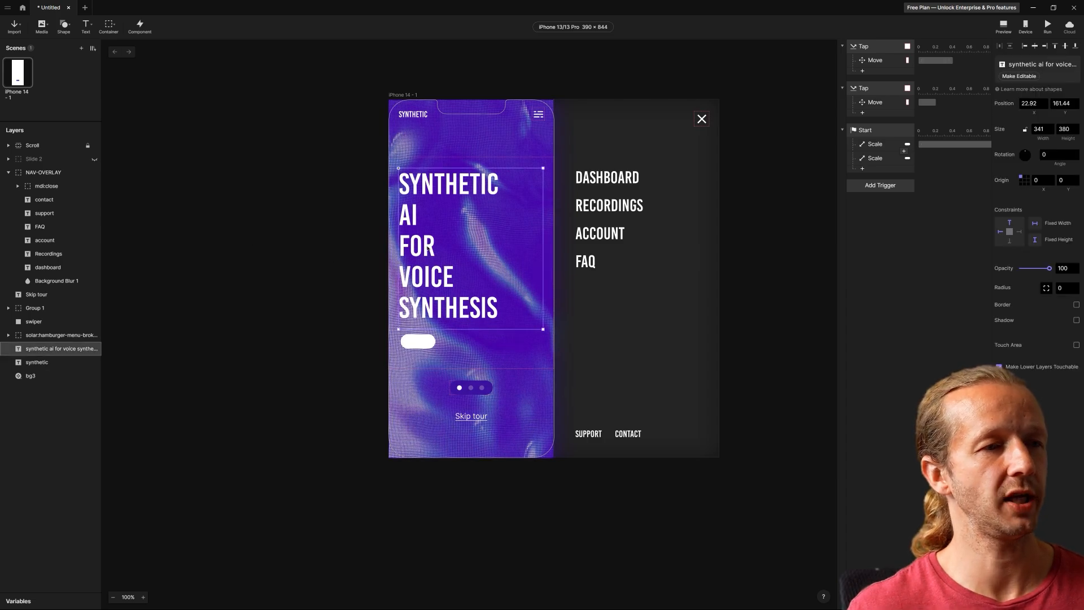
left_click(420, 346, "shift")
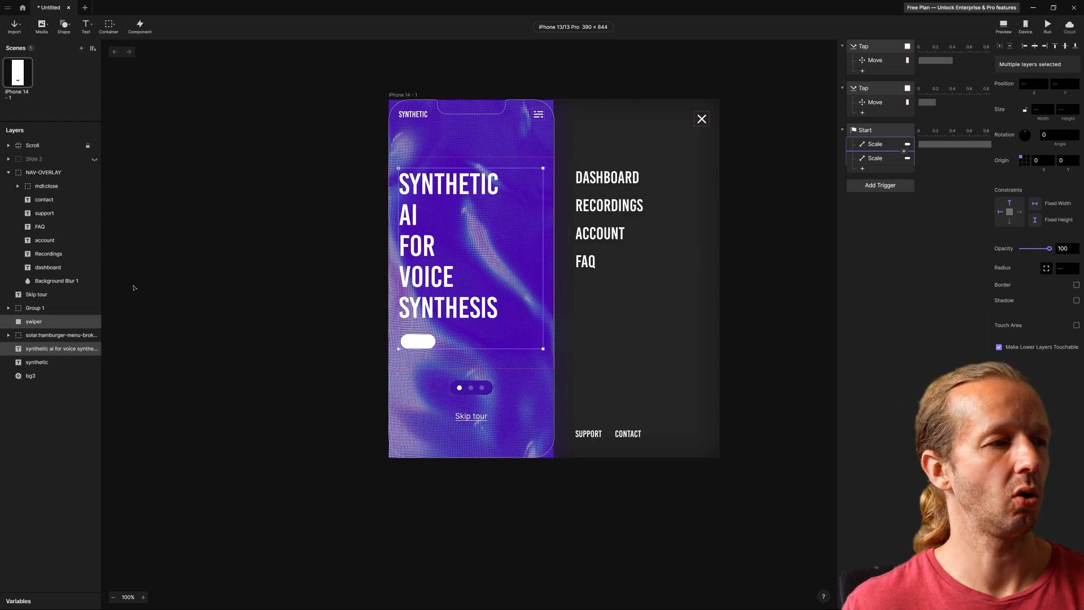
left_click(36, 323)
left_click(47, 394)
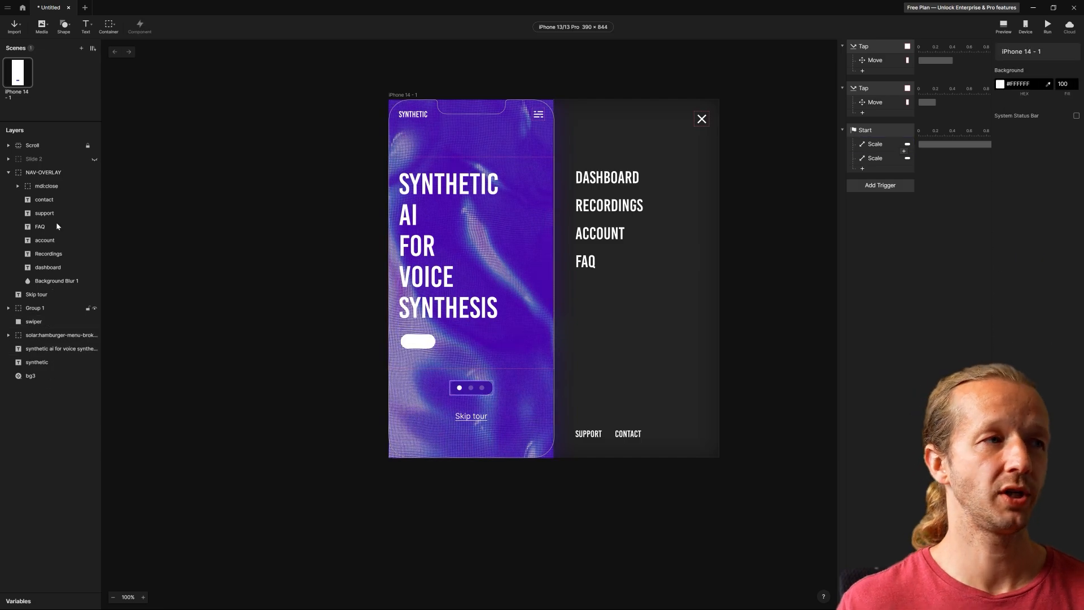
Step: Draw a plain container 390 wide and 500 high at Y 135, covering the headline and swiper pill
left_click(115, 28)
left_click(124, 44)
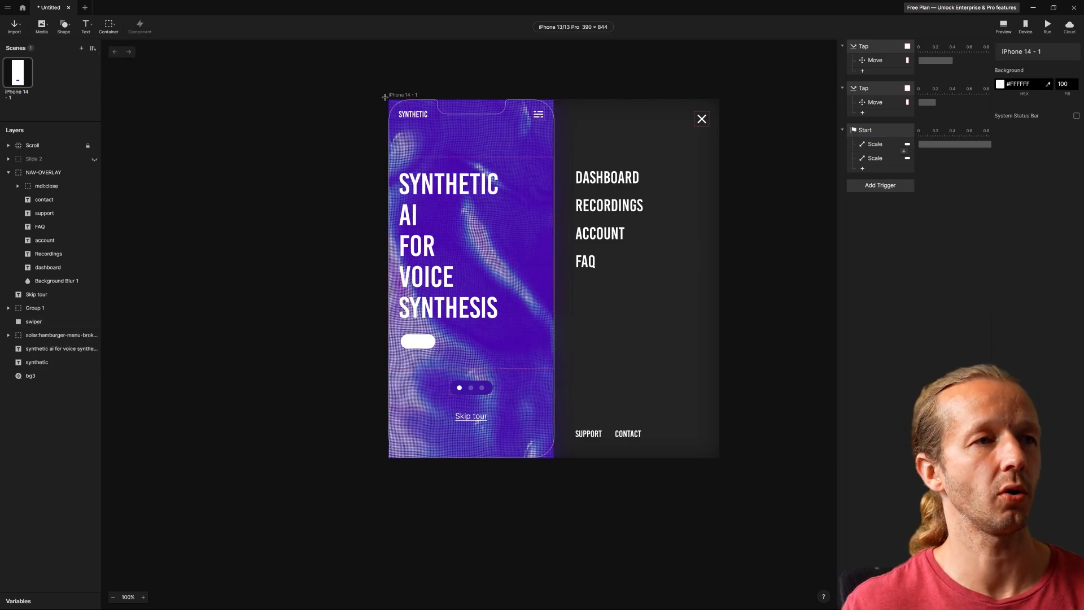
mouse_move(388, 156)
left_mouse_down()
mouse_move(535, 305)
mouse_move(553, 368)
left_mouse_up()
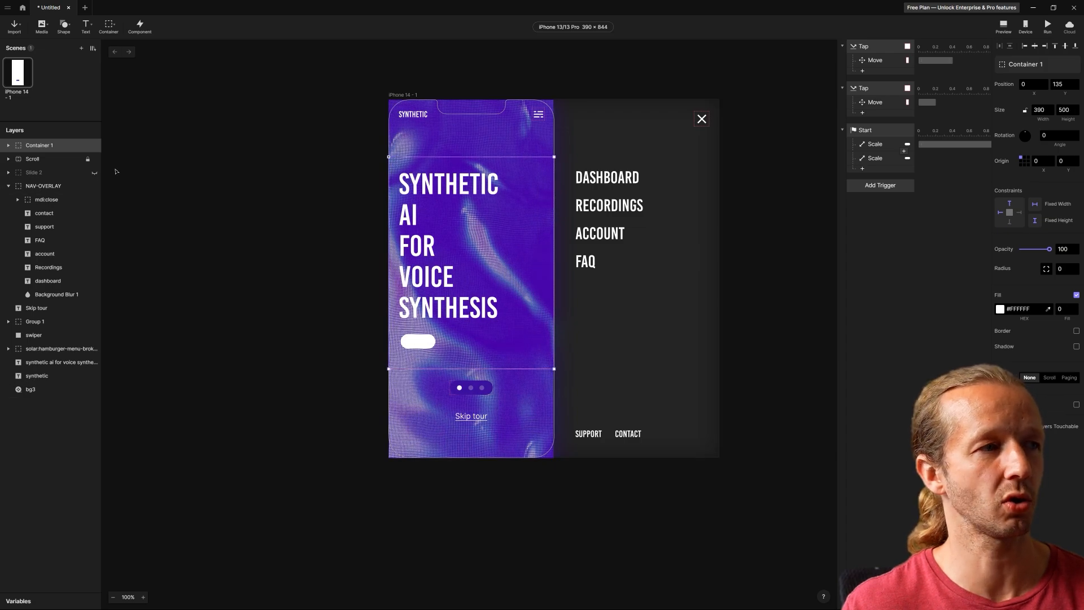
Step: Rename the new plain container Page 1 and lock it
double_click(34, 146)
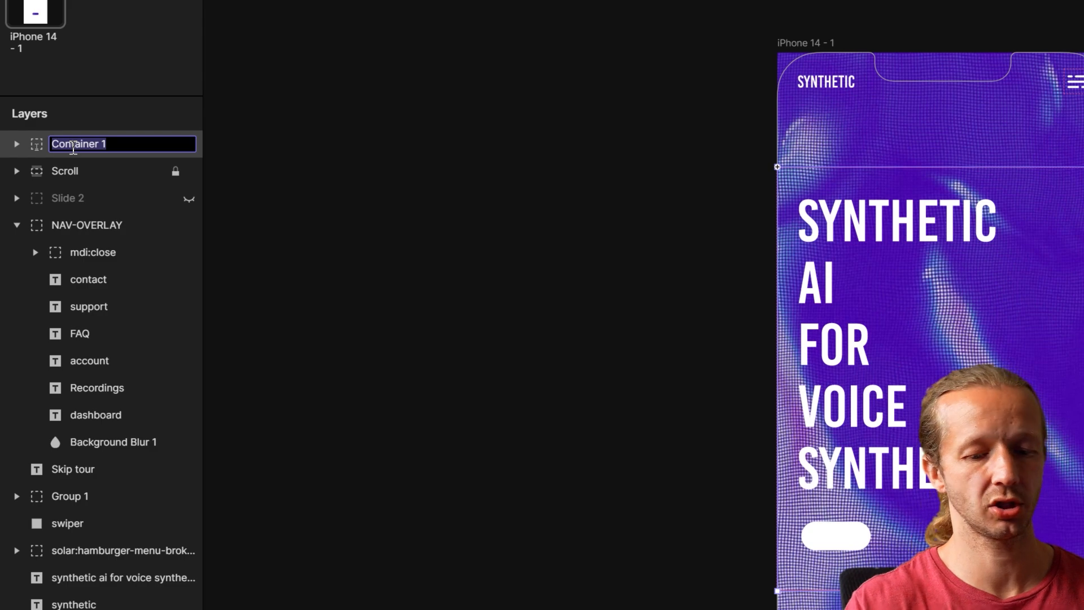
type("Page 1")
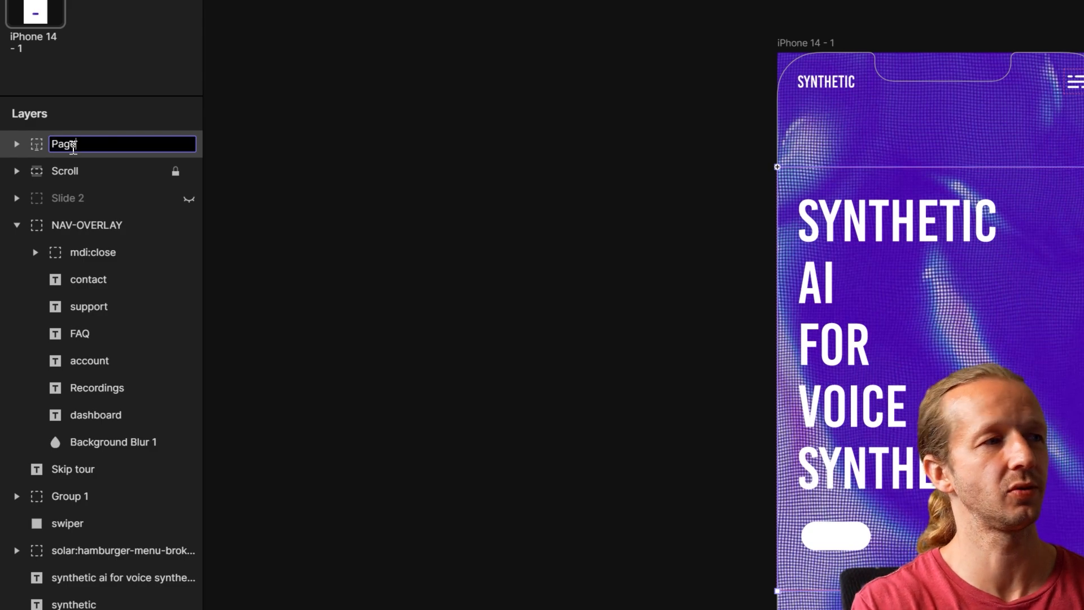
key("Return")
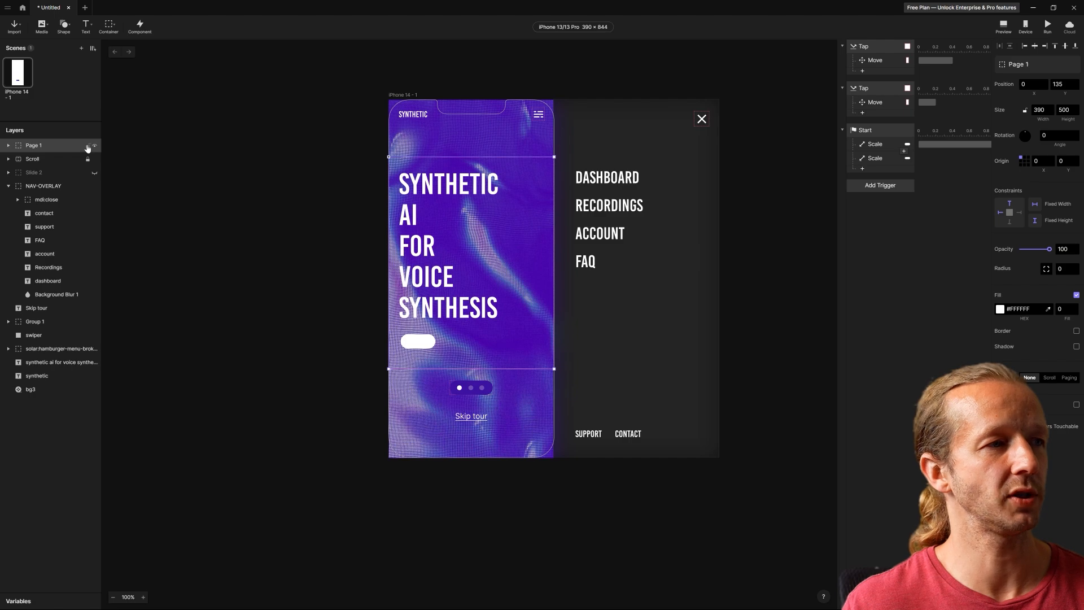
left_click(88, 146)
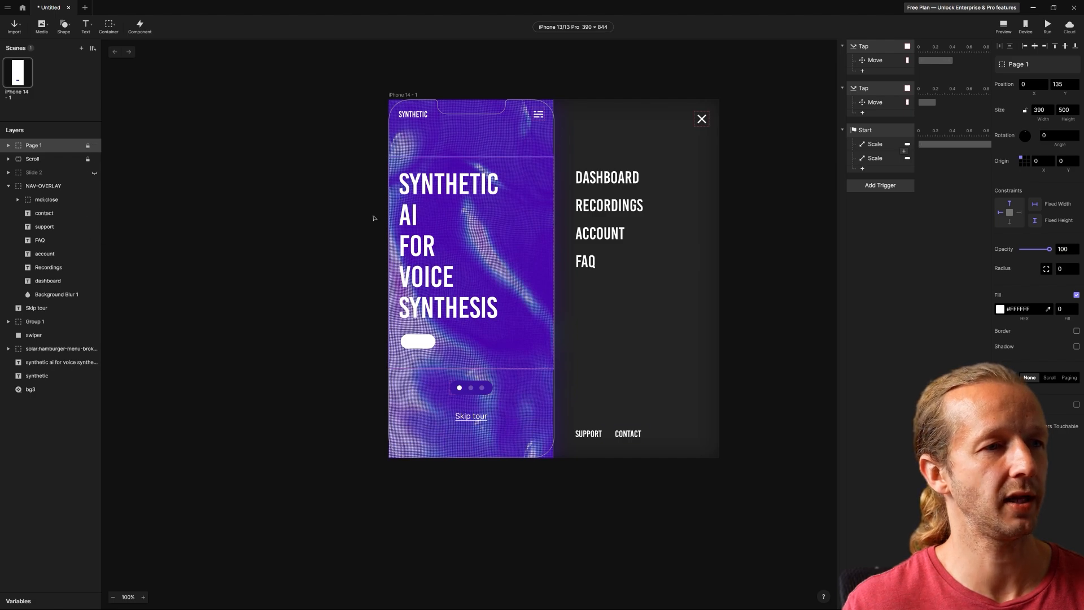
Step: Move the headline text and swiper layers into the Page 1 container
left_click(56, 362)
left_click(59, 335, "shift")
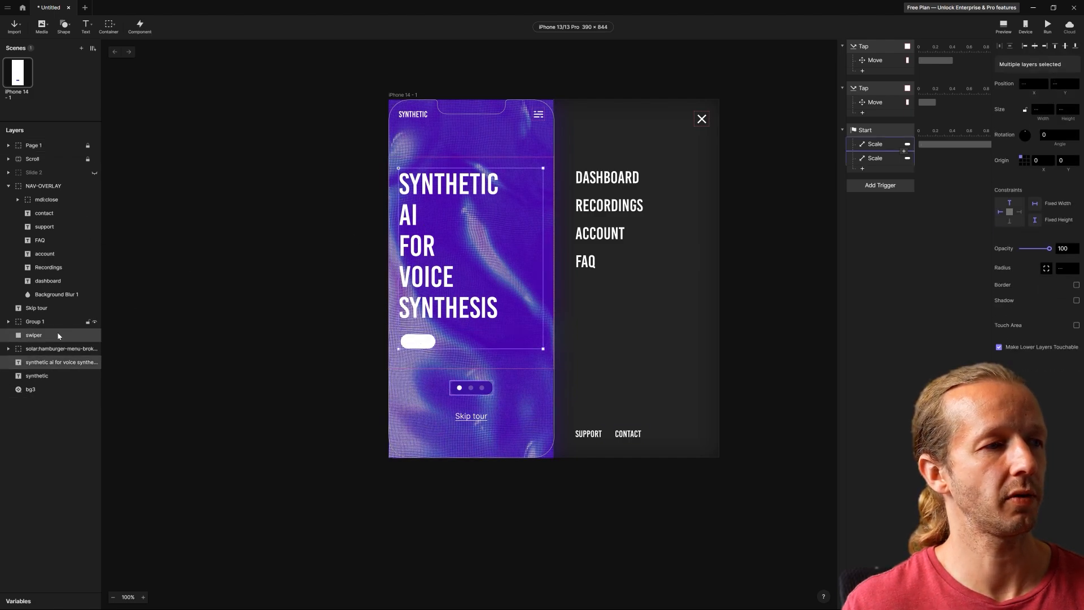
left_click_drag(59, 335, 7, 145)
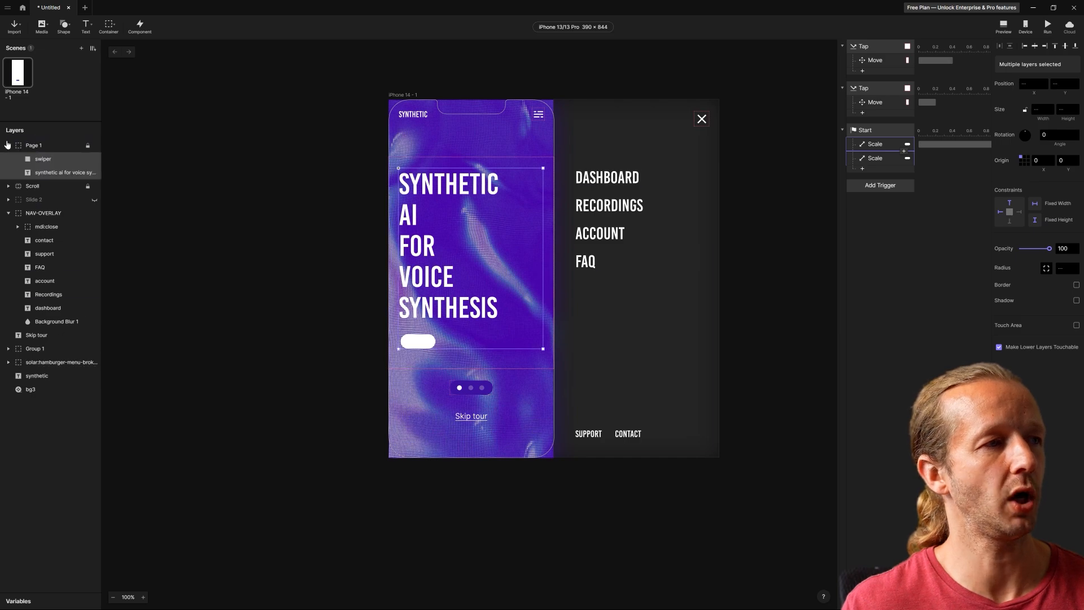
Step: Nest Page 1 inside the Scroll container and unlock both containers
left_click(10, 147)
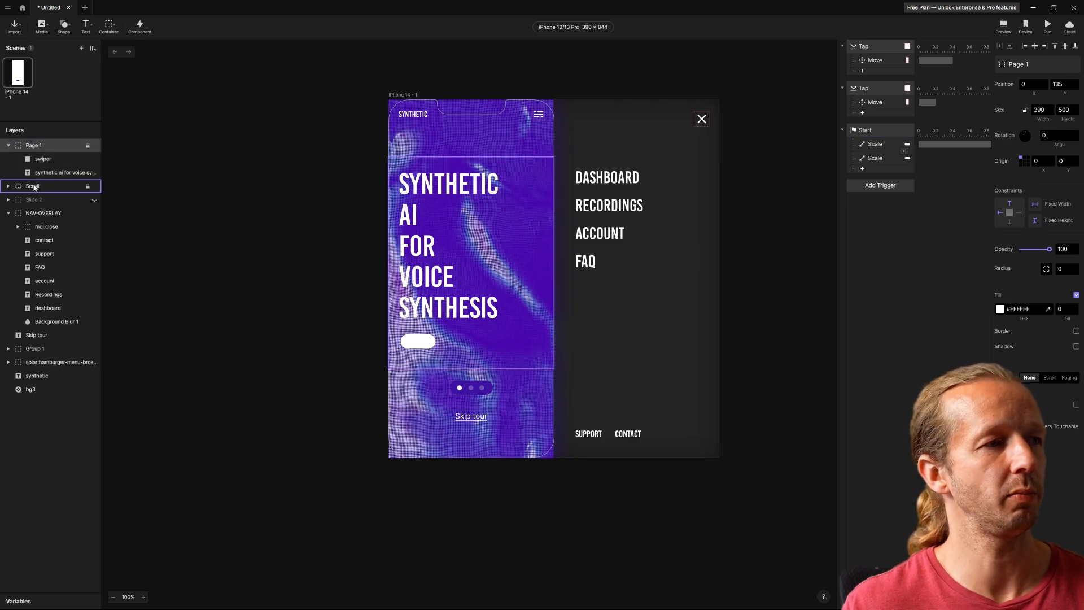
left_click_drag(34, 188, 34, 187)
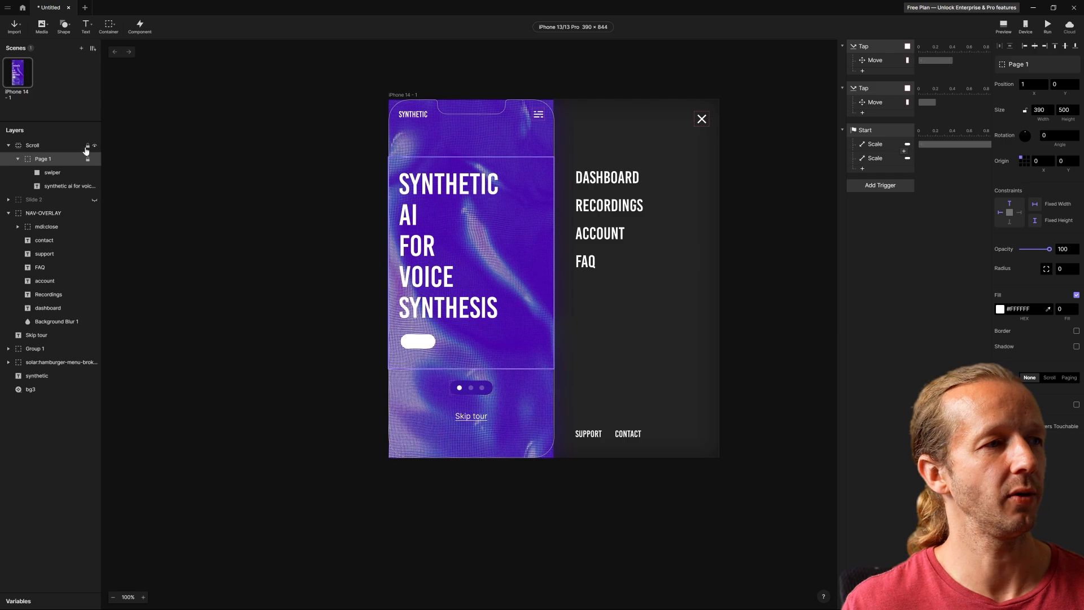
left_click(272, 194)
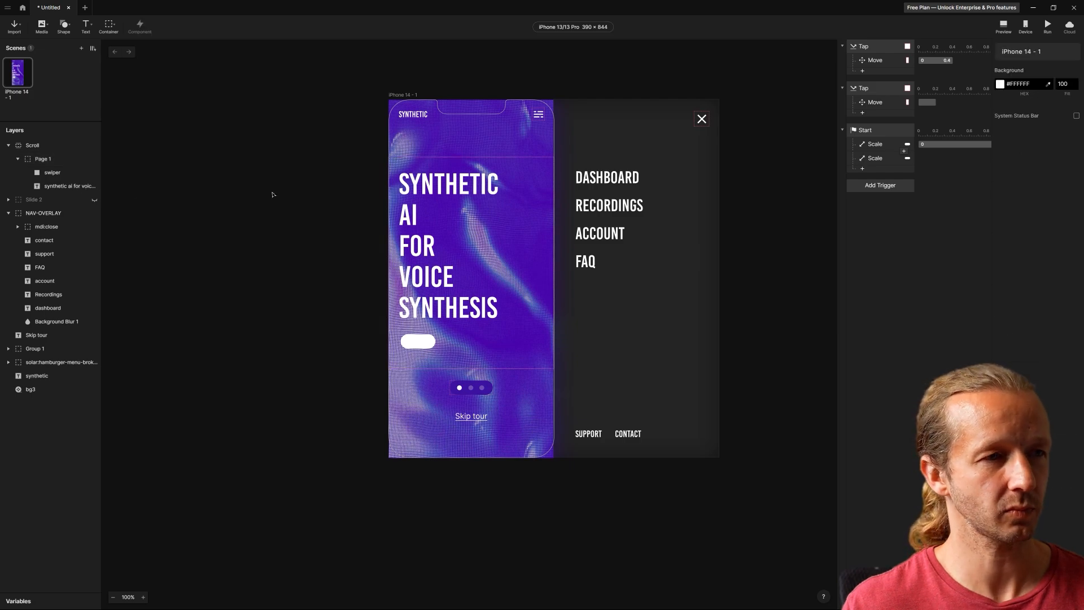
Step: Preview the prototype with the nested page content and close the preview
left_click(1003, 26)
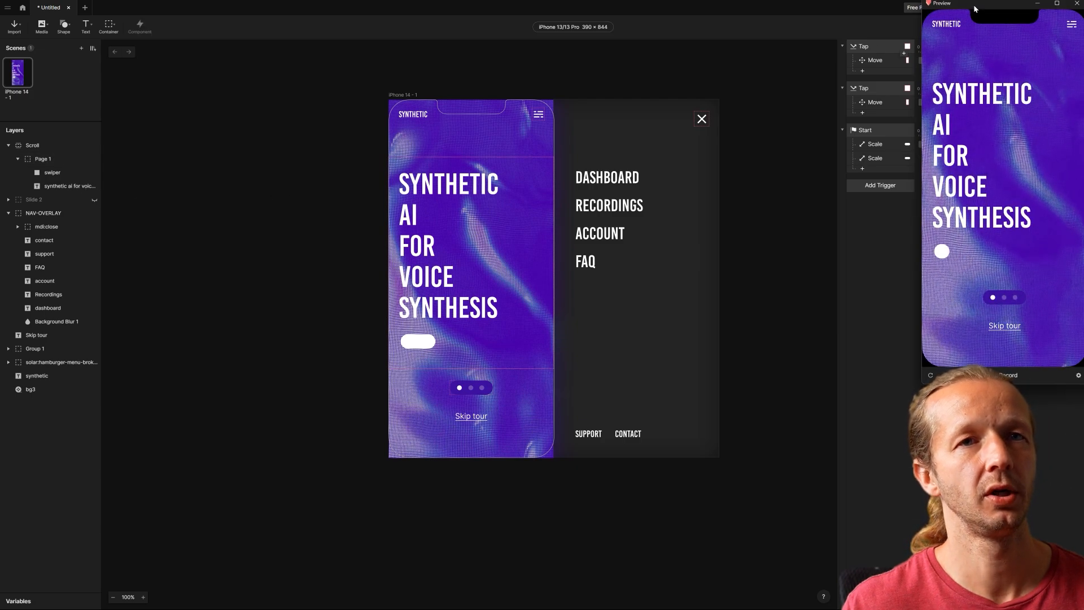
left_click_drag(976, 9, 649, 88)
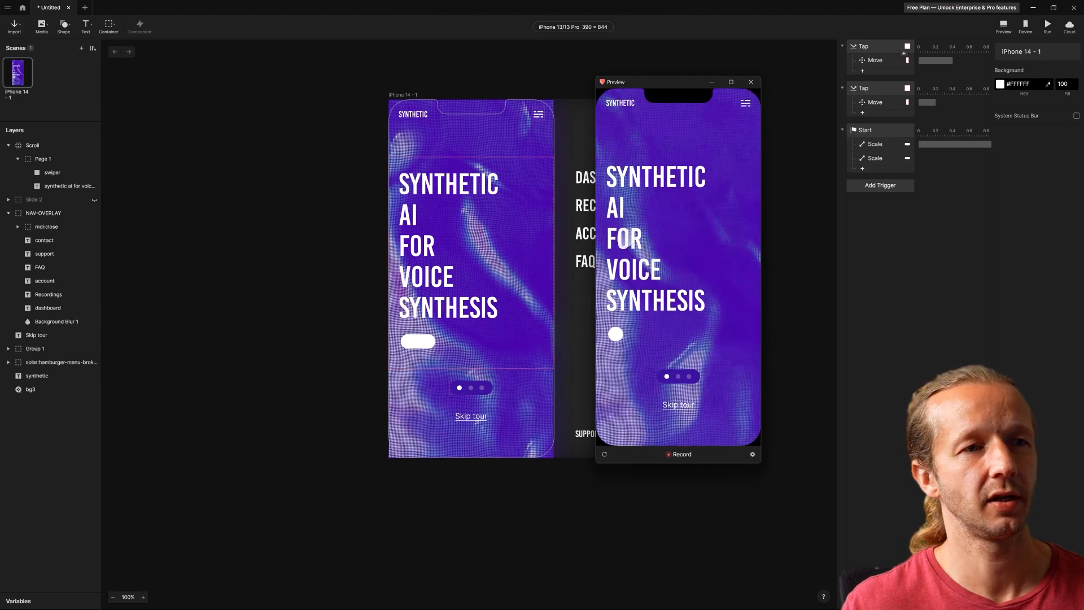
left_click(755, 82)
Step: Switch the Scroll container's behaviour to Paging in the horizontal direction
left_click(32, 147)
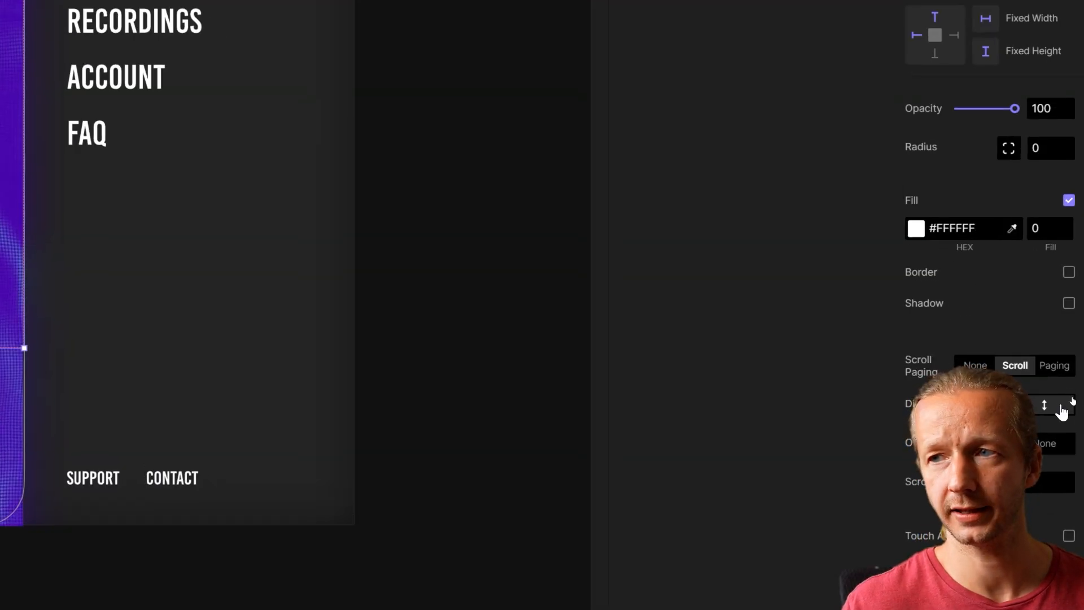
left_click(1055, 367)
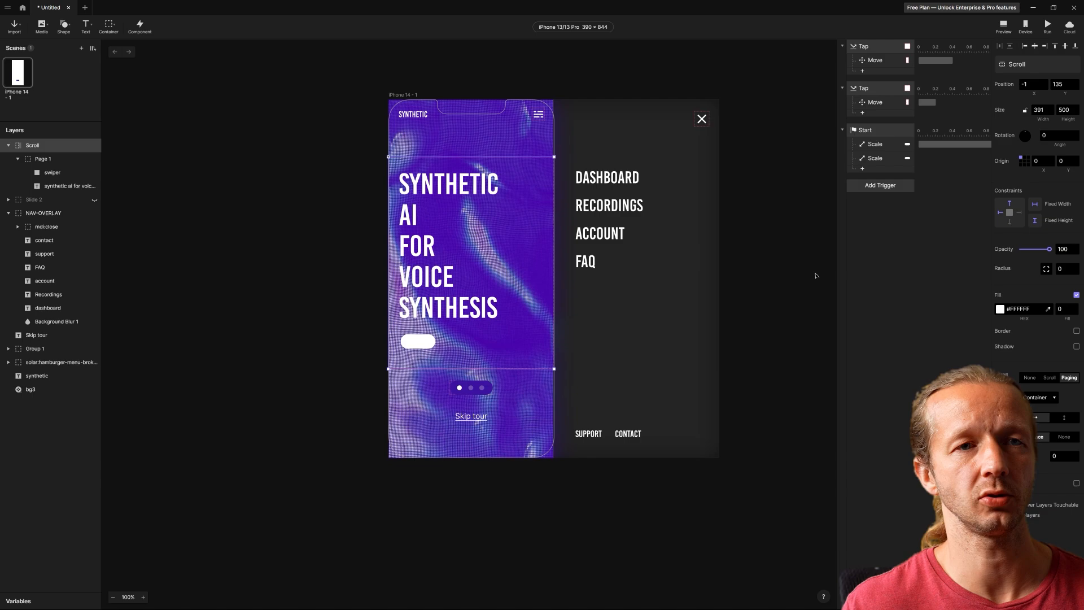
left_click(815, 275)
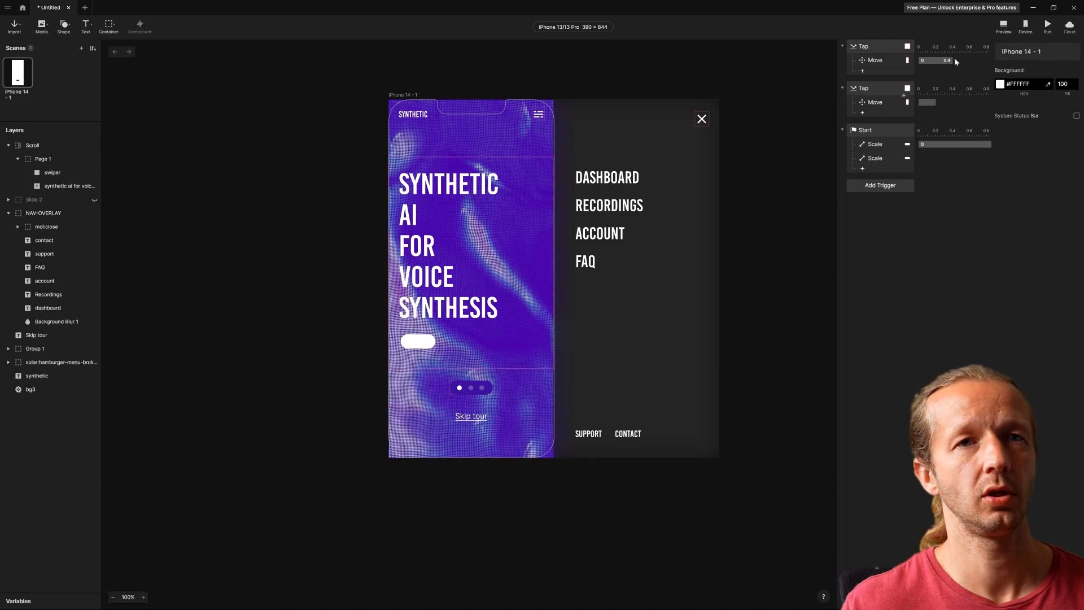
Step: Preview the prototype and swipe the page content horizontally to test the paging
left_click(1003, 28)
left_click_drag(960, 4, 610, 80)
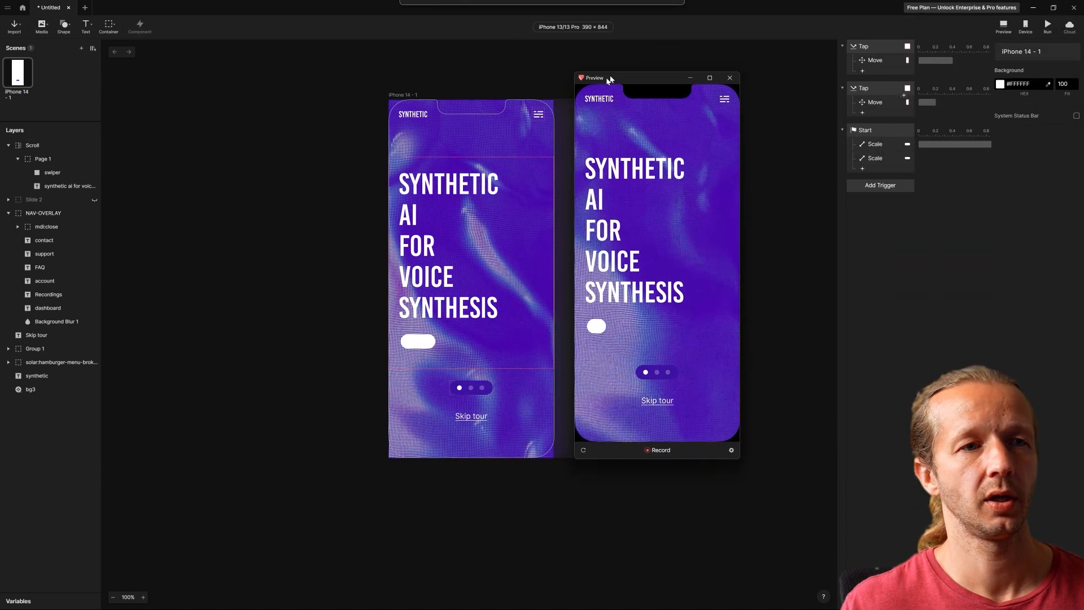
left_click_drag(673, 260, 548, 251)
left_click_drag(662, 239, 548, 239)
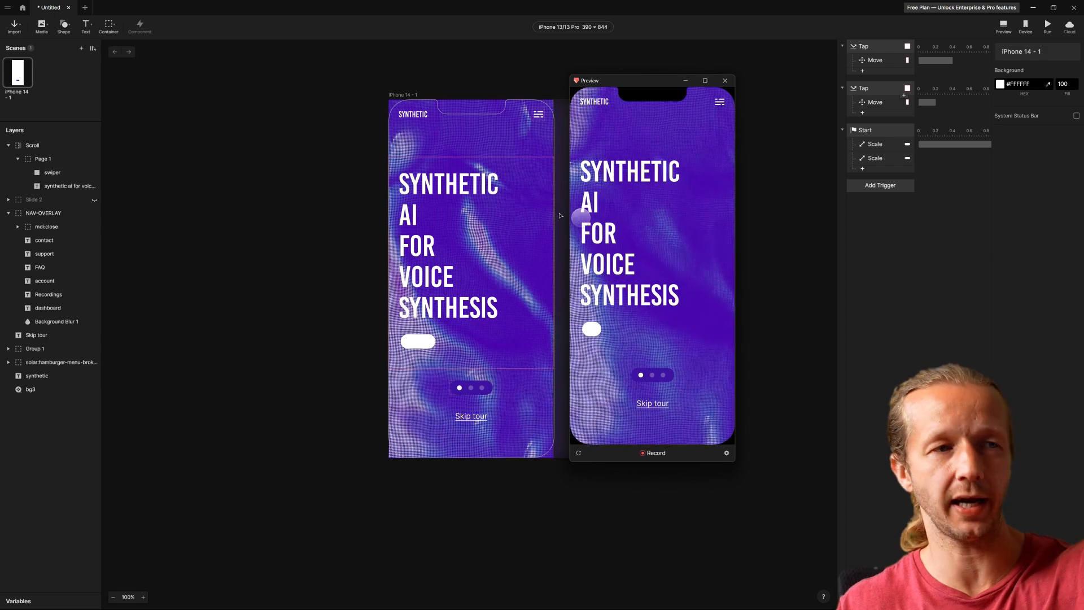
left_click_drag(619, 79, 702, 112)
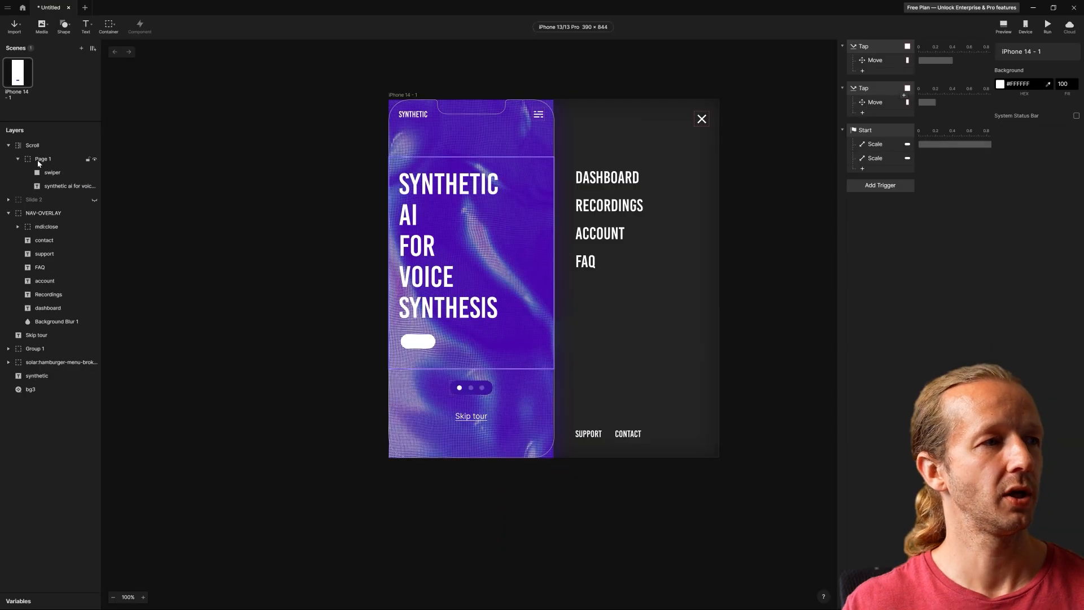
Step: Unhide the Slide 2 layer and widen the Scroll container to 781 so it spans a second page beside the phone screen
left_click(41, 160)
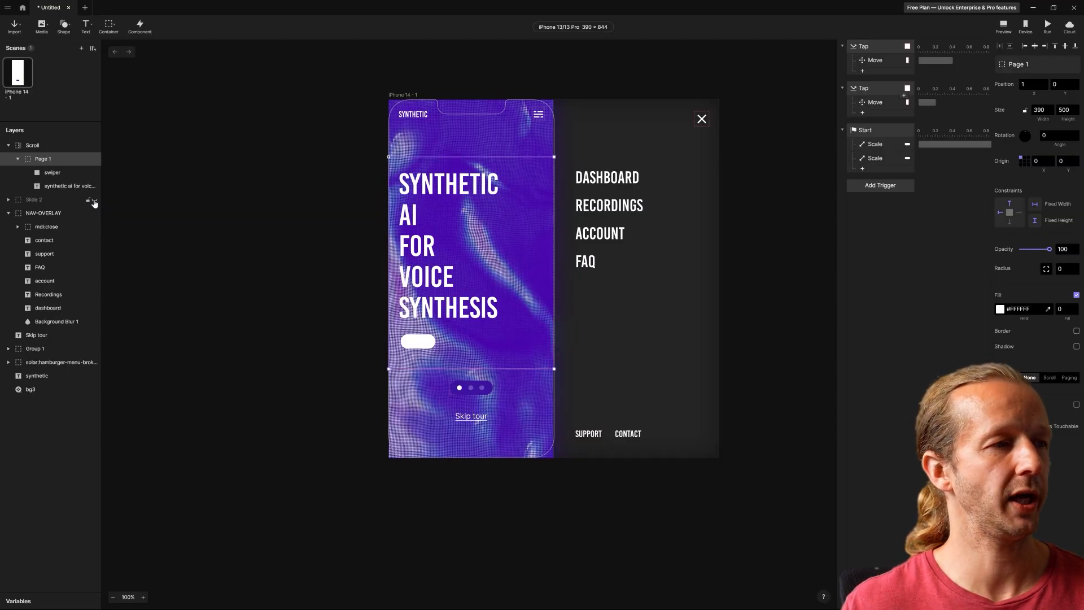
left_click(94, 202)
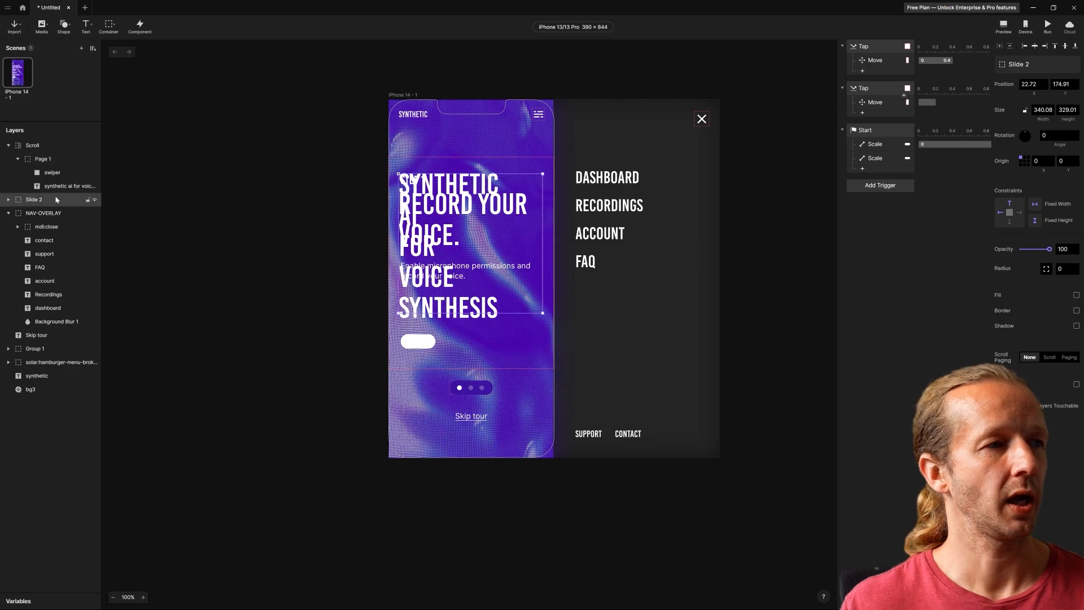
left_click(38, 146)
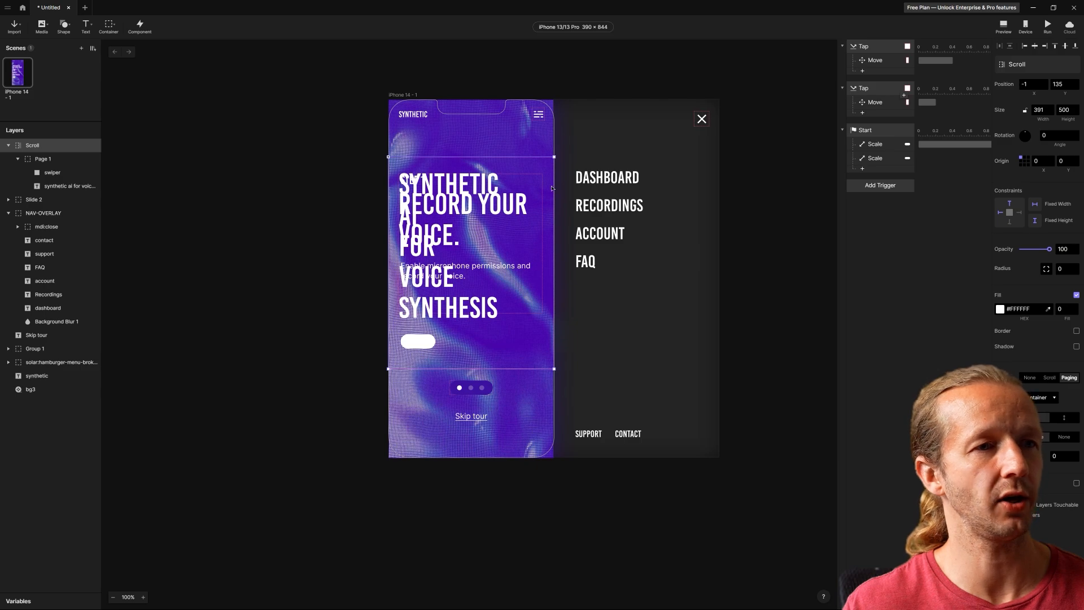
left_click_drag(556, 185, 722, 189)
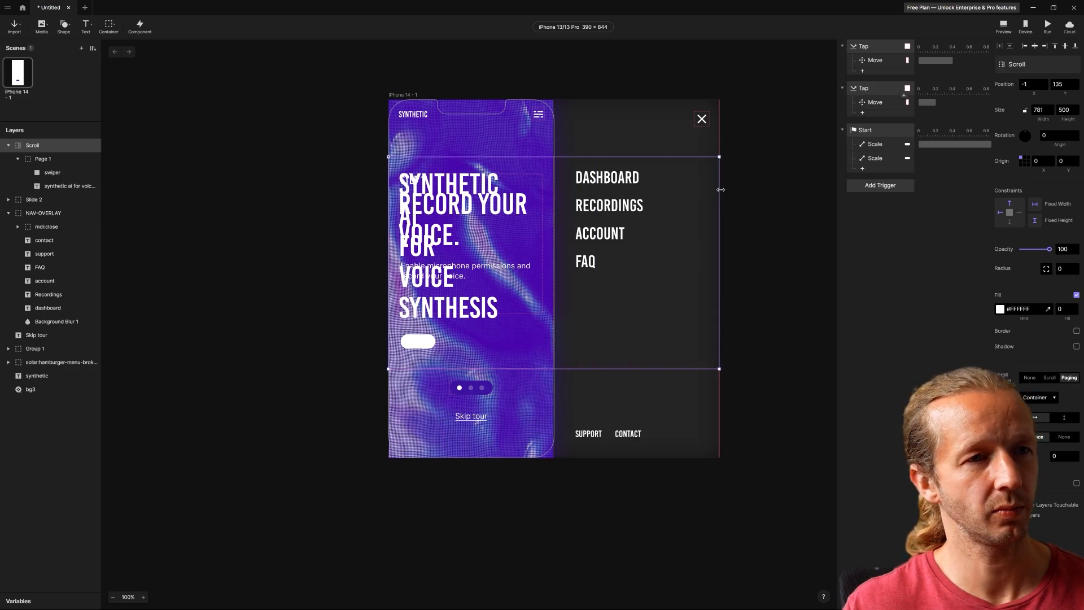
Step: Duplicate Page 1 and place the copy directly beside it at X 391, Y 0 within the Scroll container
left_click(44, 160)
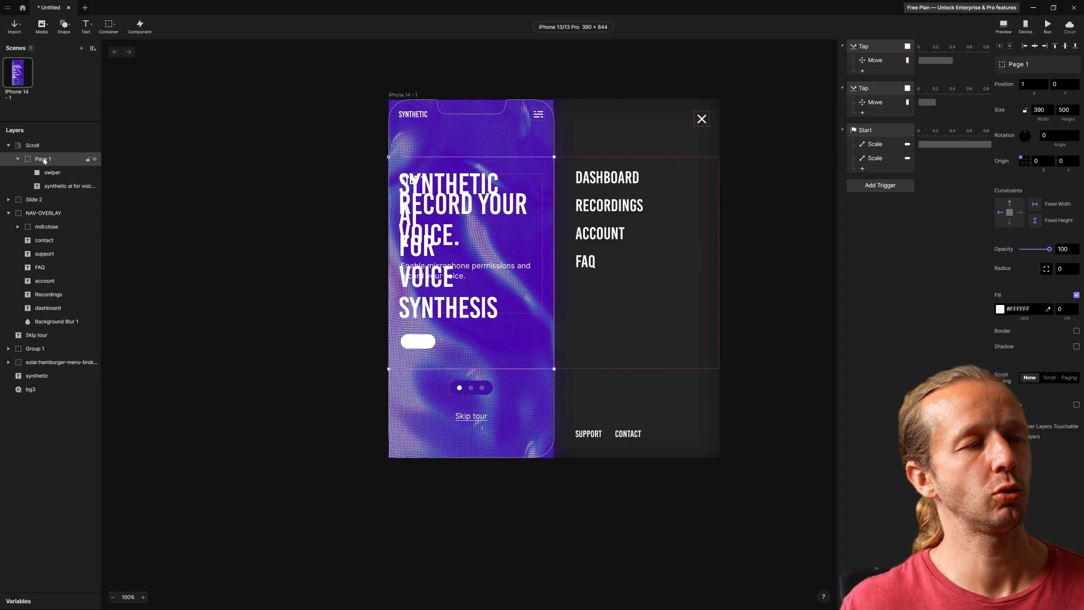
key("ctrl+d")
left_click_drag(457, 224, 620, 221)
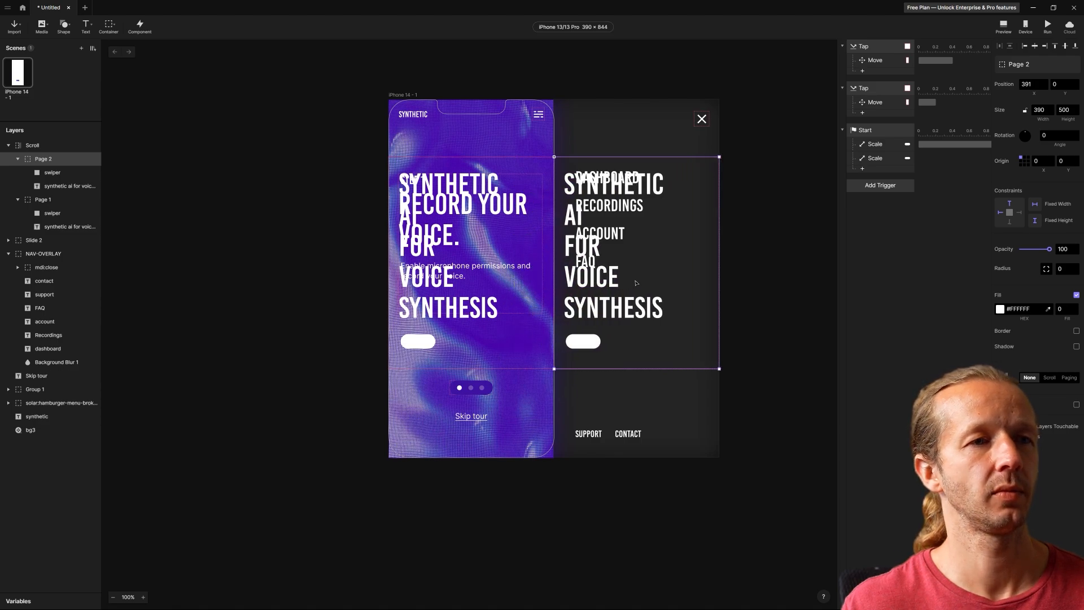
Step: Delete the duplicated swiper and headline text from the Page 2 container
left_click(47, 175)
key("Delete")
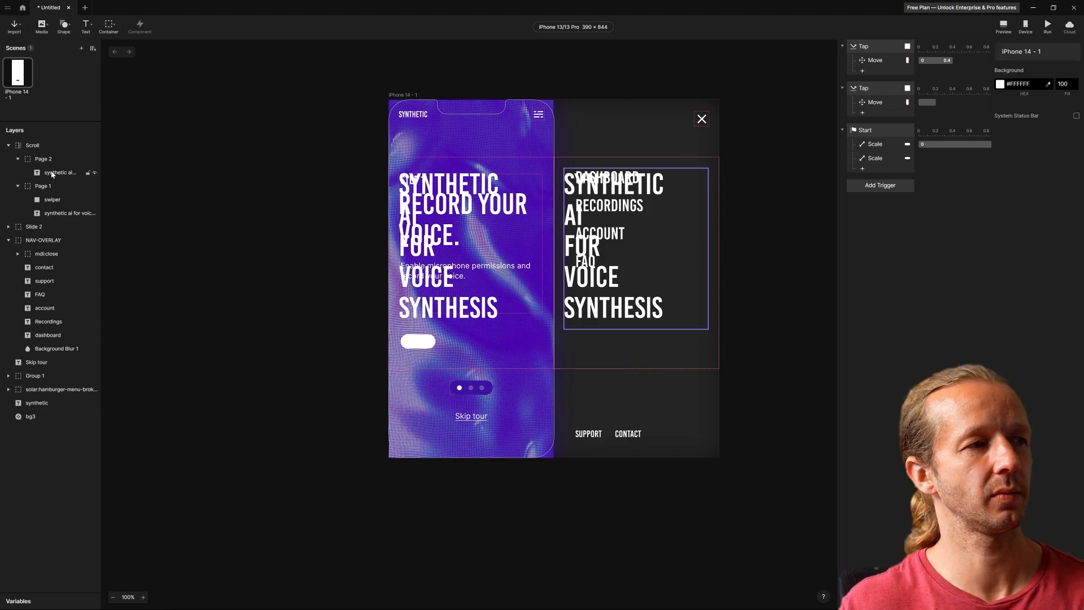
key("Delete")
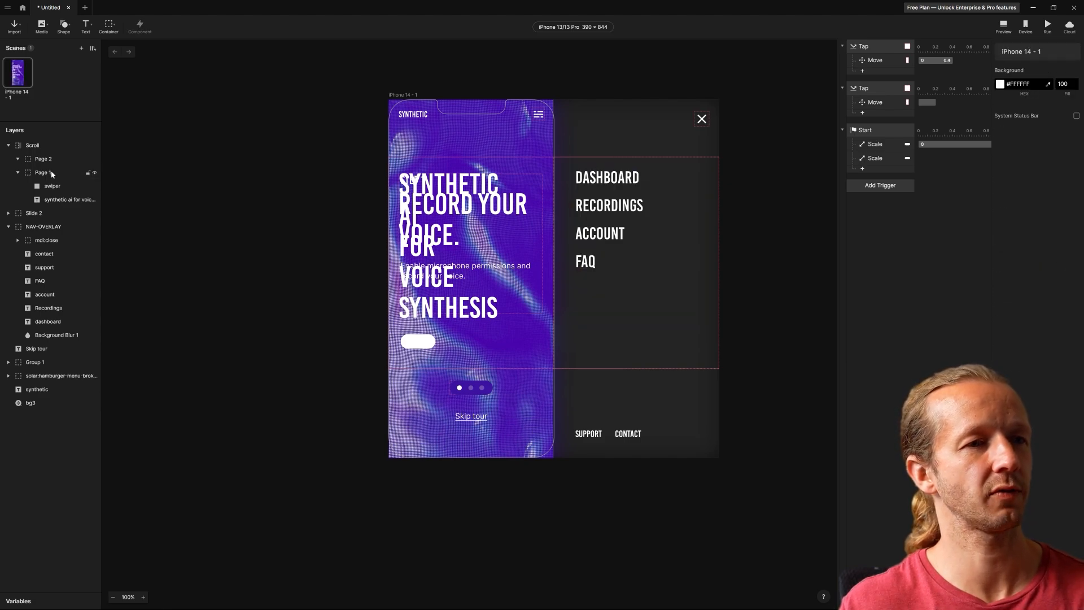
Step: Move the Slide 2 layer into the empty Page 2 container
left_click(35, 214)
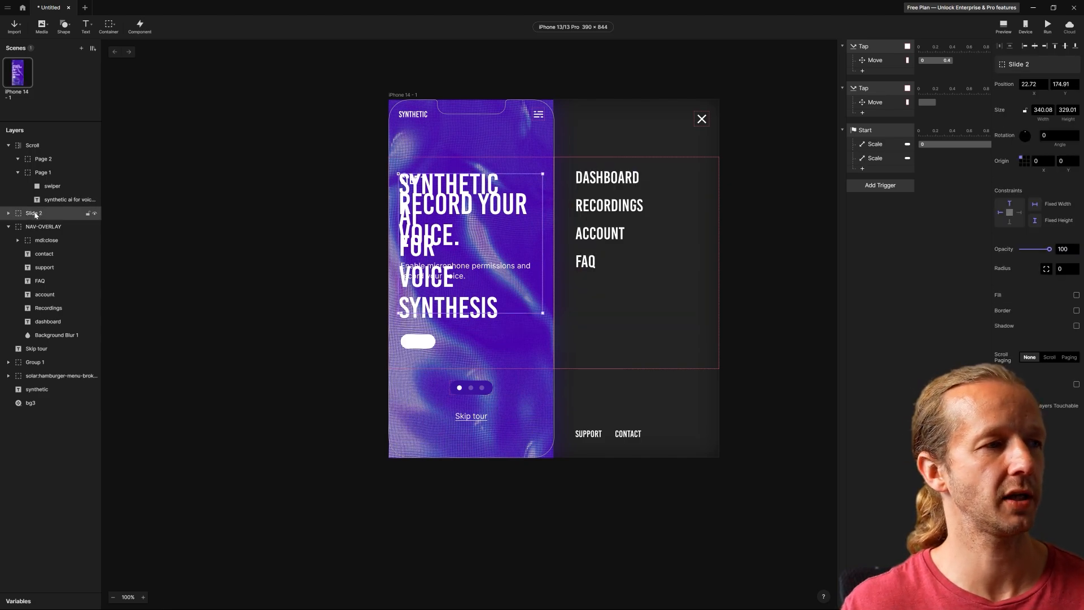
right_click(42, 161)
left_click_drag(42, 162, 43, 162)
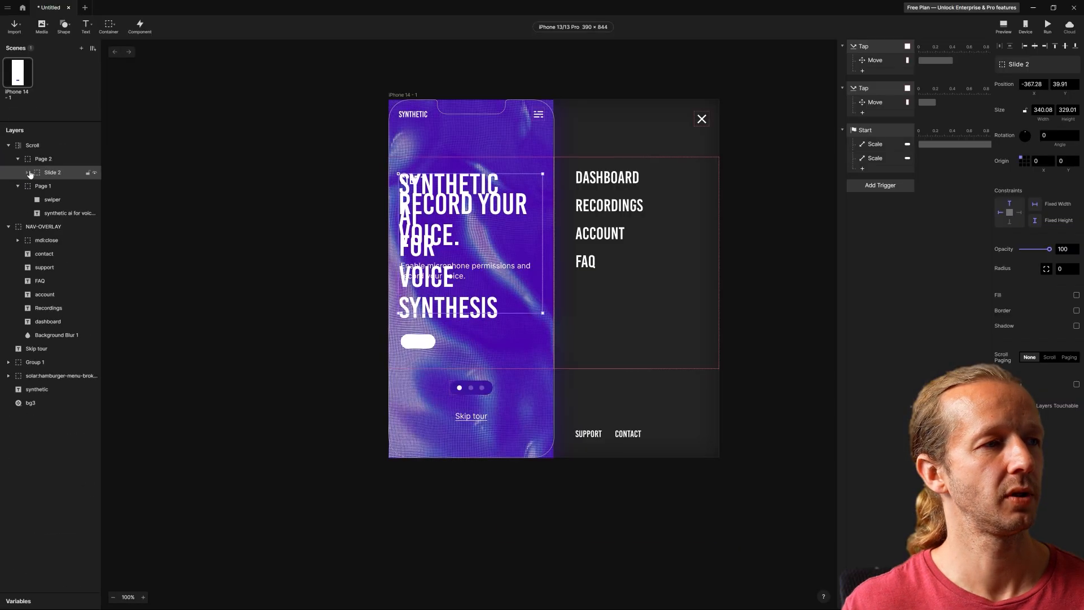
Step: Move Slide 2 onto the second page at X 36, Y 40 and hide the NAV-OVERLAY layer
left_click(54, 186)
left_click_drag(429, 201, 599, 201)
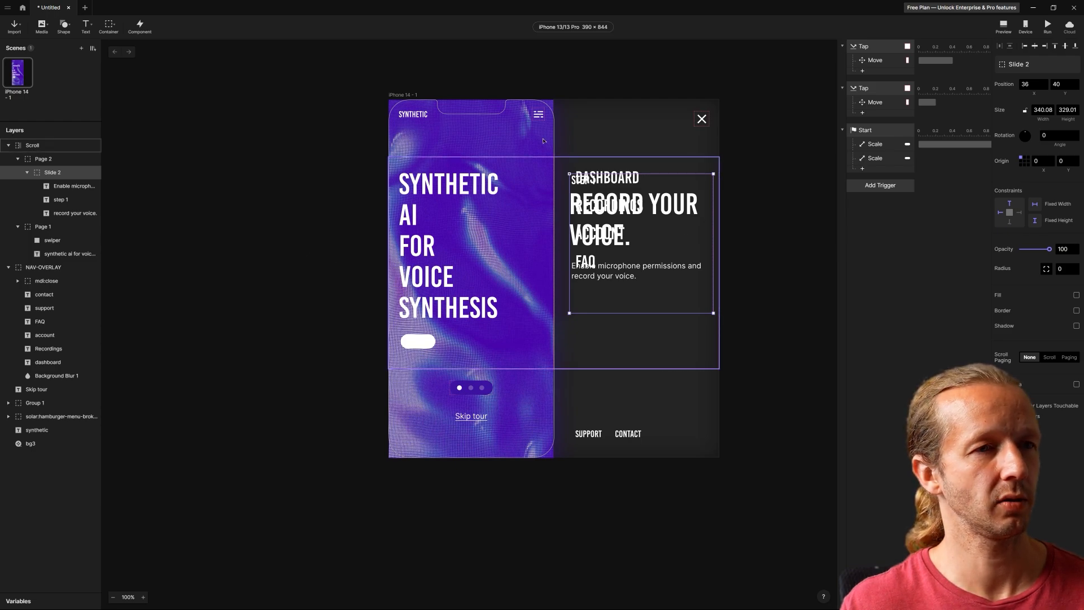
left_click(657, 117)
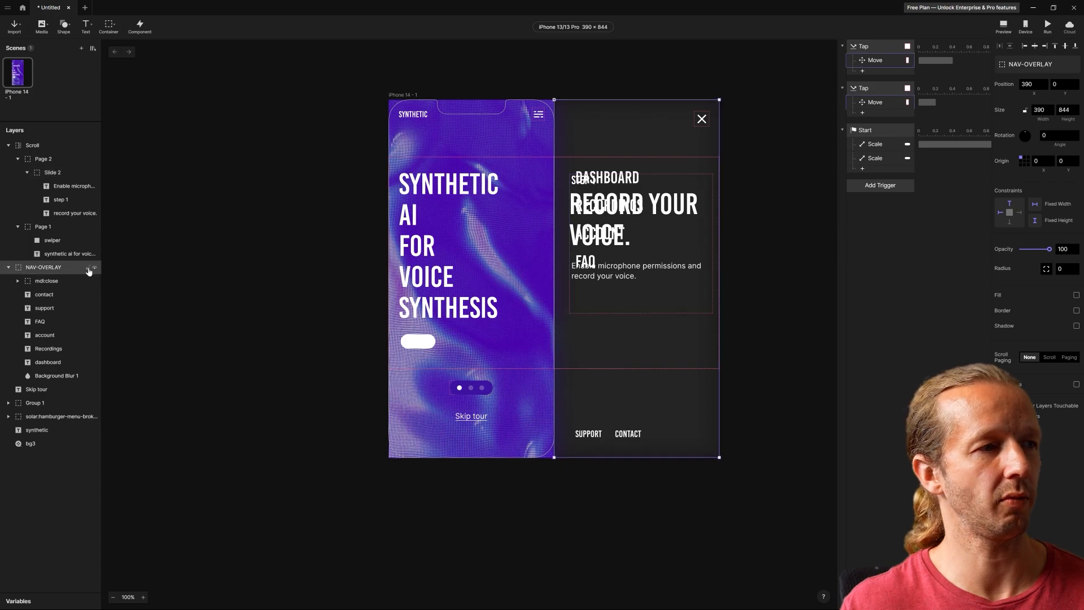
left_click(94, 269)
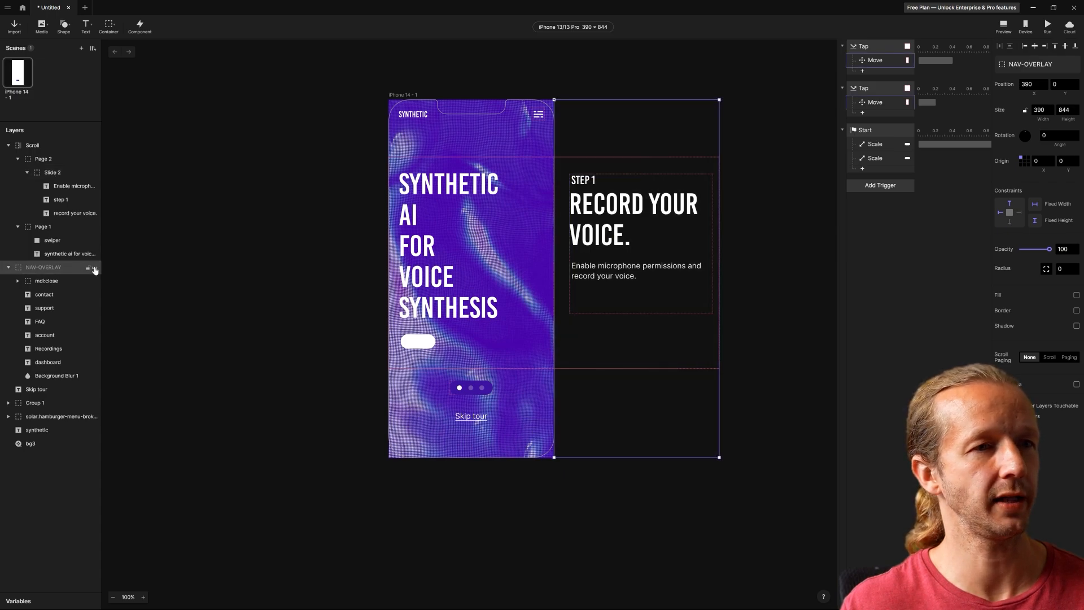
Step: Shift Slide 2 slightly toward the phone screen to X 25, Y 40 within Page 2
left_click(608, 199)
double_click(611, 204)
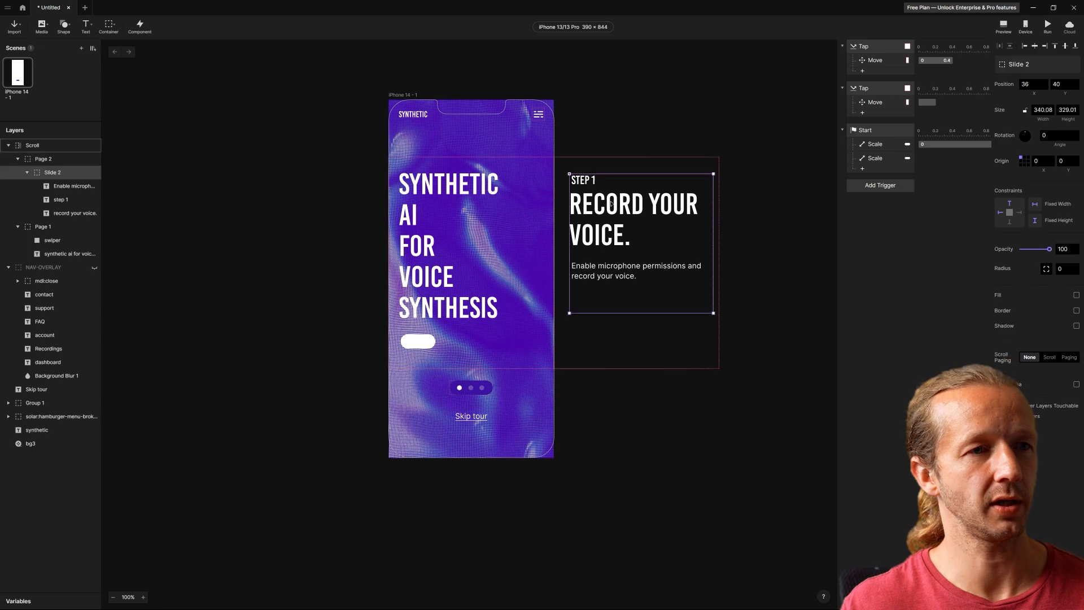
left_click_drag(601, 203, 595, 203)
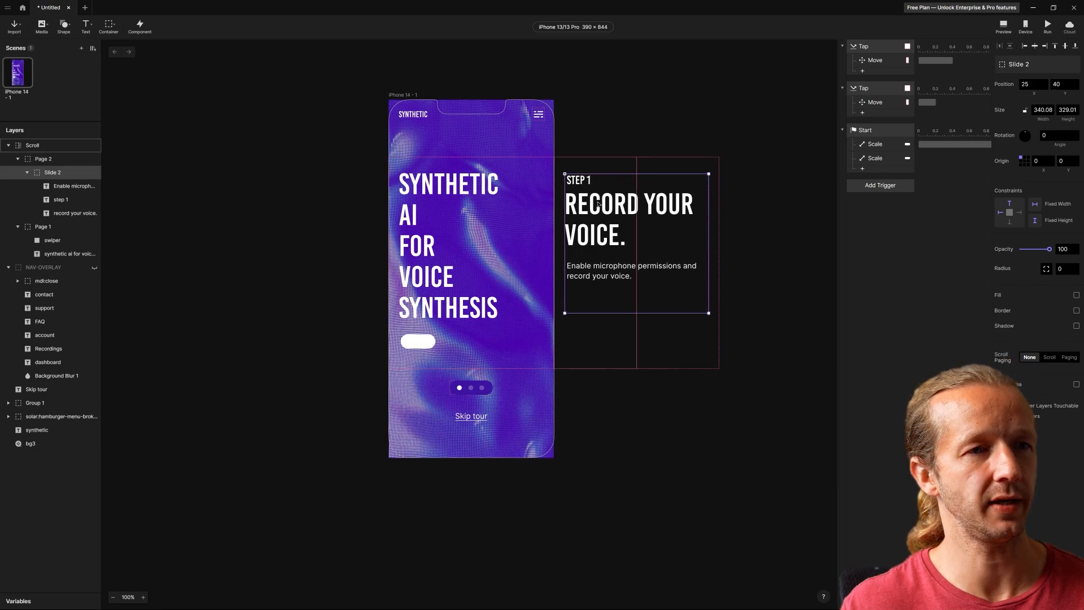
left_click(600, 129)
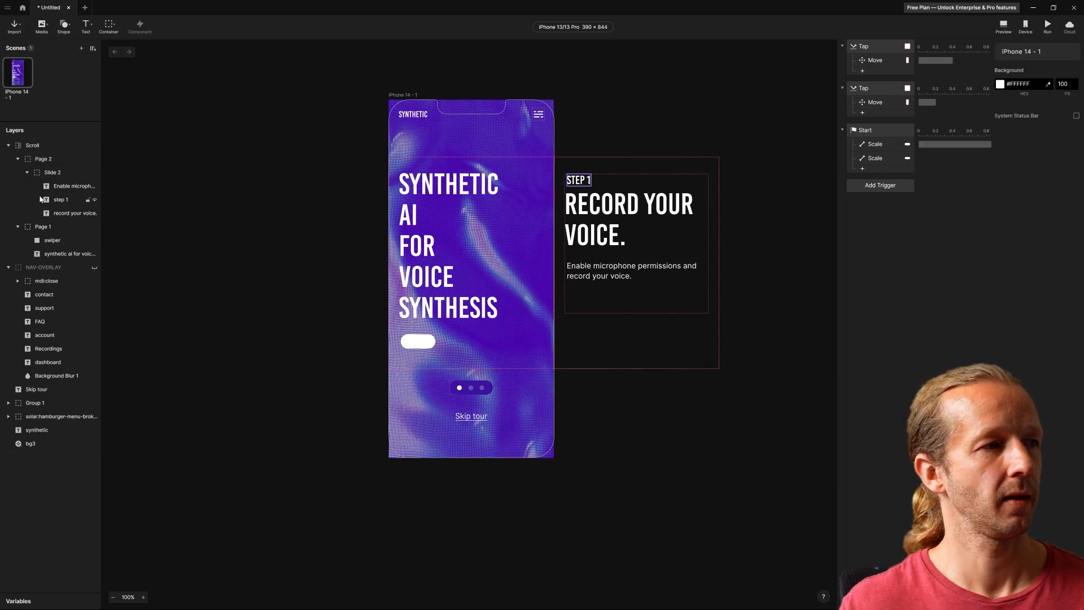
Step: Unhide the NAV-OVERLAY layer and narrow the Scroll container to a width of 391
left_click(95, 269)
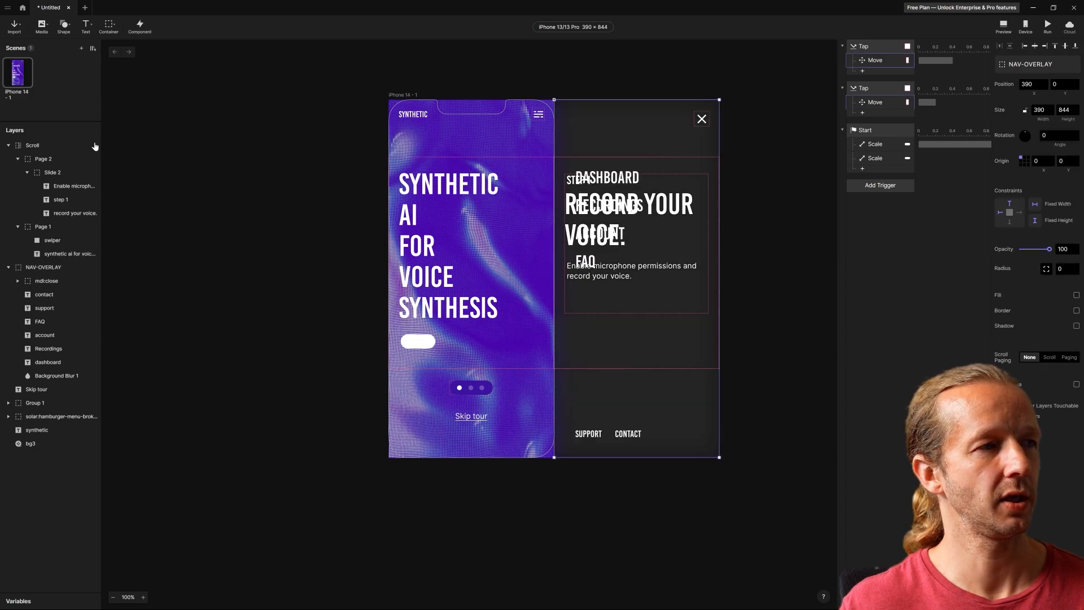
left_click(37, 145)
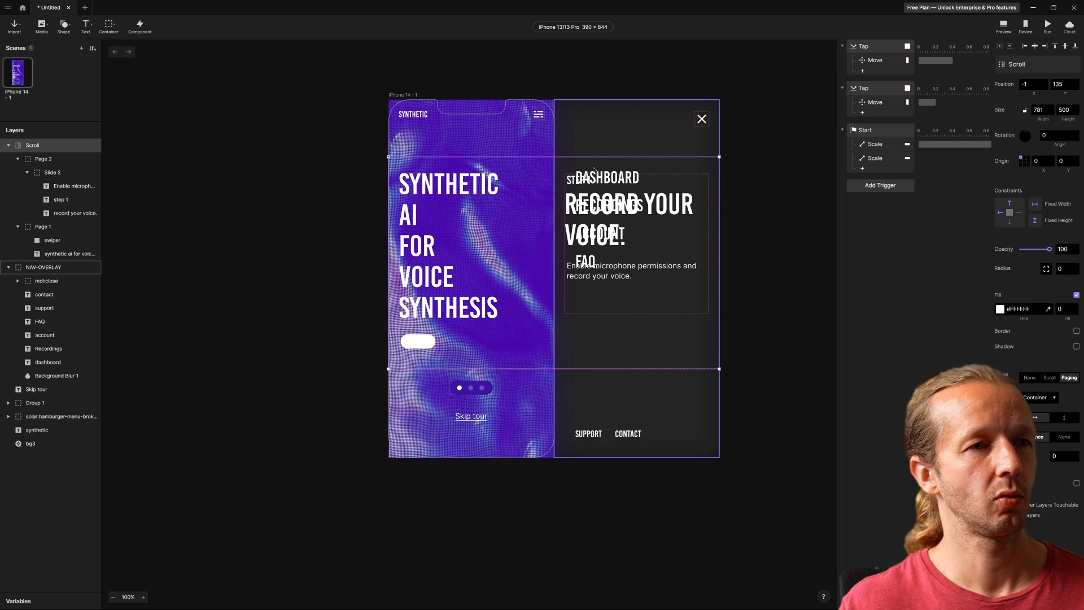
left_click_drag(719, 185, 551, 201)
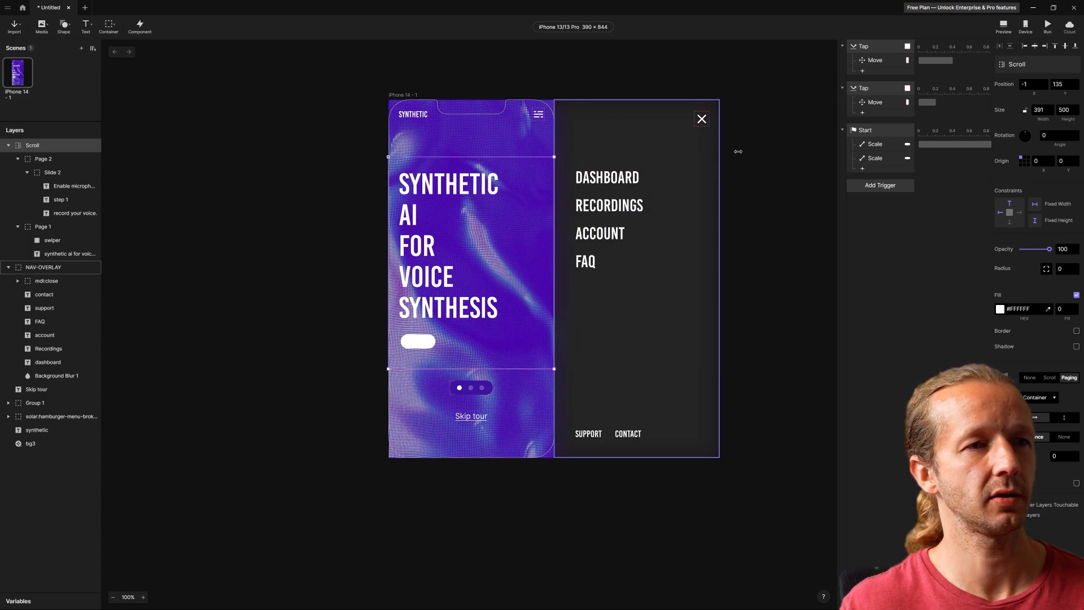
Step: Preview the prototype, swipe back and forth between the first two pages, and close the preview
left_click(1047, 26)
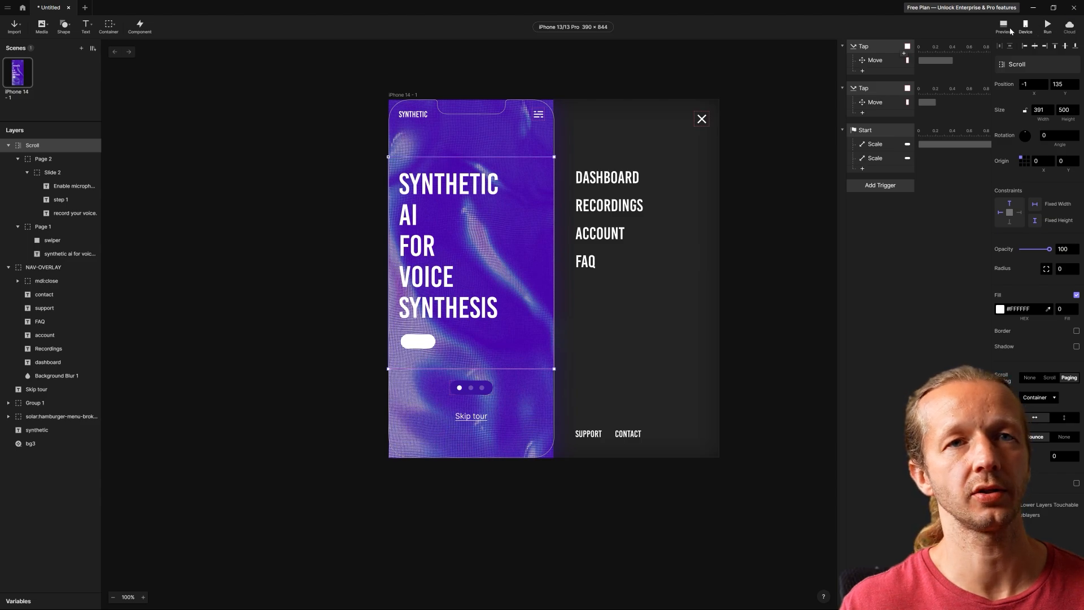
left_click_drag(859, 39, 620, 97)
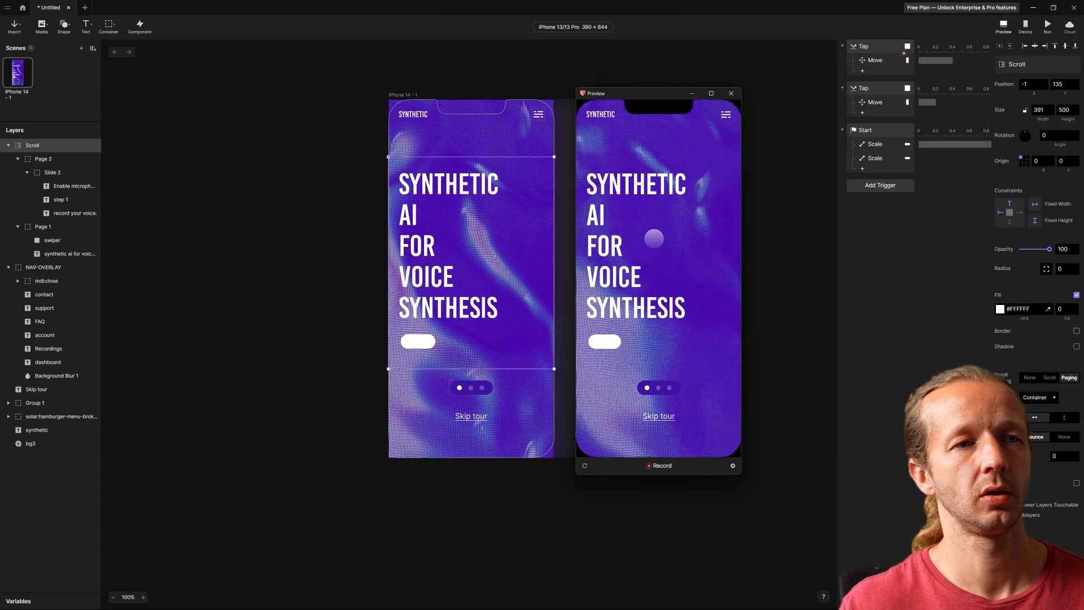
left_click_drag(651, 242, 854, 257)
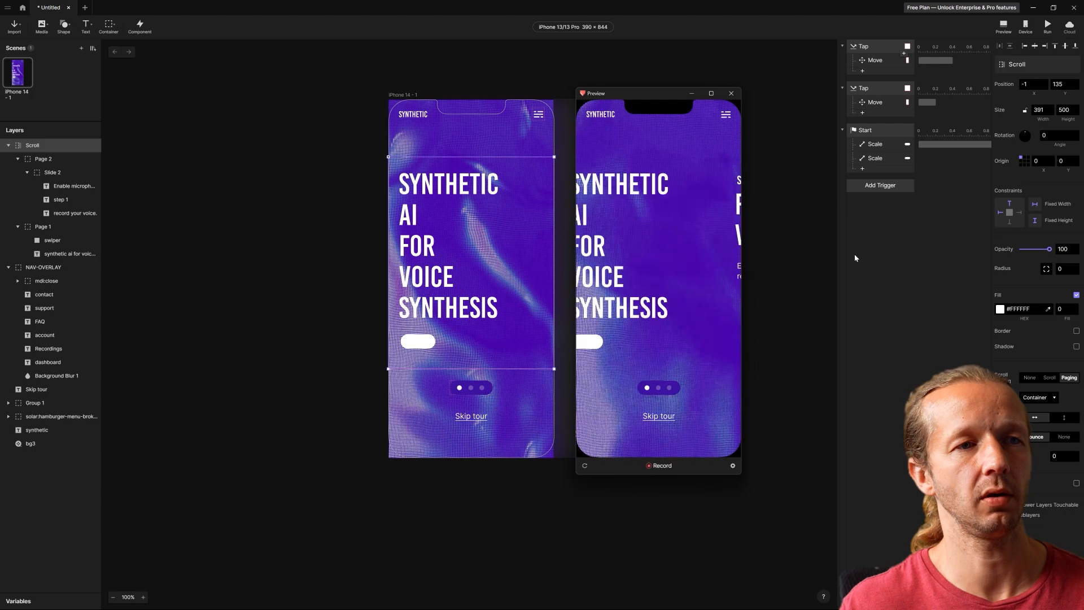
left_click_drag(677, 246, 762, 194)
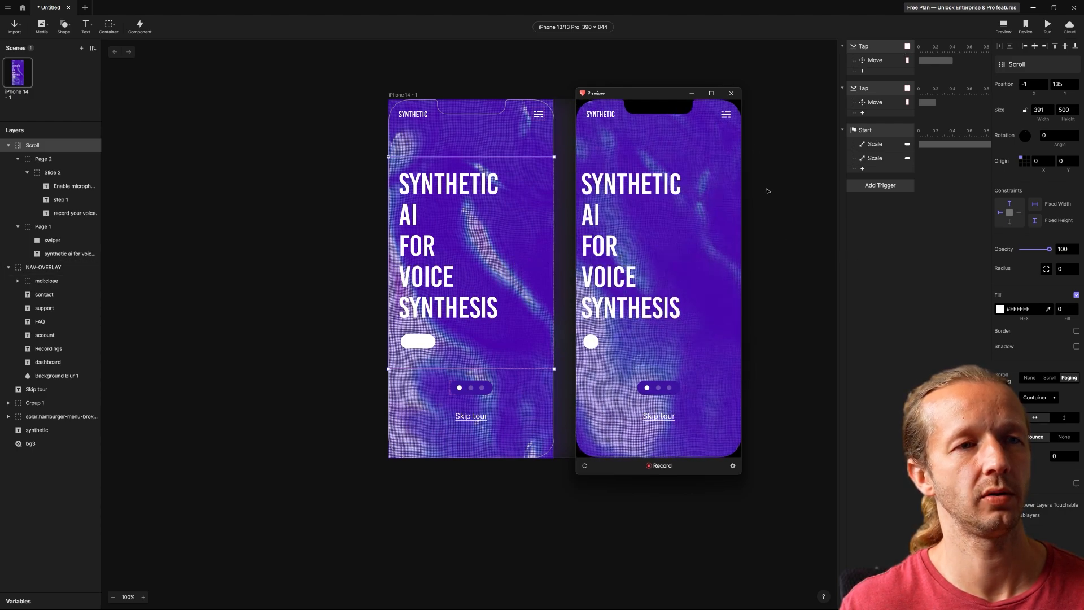
left_click(731, 93)
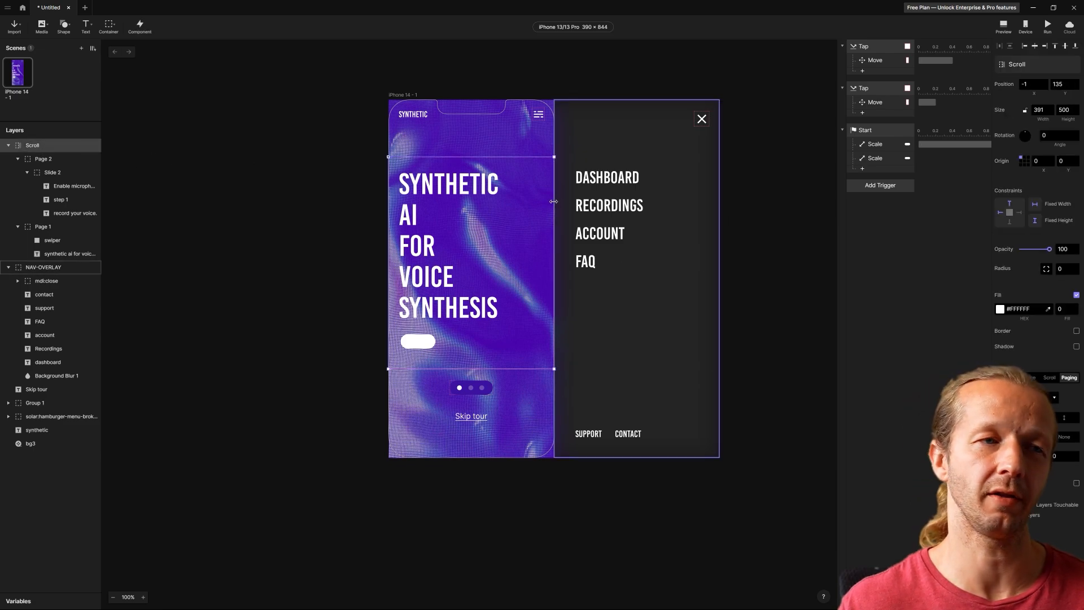
Step: Widen the Scroll container to 1306 and place a duplicate of Page 2 beside it at X 781, Y 0
left_click_drag(885, 200, 767, 215)
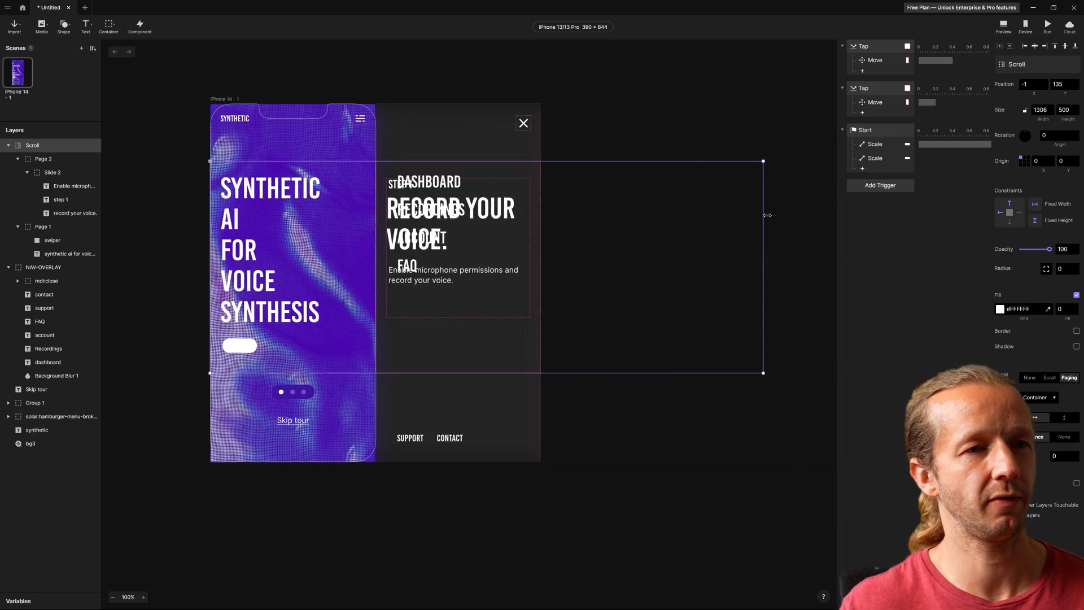
left_click(57, 175)
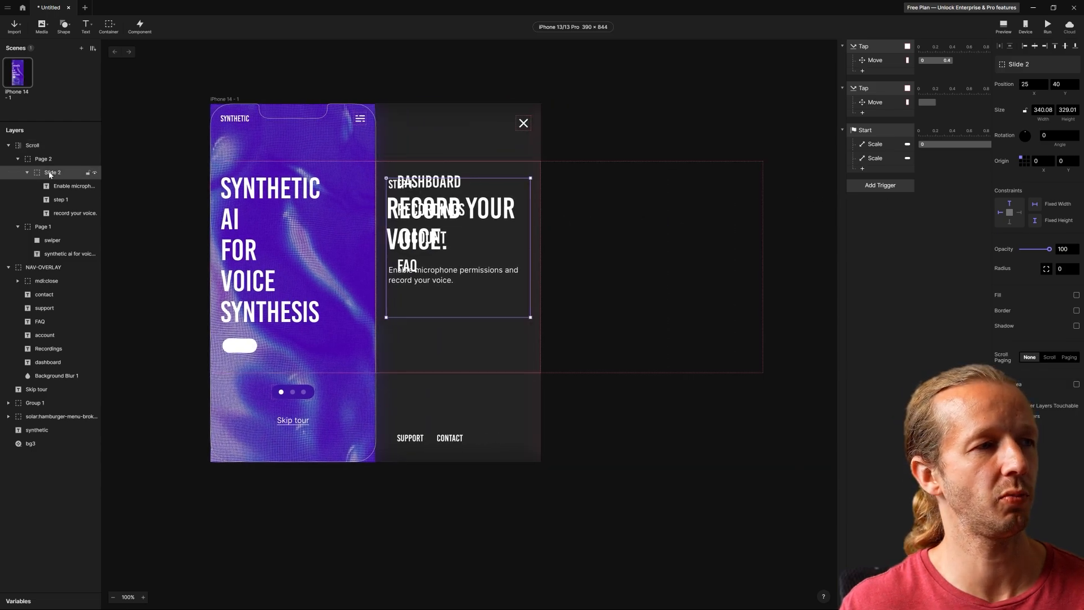
left_click(32, 161)
key("ctrl+d")
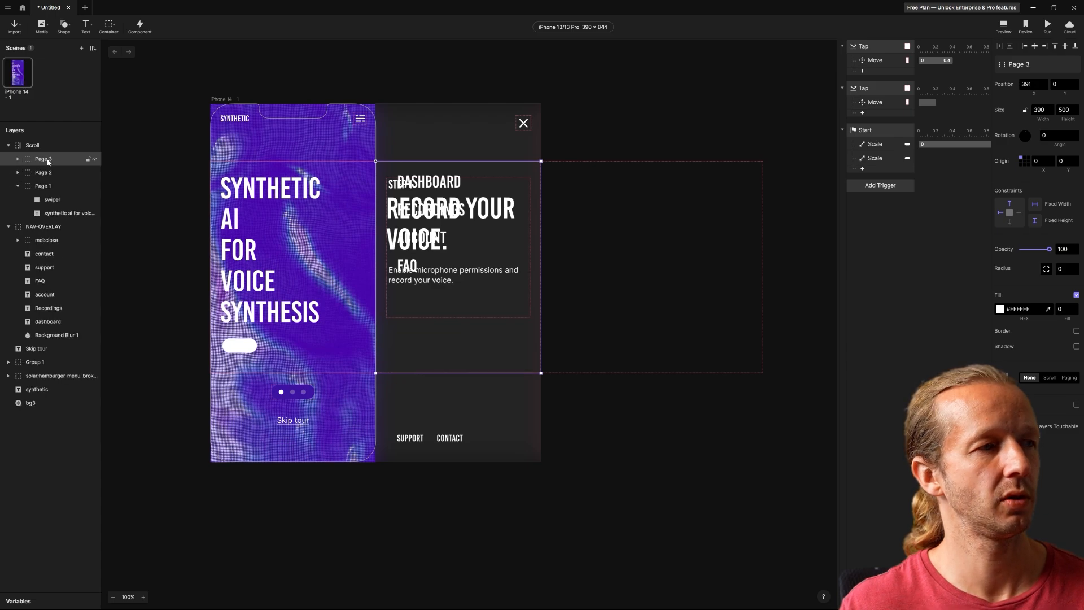
left_click_drag(429, 209, 595, 209)
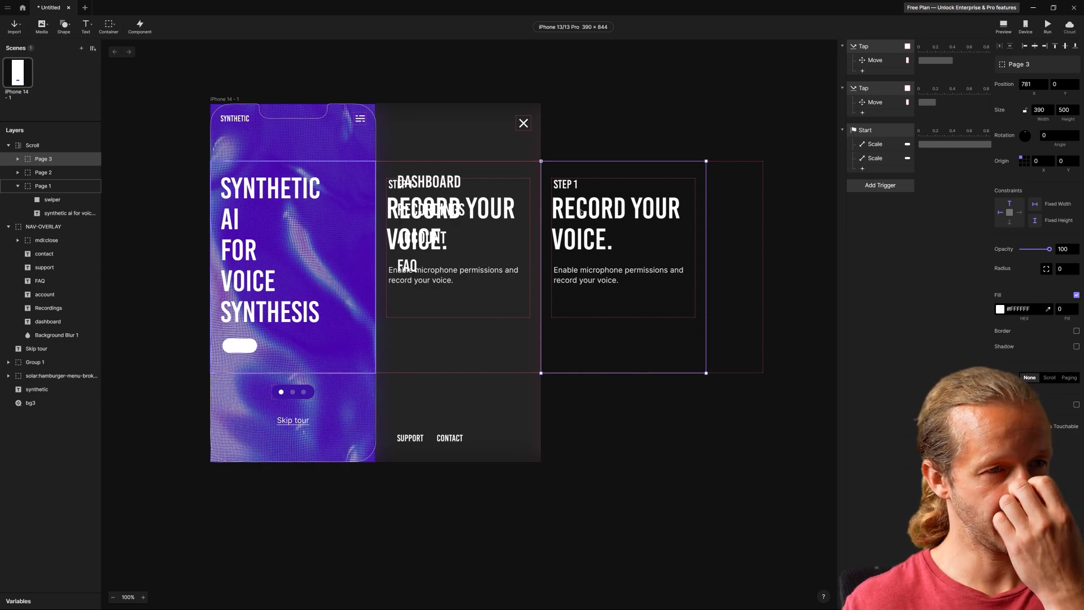
Step: Make the heading on Page 3 editable and replace its text with "CHOOSE YOUR VOICEOVER."
double_click(582, 212)
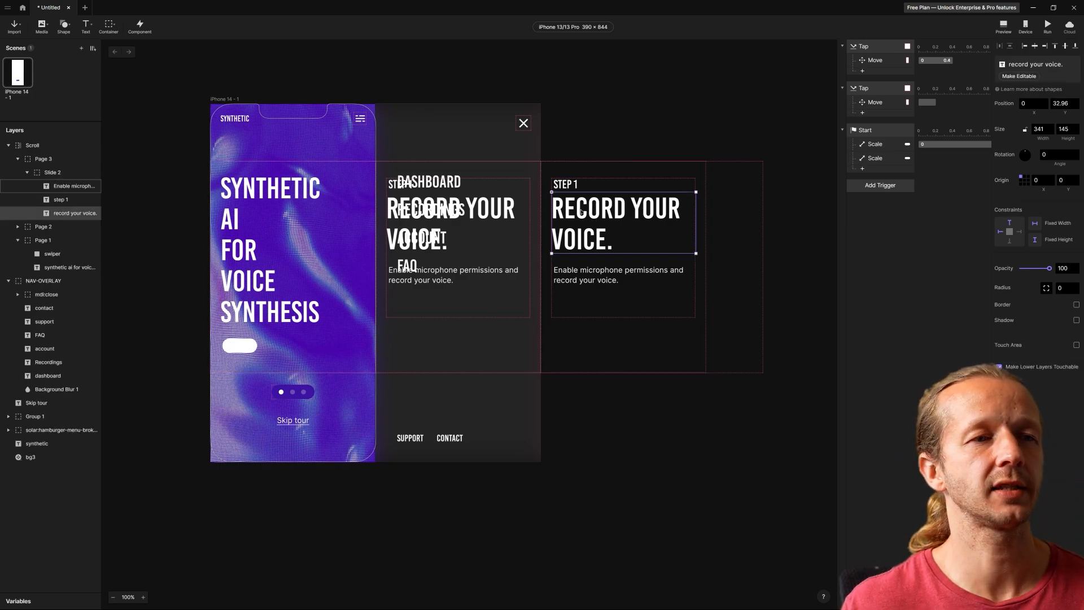
left_click(1029, 78)
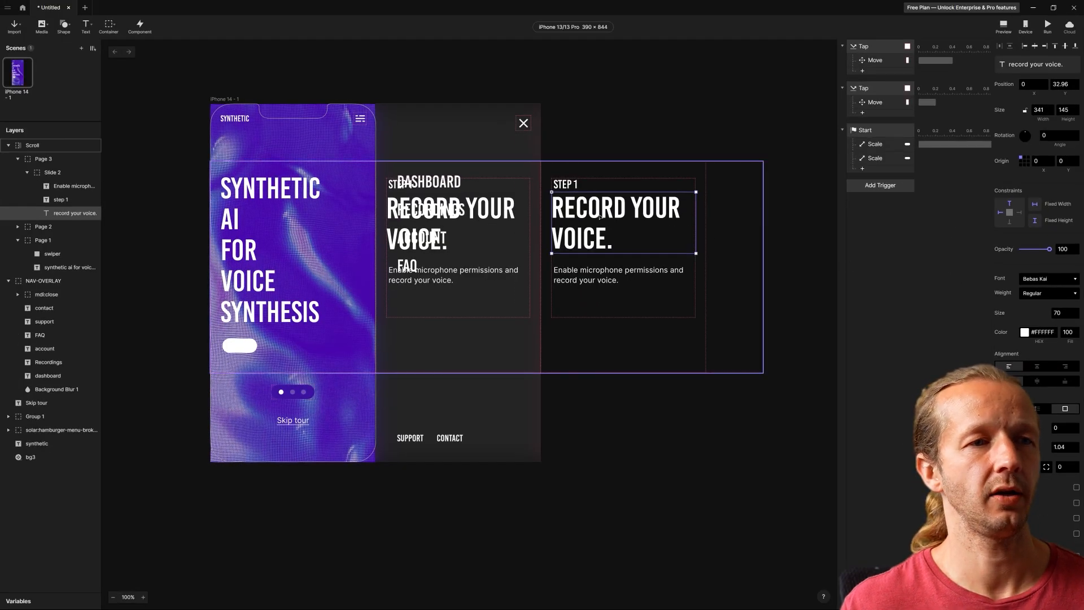
double_click(599, 216)
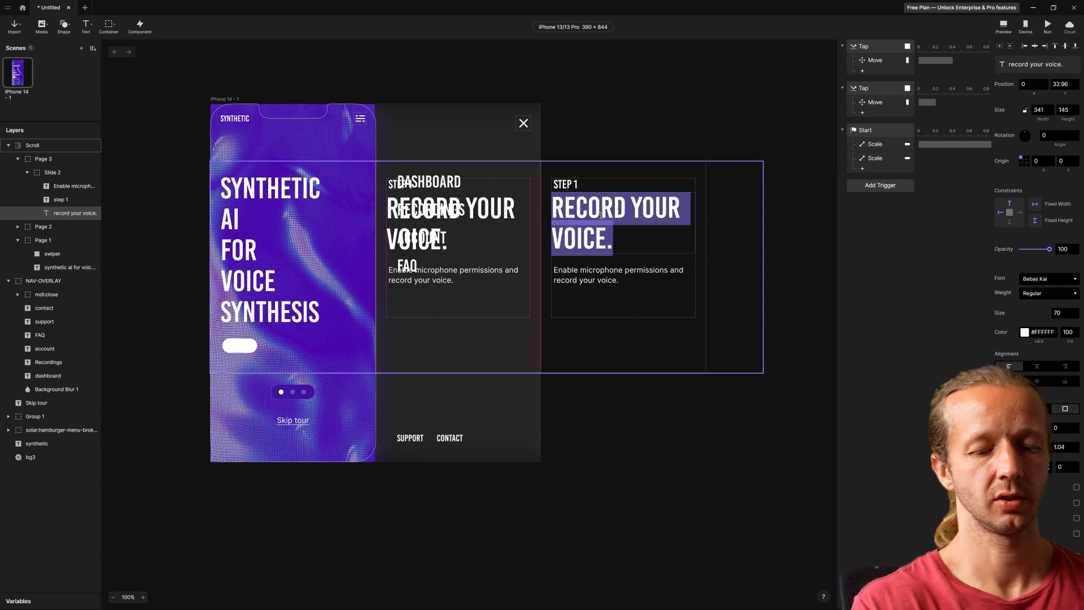
type("CHOOSE YOUR VOICE")
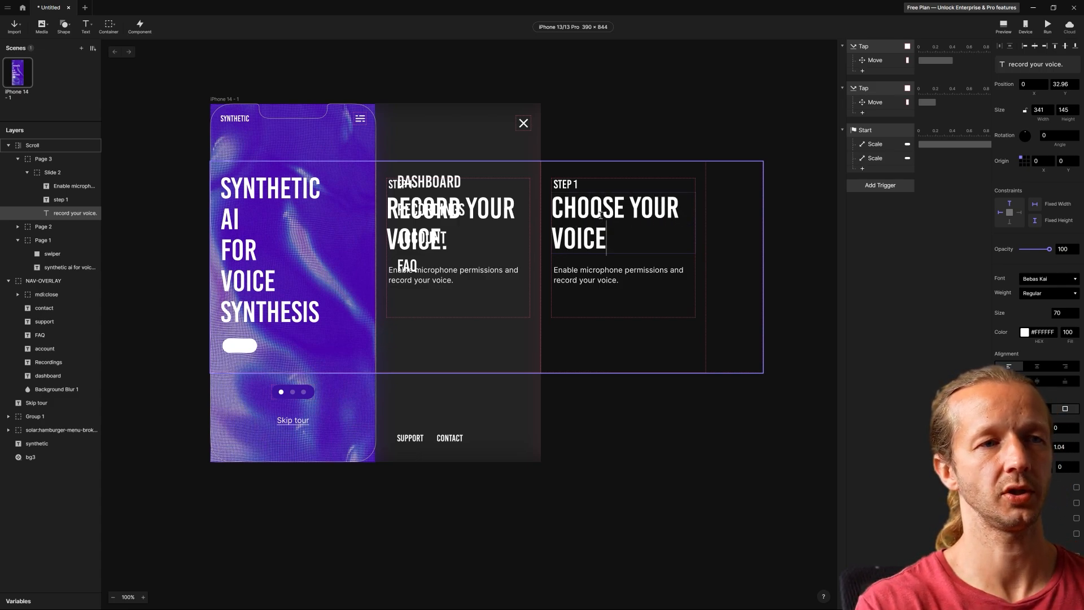
type("OVER.")
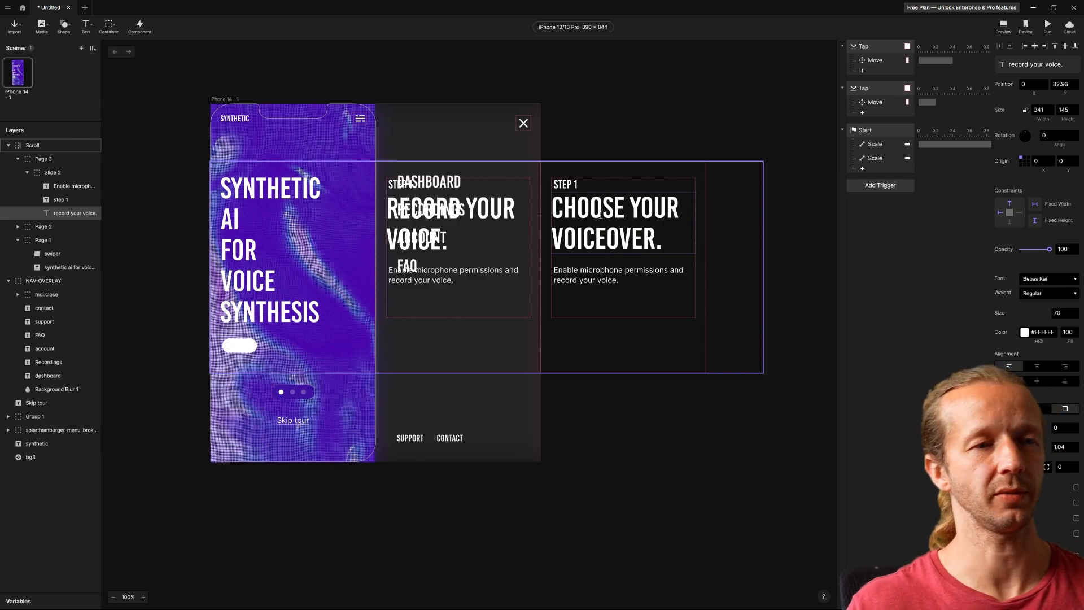
Step: Make the step label above the Page 3 heading editable and change it to "STEP 2"
left_click(573, 187)
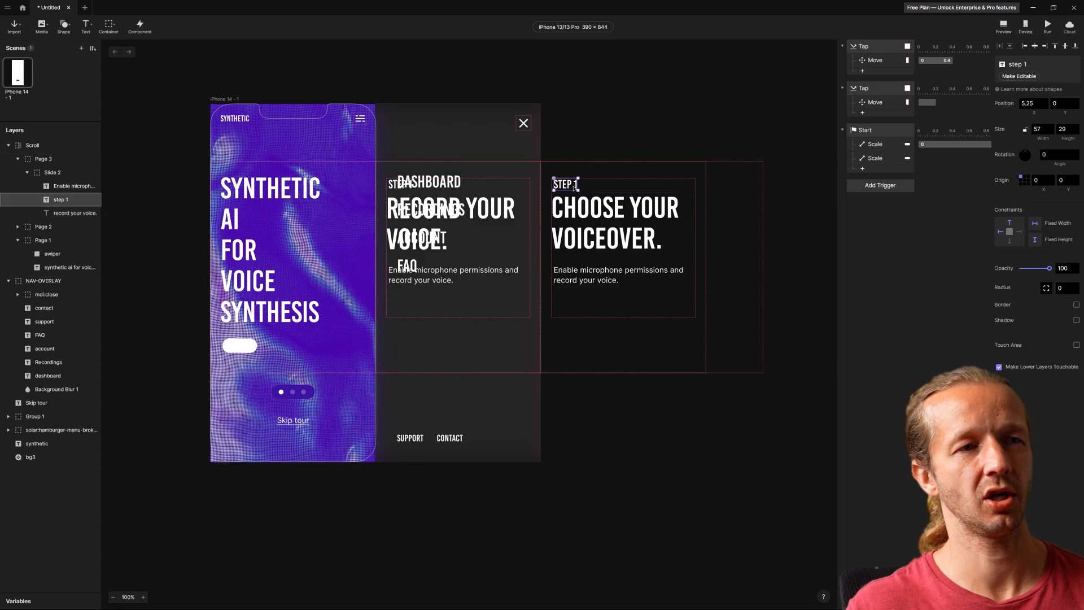
left_click(1011, 75)
double_click(569, 184)
left_click(574, 185)
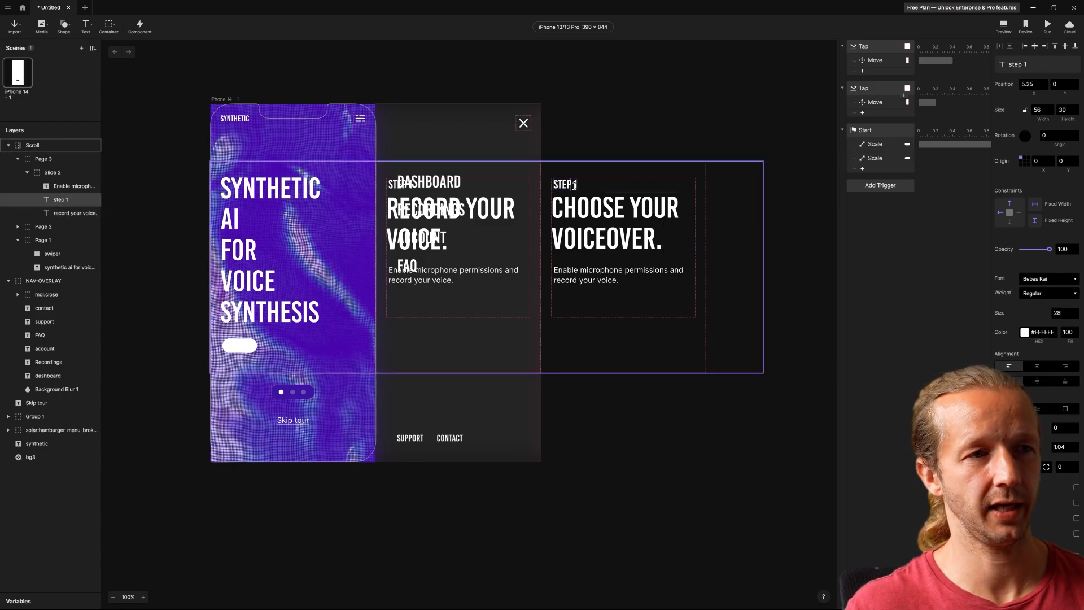
double_click(575, 185)
type("2")
key("ctrl+z")
left_click(574, 185)
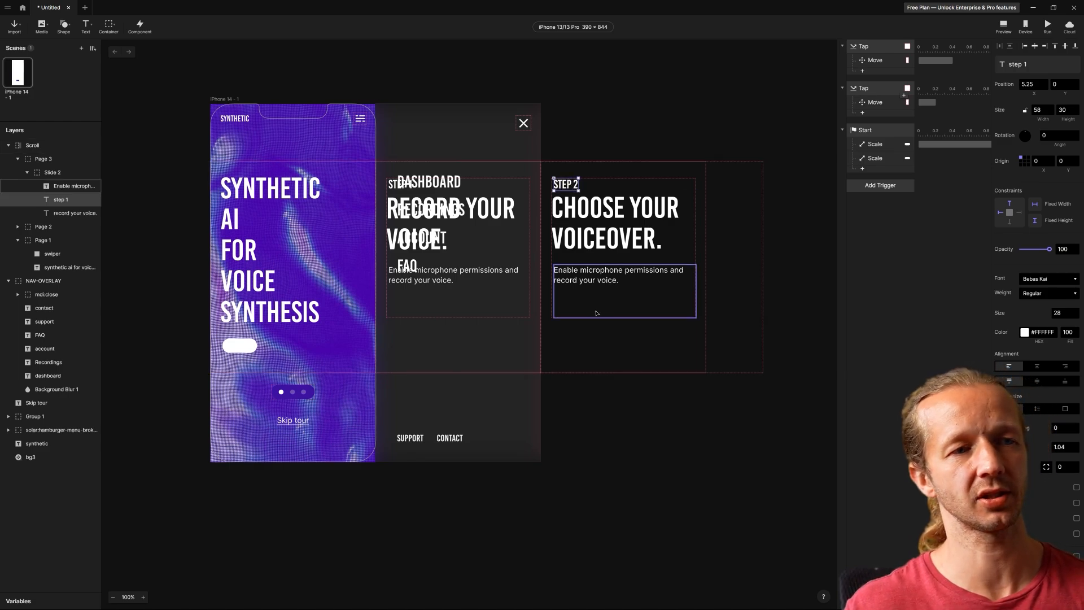
left_click(649, 429)
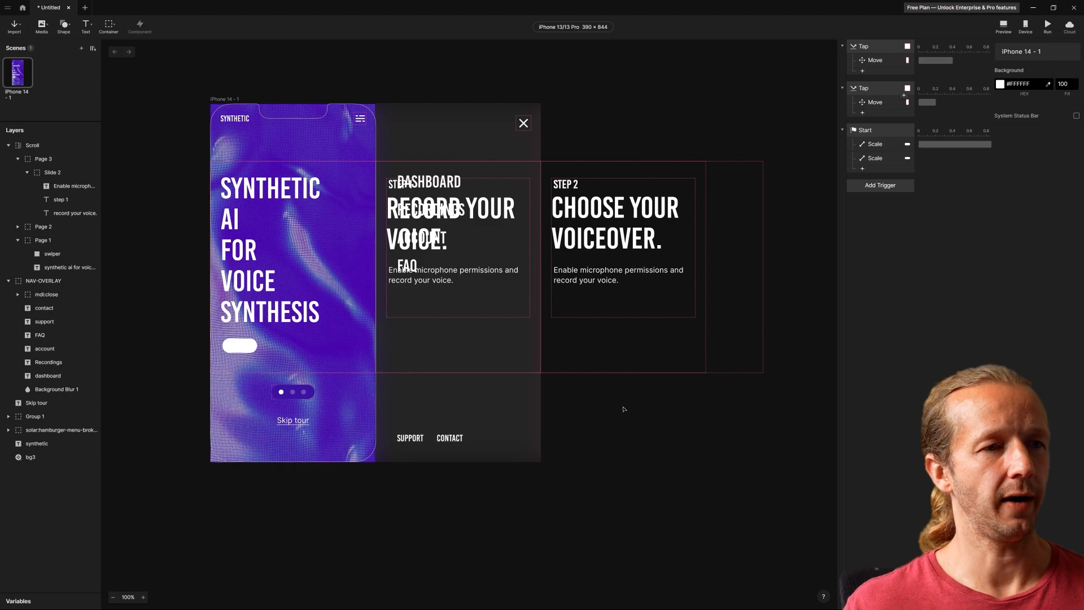
Step: Narrow the Scroll container to a width of 391 and swipe through all three pages in the preview
left_click(32, 146)
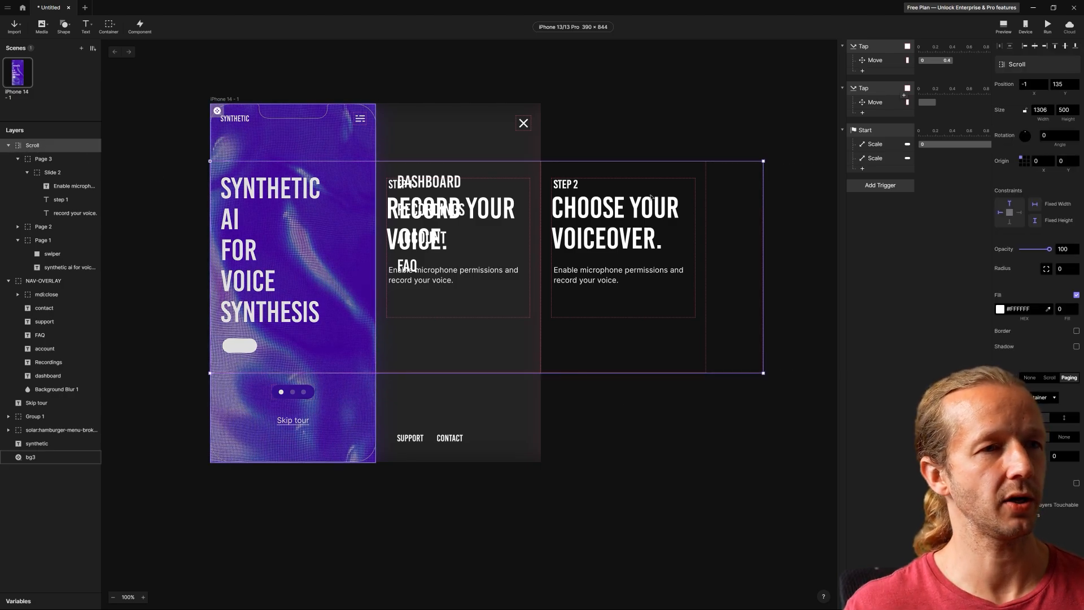
left_click_drag(764, 196, 376, 196)
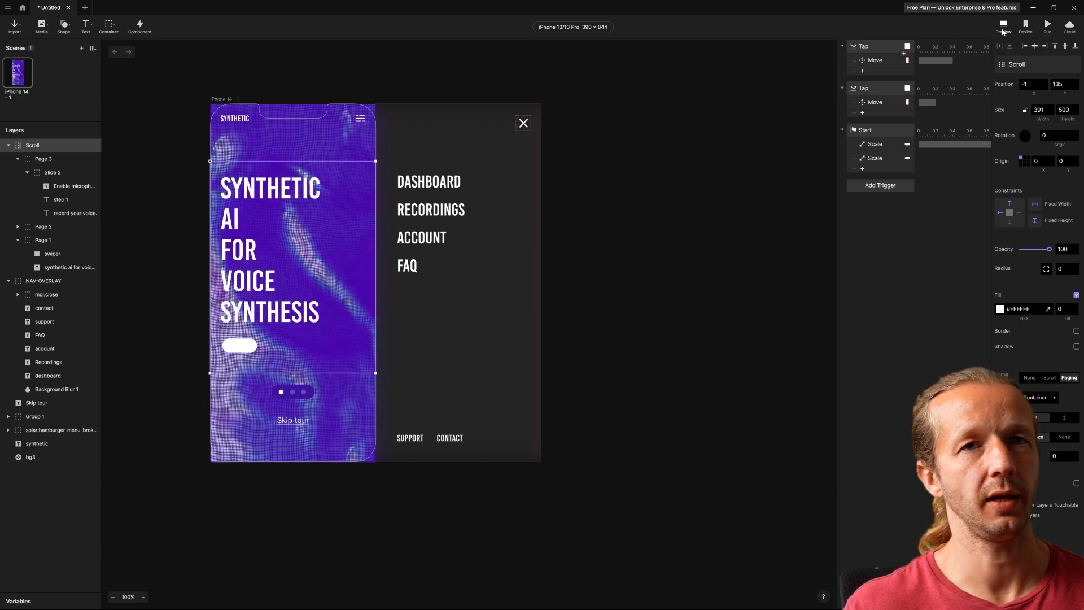
left_click(1004, 25)
left_click_drag(971, 4, 616, 75)
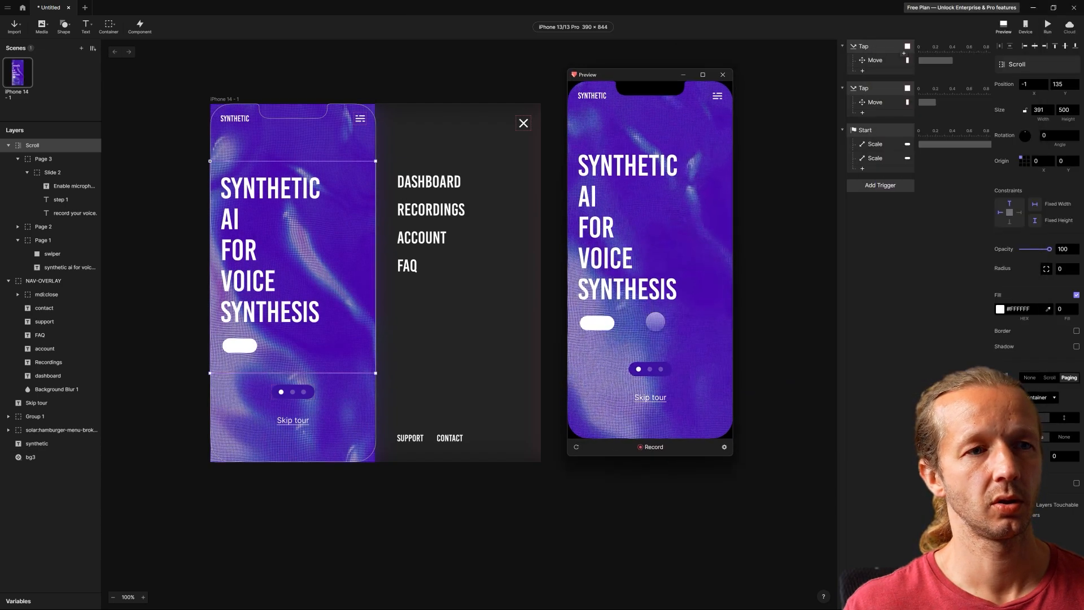
left_click_drag(659, 217, 574, 220)
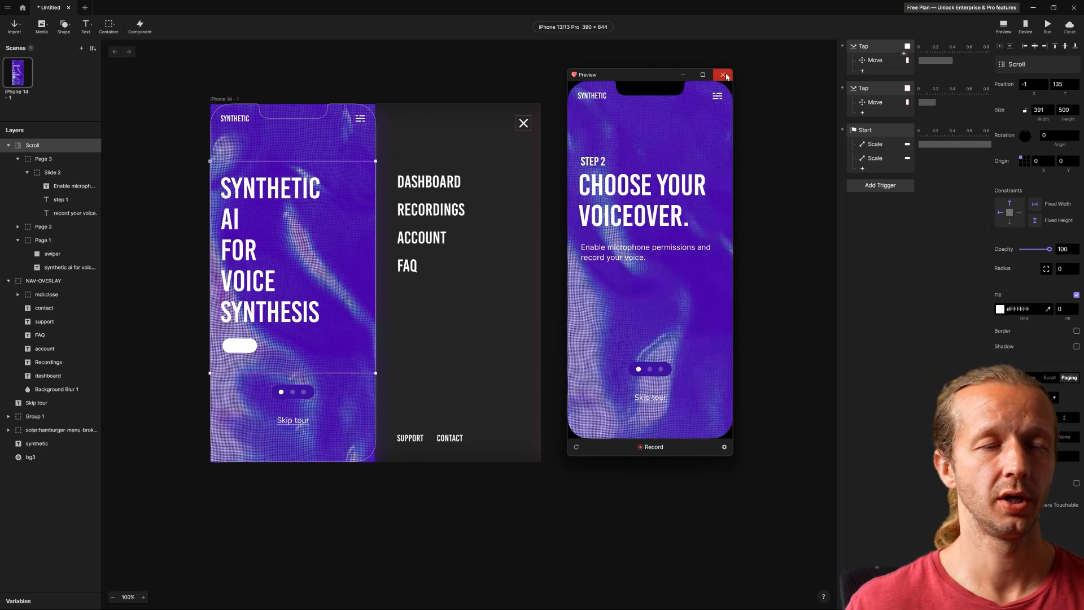
left_click_drag(625, 272, 604, 282)
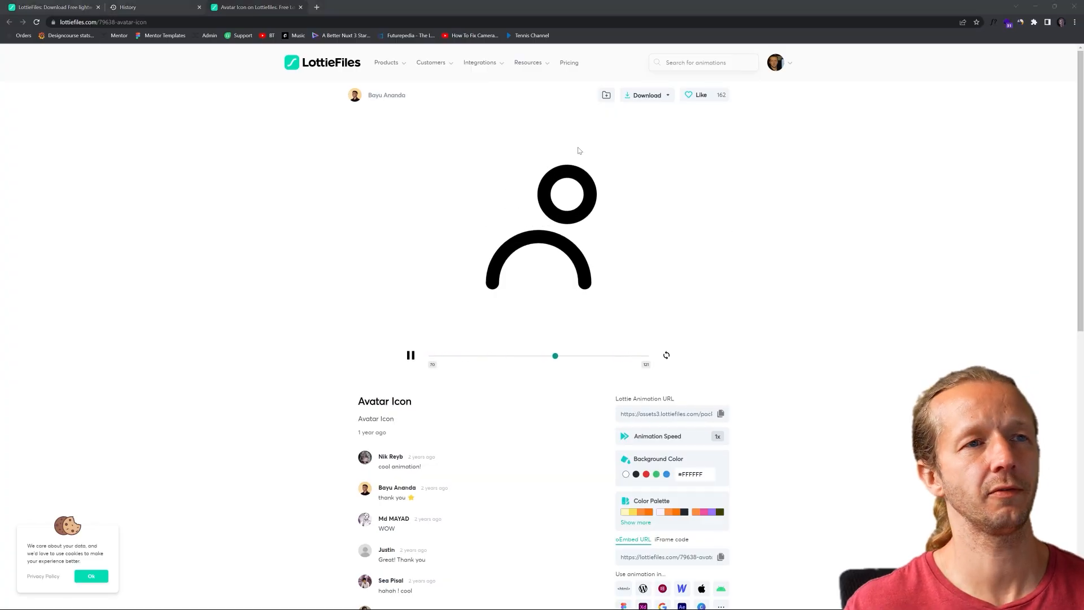
Step: Switch to the browser and examine the Avatar Icon animation page on LottieFiles, including its embed and editing options
left_click(686, 65)
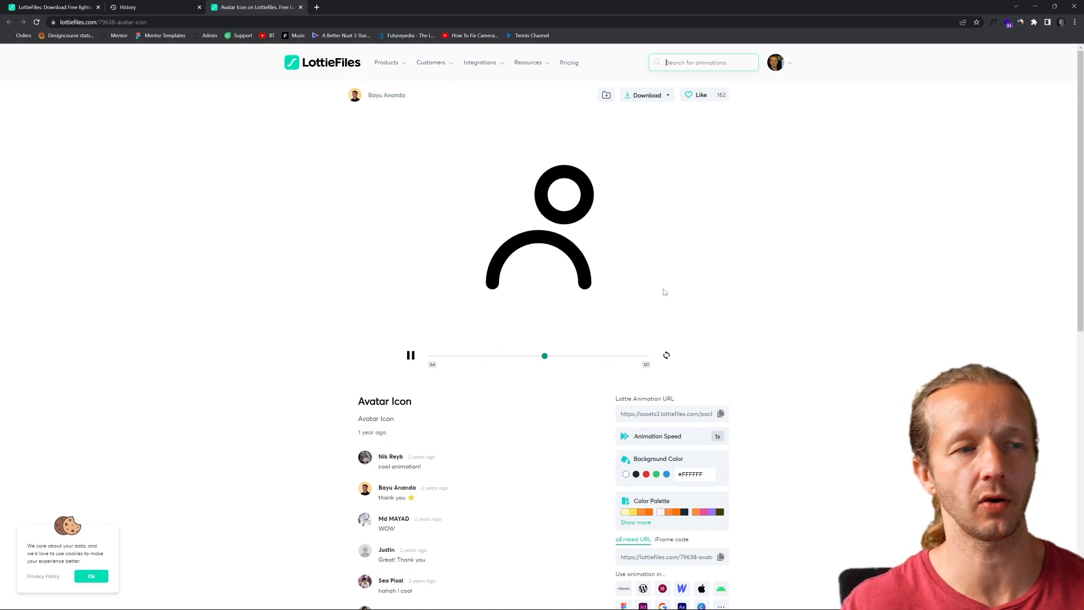
scroll(791, 332, "down", 5)
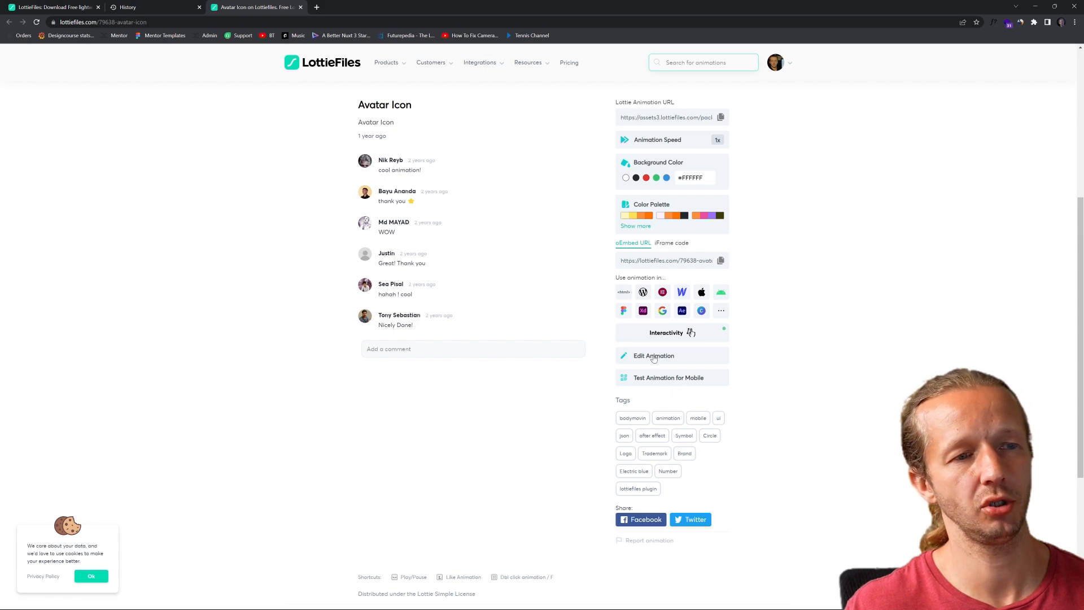
left_click(239, 21)
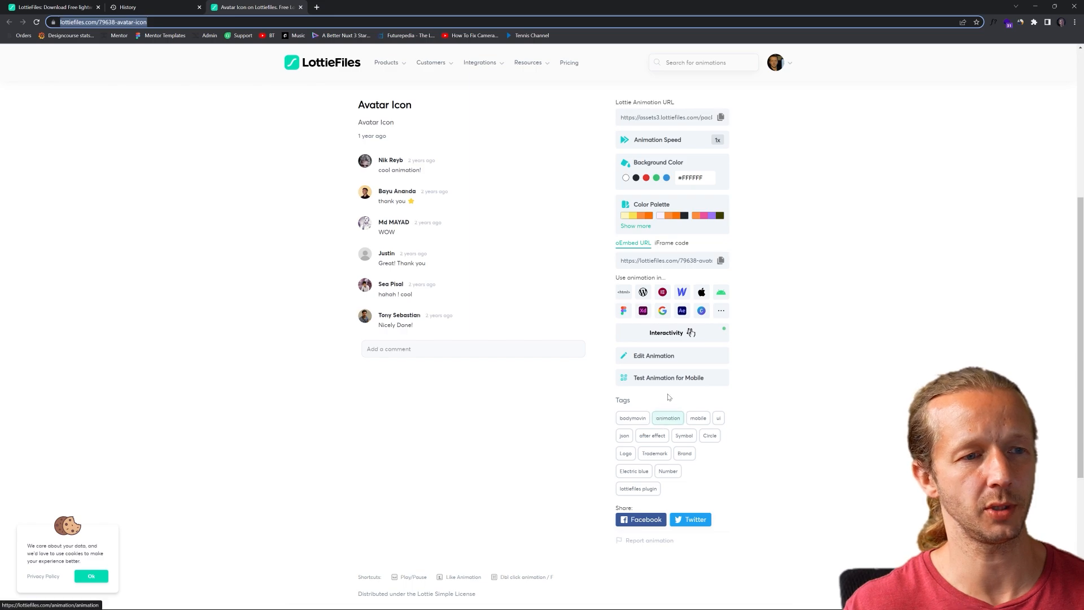
Step: Open the Avatar Icon animation in the Lottie Editor, dismiss the changelog, and change its black colour to white
left_click(655, 355)
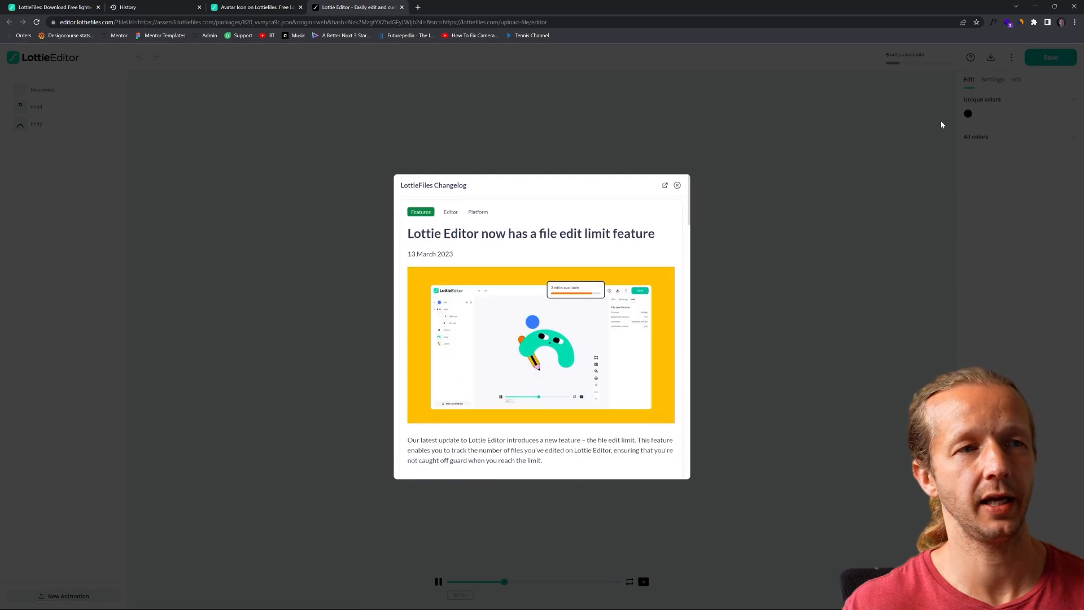
left_click(677, 186)
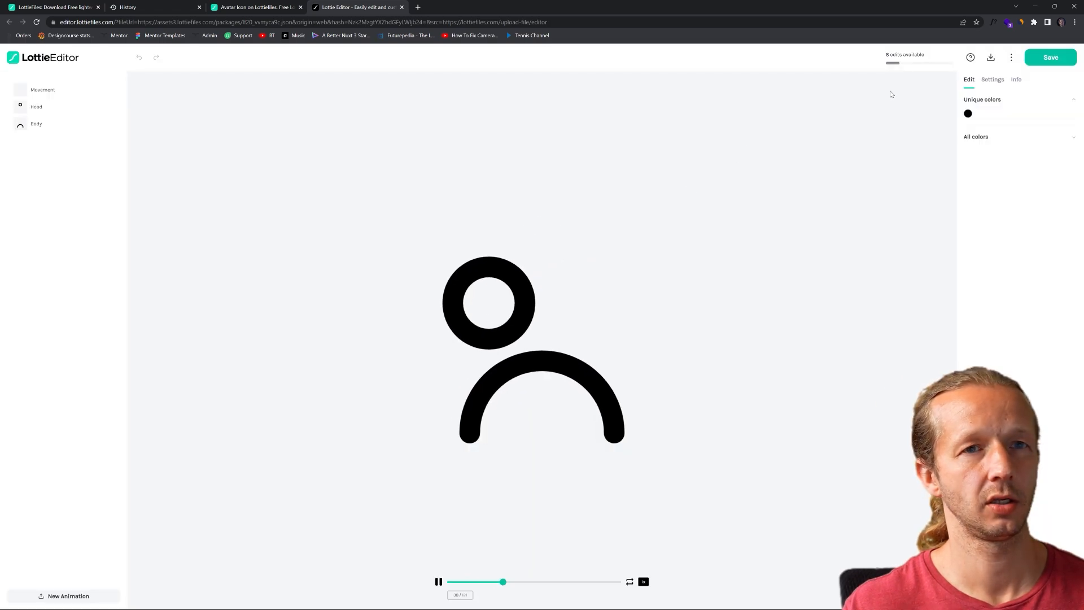
left_click(968, 114)
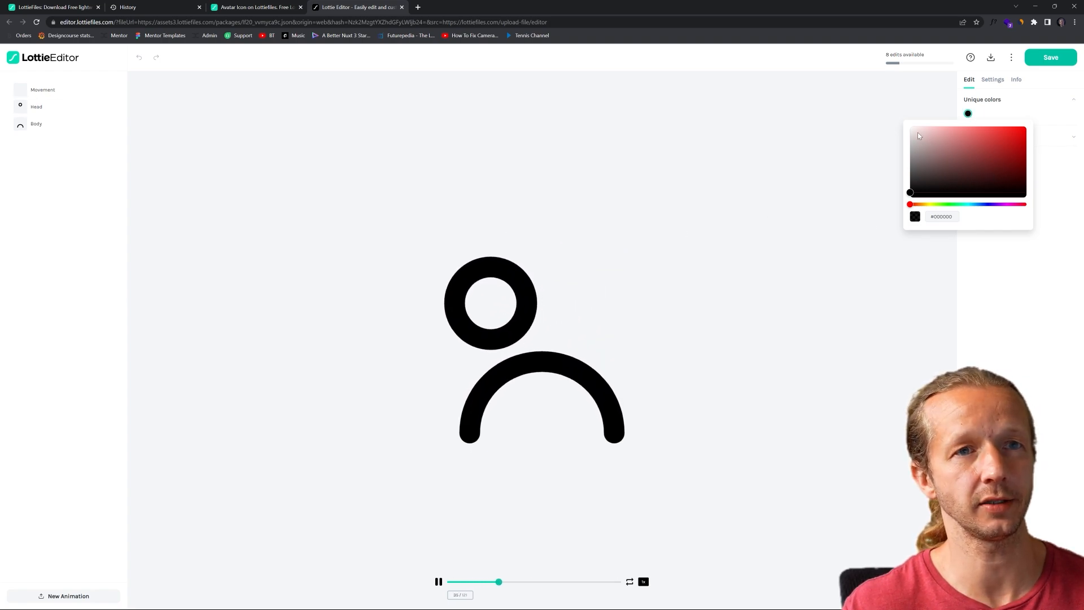
left_click_drag(917, 132, 903, 125)
left_click(777, 222)
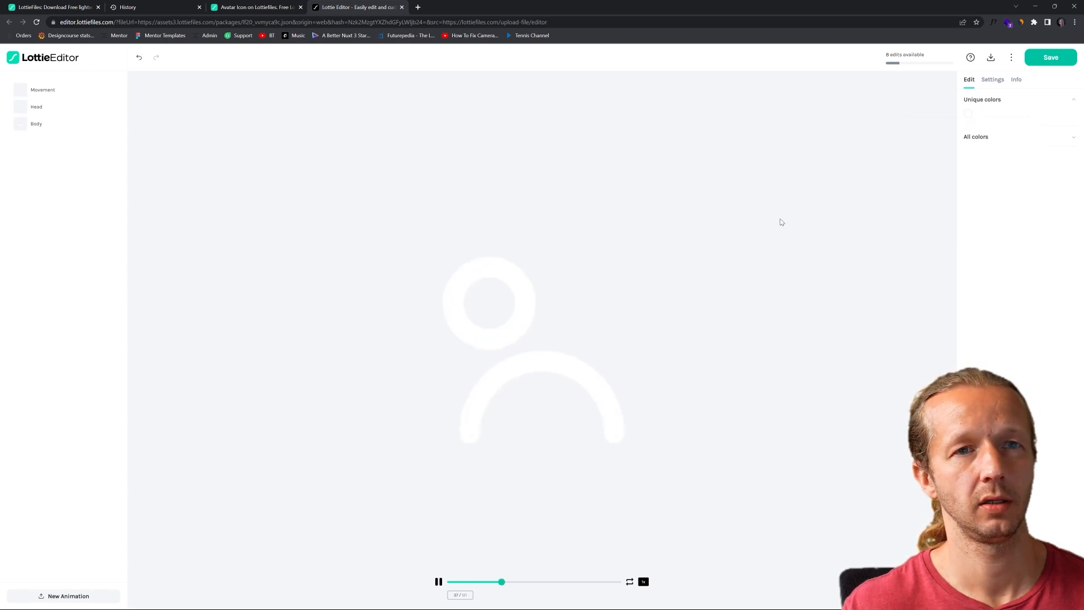
Step: Download the recoloured avatar animation as a JSON file and show the downloaded file in its folder
left_click(991, 59)
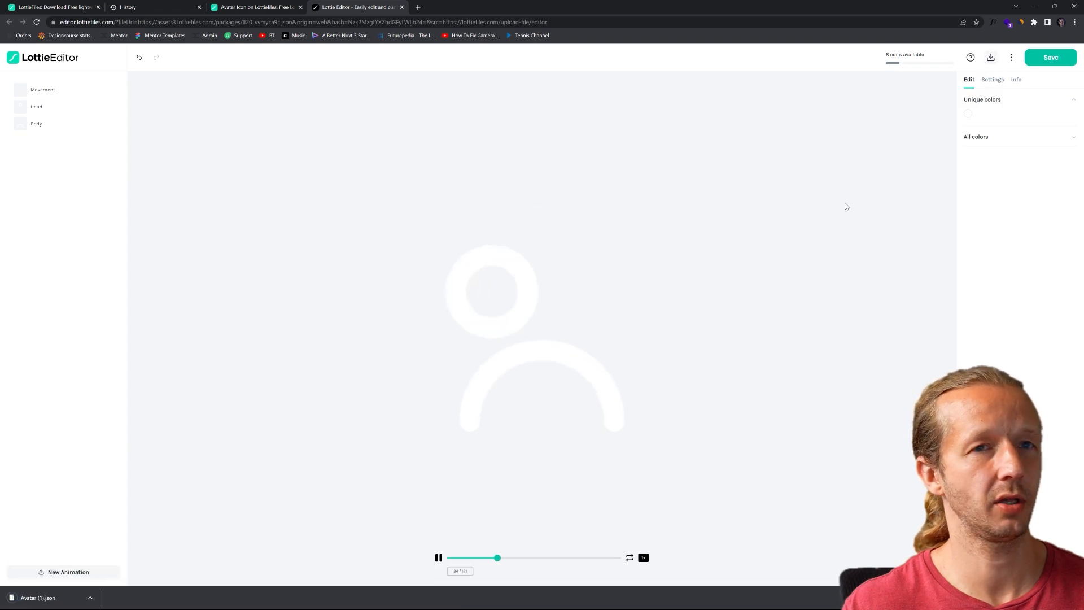
left_click(91, 598)
left_click(113, 567)
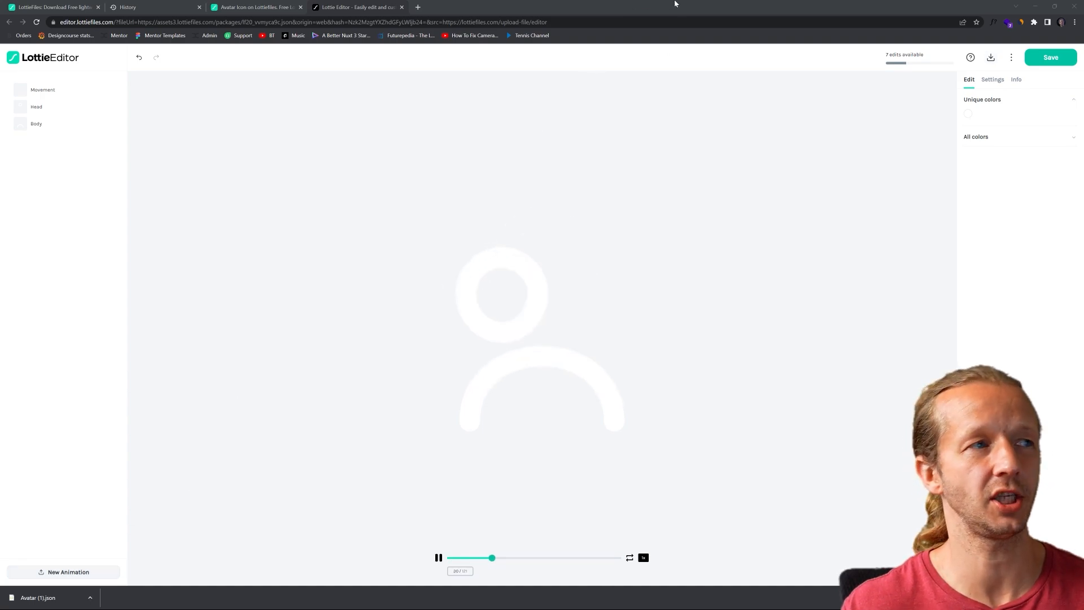
Step: Switch back to ProtoPie and import the Lottie file "Avatar (1)" from the Downloads folder into the scene
left_click(1035, 6)
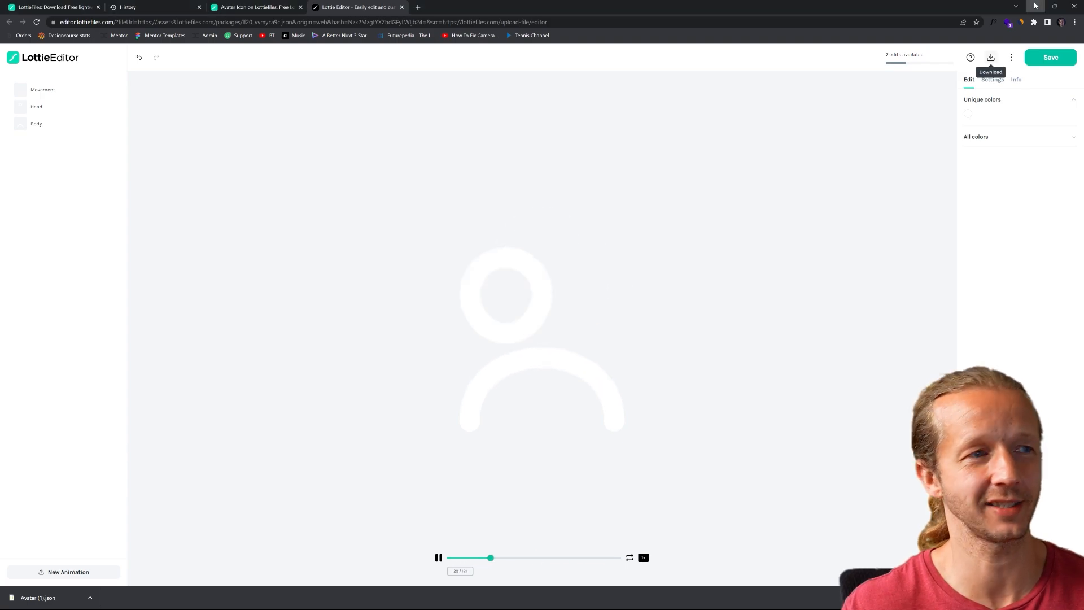
left_click(293, 82)
left_click_drag(255, 76, 416, 97)
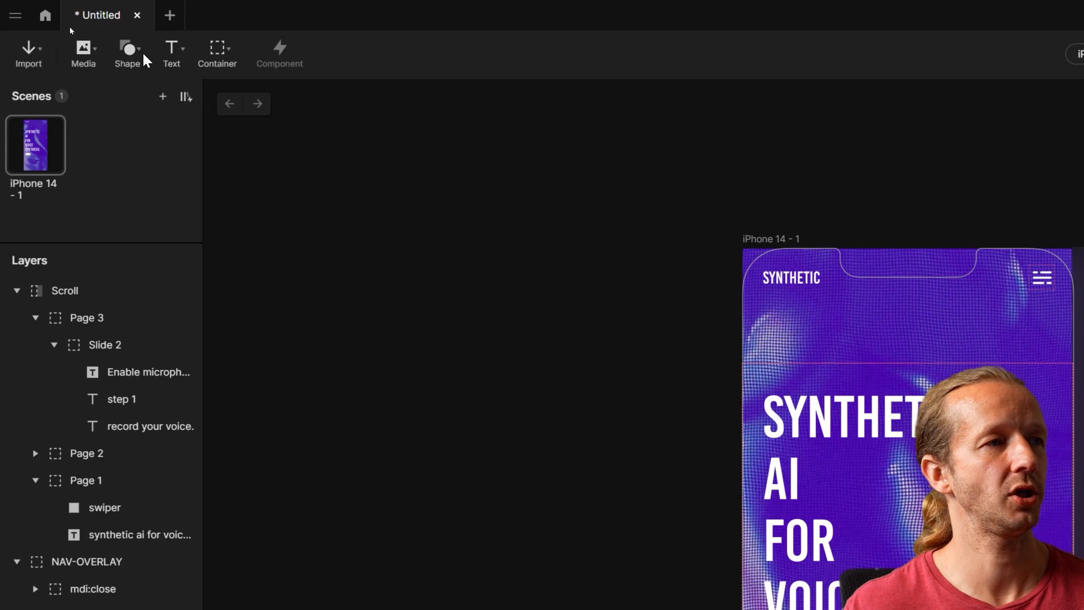
left_click(57, 35)
left_click(101, 186)
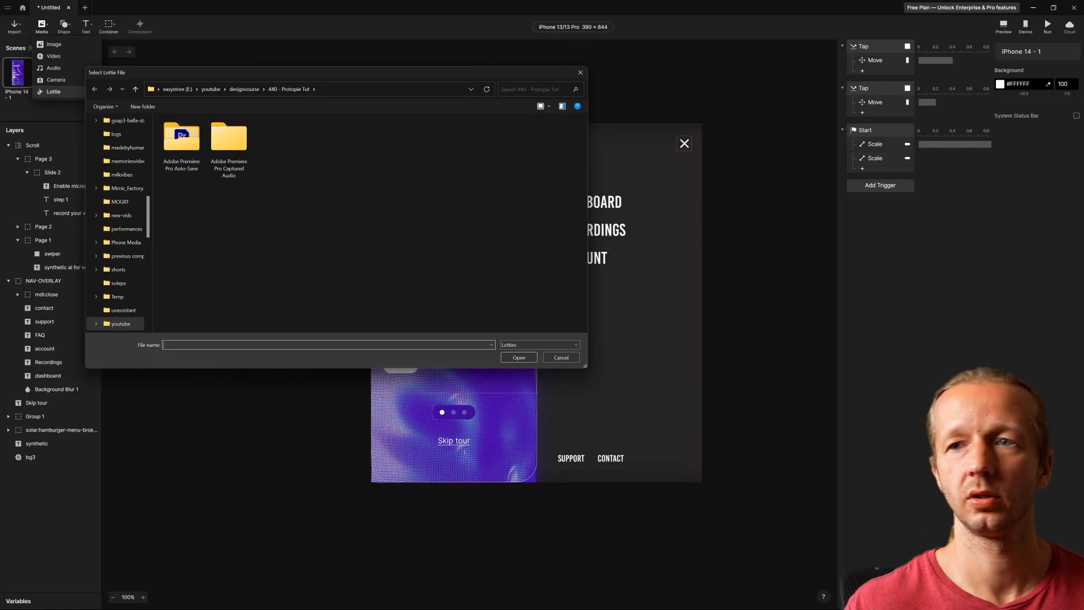
left_click(333, 90)
key("ctrl+v")
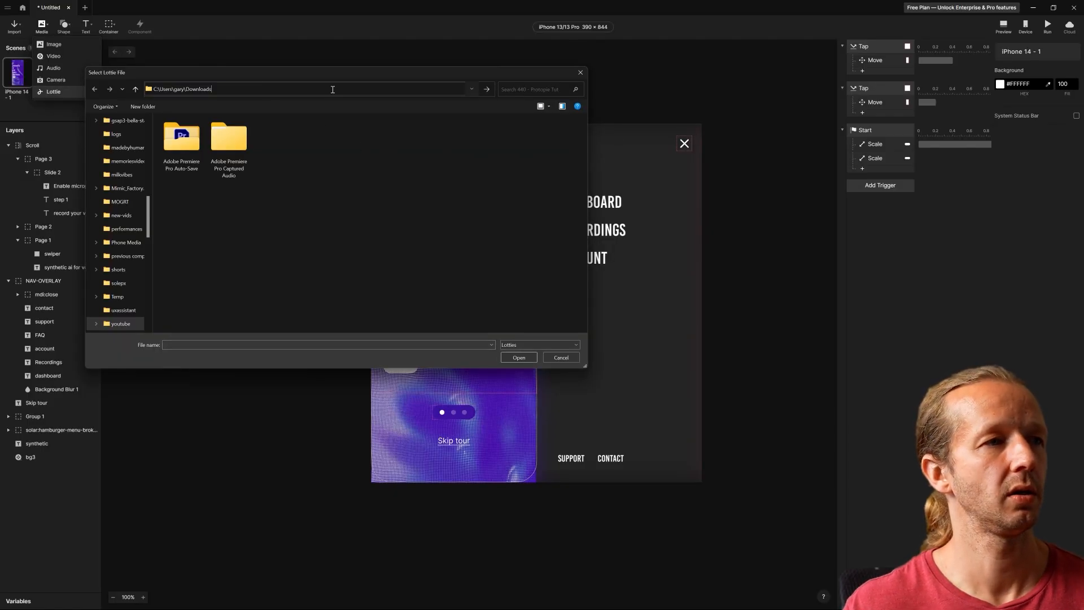
key("Return")
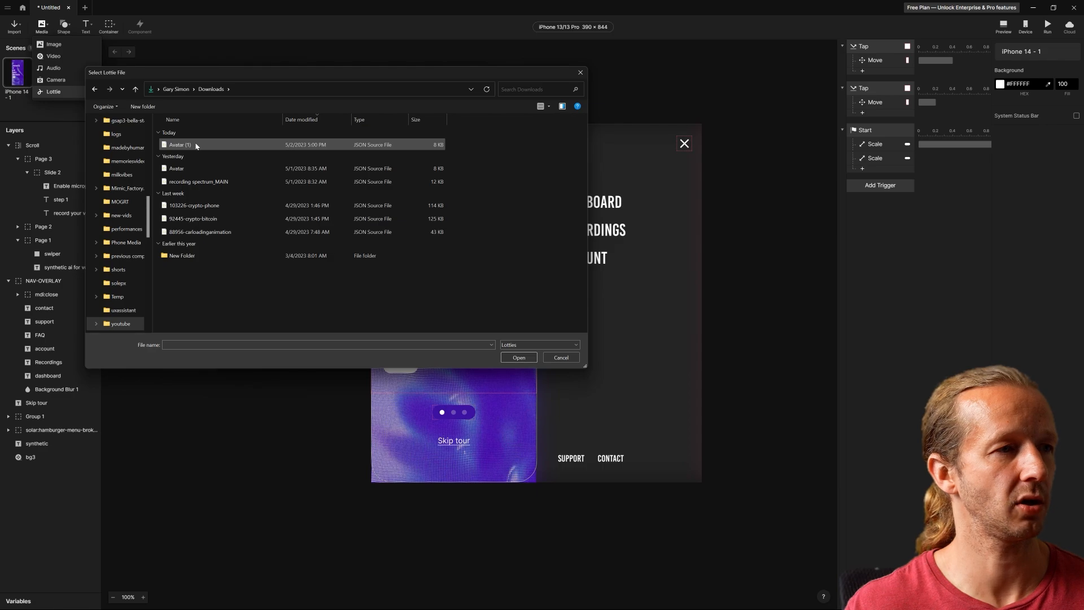
double_click(196, 146)
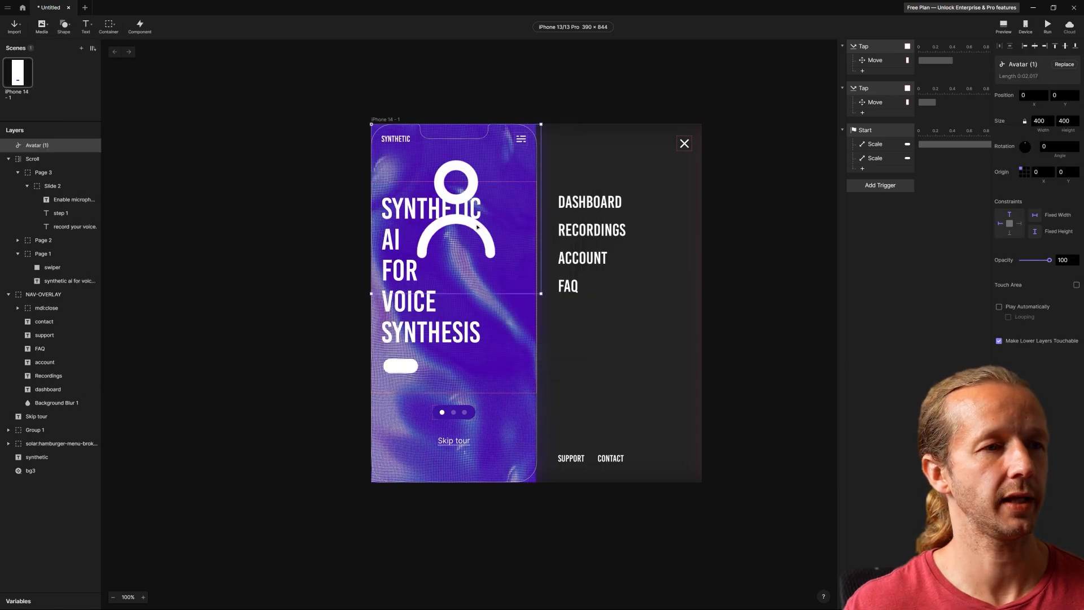
Step: Set the Avatar (1) Lottie layer to play automatically with looping
scroll(477, 227, "down", 5)
scroll(480, 235, "up", 5)
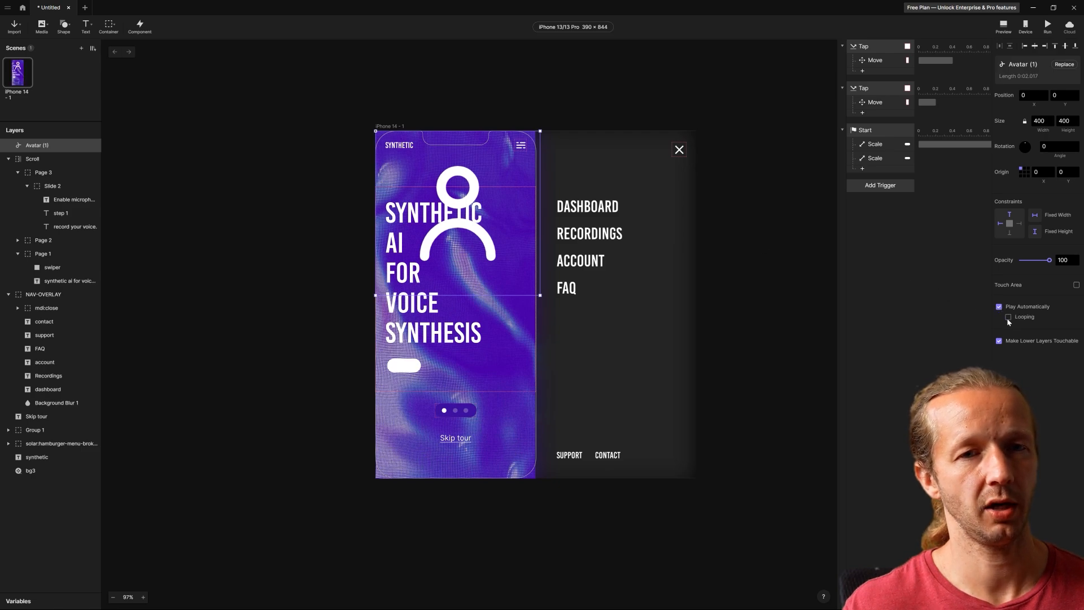
left_click(1009, 318)
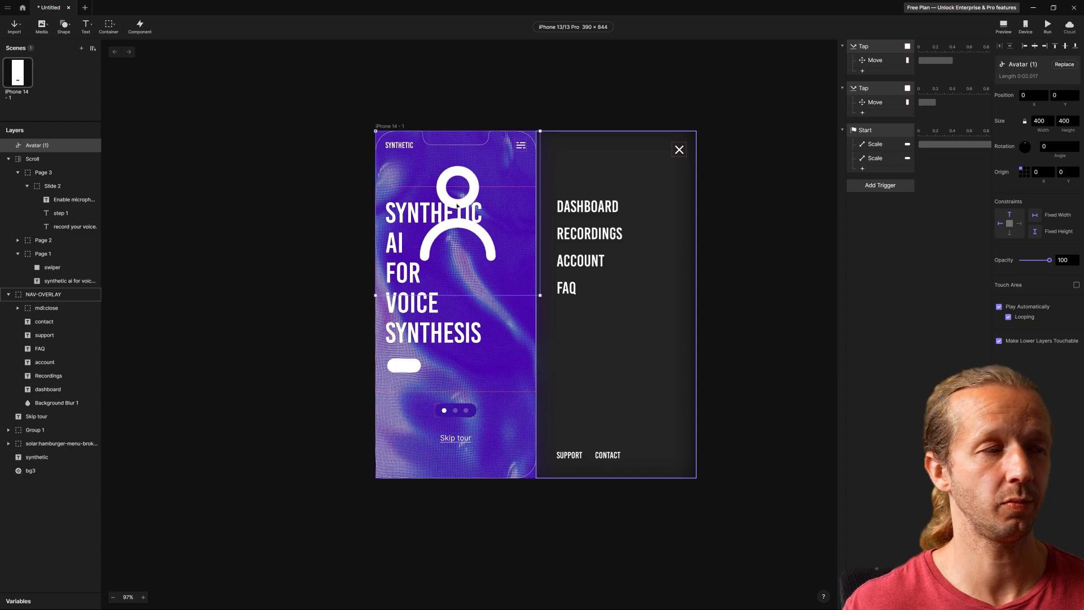
scroll(140, 179, "down", 2)
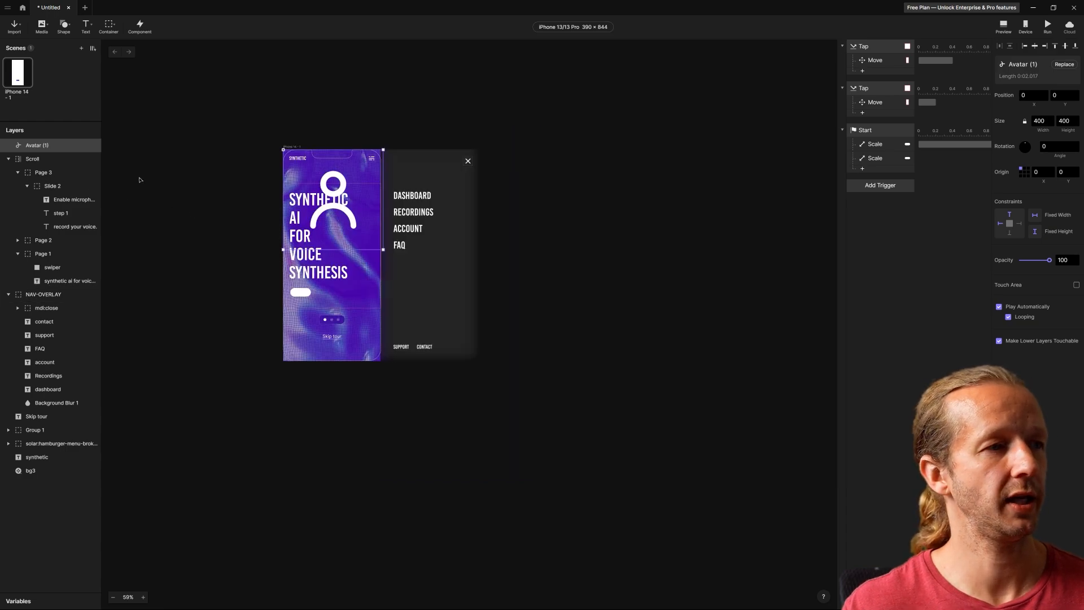
scroll(201, 206, "up", 2)
scroll(217, 184, "up", 1)
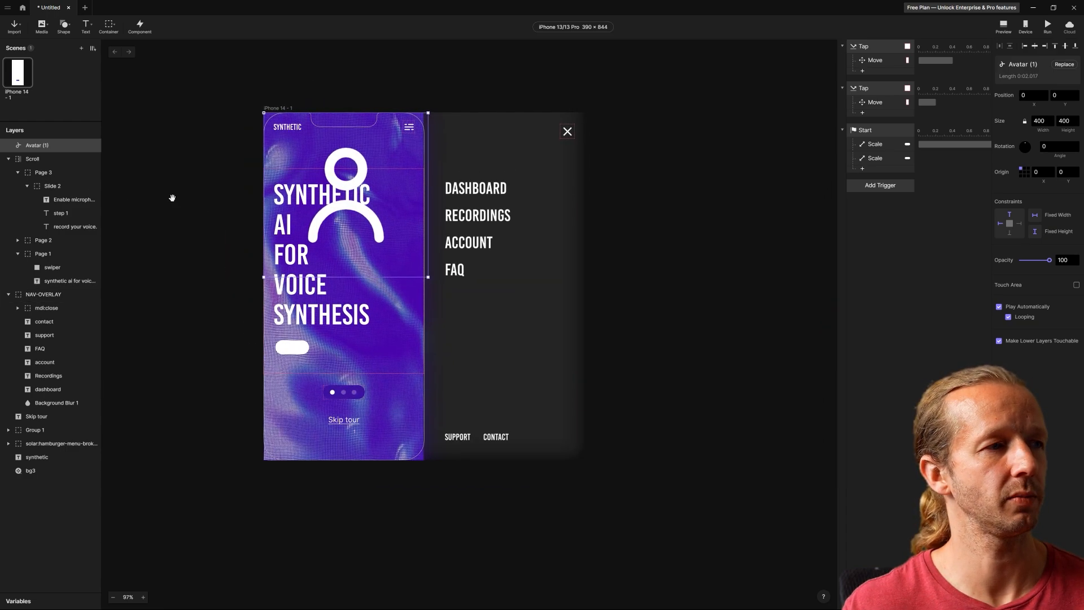
Step: Widen the Scroll container to a width of 1211 to expose all three pages on the canvas
left_click(422, 178)
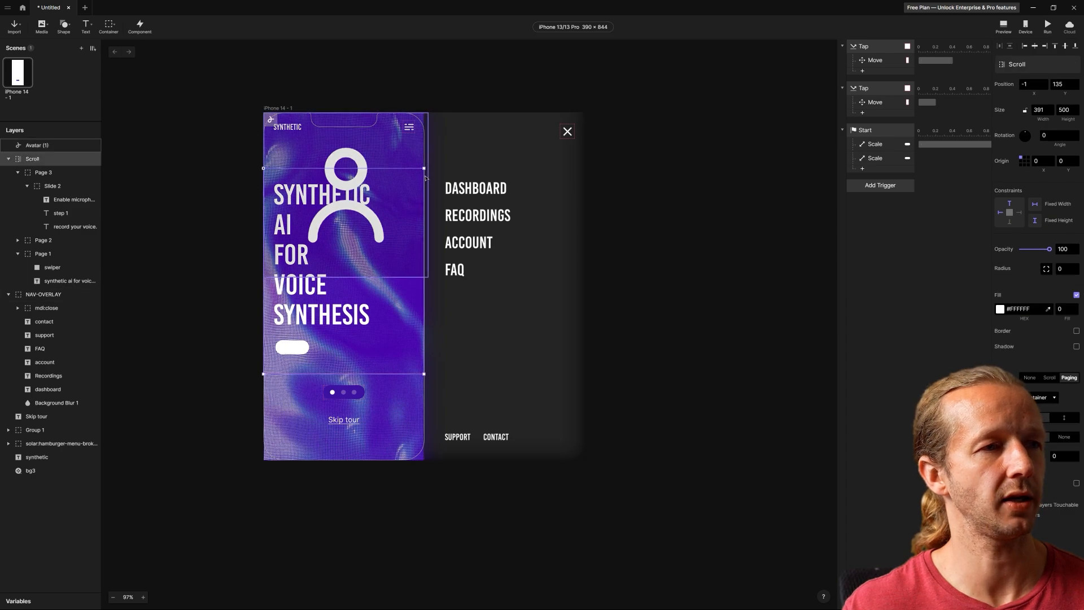
left_click(425, 178)
left_click(85, 159)
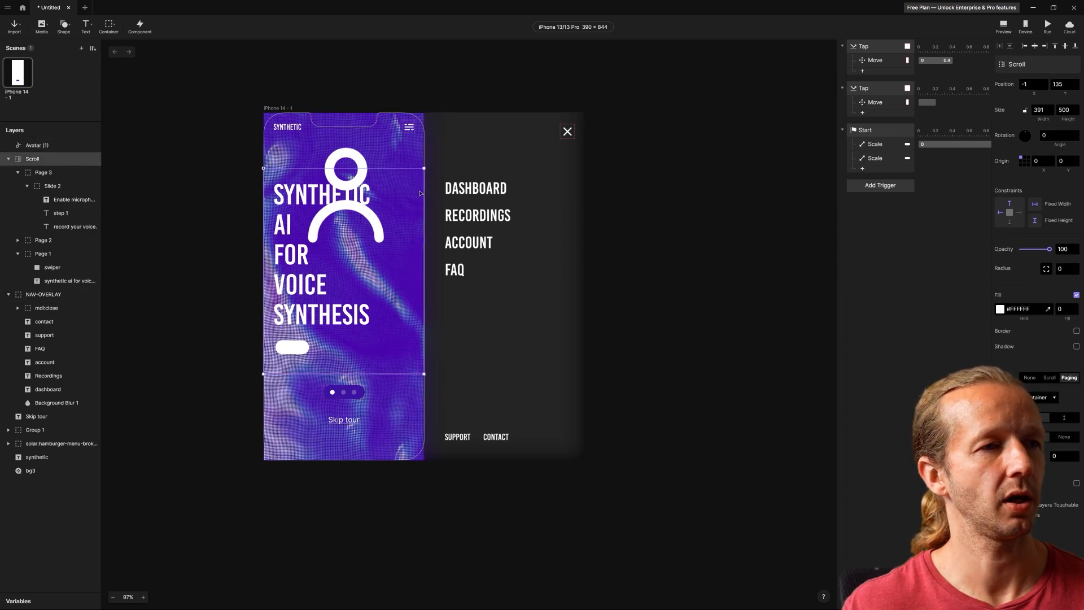
left_click_drag(431, 191, 765, 196)
Step: Move the Avatar (1) animation below the Page 3 description text at about 796, 446 and shrink it to 74 × 74
left_click(344, 165)
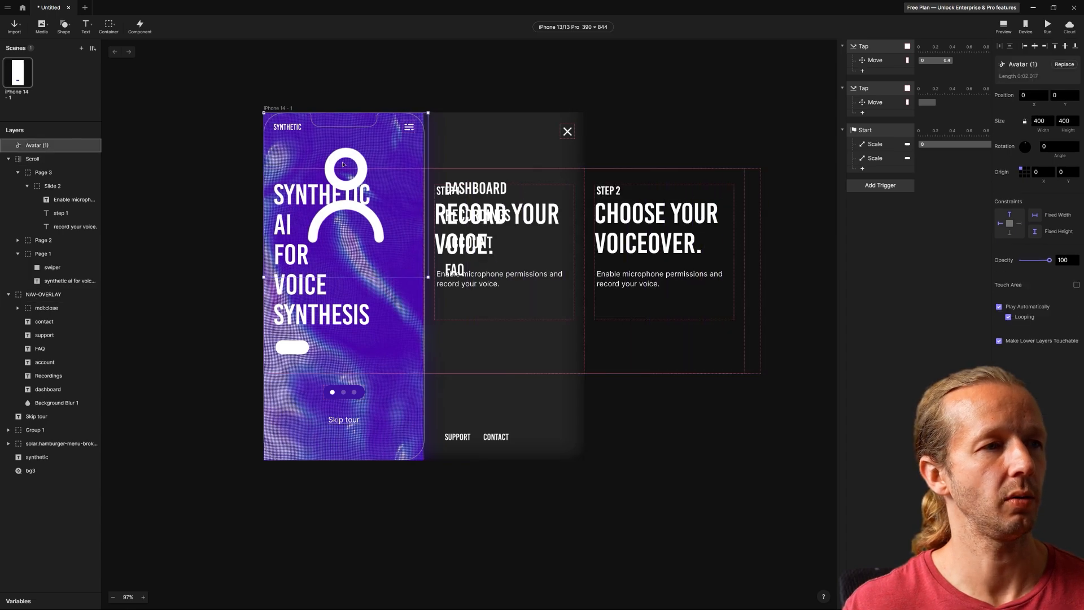
left_click_drag(334, 163, 653, 274)
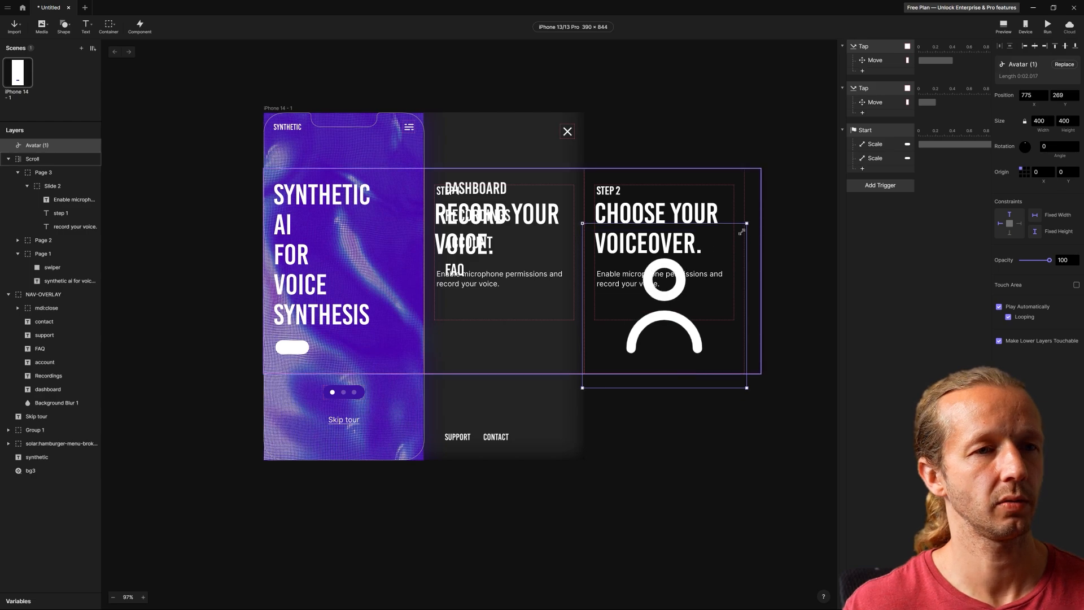
left_click_drag(745, 225, 606, 315)
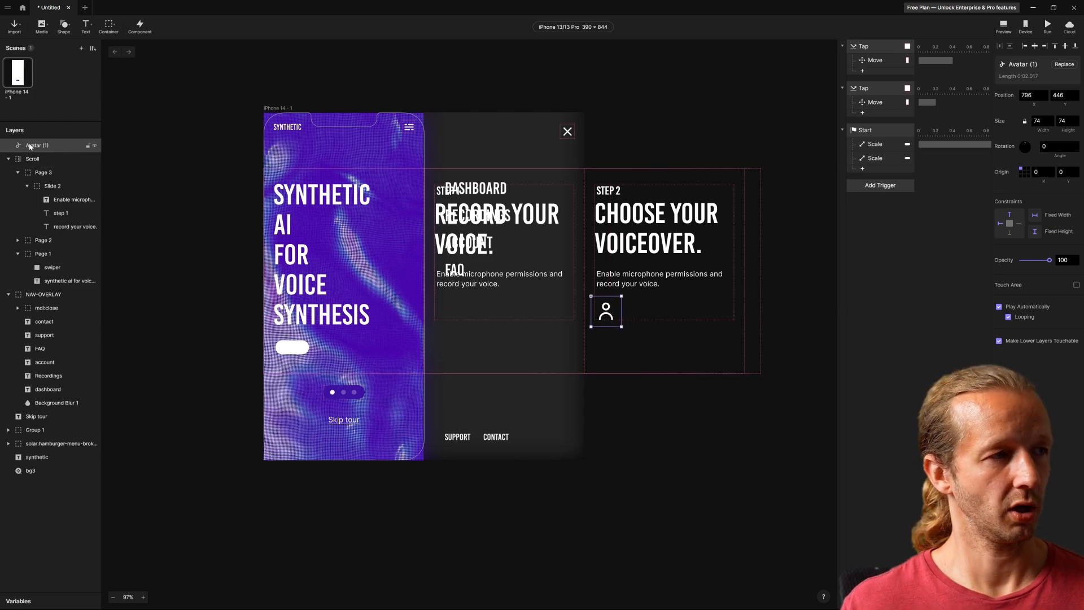
Step: Nest the Avatar (1) layer inside the Slide 2 container of Page 3 and deselect it
left_click_drag(30, 147, 44, 182)
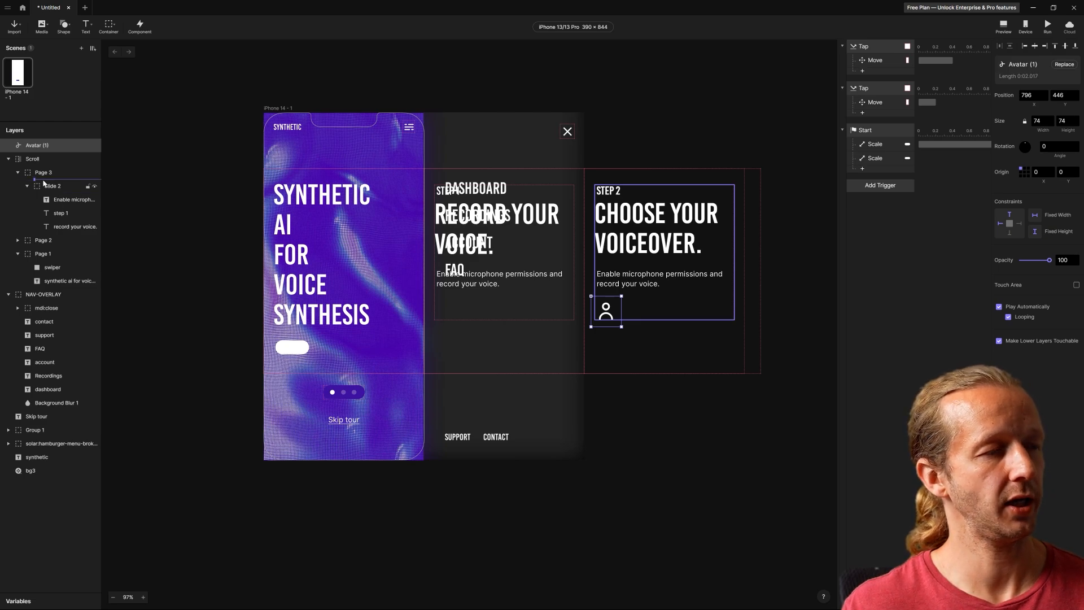
left_click_drag(50, 194, 50, 195)
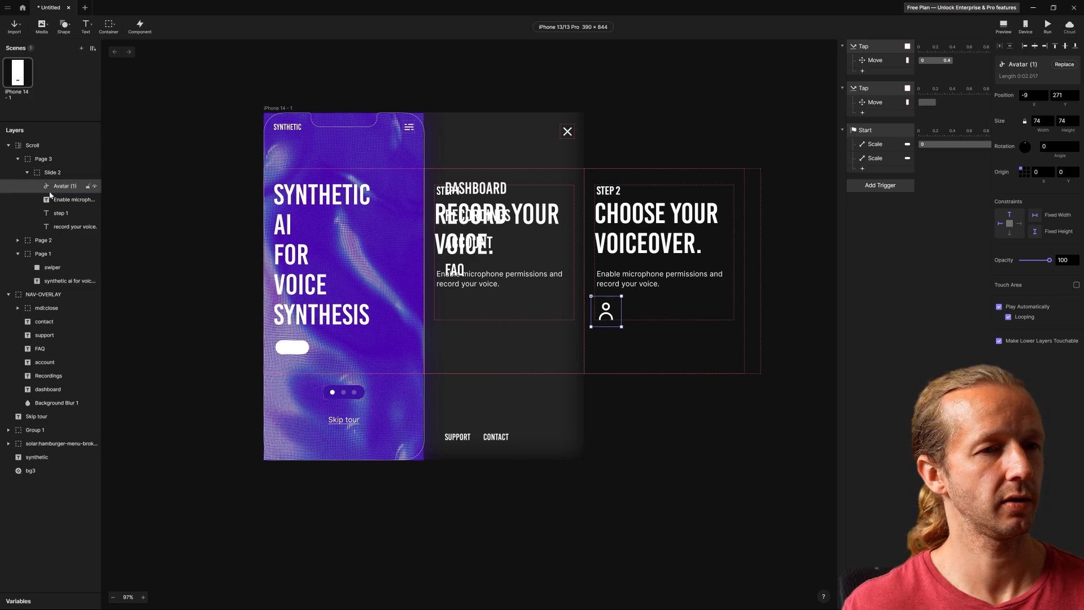
left_click(682, 409)
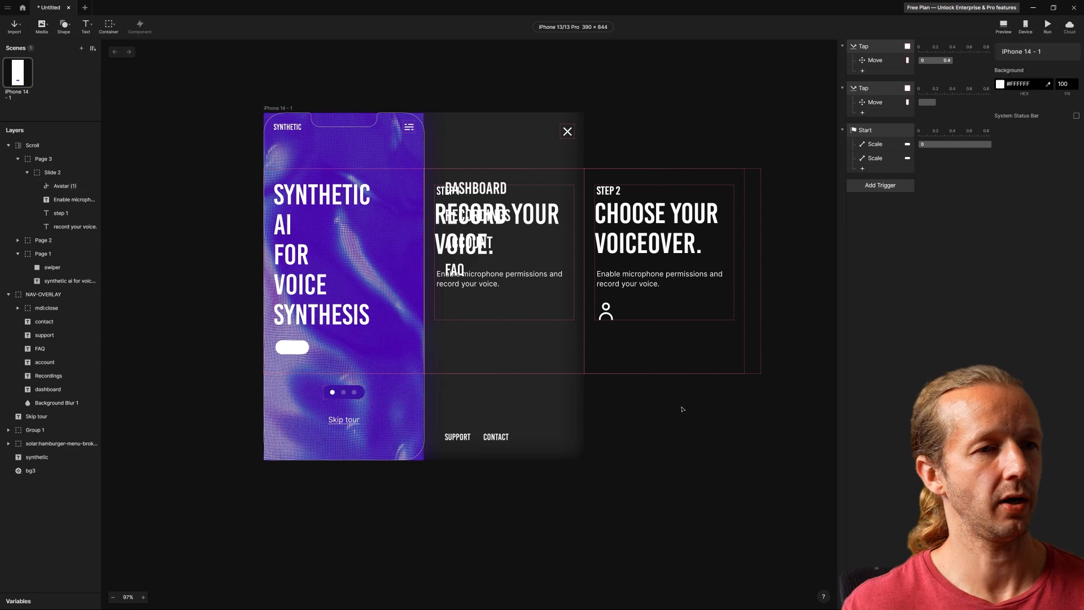
Step: Import the "recording spectrum_MAIN" Lottie with looping autoplay, shrink it to 114 × 114, and place it below the Page 2 description at about 390, 423
left_click(47, 30)
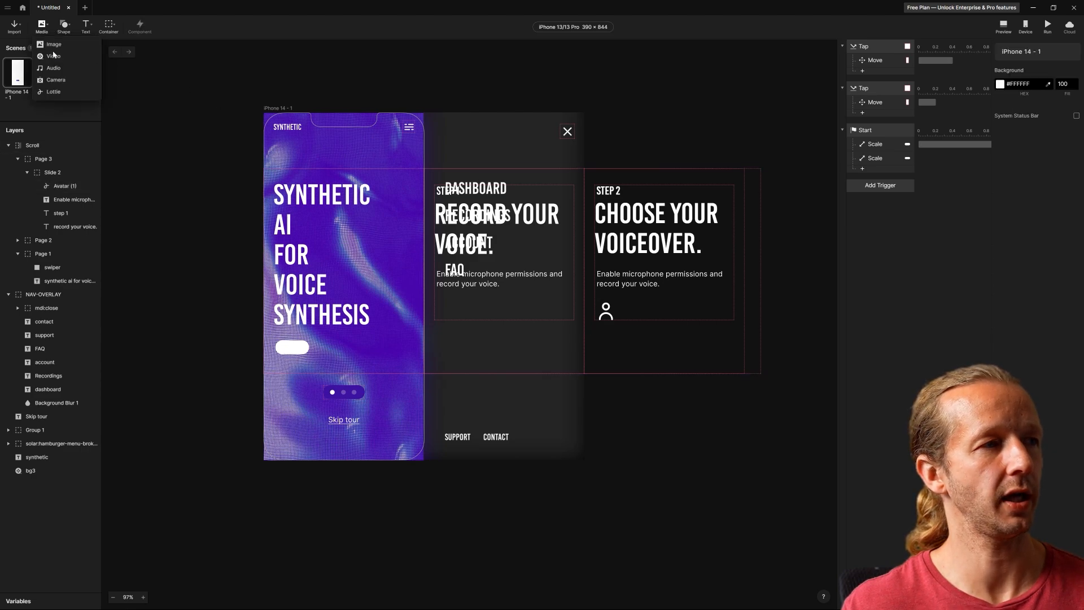
left_click(53, 91)
double_click(182, 183)
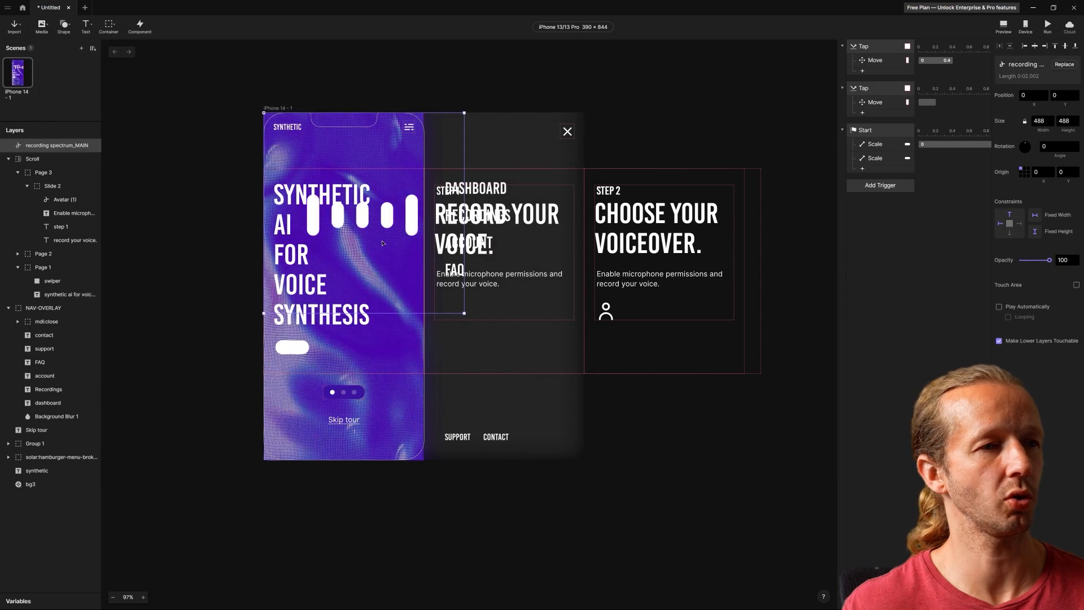
left_click_drag(464, 314, 471, 286)
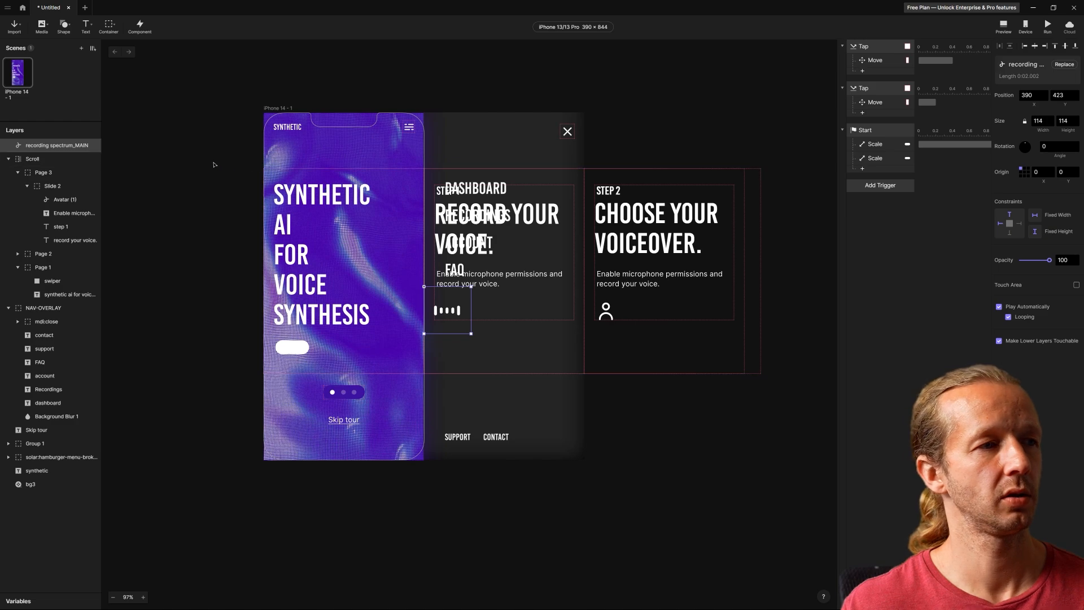
Step: Narrow the Scroll container to a width of 391 and check the pages in the preview
left_click(86, 160)
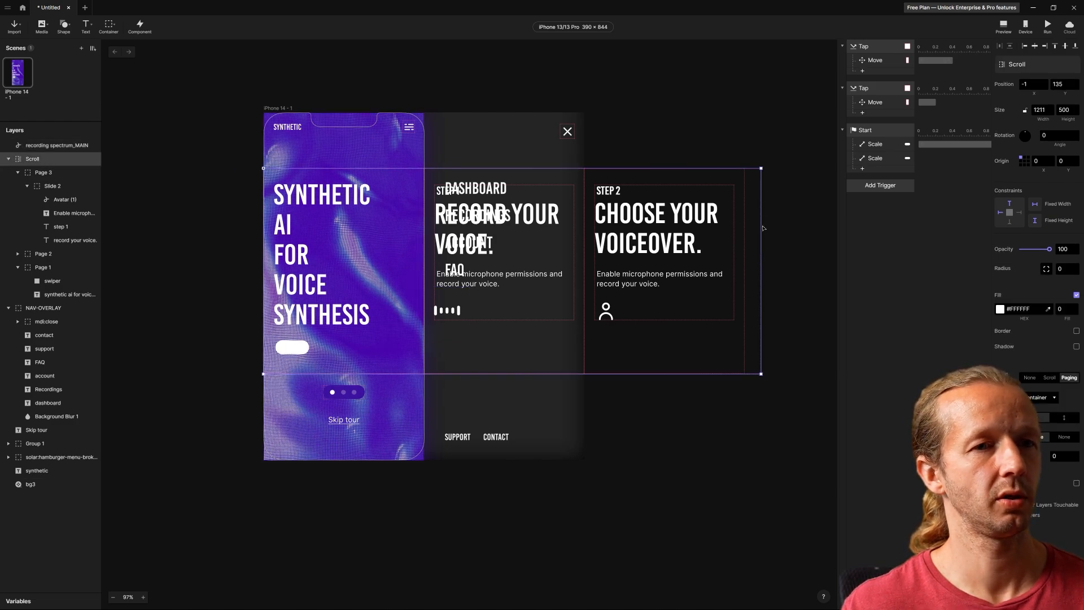
left_click_drag(761, 226, 421, 240)
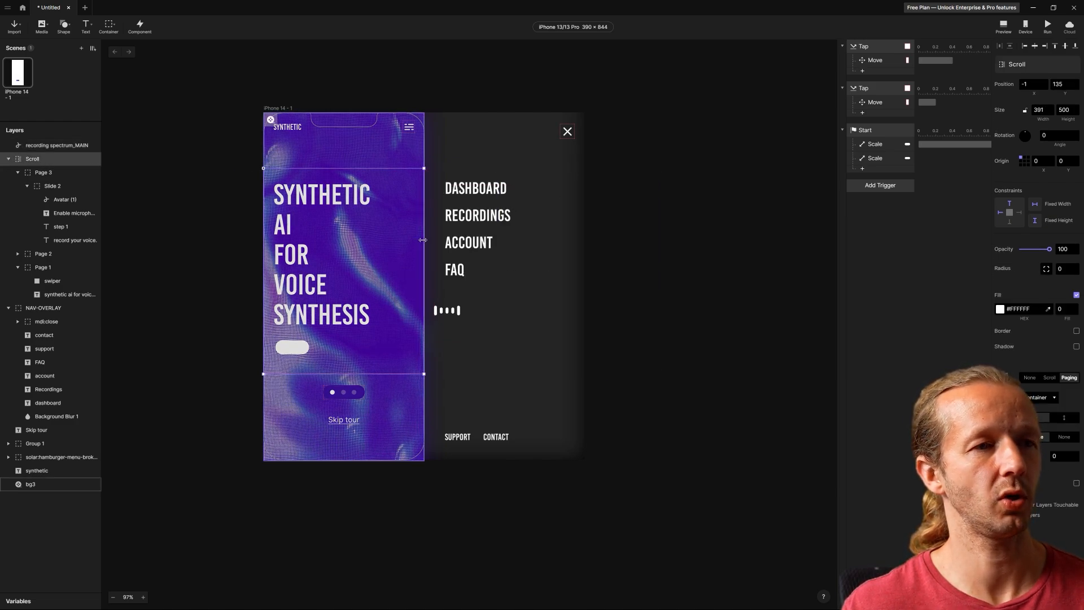
left_click(1004, 25)
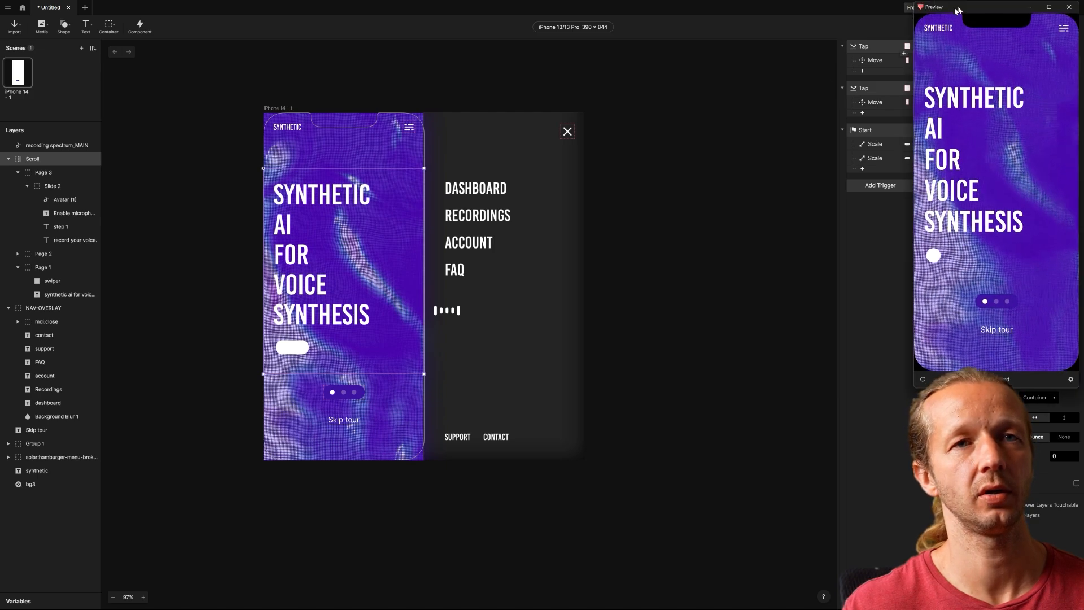
left_click_drag(956, 10, 655, 54)
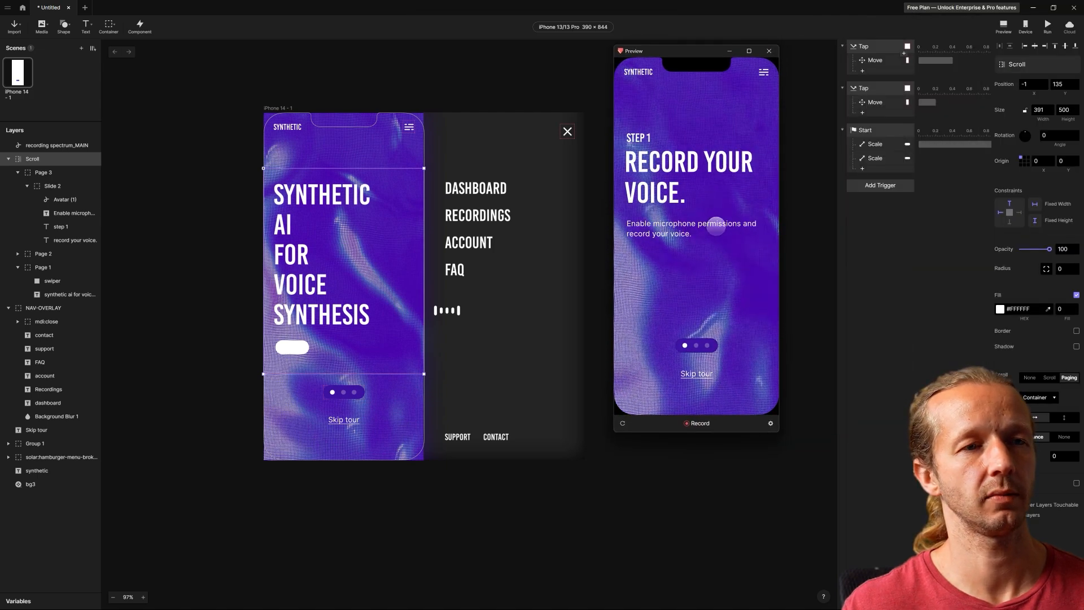
left_click(769, 51)
Step: Nest the recording spectrum_MAIN layer inside the Slide 2 container of Page 2 and open the preview
left_click(35, 146)
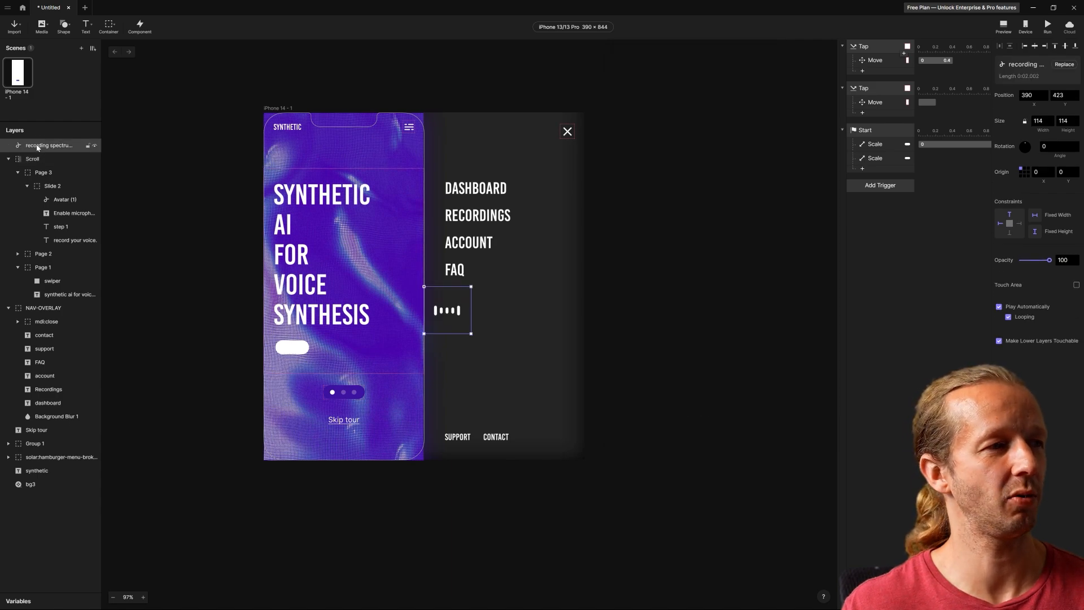
left_click_drag(37, 147, 46, 258)
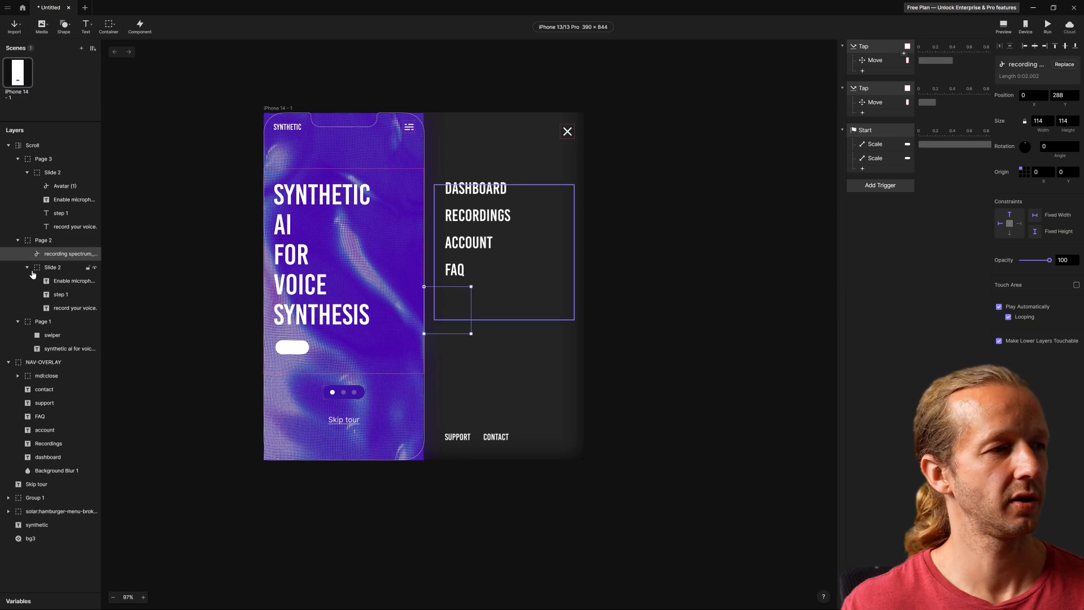
left_click_drag(35, 268, 56, 277)
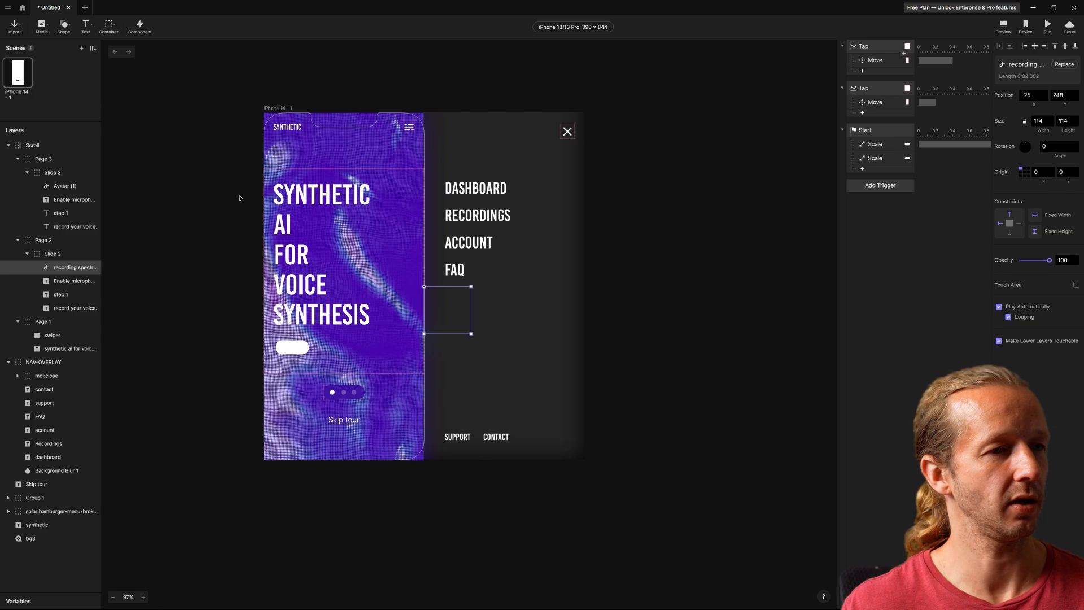
left_click(1003, 26)
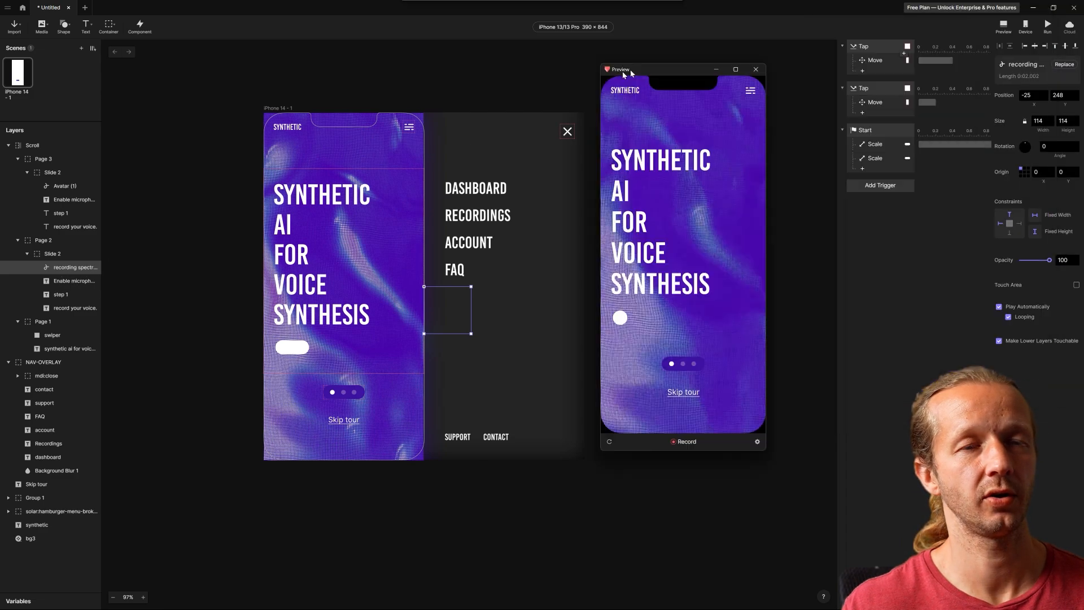
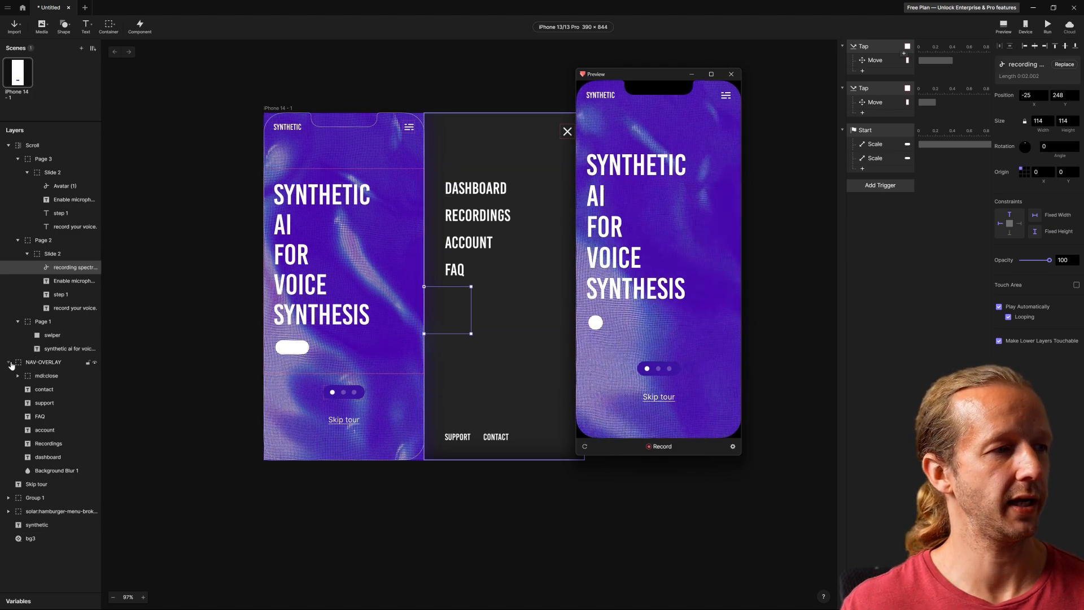
Step: Collapse the Scroll and NAV-OVERLAY layers and move NAV-OVERLAY above Scroll in the layer order
left_click(8, 145)
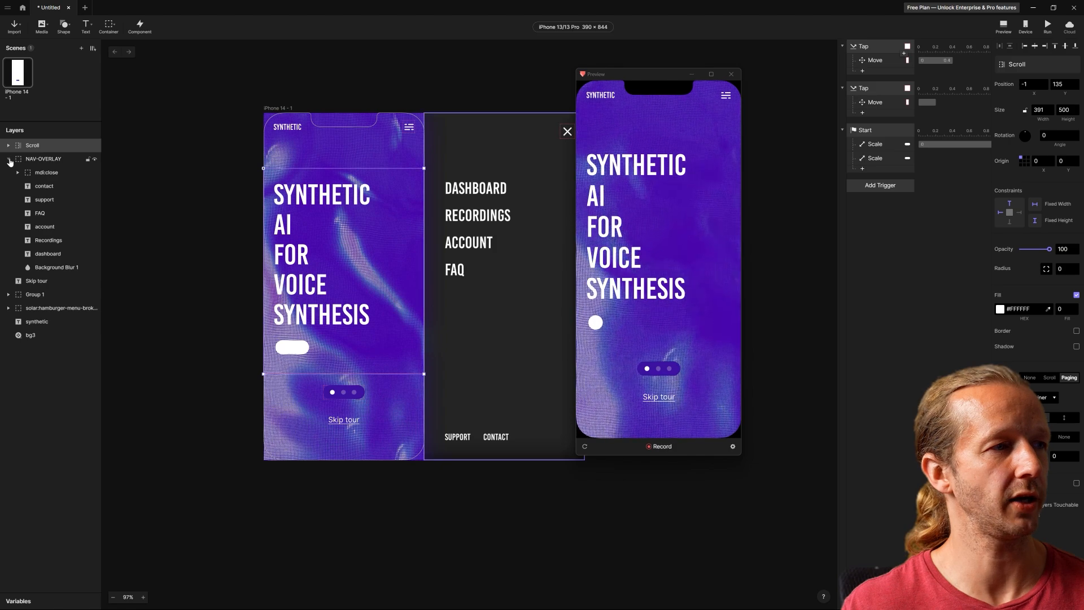
left_click(9, 161)
left_click_drag(47, 159, 43, 141)
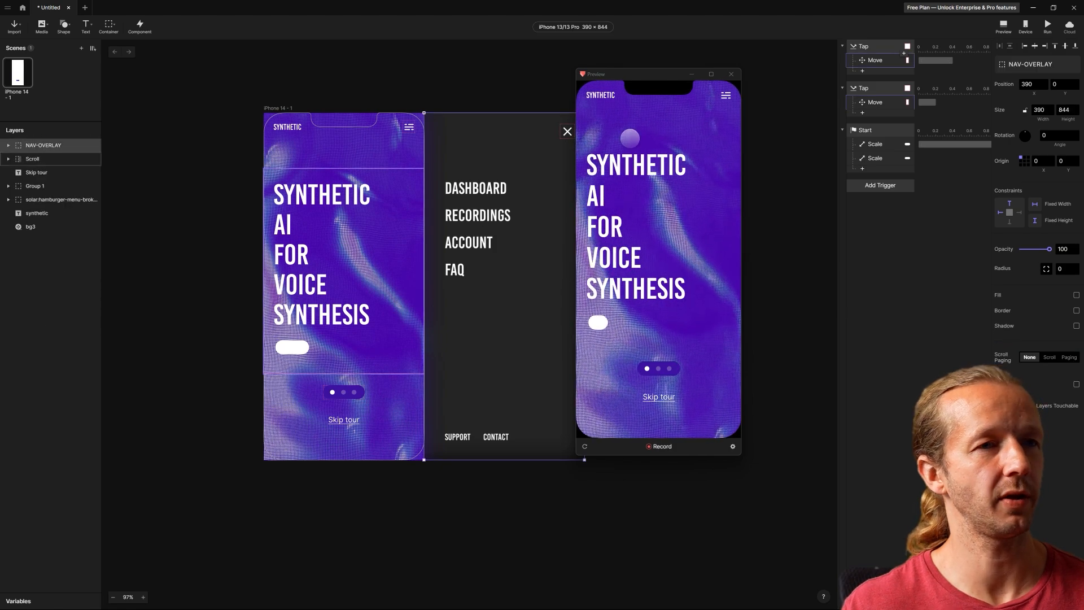
Step: Test opening and closing the navigation overlay in the preview, then close the preview
left_click(725, 95)
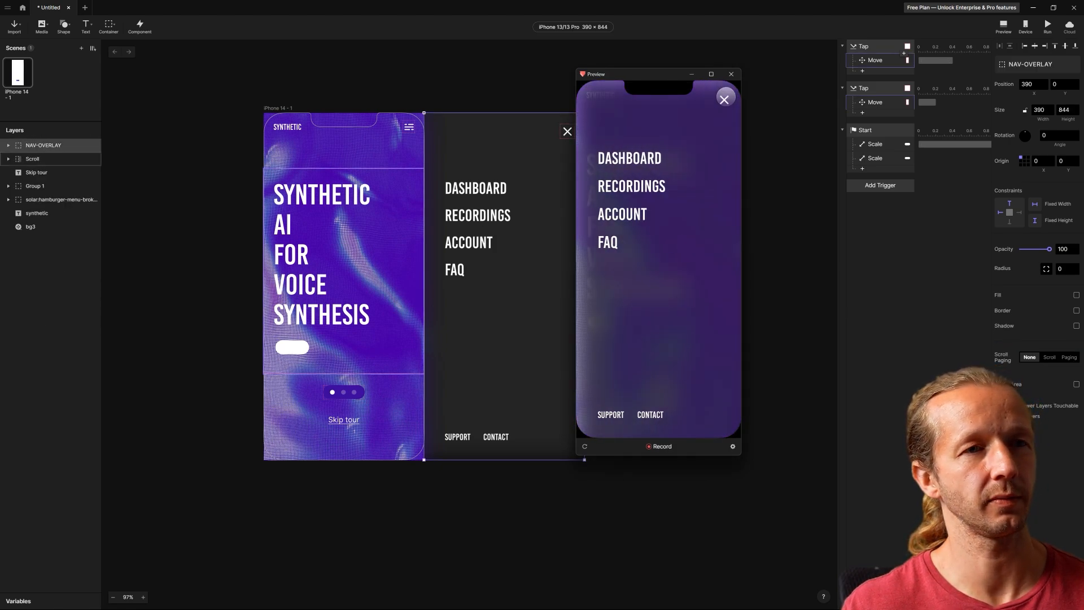
left_click(724, 100)
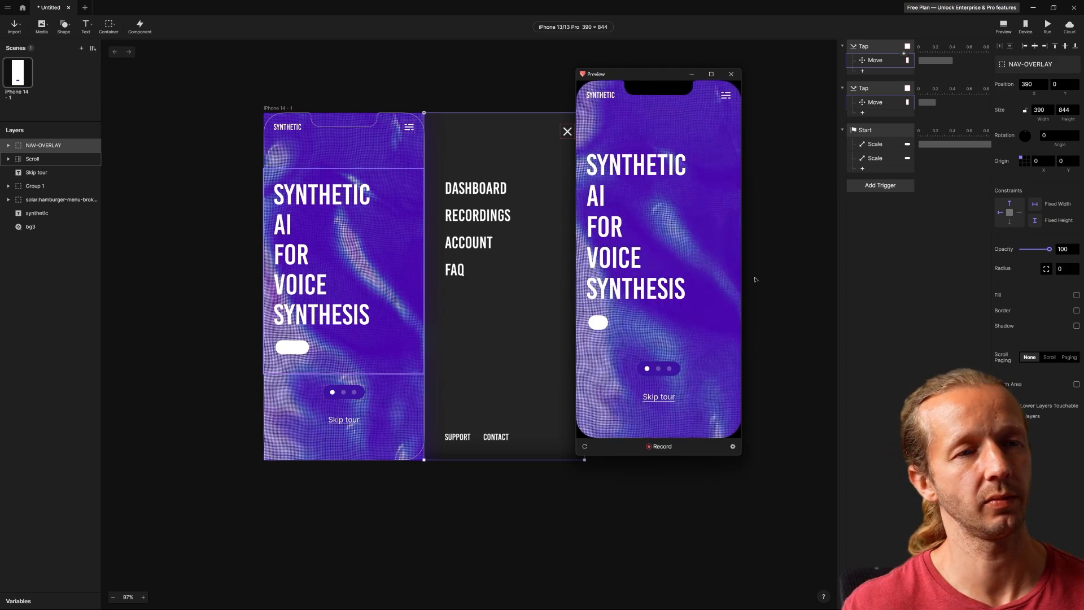
left_click_drag(673, 76, 709, 77)
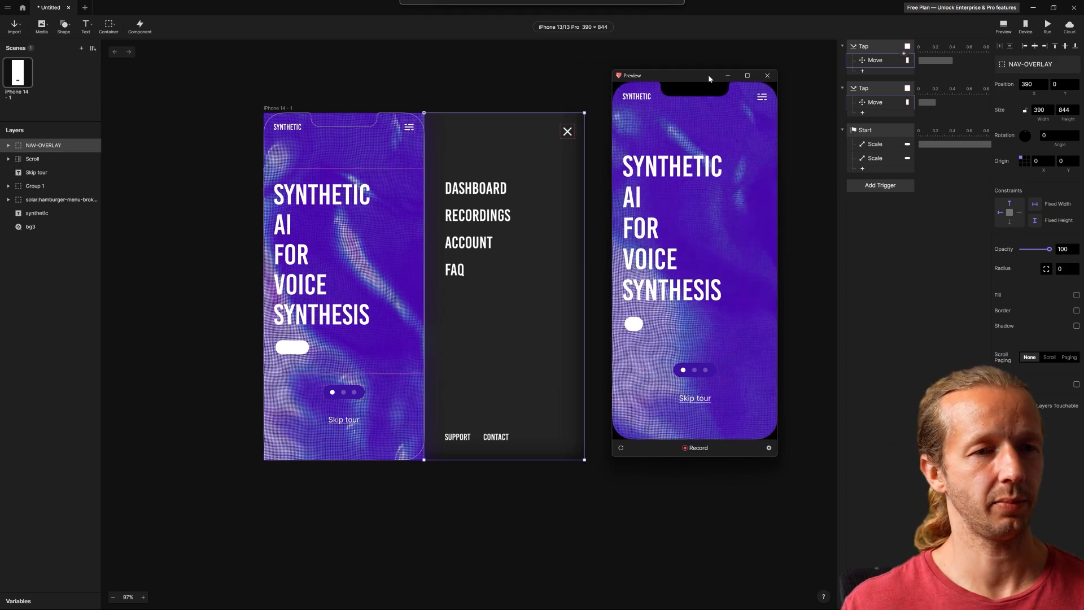
left_click(767, 75)
left_click(354, 489)
scroll(271, 453, "up", 5)
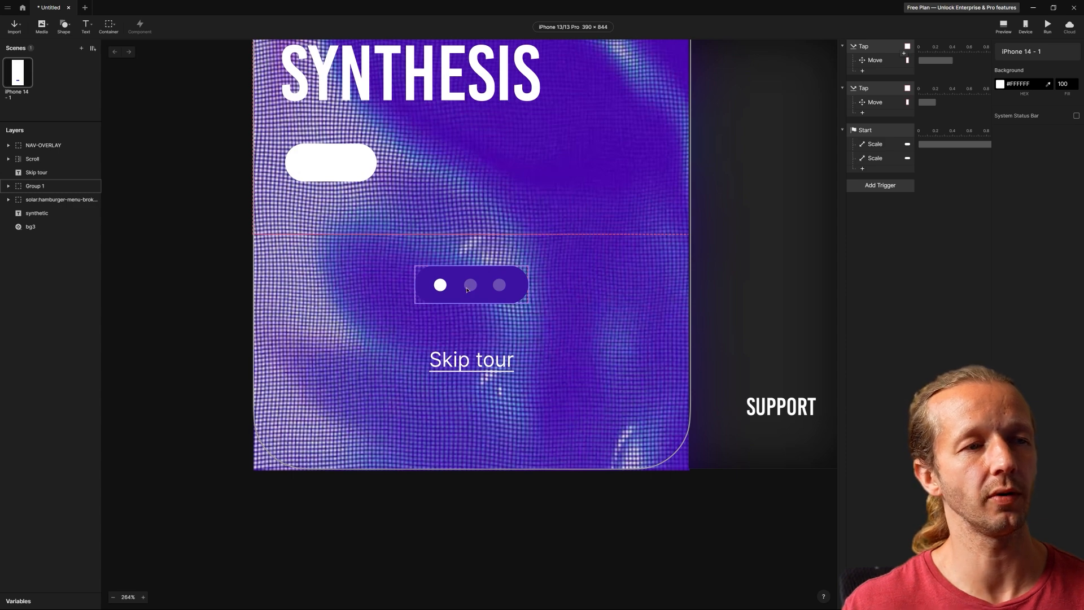
scroll(470, 288, "down", 5)
left_click(733, 208)
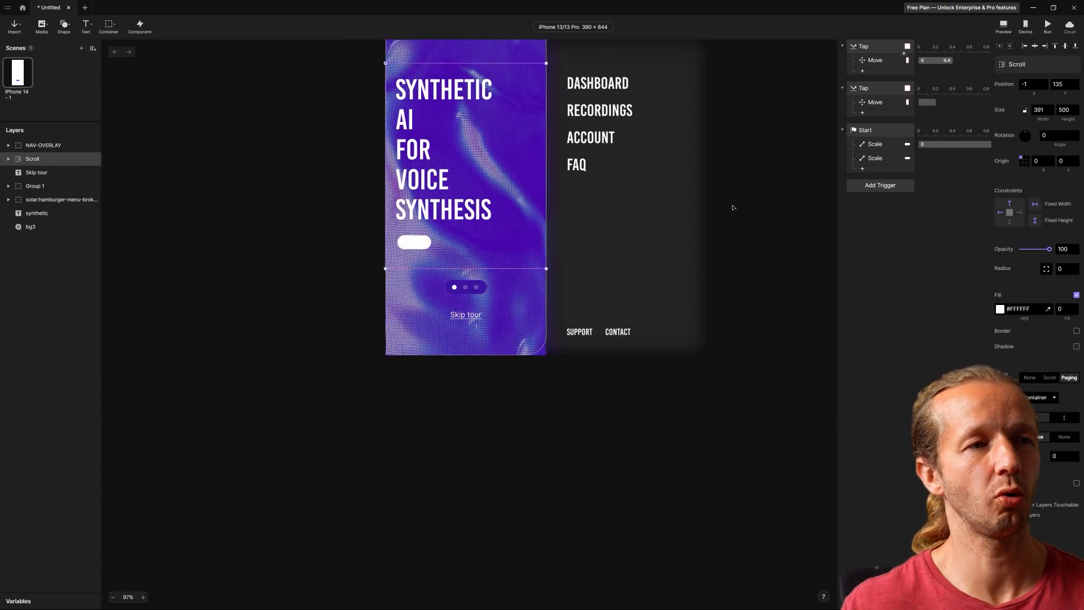
left_click_drag(686, 191, 670, 281)
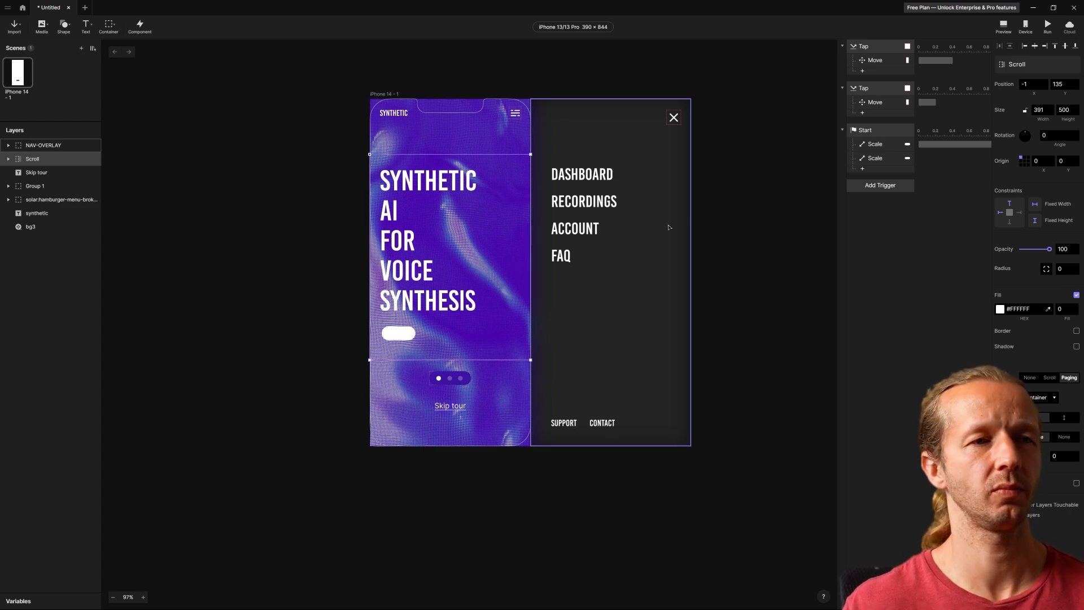
left_click(295, 210)
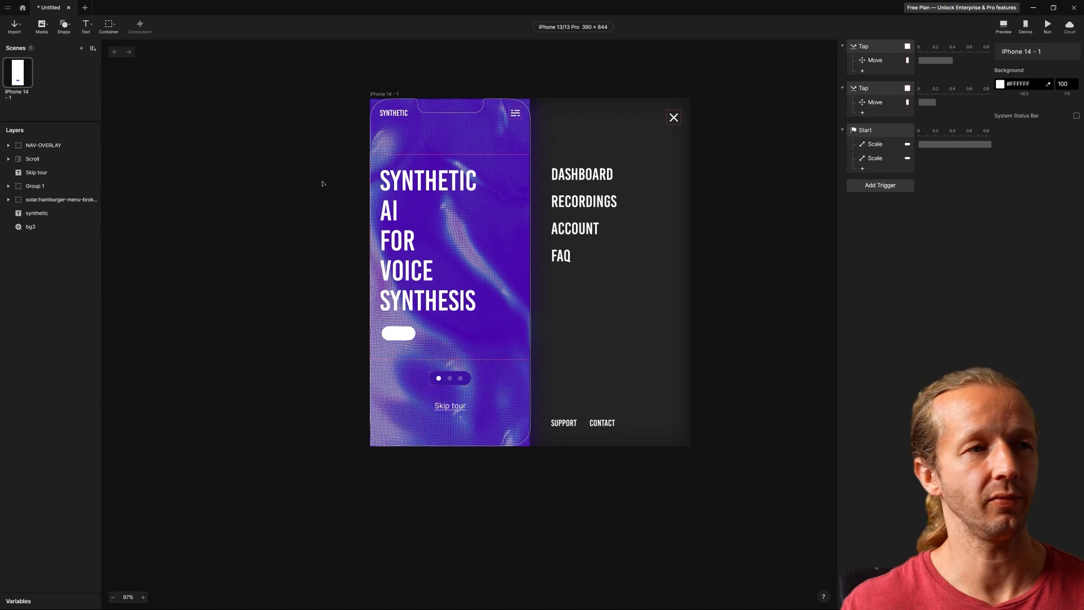
left_click(431, 183)
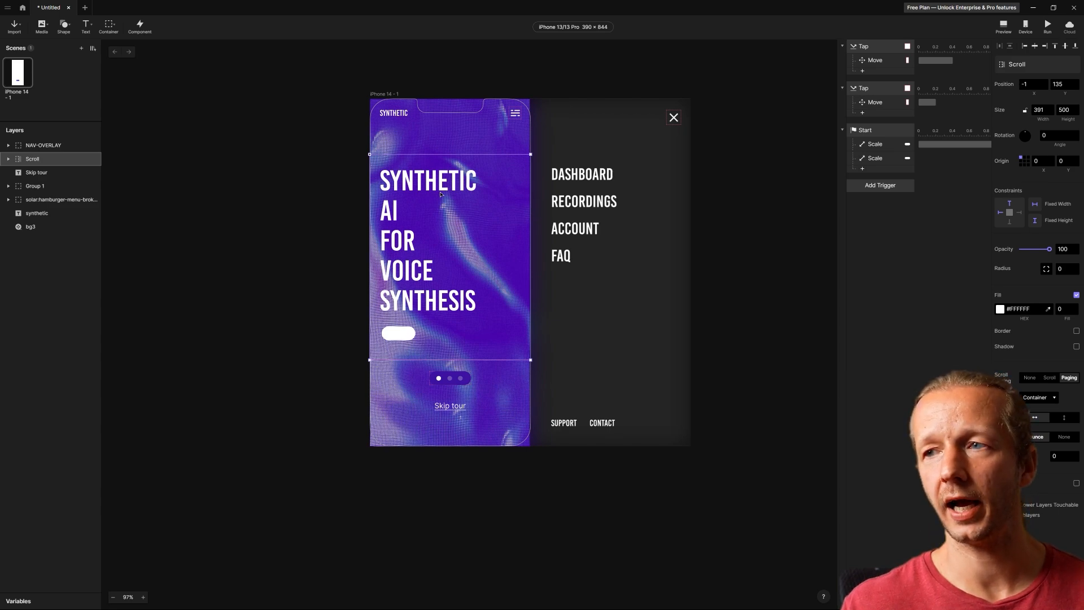
left_click(790, 139)
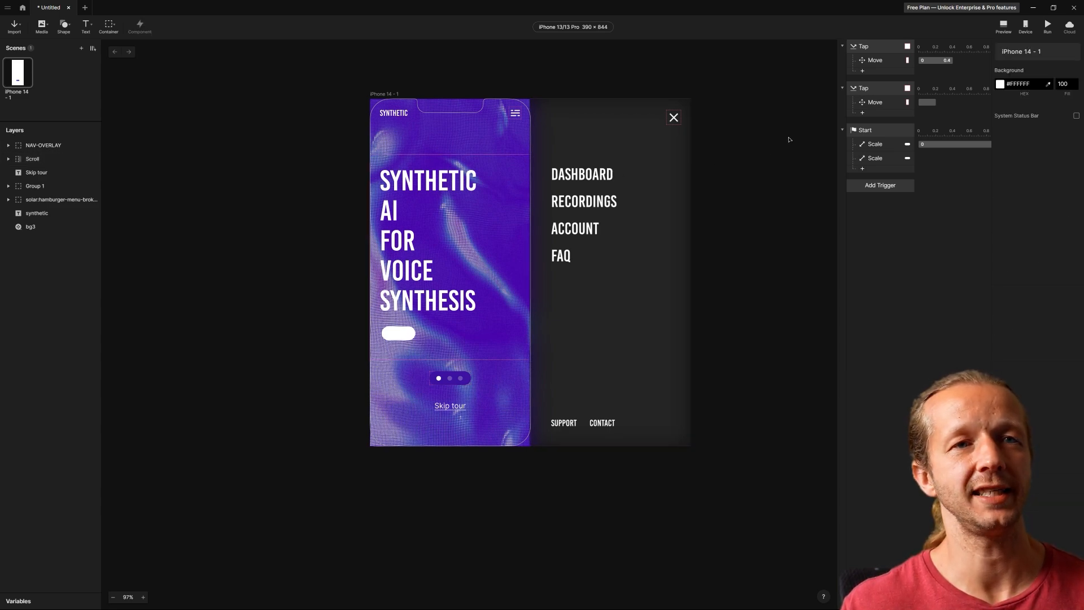
Step: Add a Detect trigger that monitors the Scroll property of the Scroll container
left_click(878, 187)
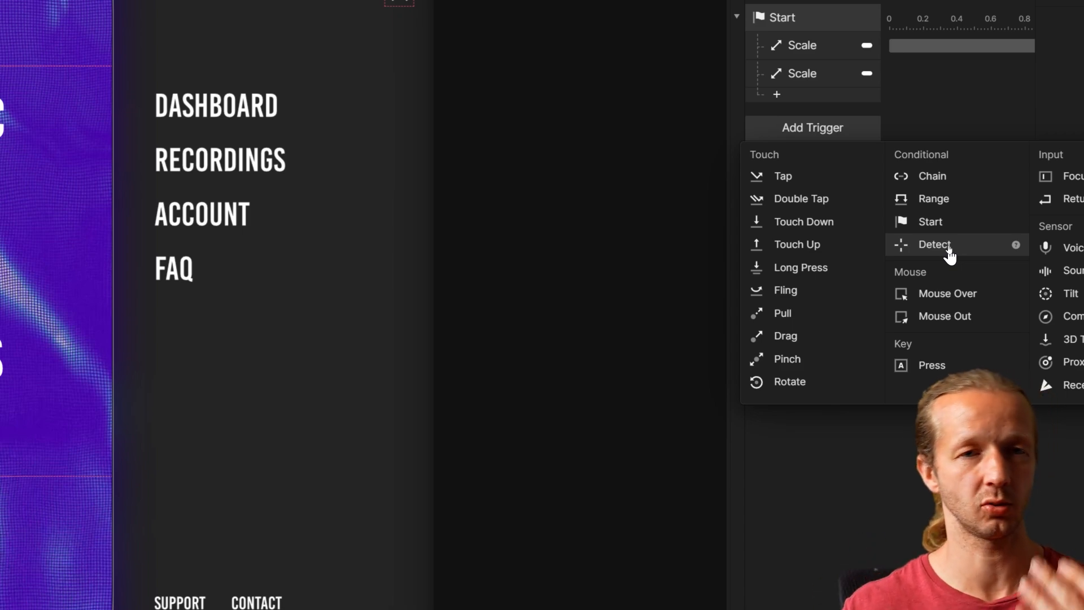
left_click(948, 254)
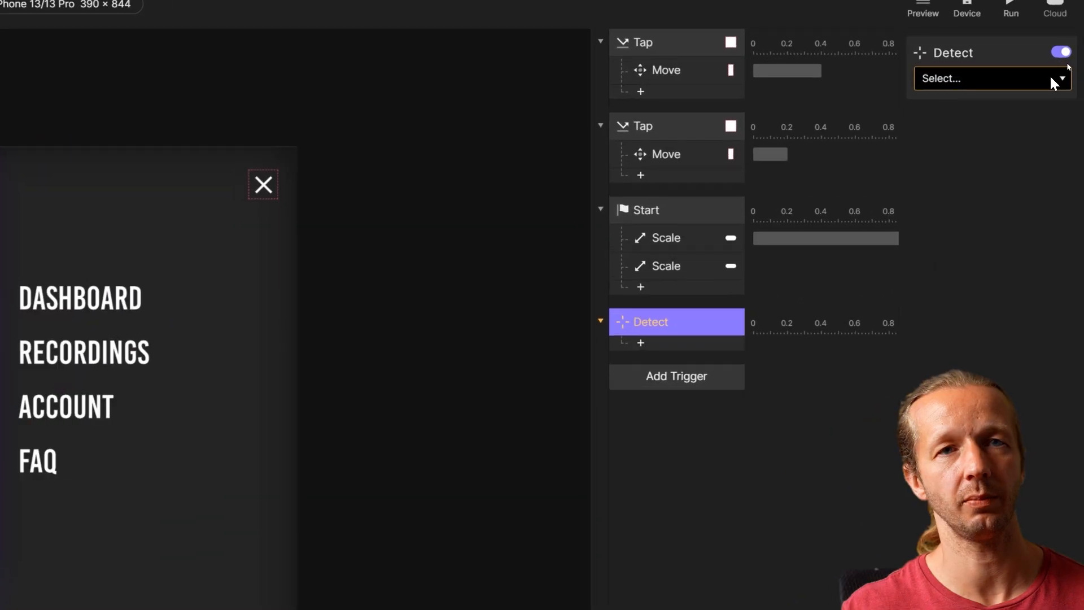
left_click(1048, 65)
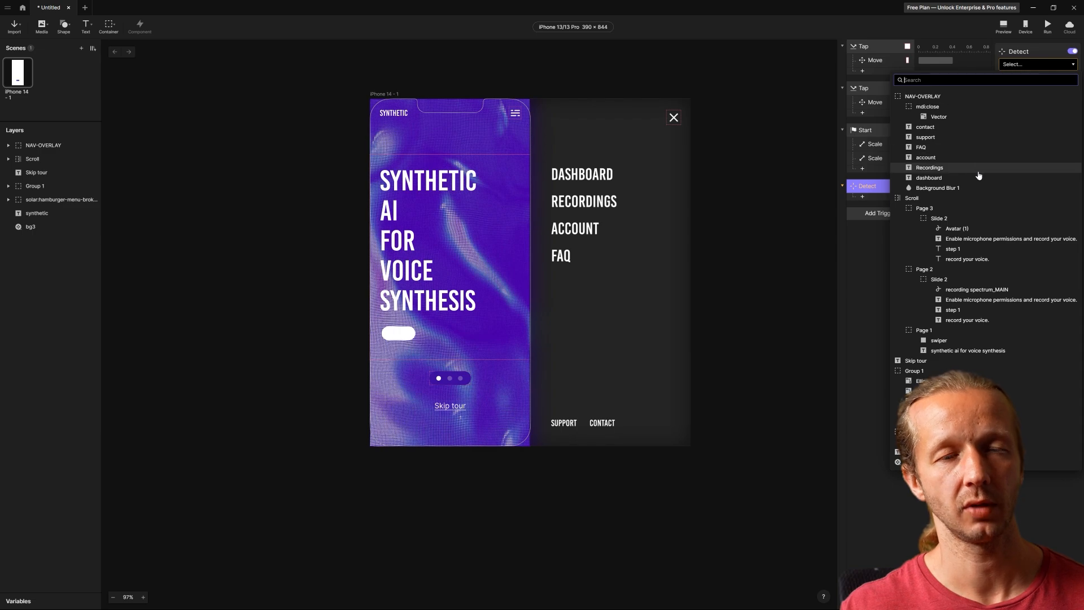
left_click(974, 199)
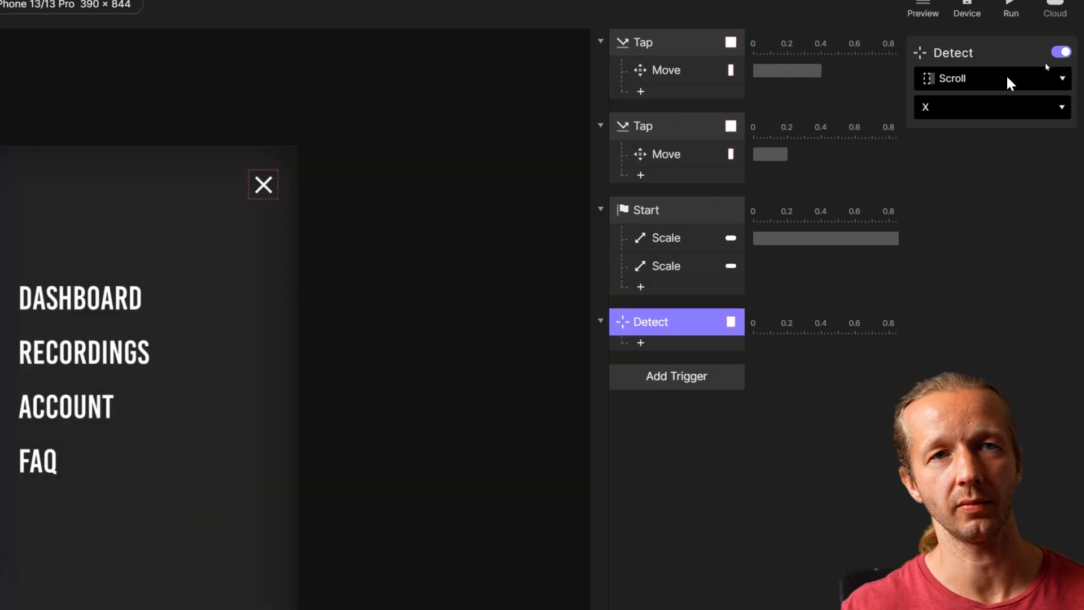
left_click(1011, 109)
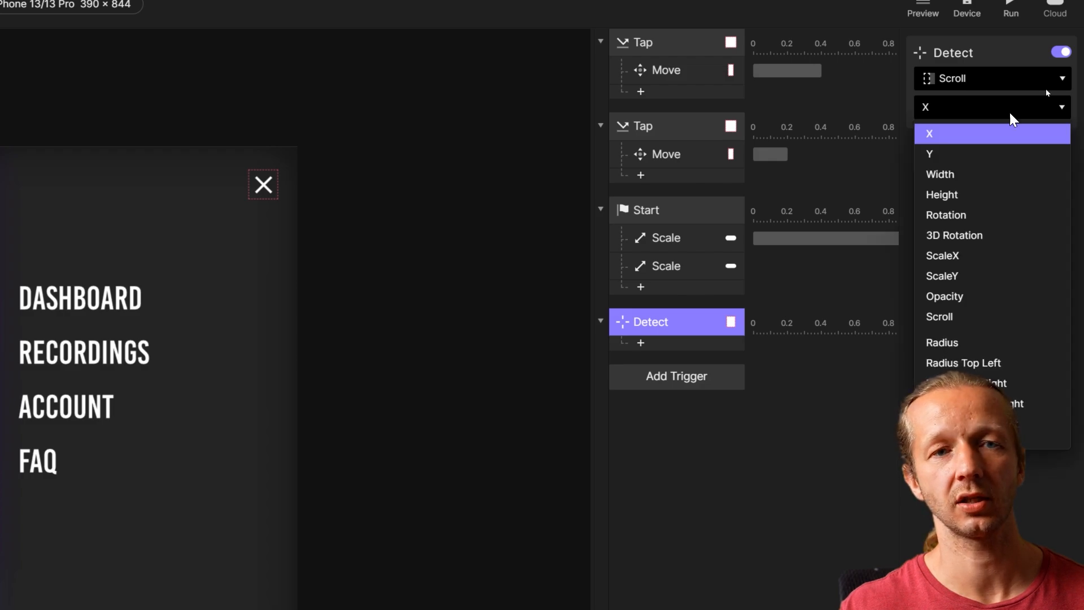
left_click(967, 318)
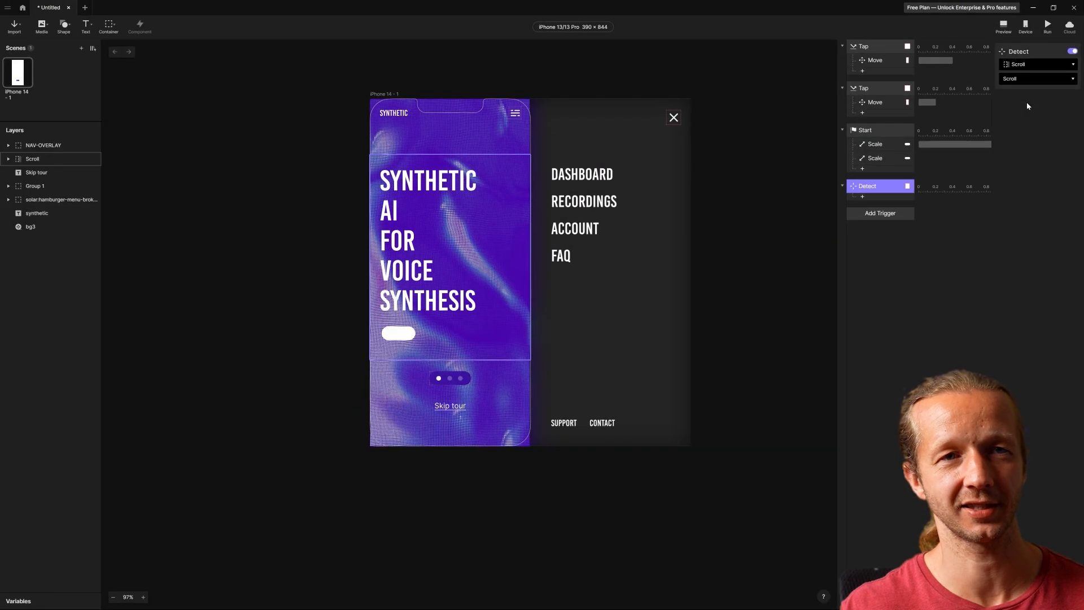
Step: Add a condition under the Detect trigger requiring the Scroll container's Scroll property to equal 0
left_click(862, 197)
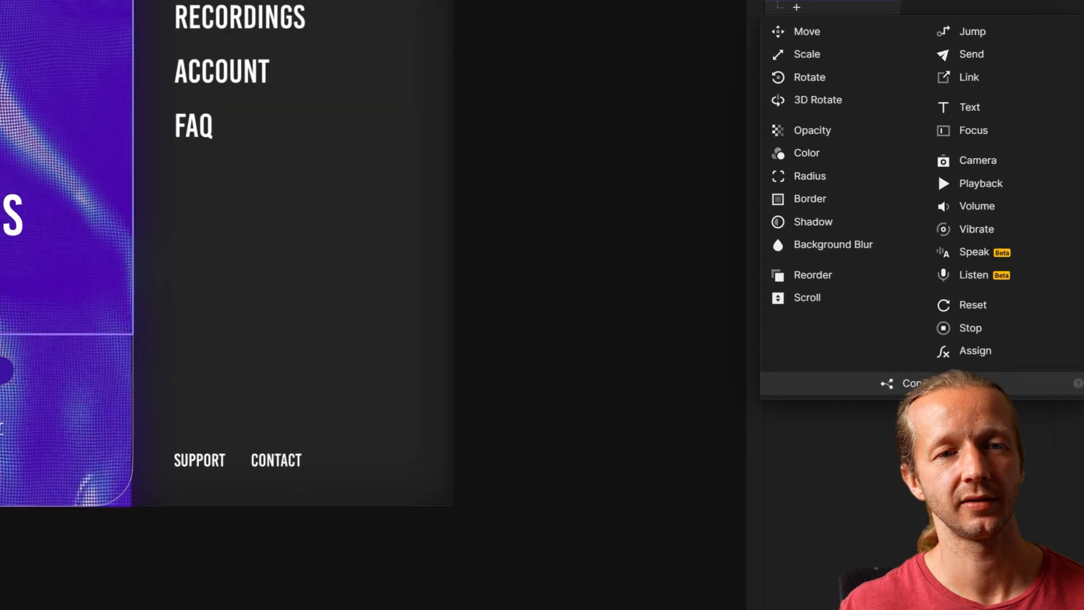
left_click(918, 384)
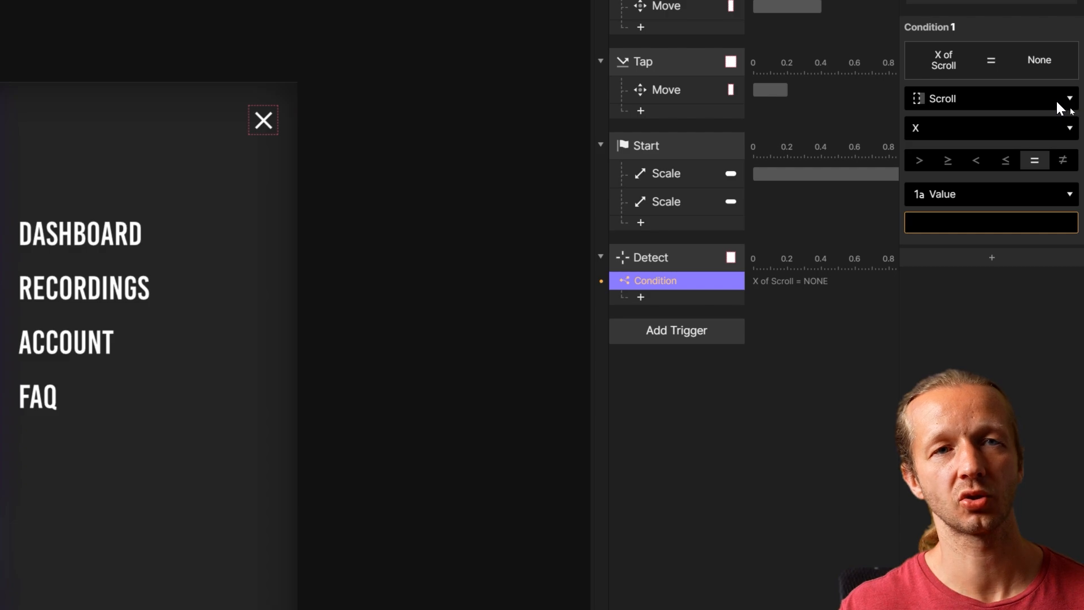
left_click(1018, 128)
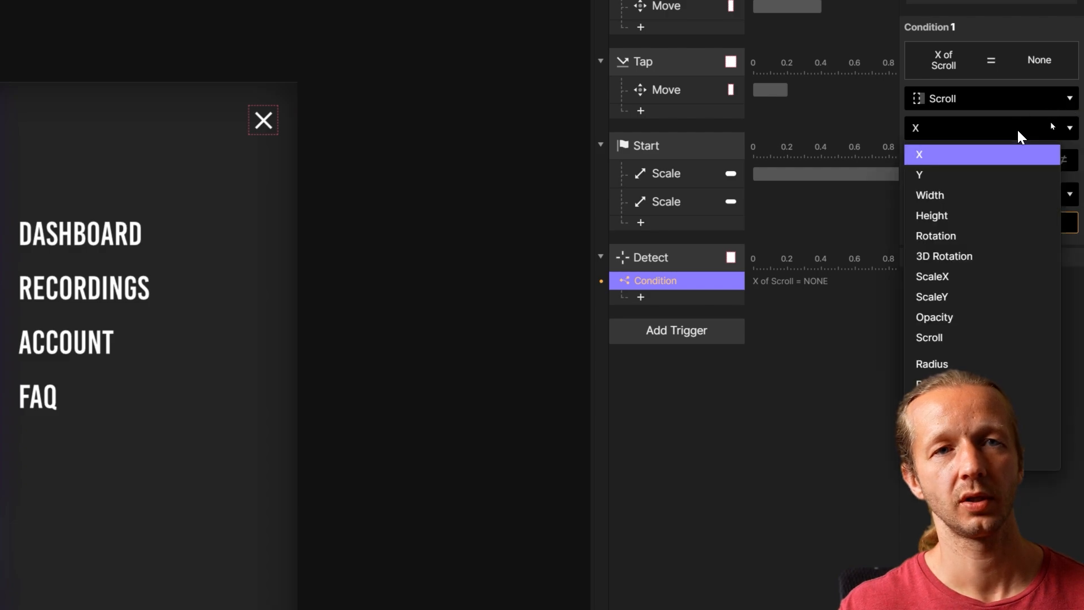
left_click(964, 337)
left_click(965, 229)
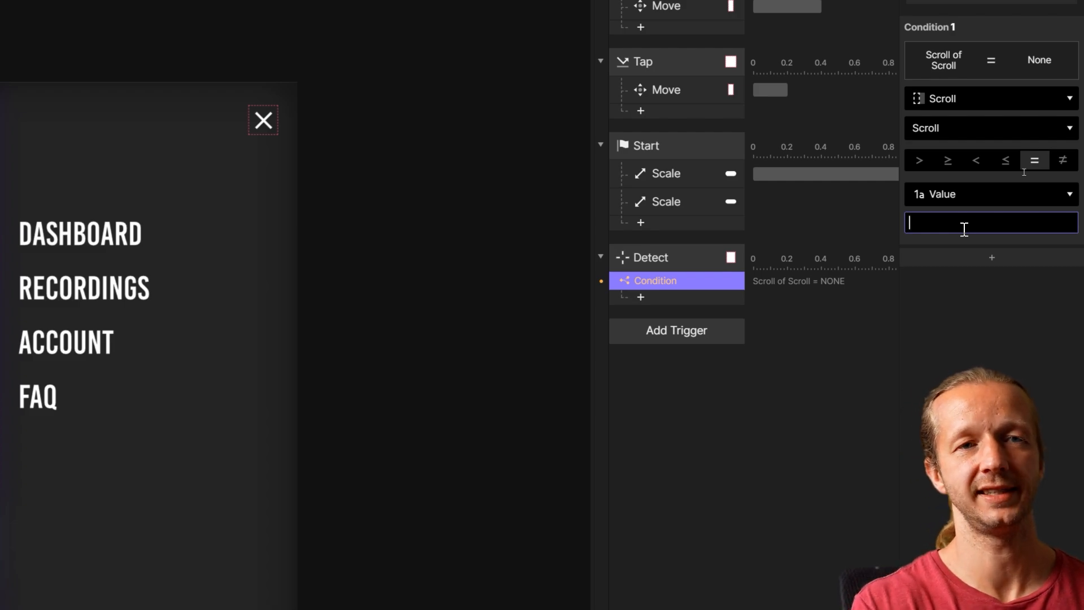
type("0")
left_click(937, 321)
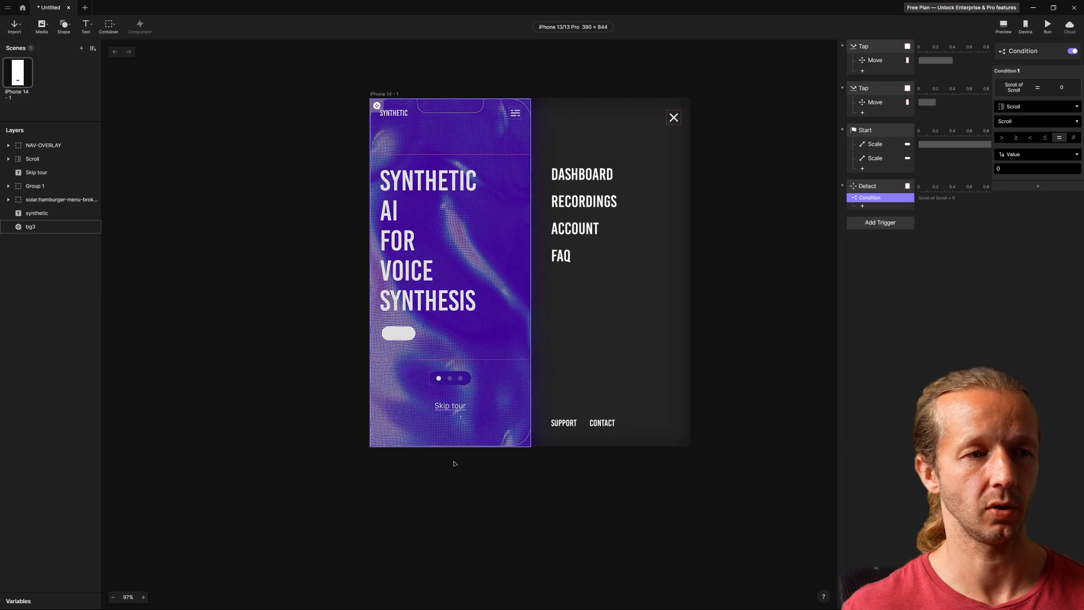
Step: Rename the white pagination dot's layer, Ellipse 4 in Group 1, to CurrentDot
scroll(441, 396, "up", 10)
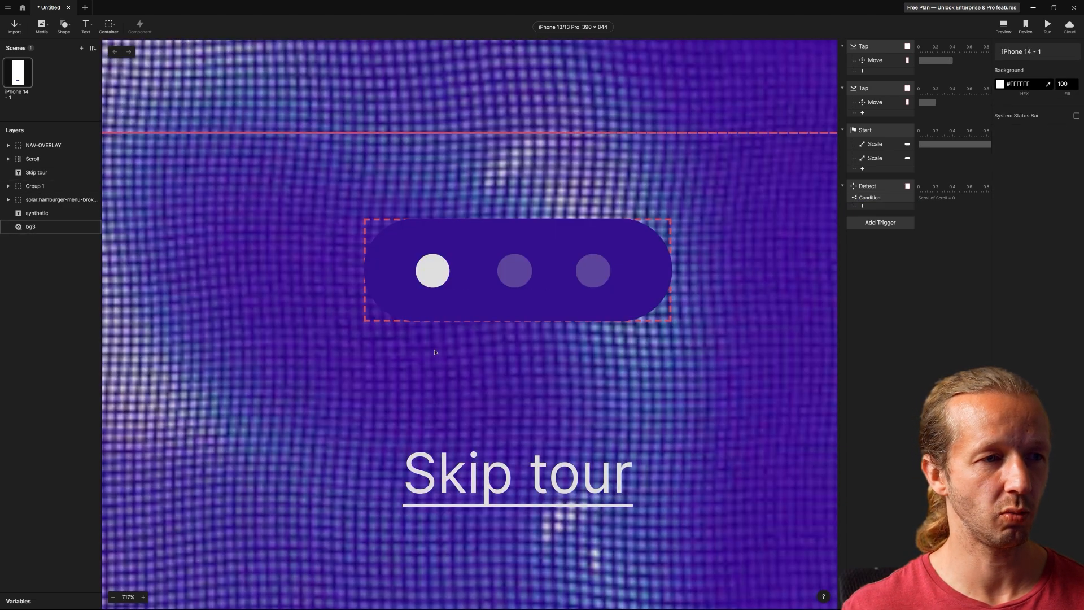
double_click(431, 282)
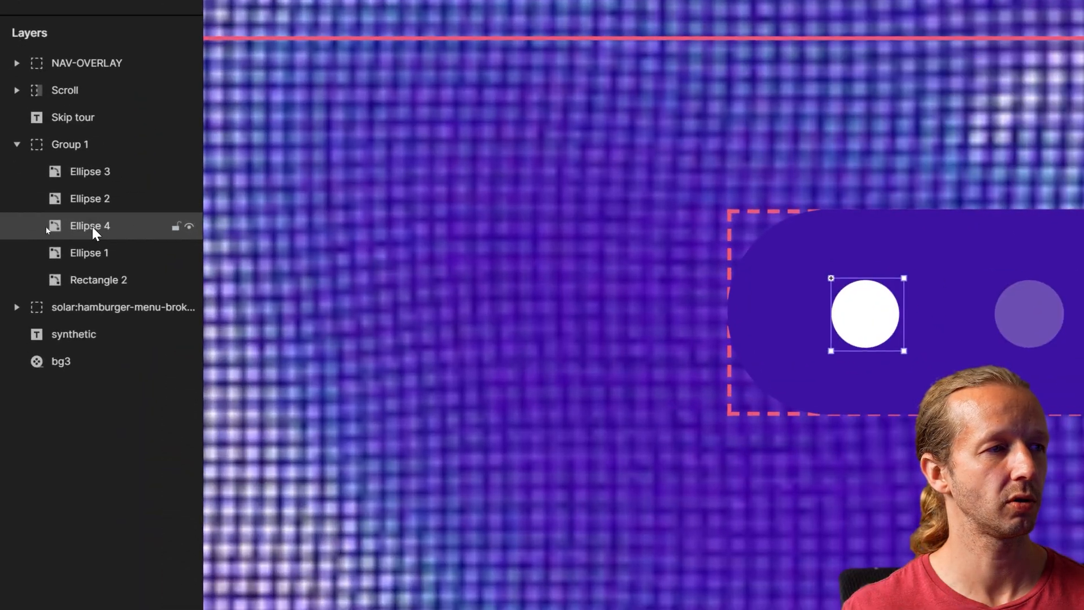
double_click(94, 228)
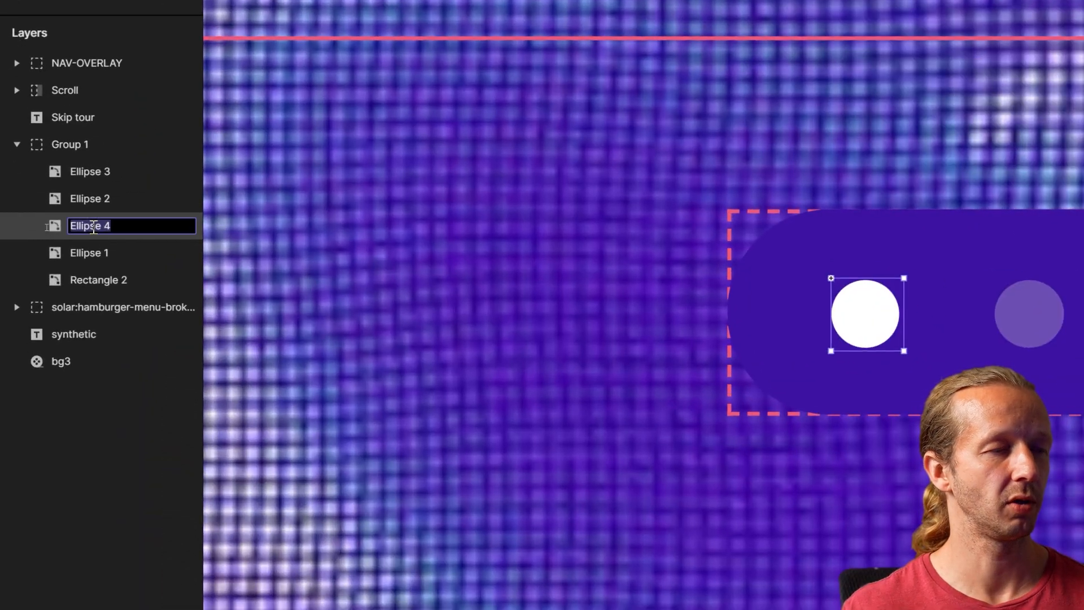
type("CurrentDot")
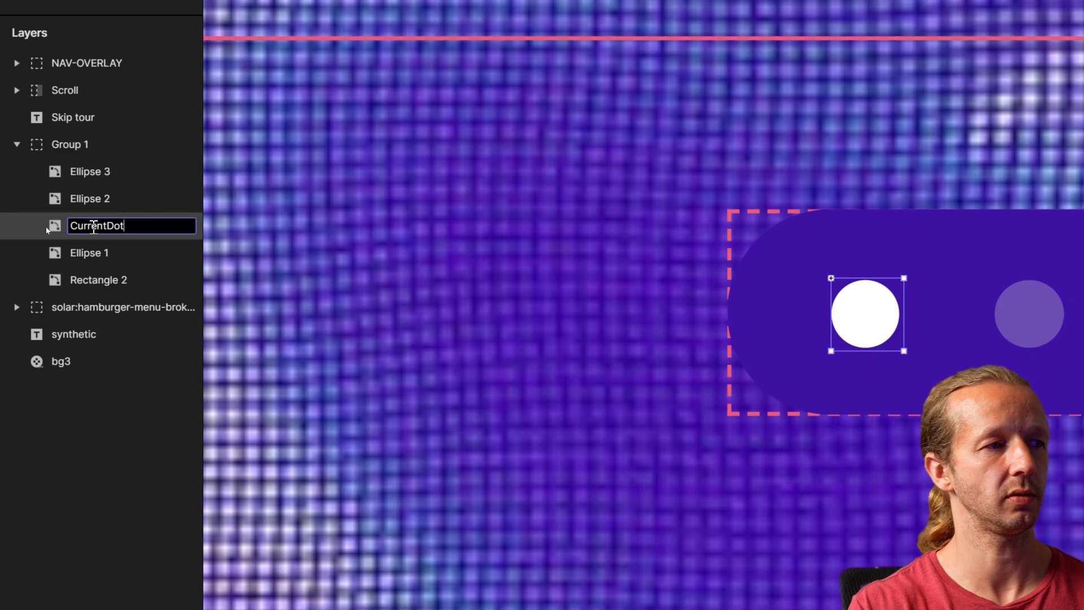
key("Return")
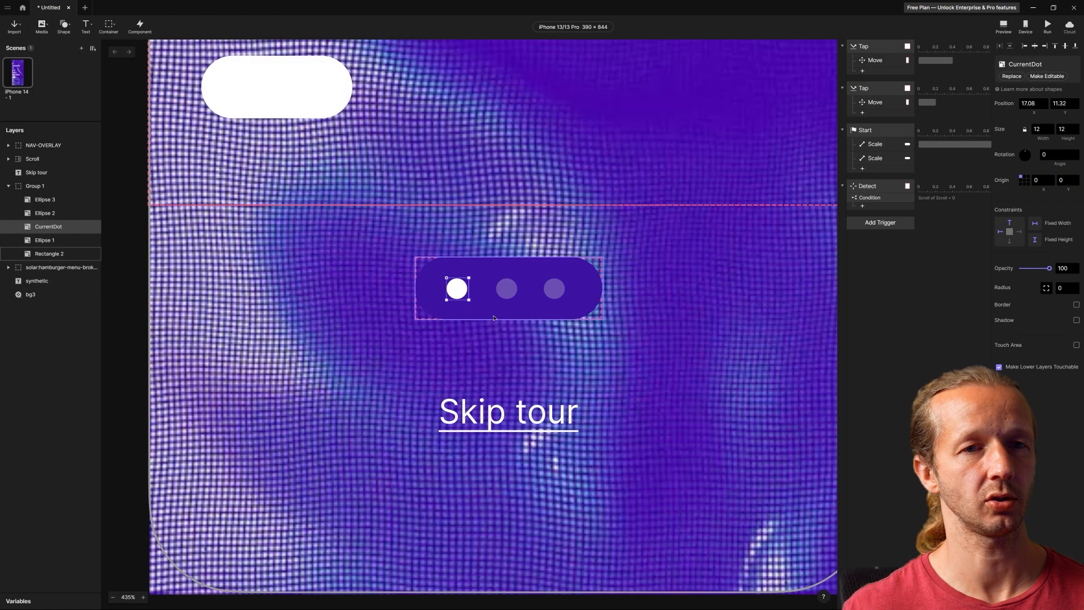
Step: Add a Move response under the Detect trigger's Scroll = 0 condition and target it at the CurrentDot layer
scroll(494, 318, "down", 3)
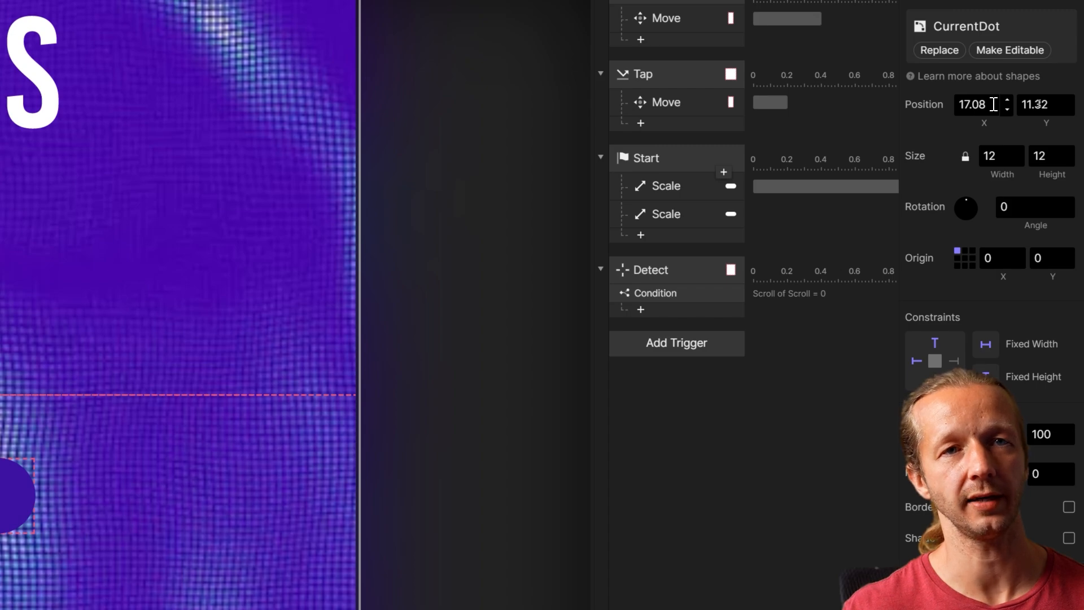
left_click_drag(993, 105, 958, 107)
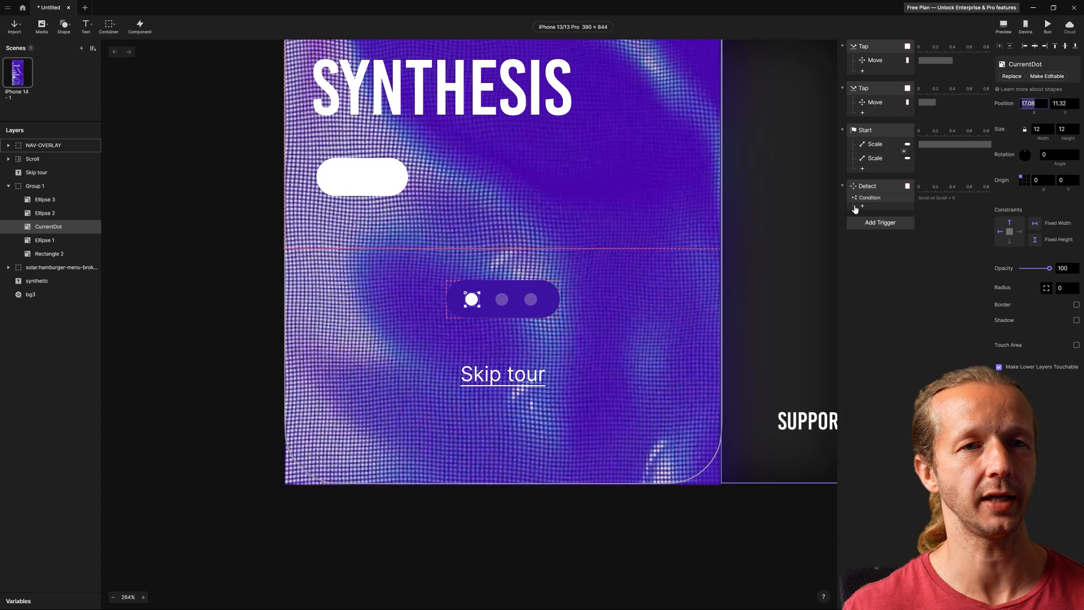
left_click(892, 197)
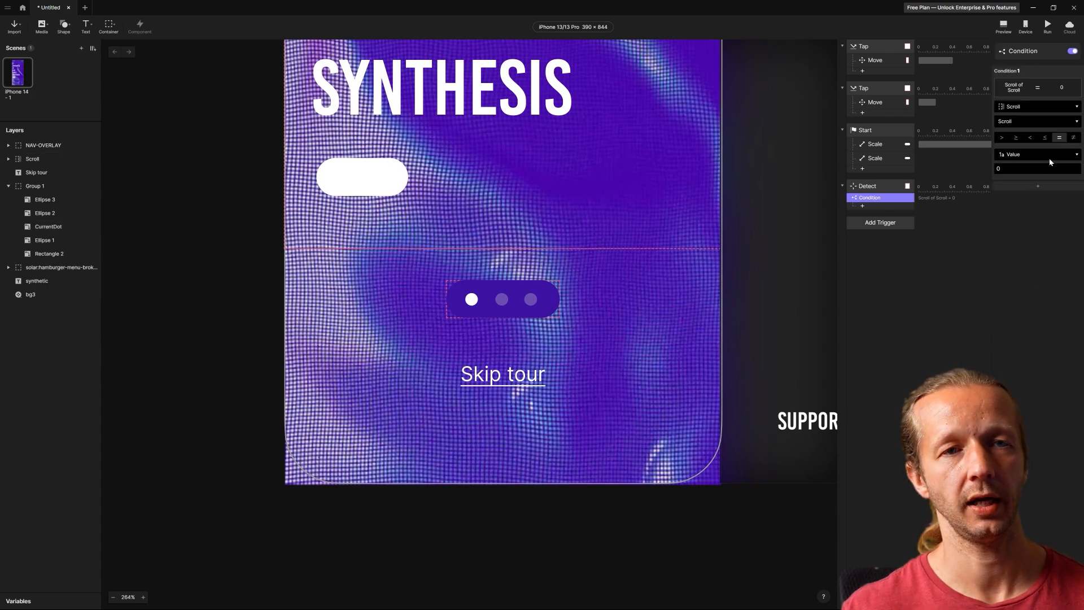
left_click(863, 207)
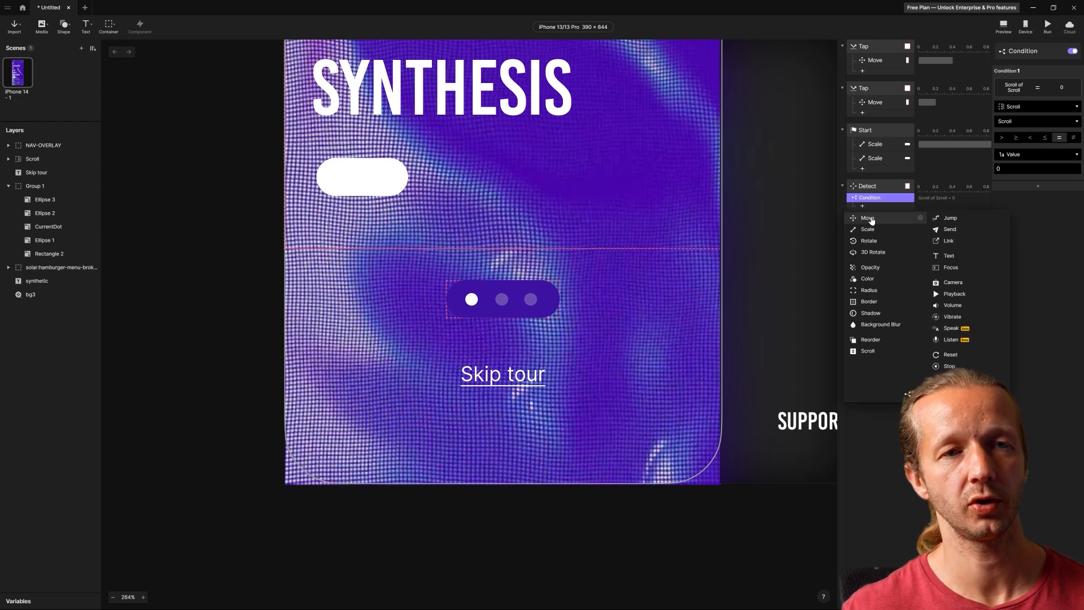
left_click(869, 219)
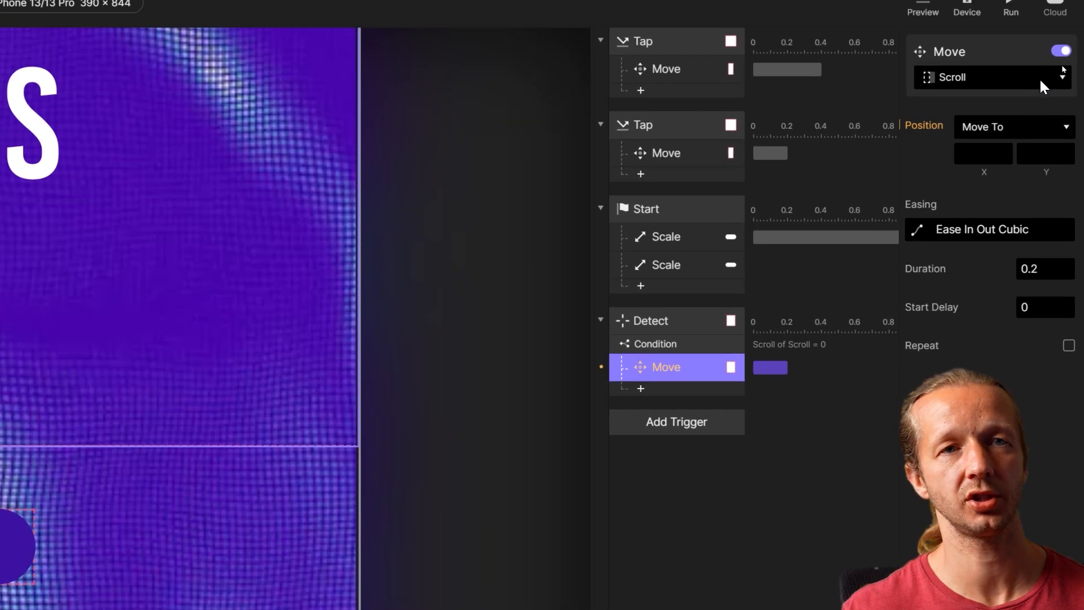
left_click(1040, 81)
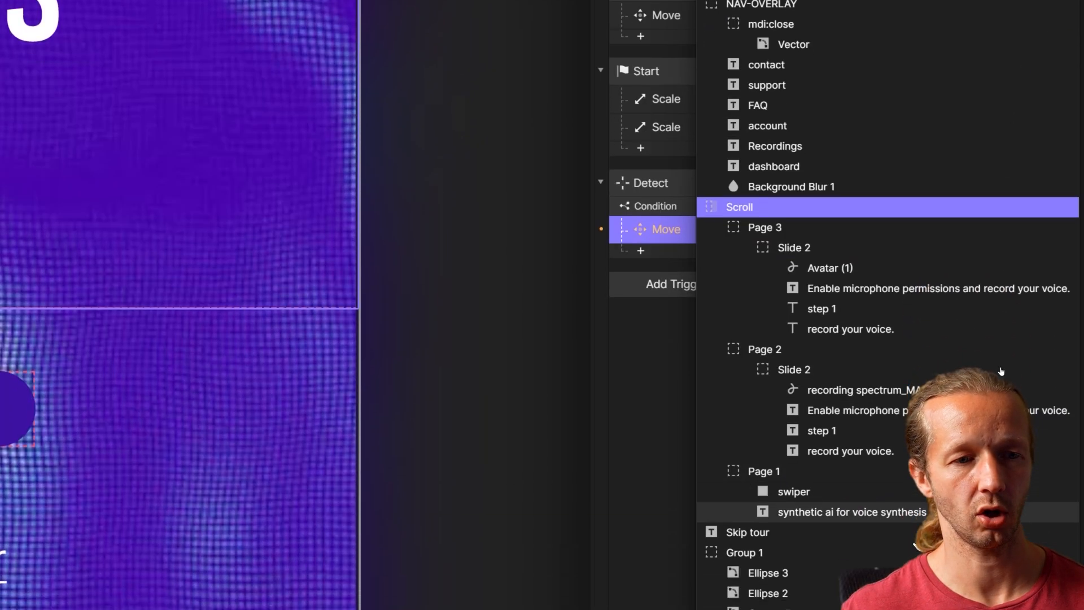
left_click(900, 499)
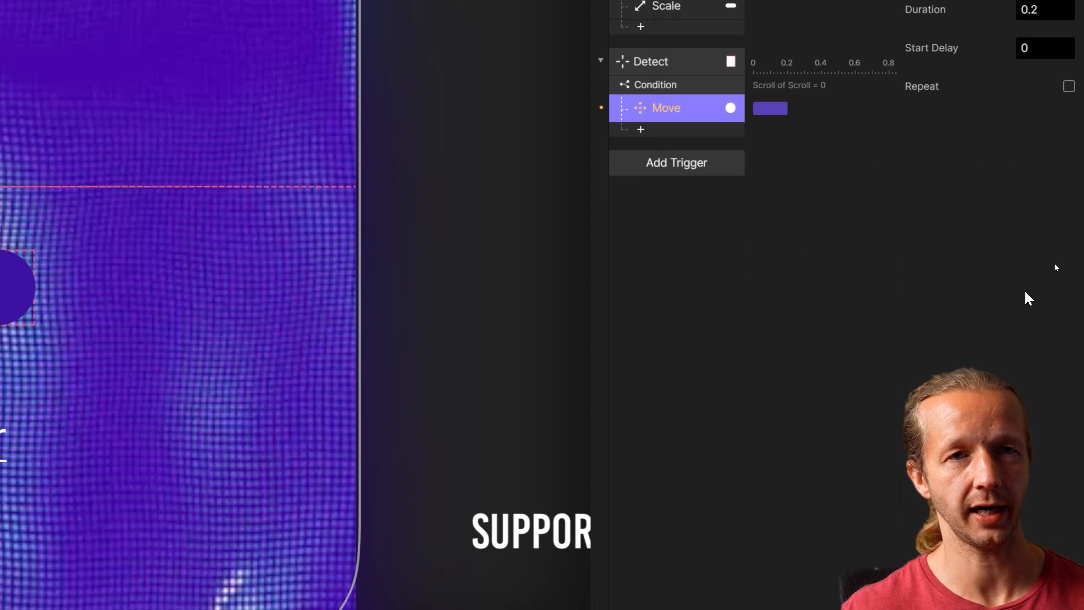
Step: Set CurrentDot's Move To X position to 17.08 and the response's duration to 0.4
left_click(980, 125)
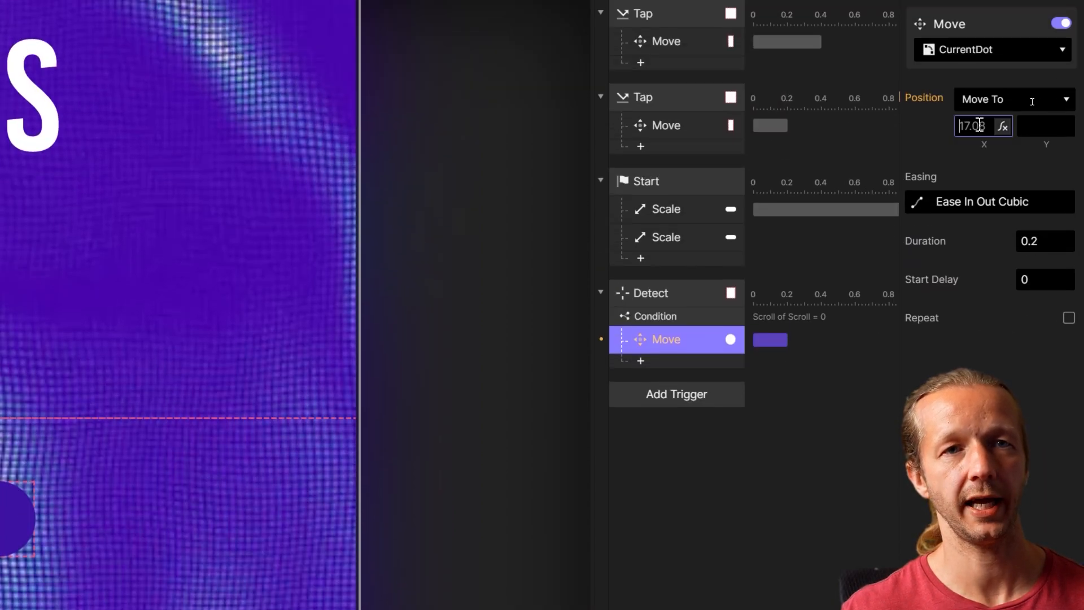
left_click(991, 164)
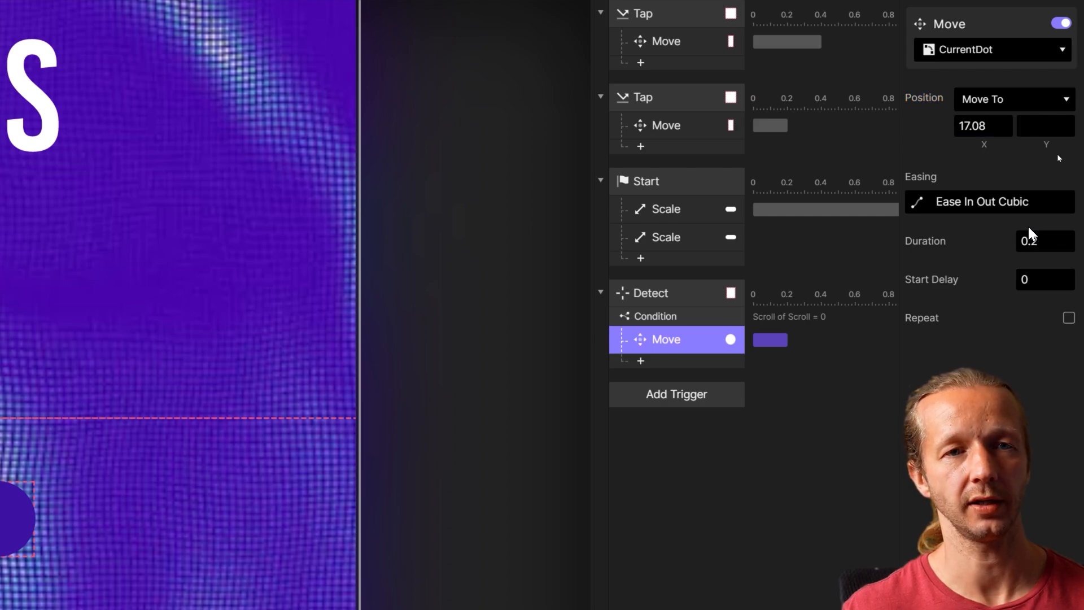
double_click(1028, 240)
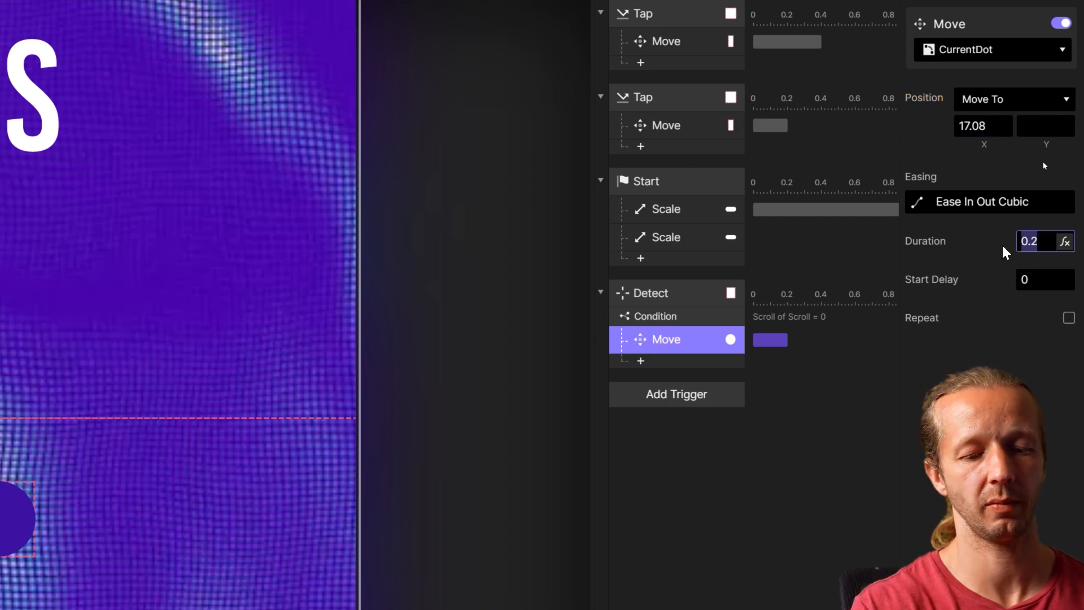
type("0.4")
key("Return")
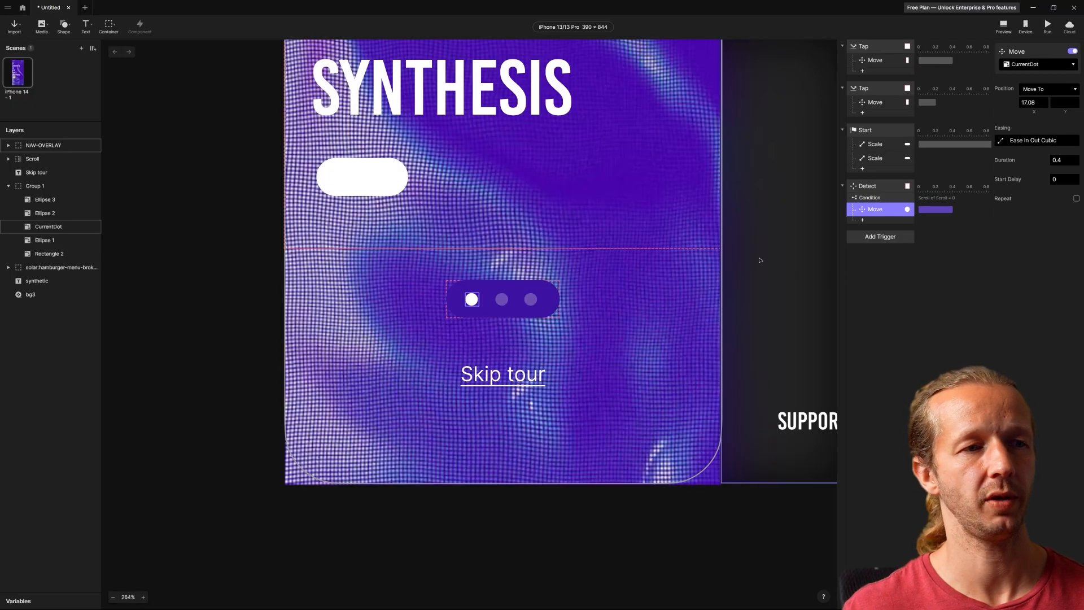
Step: Duplicate the Detect trigger together with its condition and Move response
scroll(433, 440, "down", 4)
scroll(760, 260, "down", 4)
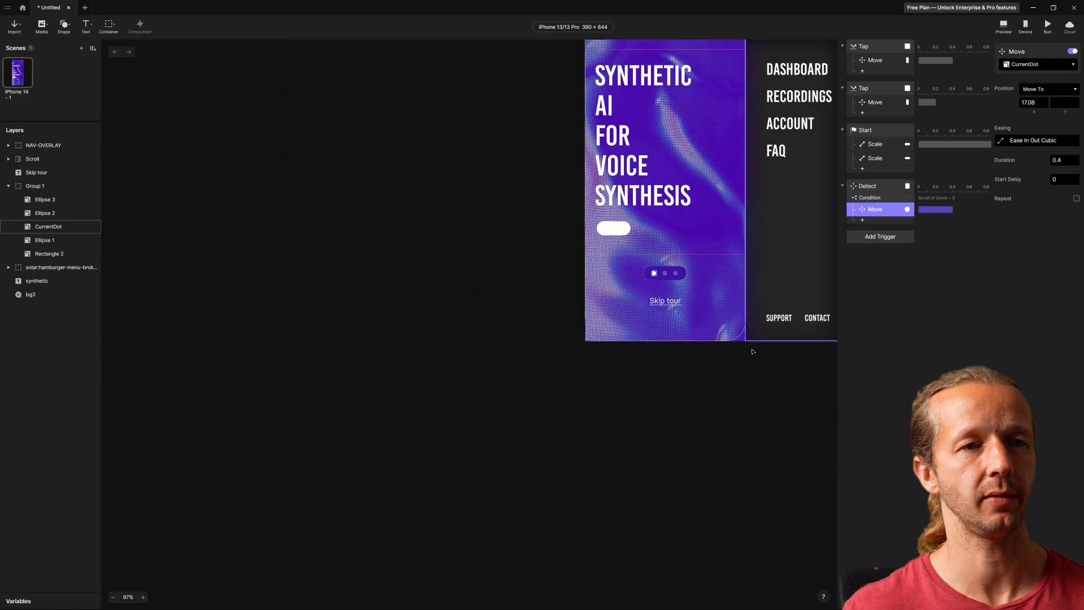
left_click(757, 364)
left_click_drag(730, 385, 531, 477)
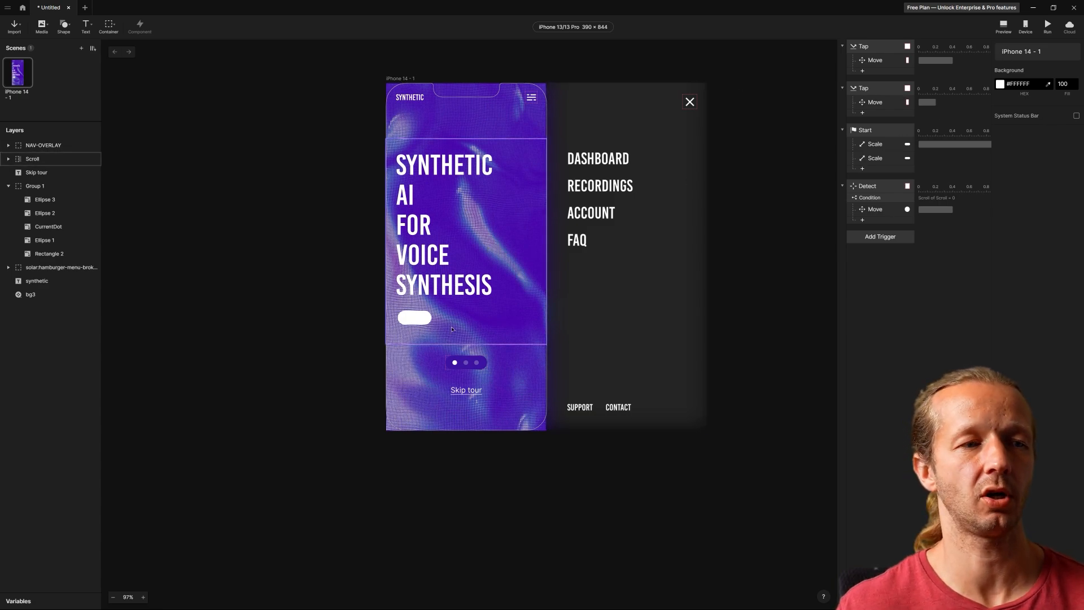
left_click(870, 186)
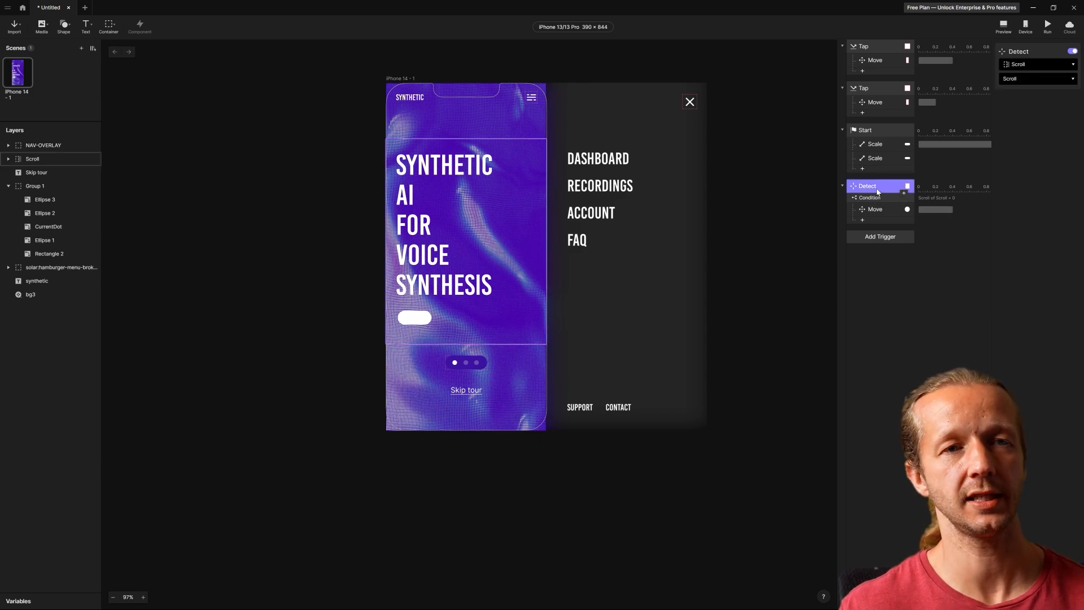
key("ctrl+d")
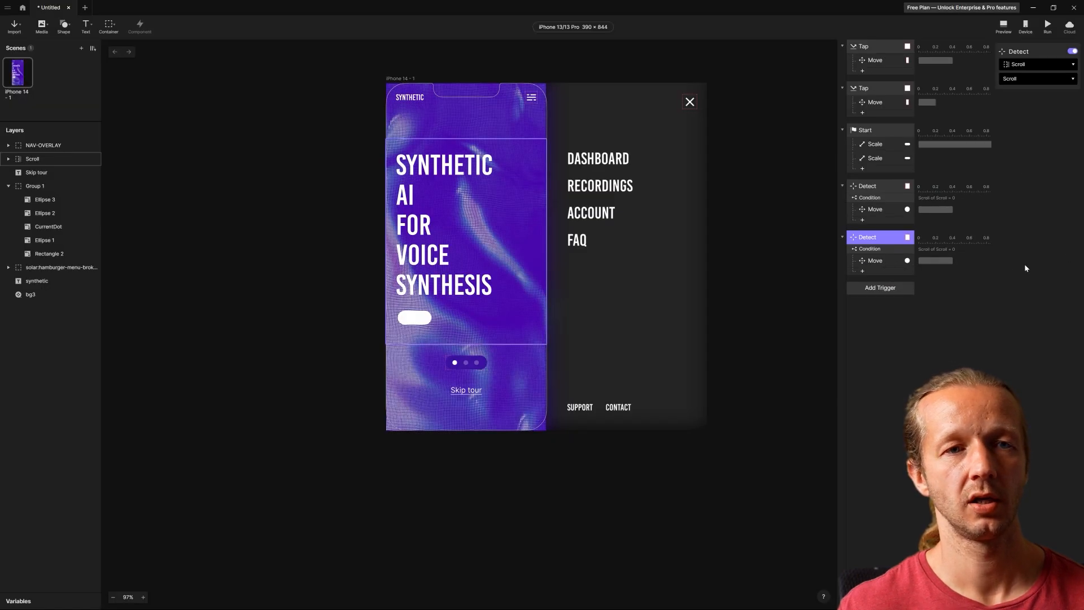
Step: Set the duplicated Detect trigger's condition to require the Scroll container's Scroll property to equal 390
left_click(880, 249)
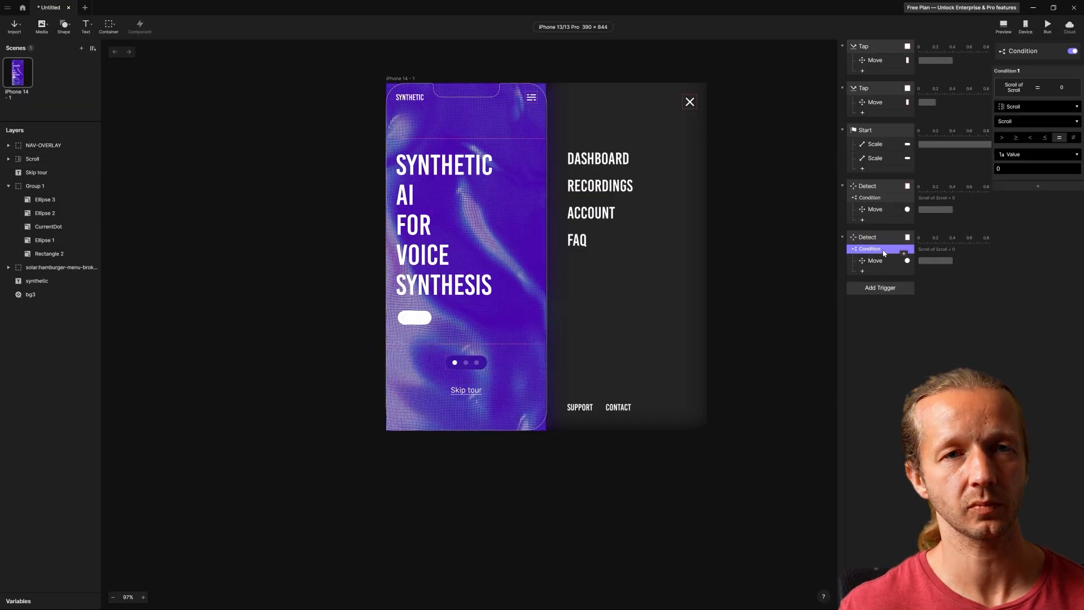
left_click(881, 238)
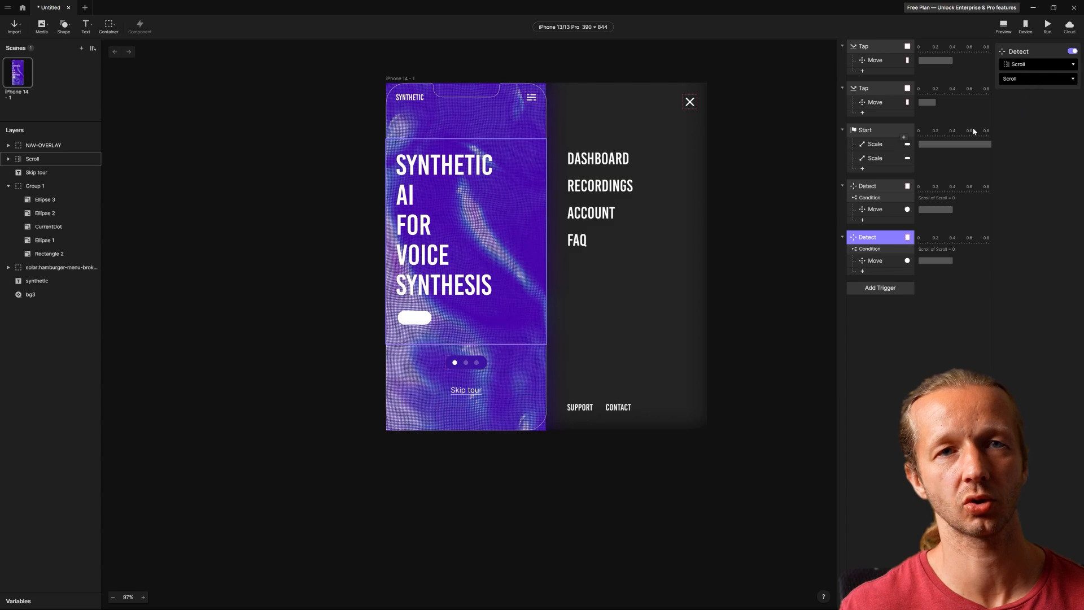
left_click(876, 250)
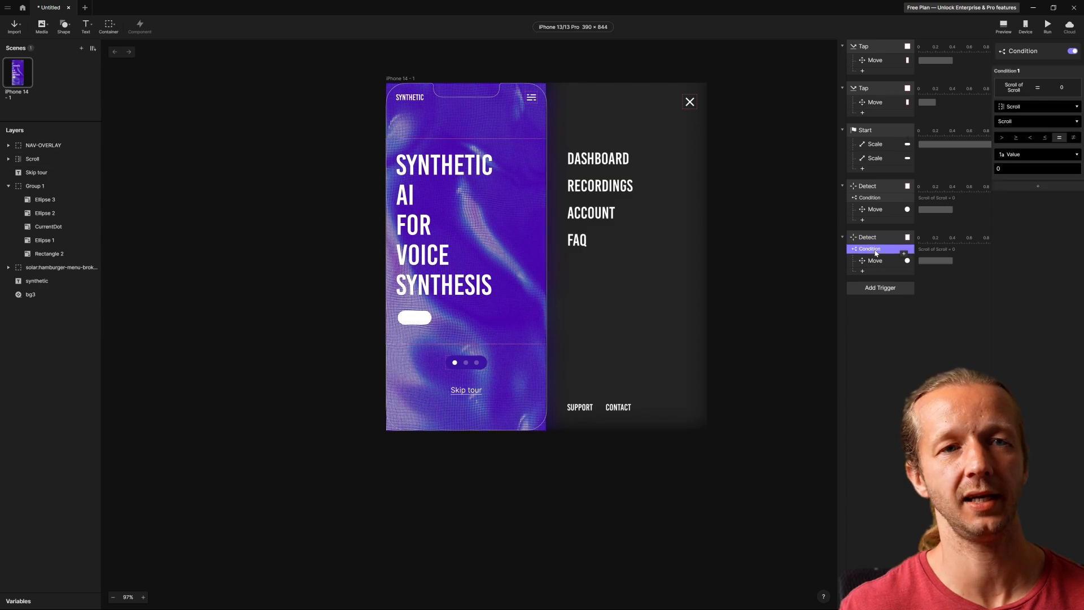
left_click(1024, 165)
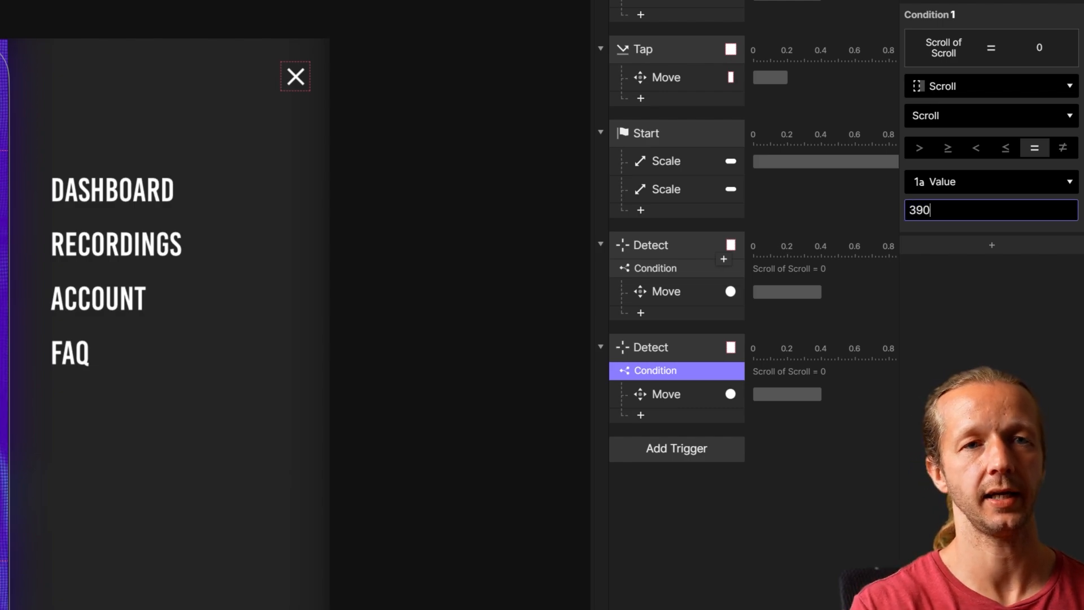
key("Return")
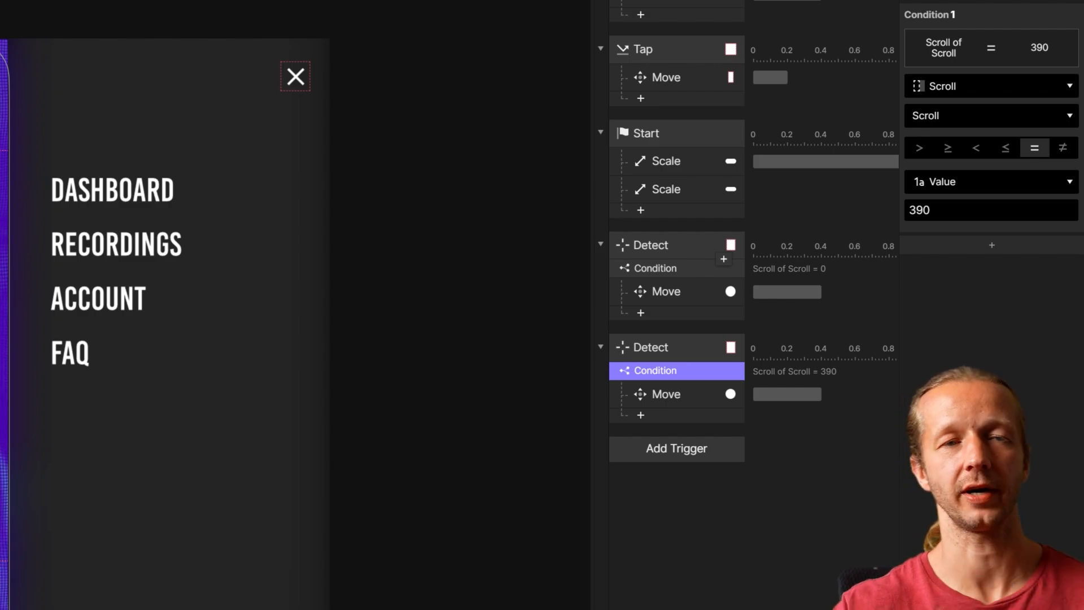
Step: Place CurrentDot over the middle pagination dot to read its X position, and undo that placement
left_click(663, 402)
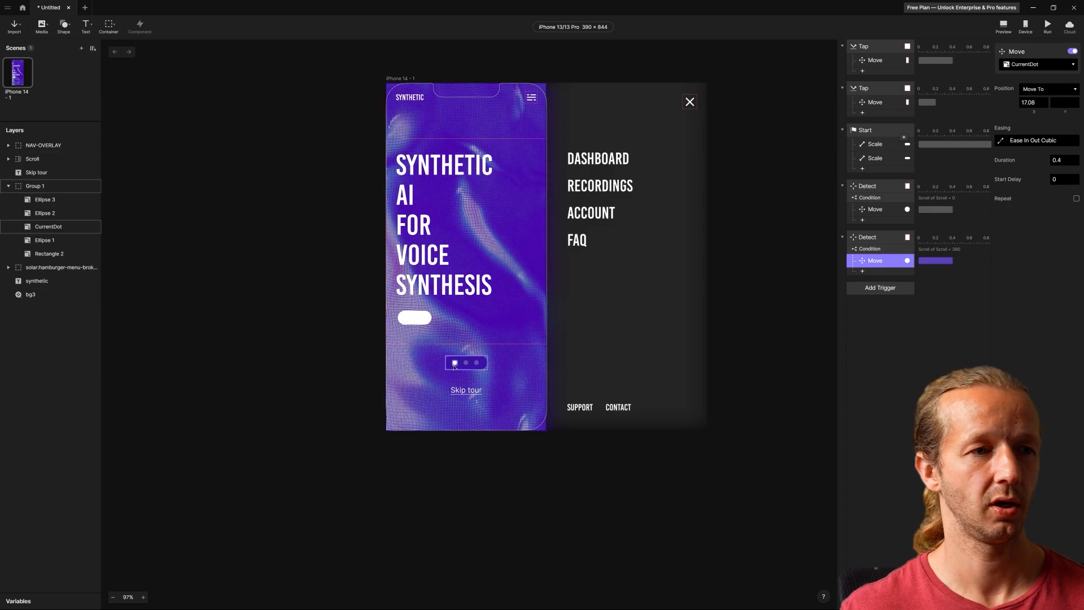
scroll(461, 381, "up", 10)
left_click(421, 262)
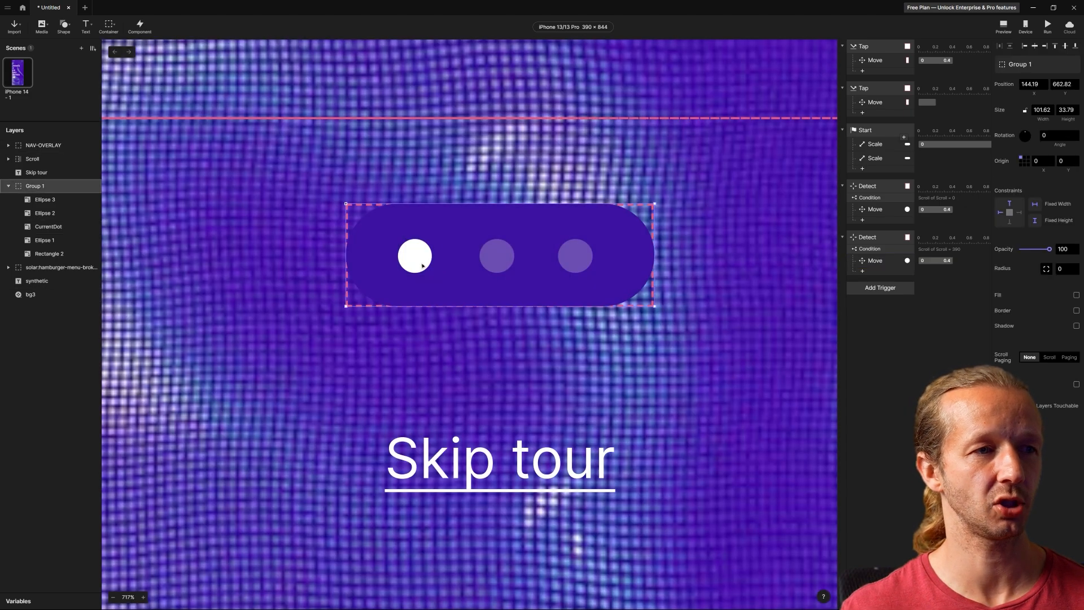
left_click(43, 241)
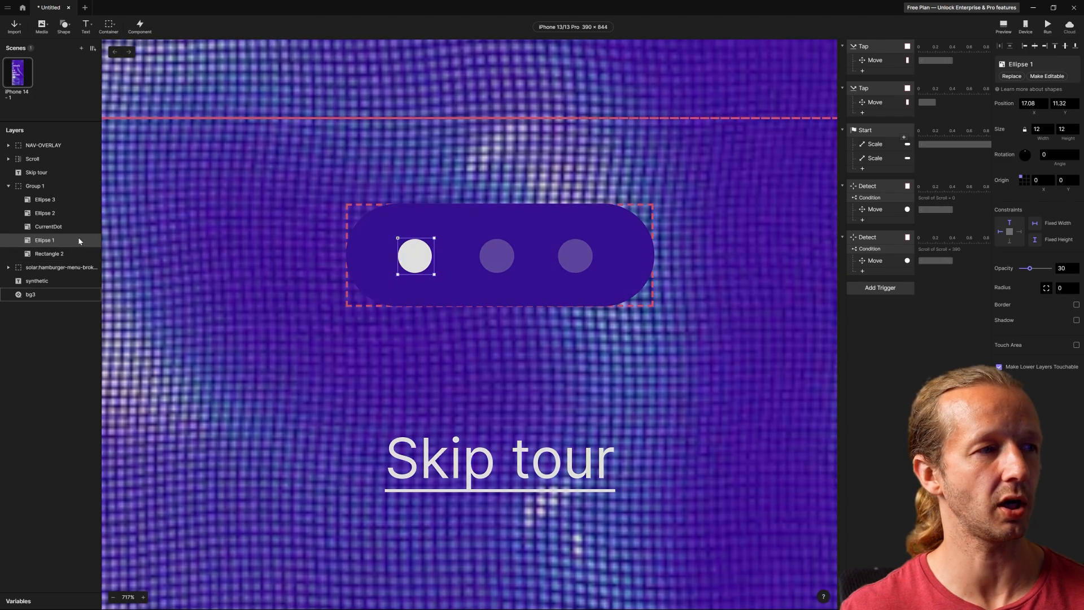
left_click(425, 257)
left_click_drag(425, 257, 507, 258)
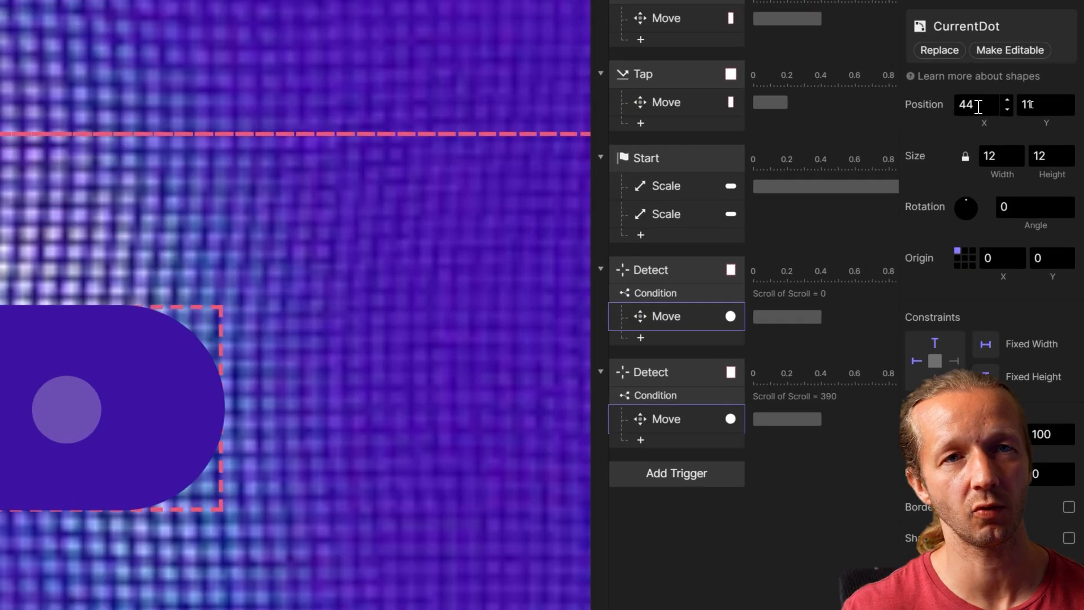
left_click(1023, 105)
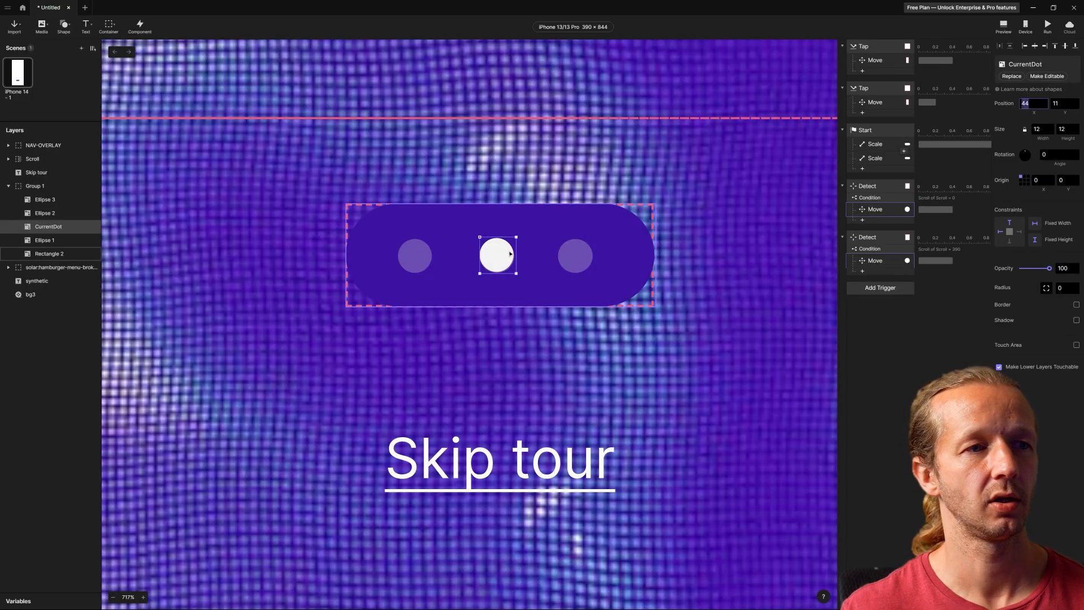
key("ctrl+z")
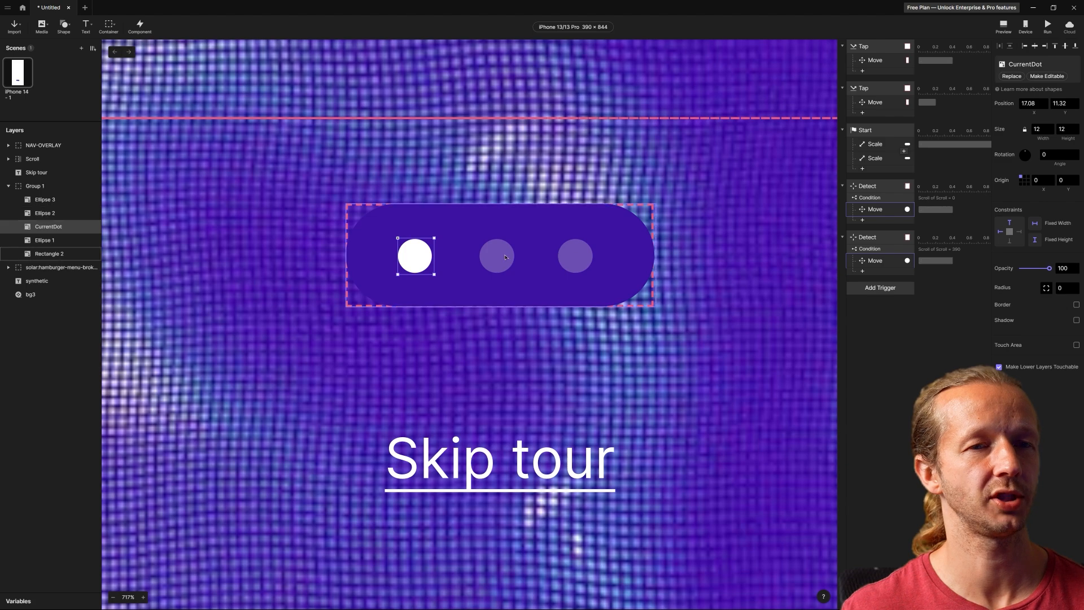
Step: Set the Move To X position to 44 in the Move response under the Scroll = 390 condition
scroll(508, 266, "down", 4)
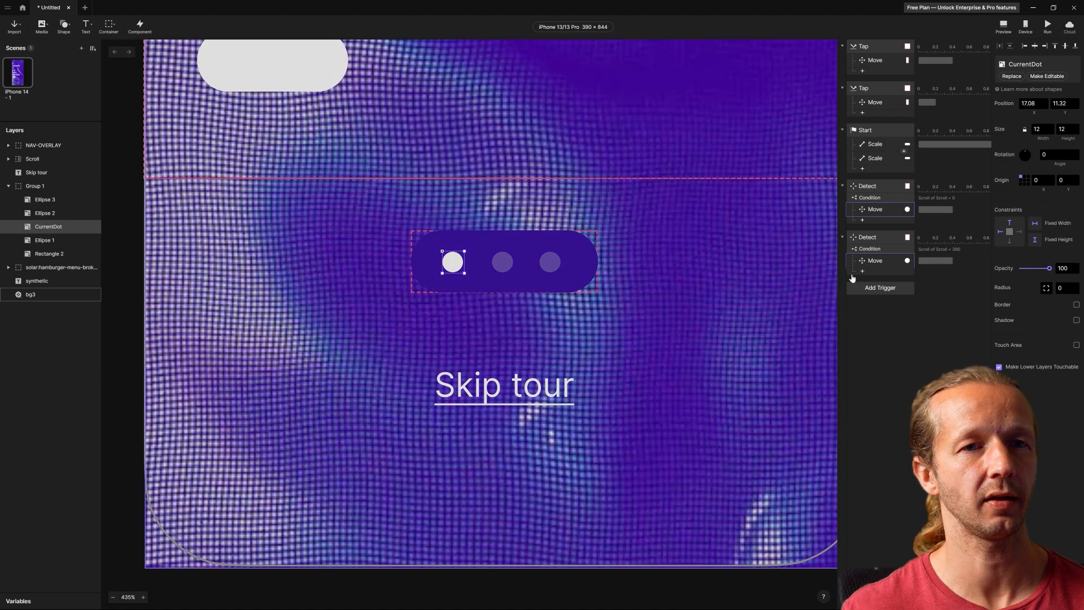
left_click(882, 261)
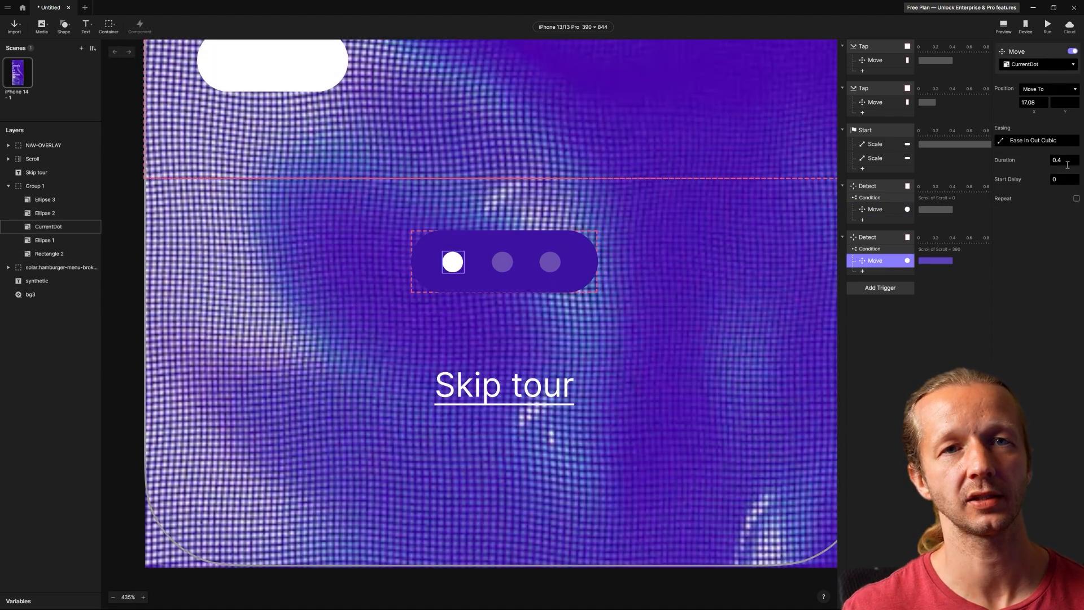
left_click(1042, 102)
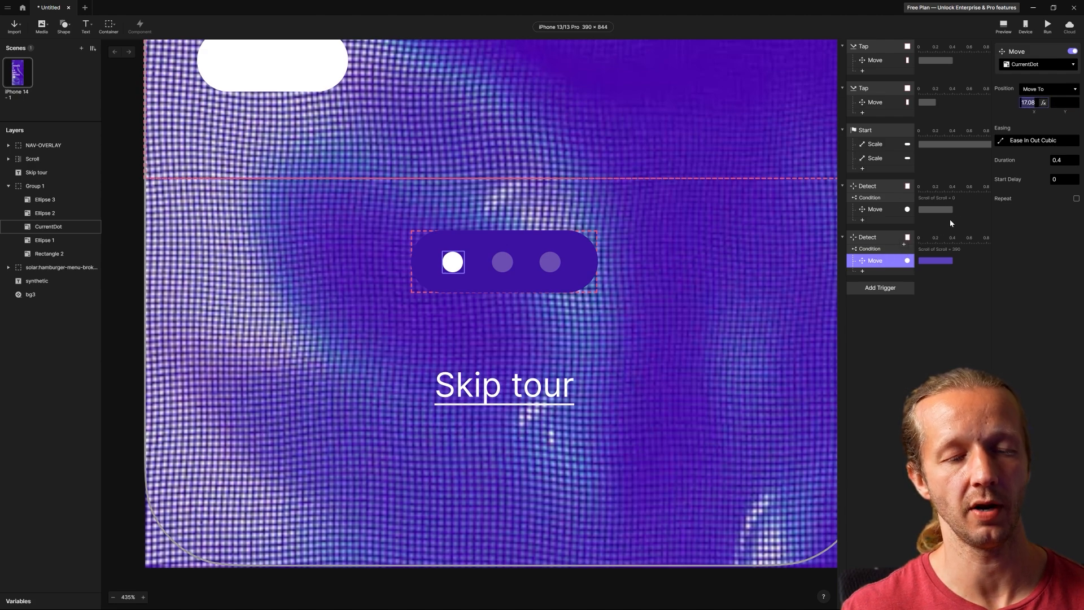
key("Return")
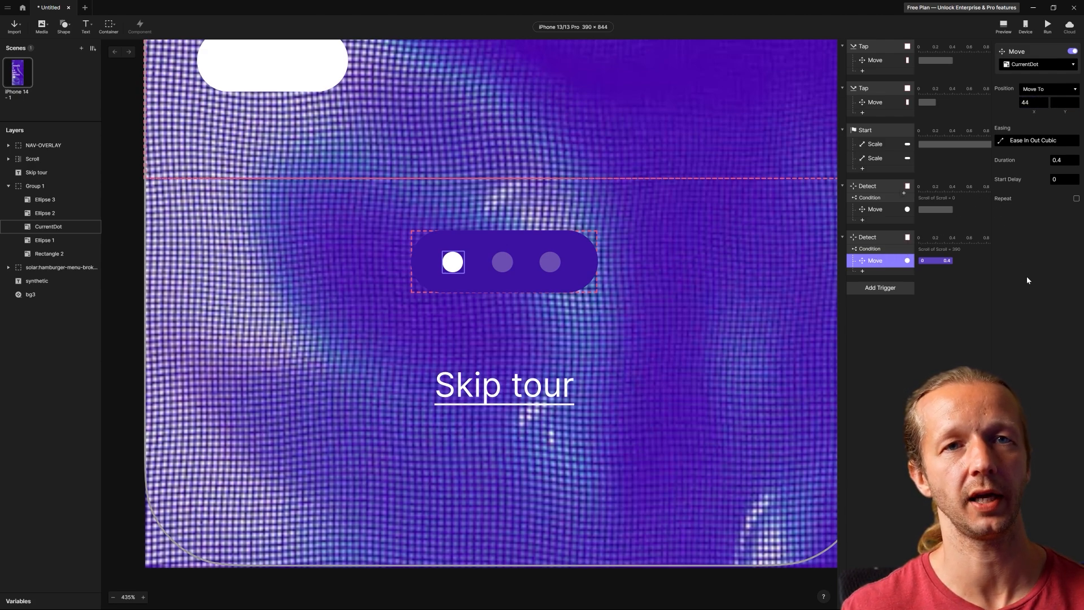
Step: Preview the prototype and swipe from the first slide to the second to test the pagination dot
scroll(768, 281, "down", 8)
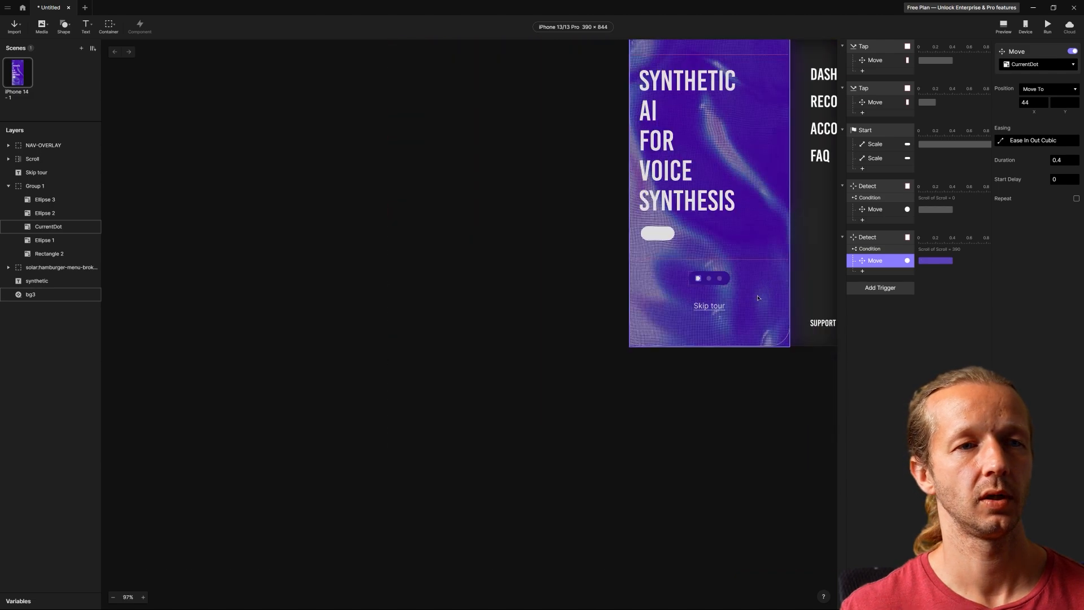
left_click(758, 382)
left_click_drag(714, 390, 449, 487)
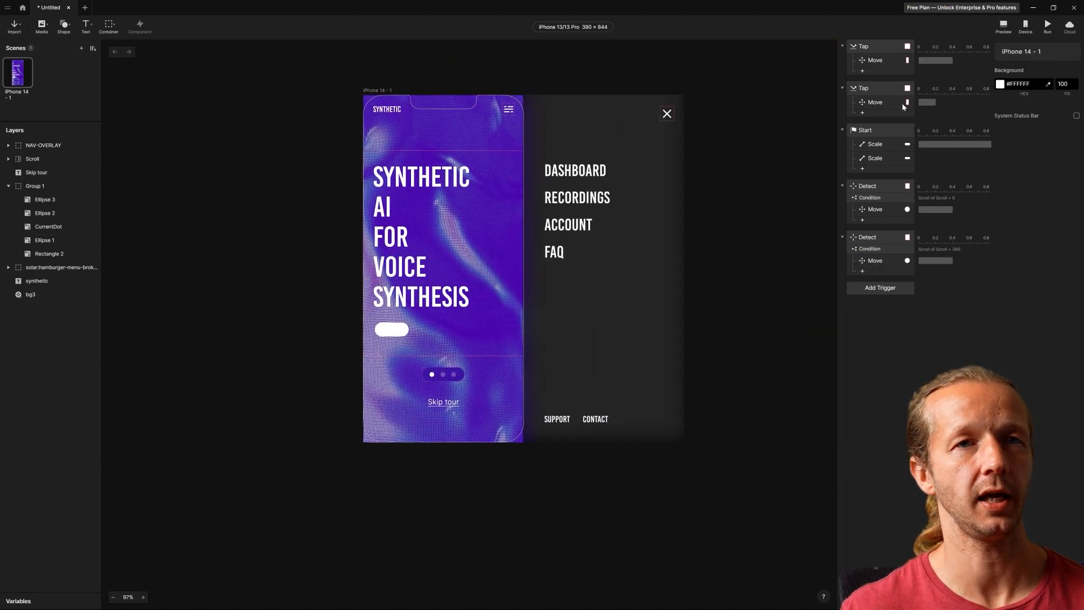
left_click(1004, 29)
left_click_drag(972, 5, 679, 82)
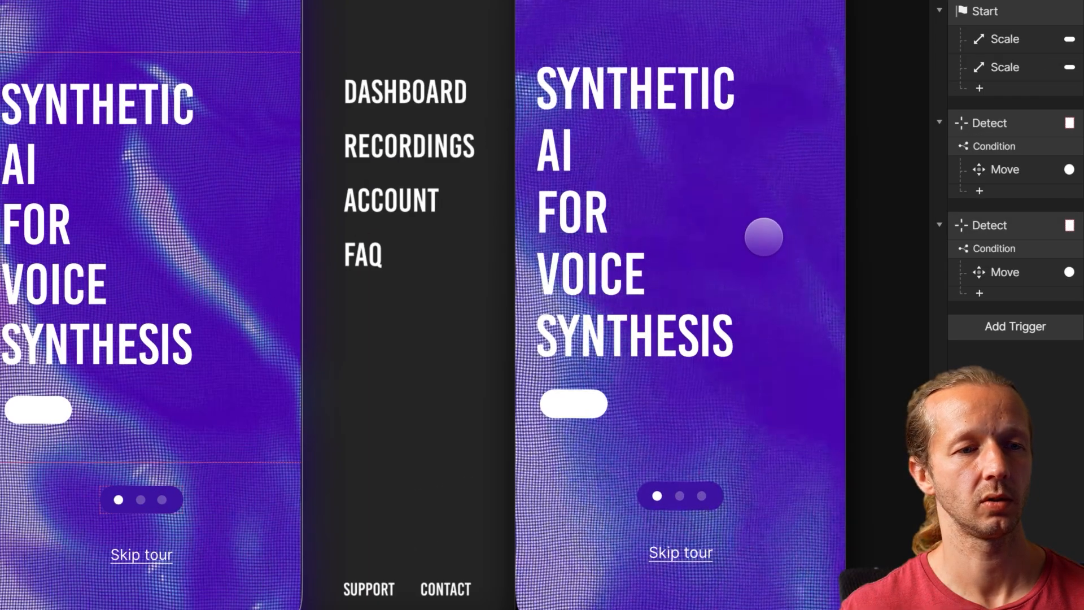
left_click_drag(763, 236, 605, 242)
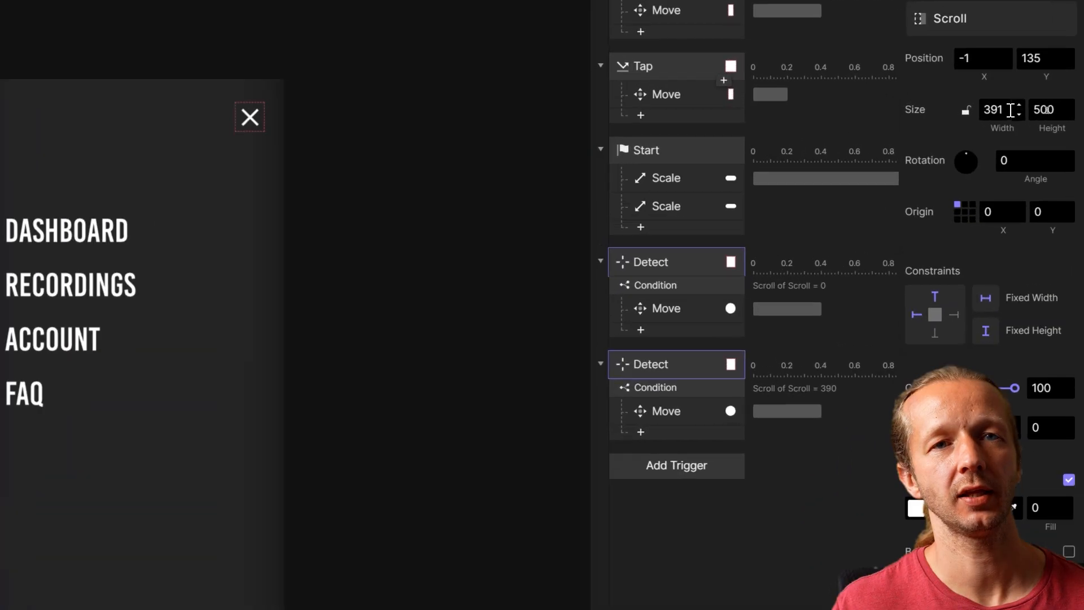
Step: Set the Scroll container's width to 390
left_click(1006, 109)
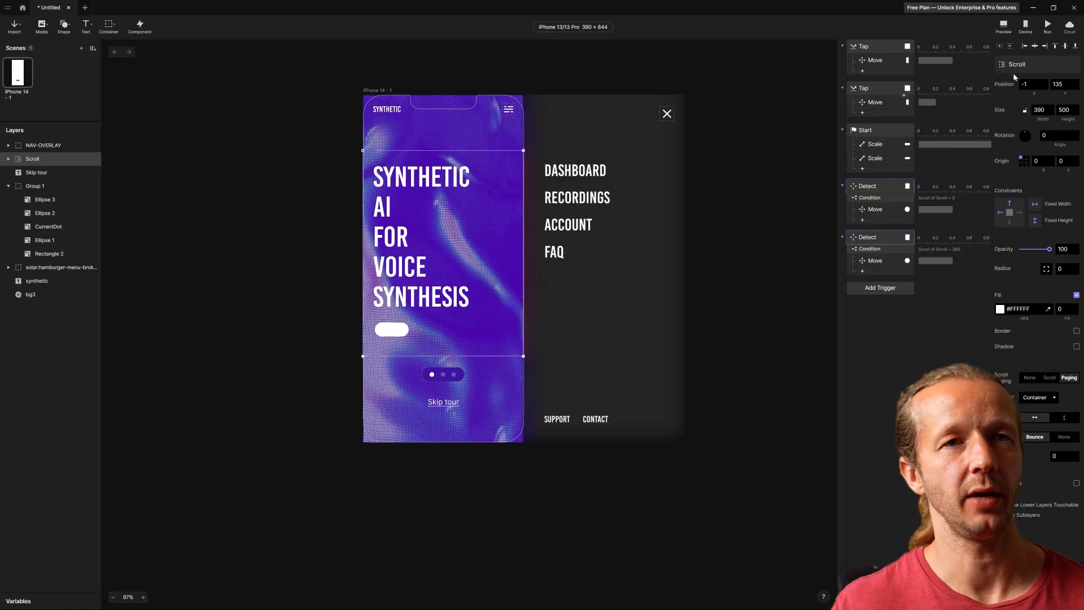
Step: Preview the prototype, swipe back and forth between the slides to test the pagination dot, and close the preview
left_click(1002, 26)
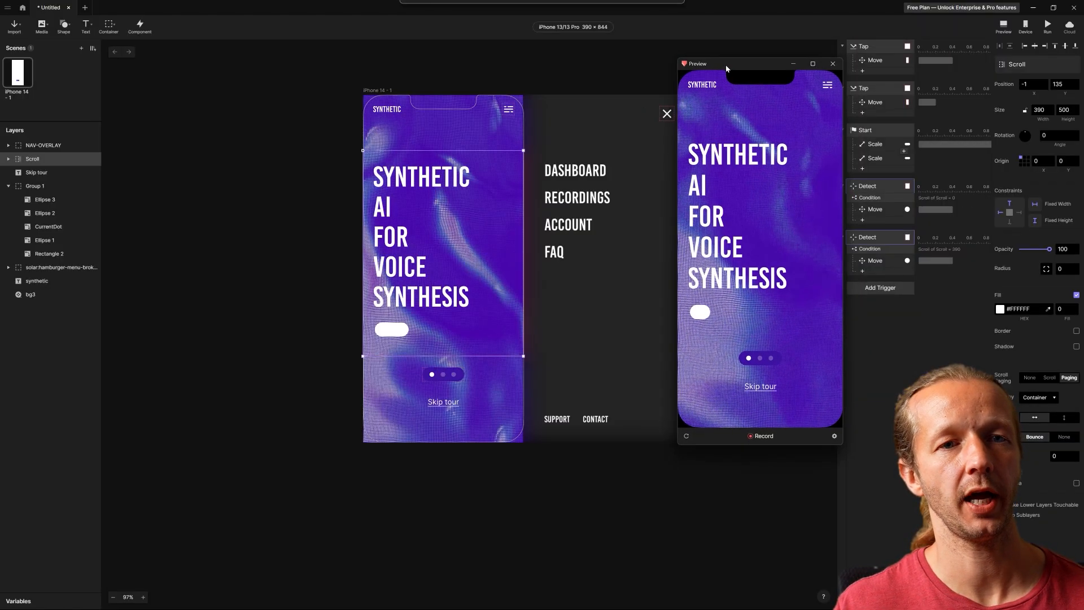
left_click_drag(753, 206, 617, 220)
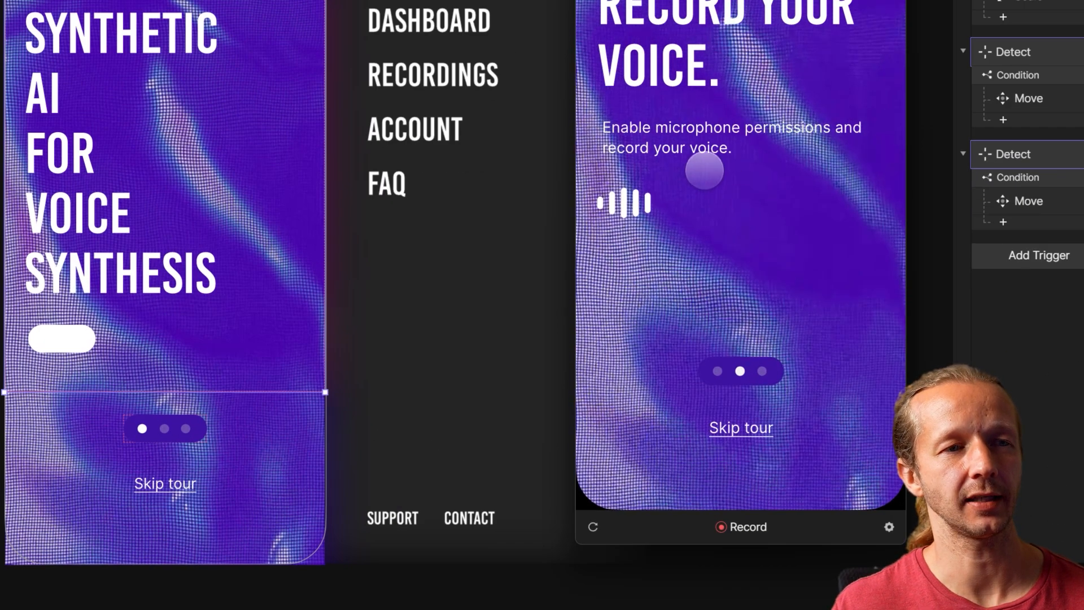
left_click_drag(706, 213, 777, 212)
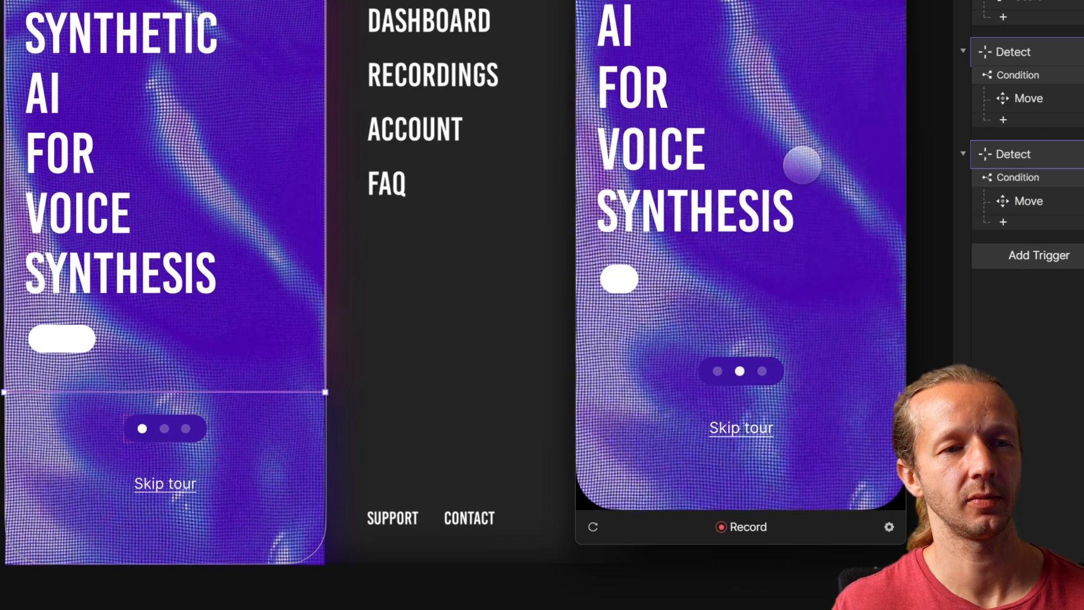
left_click_drag(811, 162, 686, 166)
left_click_drag(814, 157, 597, 150)
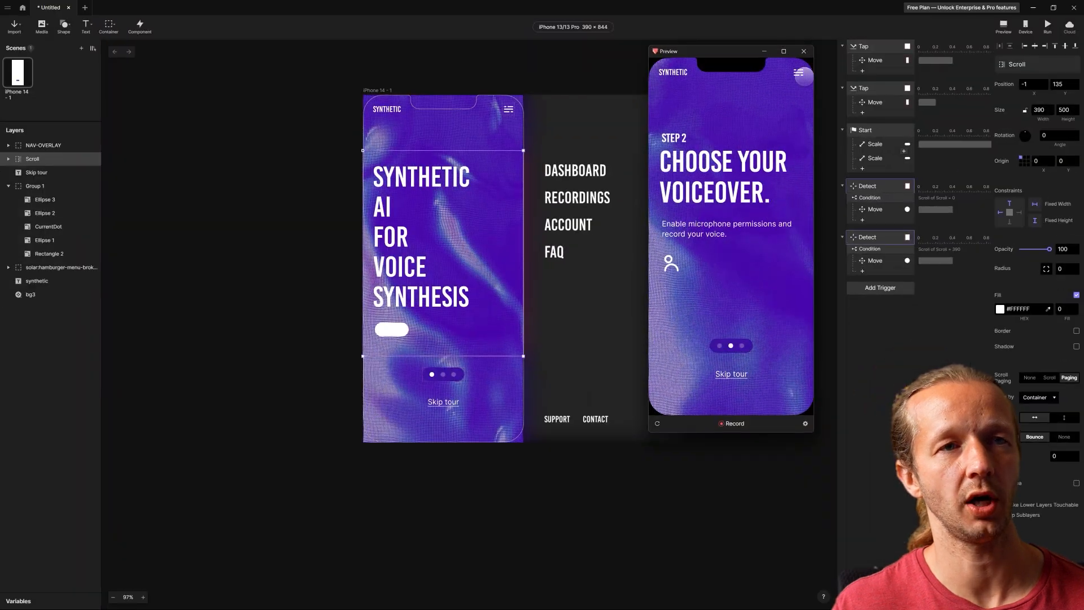
left_click(803, 51)
Step: Duplicate the Detect trigger with the Scroll = 390 condition and set the copy's condition value to 780
left_click(872, 238)
key("ctrl+d")
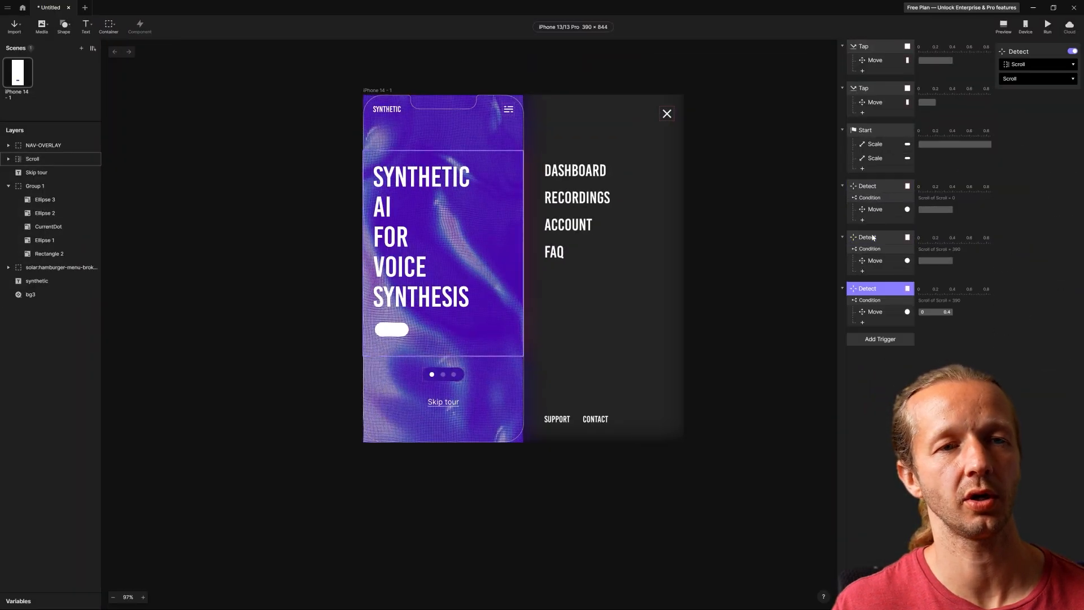
left_click(878, 302)
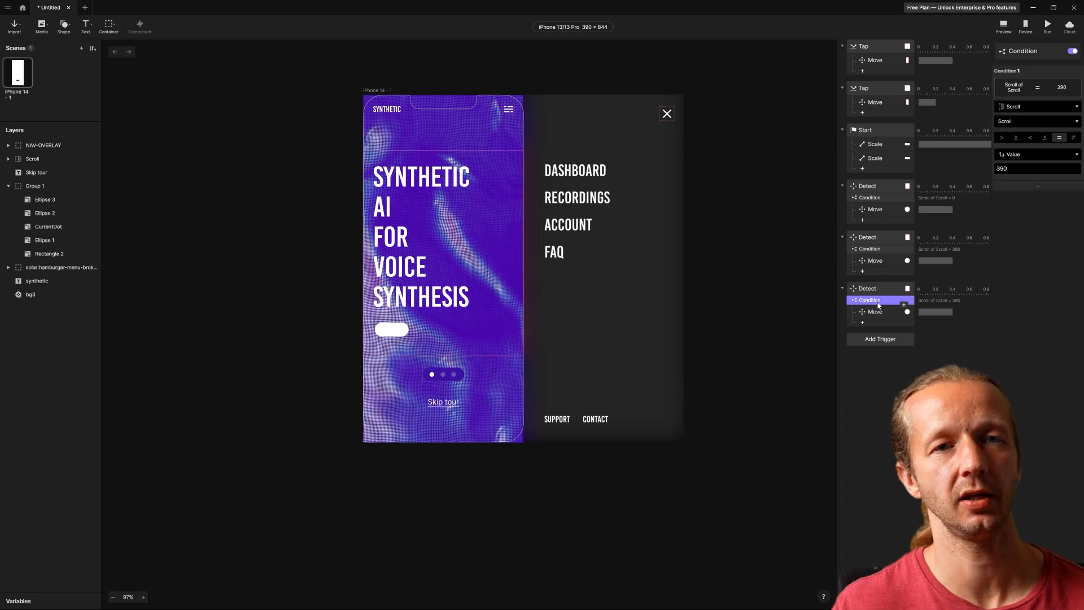
left_click(1025, 169)
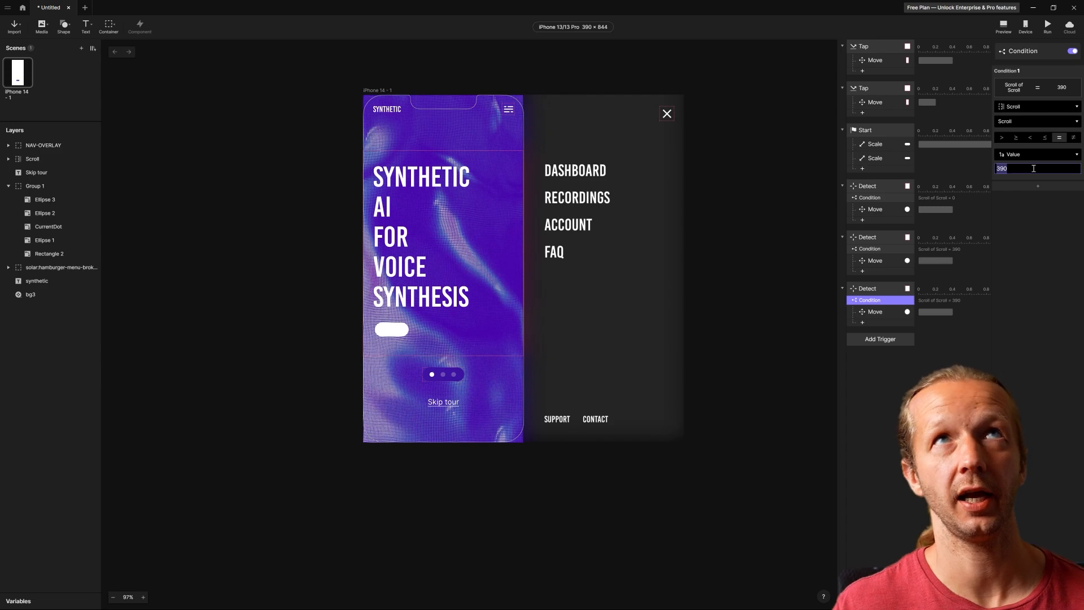
type("780")
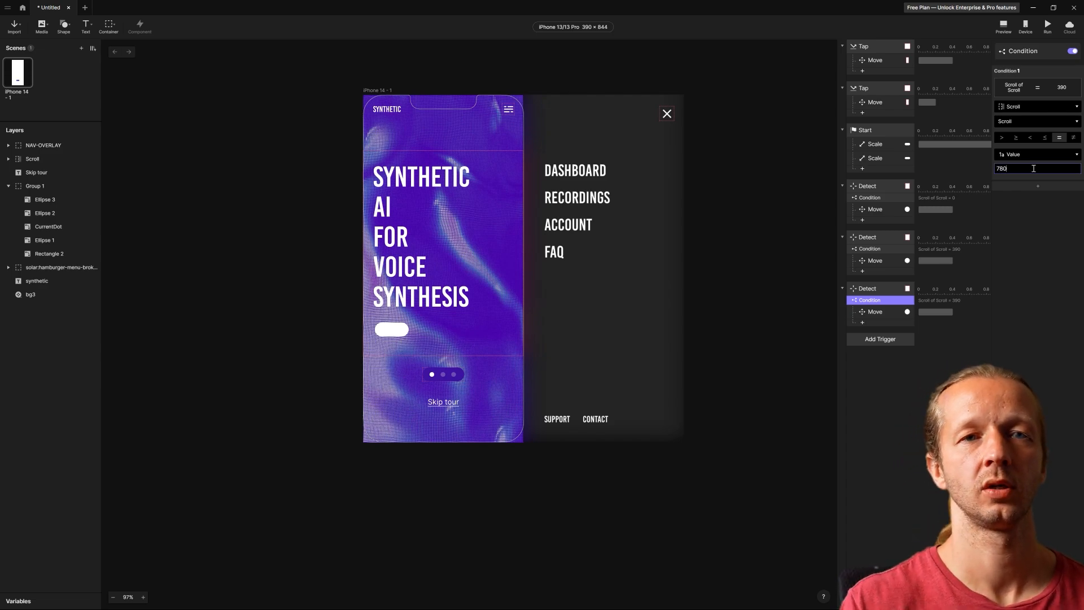
key("Return")
Step: Place CurrentDot over the third pagination dot to read its X position, and undo that placement
left_click(878, 312)
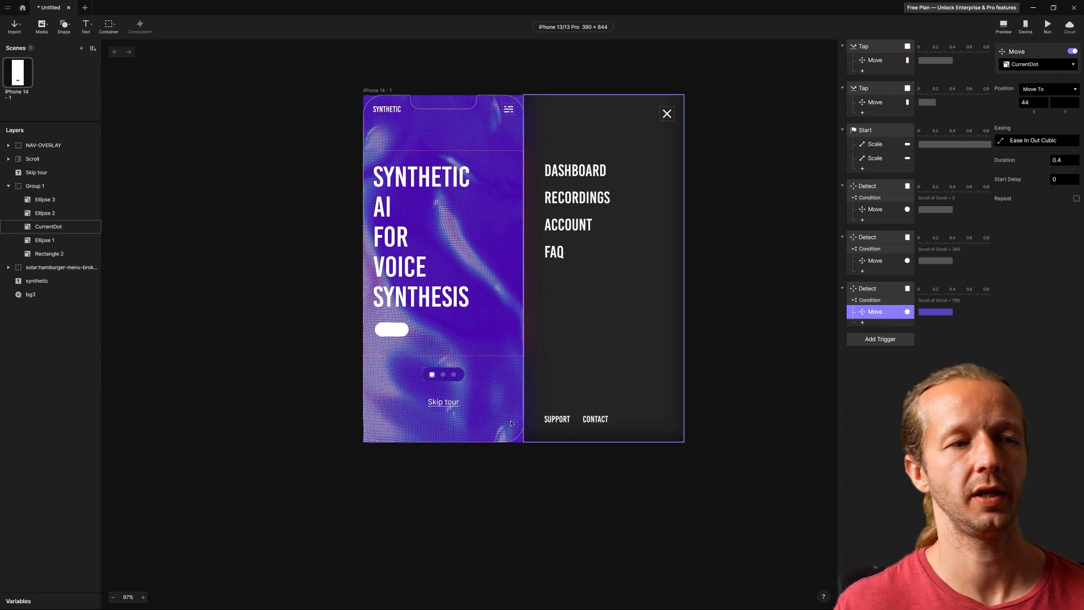
scroll(438, 375, "up", 10)
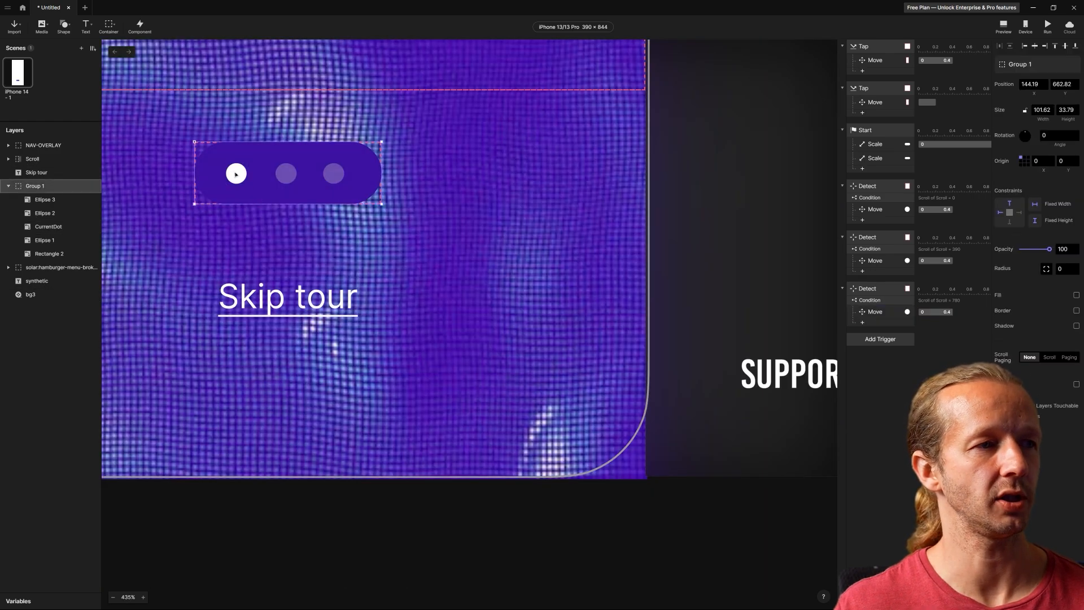
left_click(237, 176)
left_click_drag(236, 175, 335, 179)
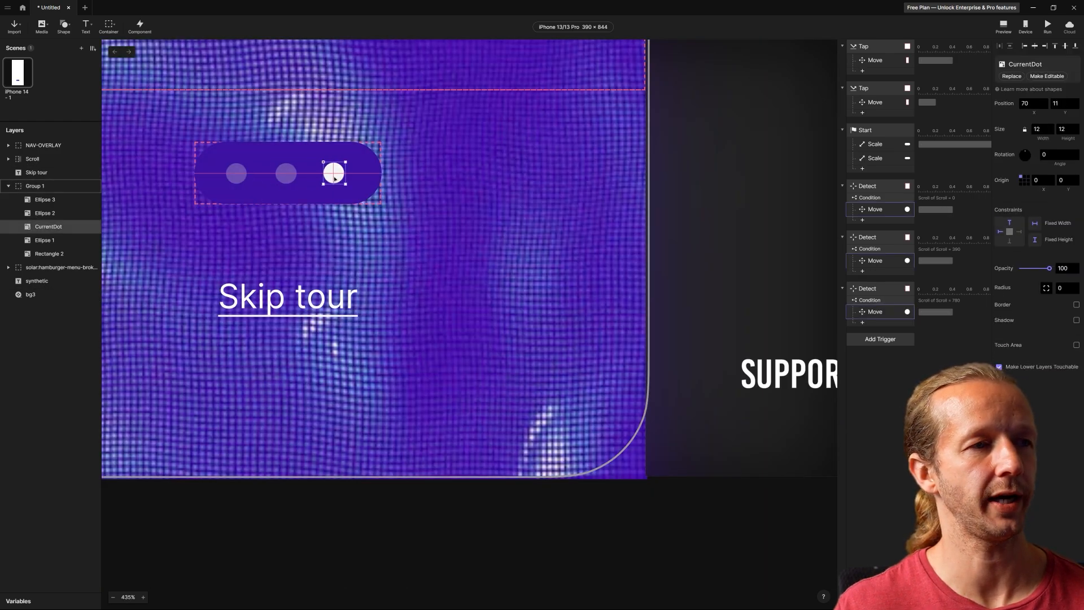
key("ctrl+z")
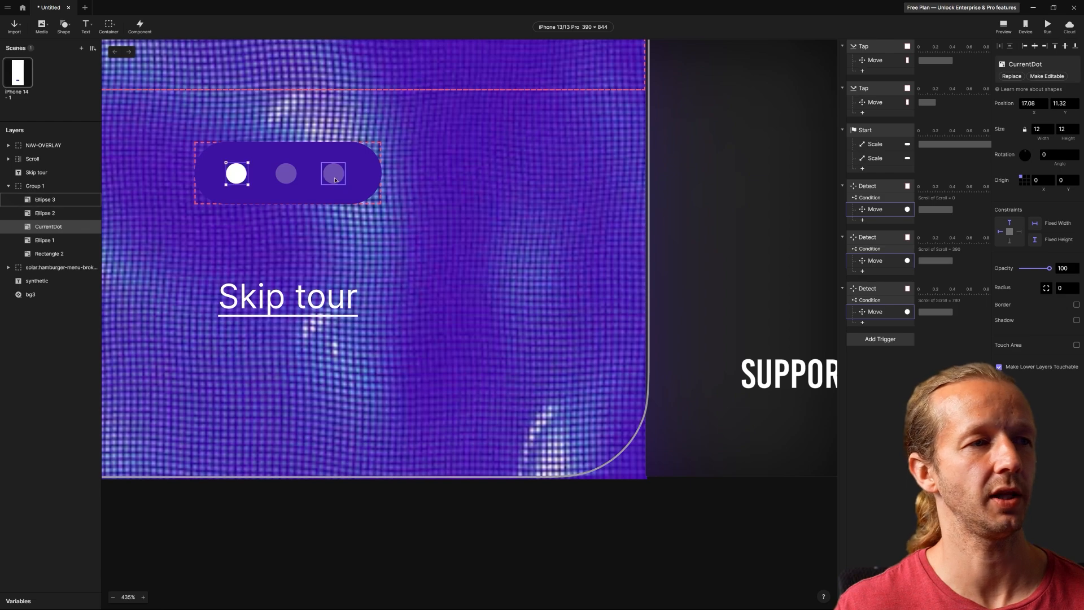
Step: Set the Move To X position of CurrentDot to 70 in the Move response under the Scroll = 780 condition
left_click(878, 312)
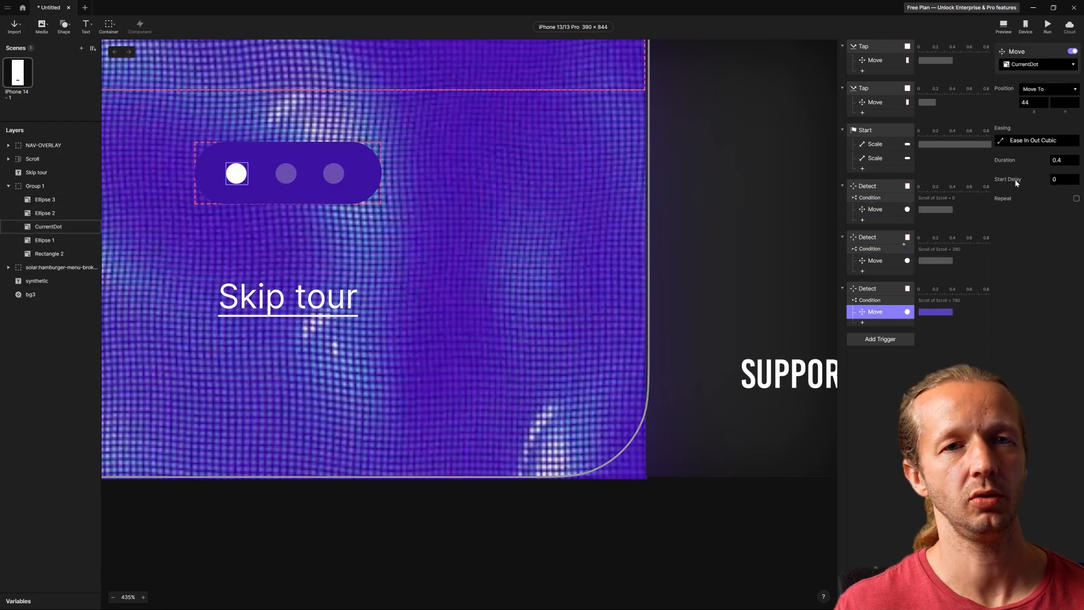
left_click_drag(1038, 104, 1003, 103)
type("70")
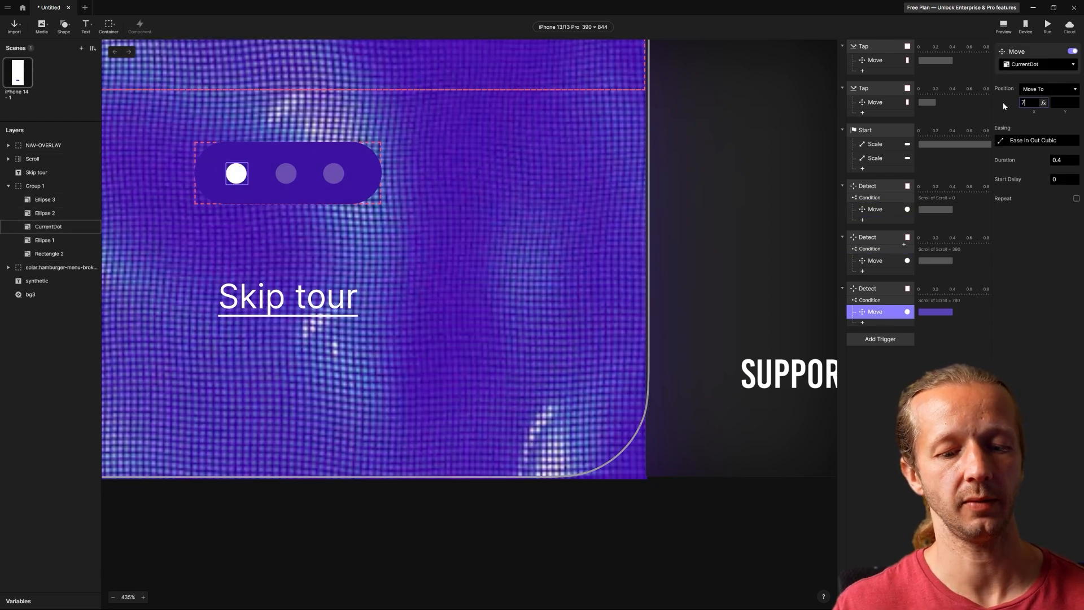
key("Return")
Step: Preview the prototype, swipe through all three slides and back to test the pagination dots, and open and close the navigation overlay
left_click(1004, 28)
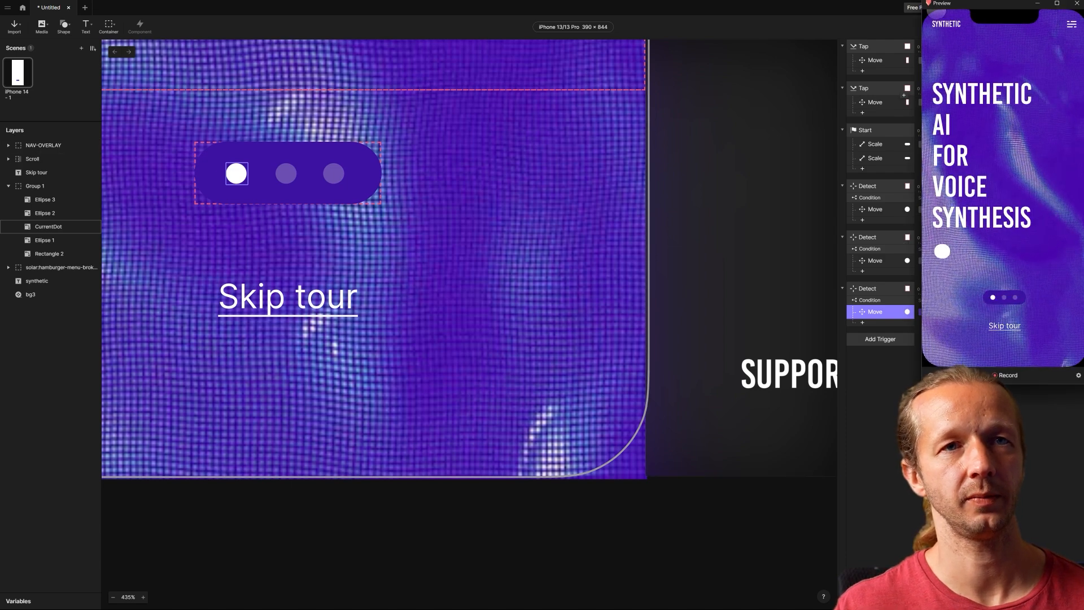
left_click_drag(946, 8, 691, 39)
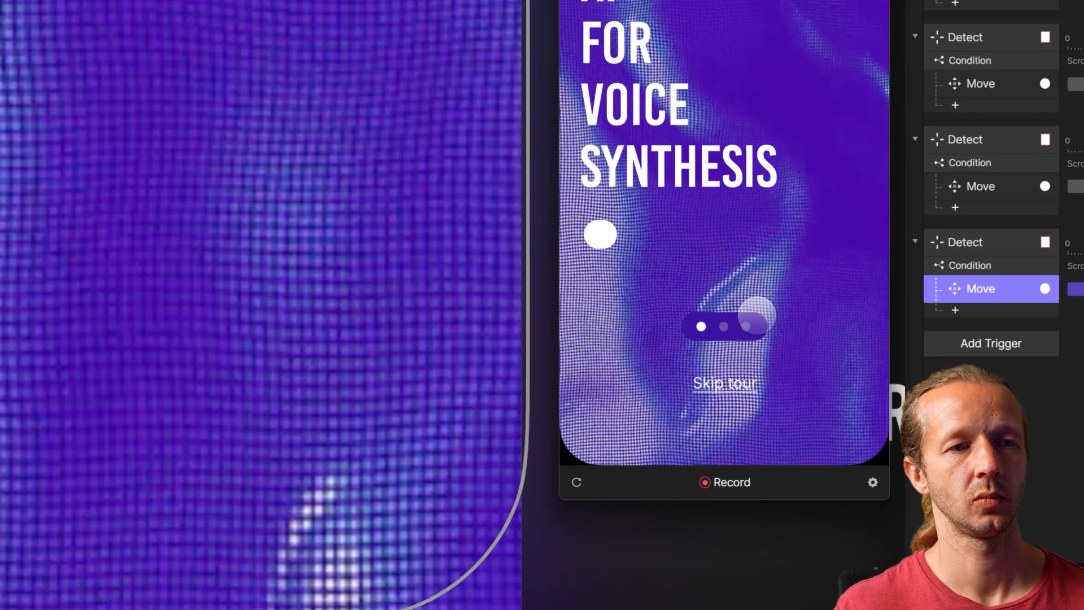
left_click_drag(772, 299, 712, 275)
left_click_drag(808, 168, 631, 150)
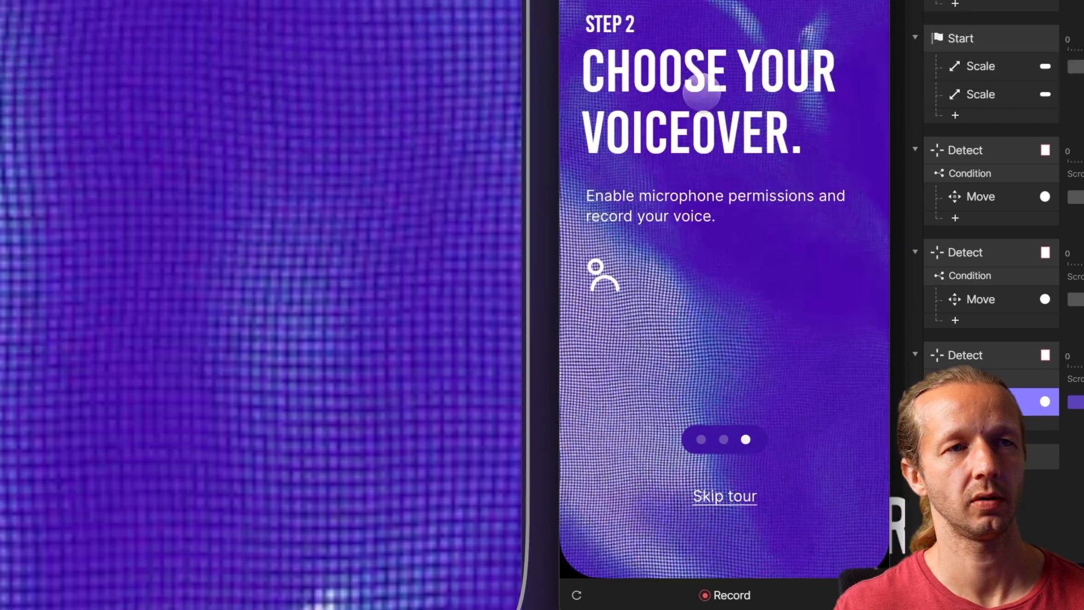
left_click_drag(684, 105, 790, 105)
left_click_drag(670, 218, 802, 223)
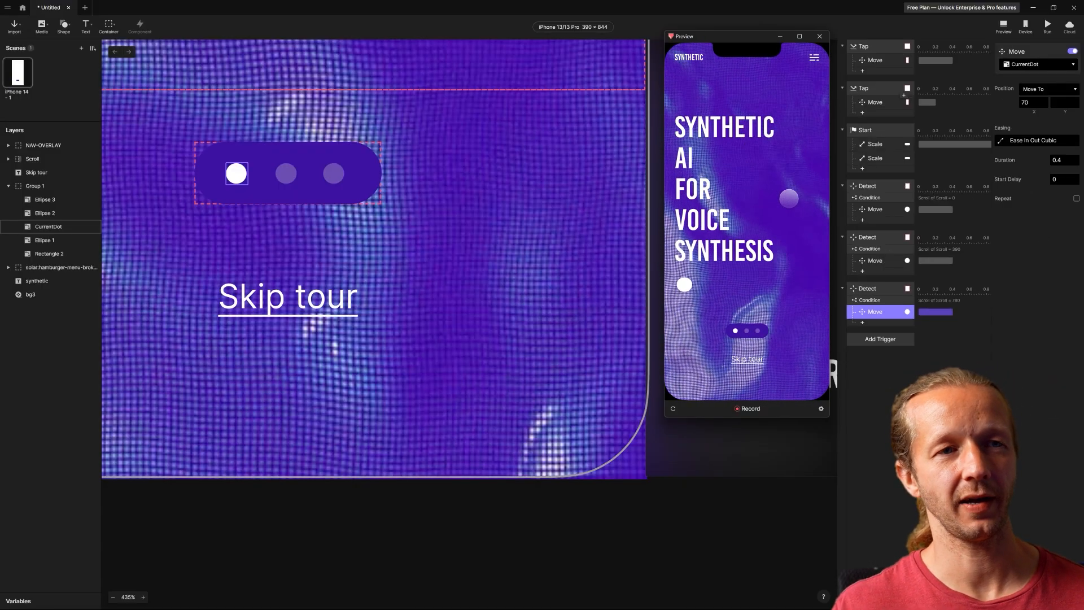
left_click_drag(760, 251, 694, 240)
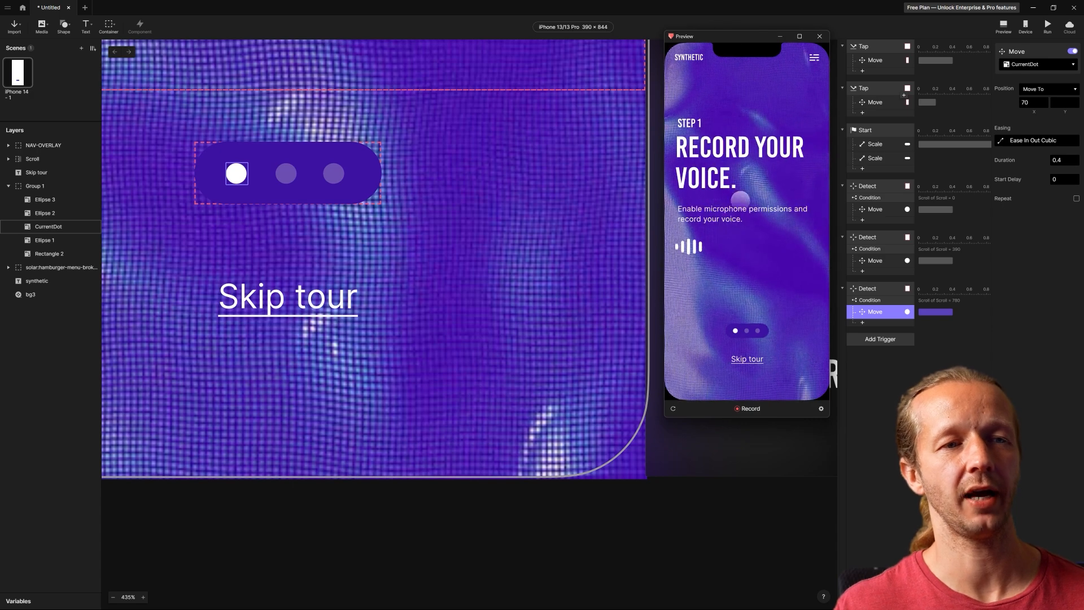
left_click_drag(785, 218, 700, 210)
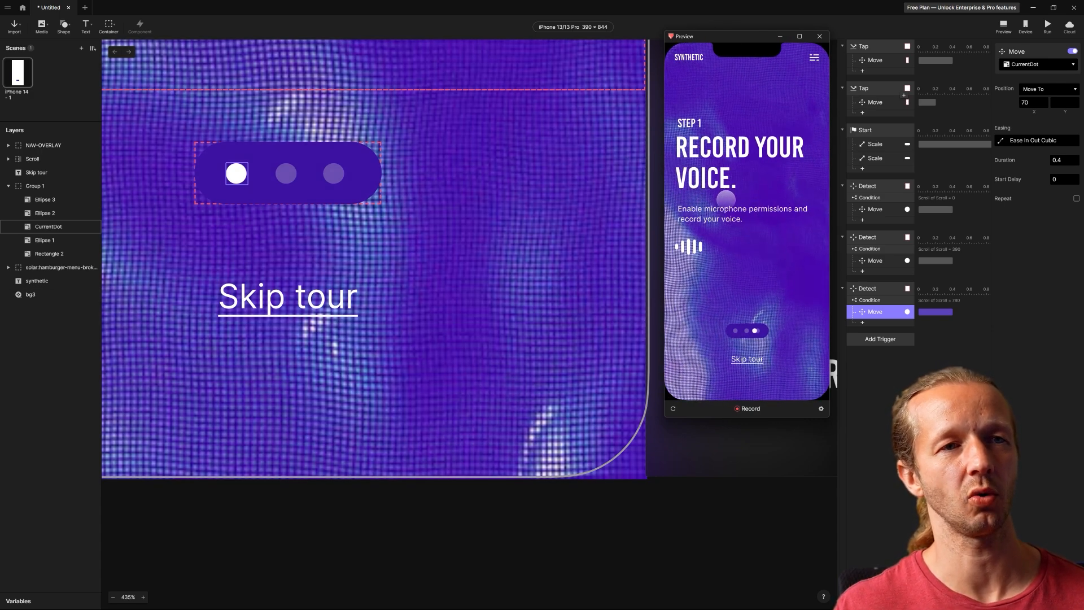
left_click(814, 57)
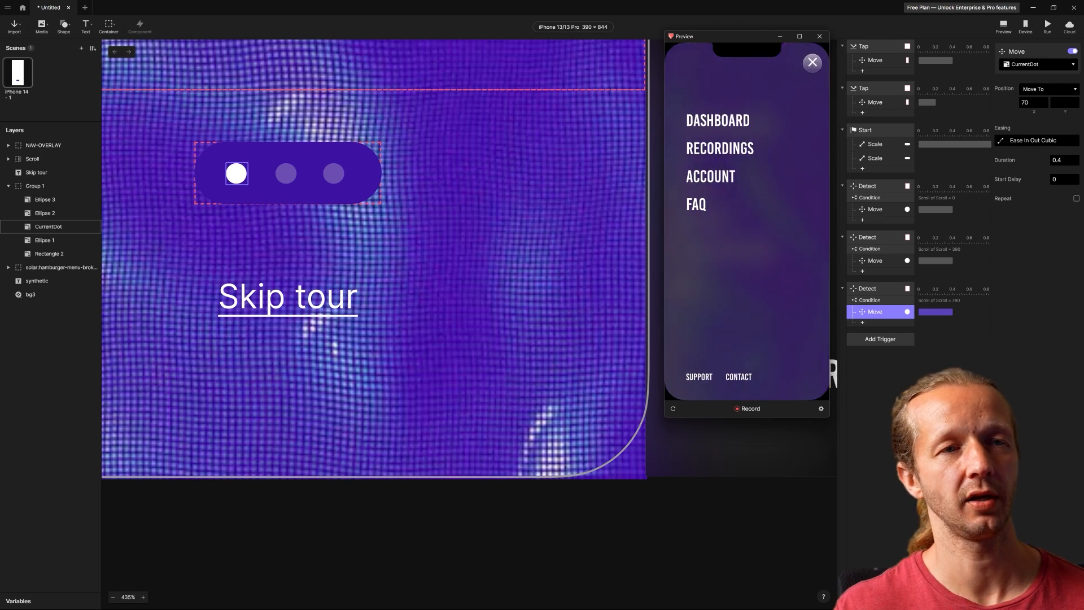
left_click(812, 62)
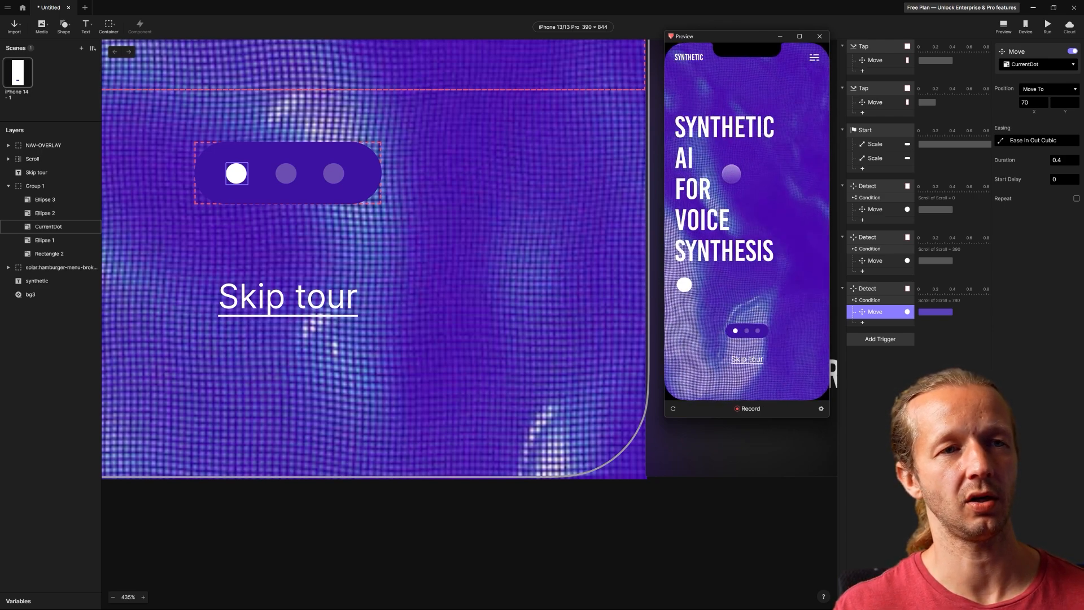